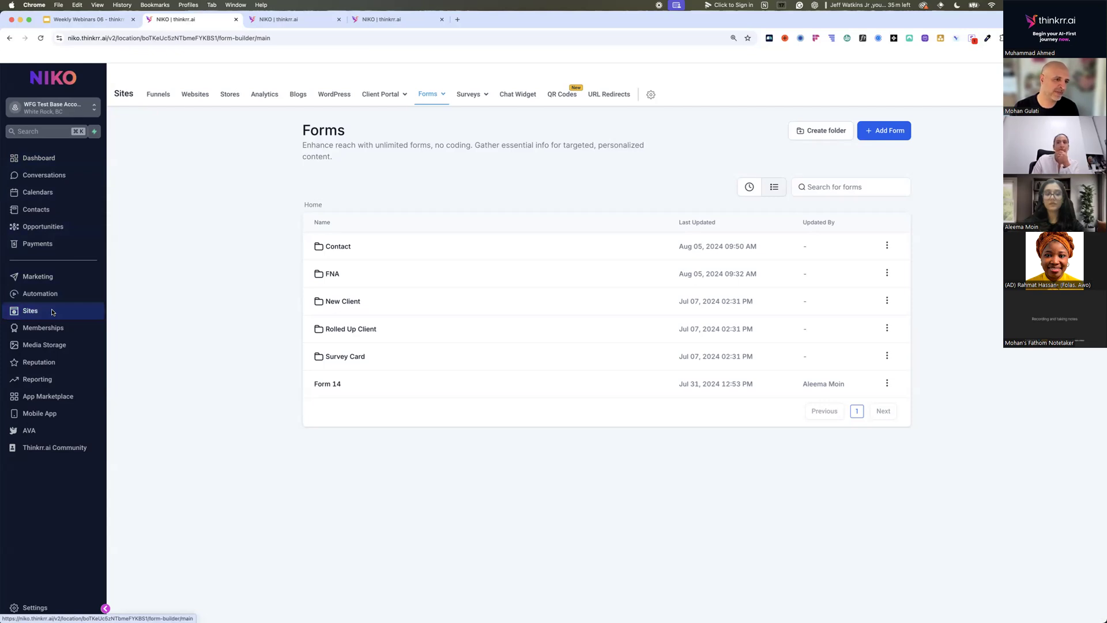
# Open the Sites section and look over the options available for Forms and Surveys.
pyautogui.click(52, 311)
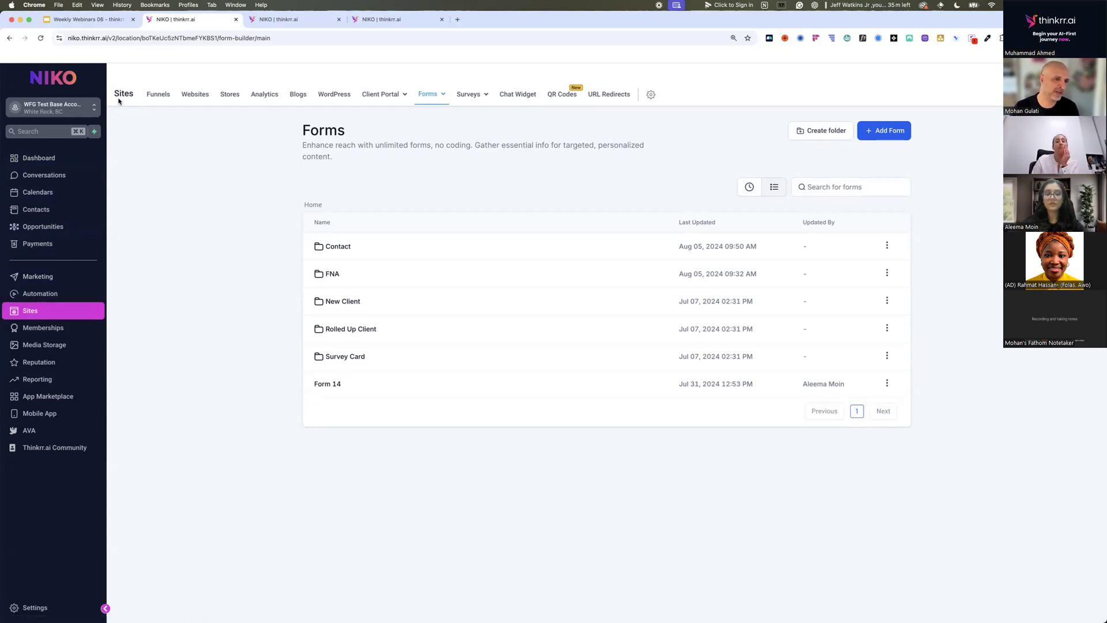
pyautogui.moveTo(425, 96)
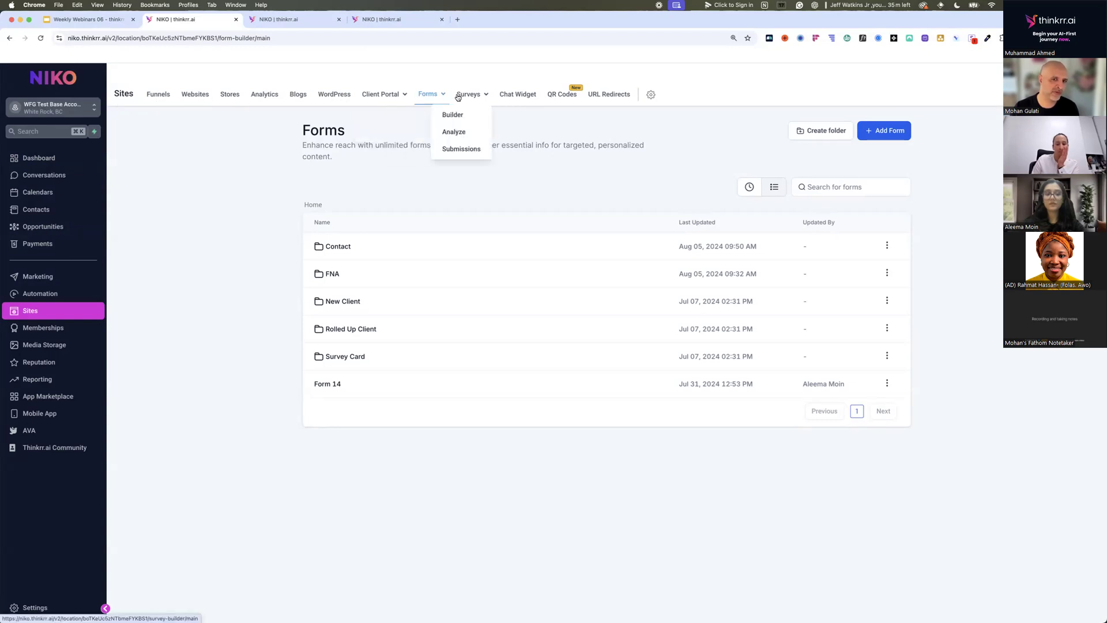
pyautogui.moveTo(459, 96)
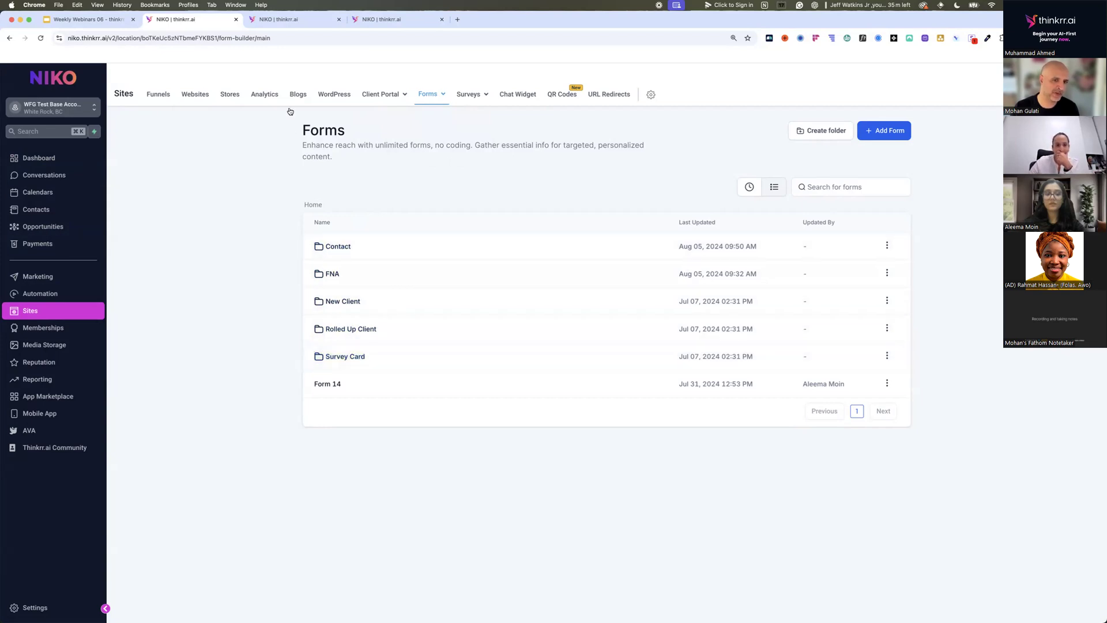
# Bring up the Survey Card (Branded) form, enlarge the page to 150%, and examine its title and Personal Information fields.
pyautogui.click(295, 25)
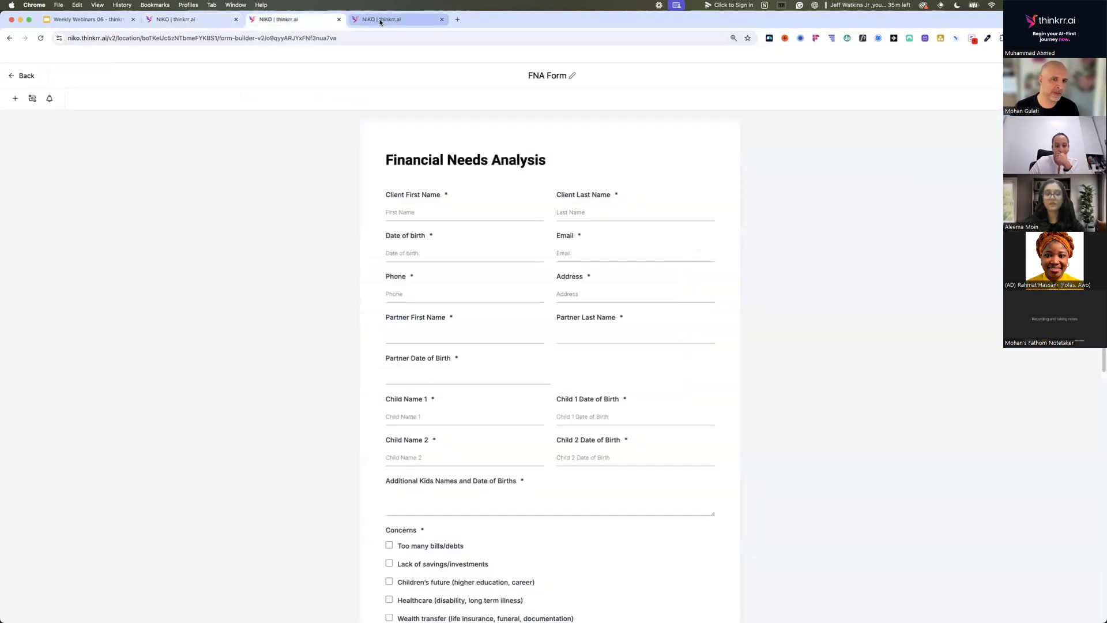
pyautogui.click(380, 22)
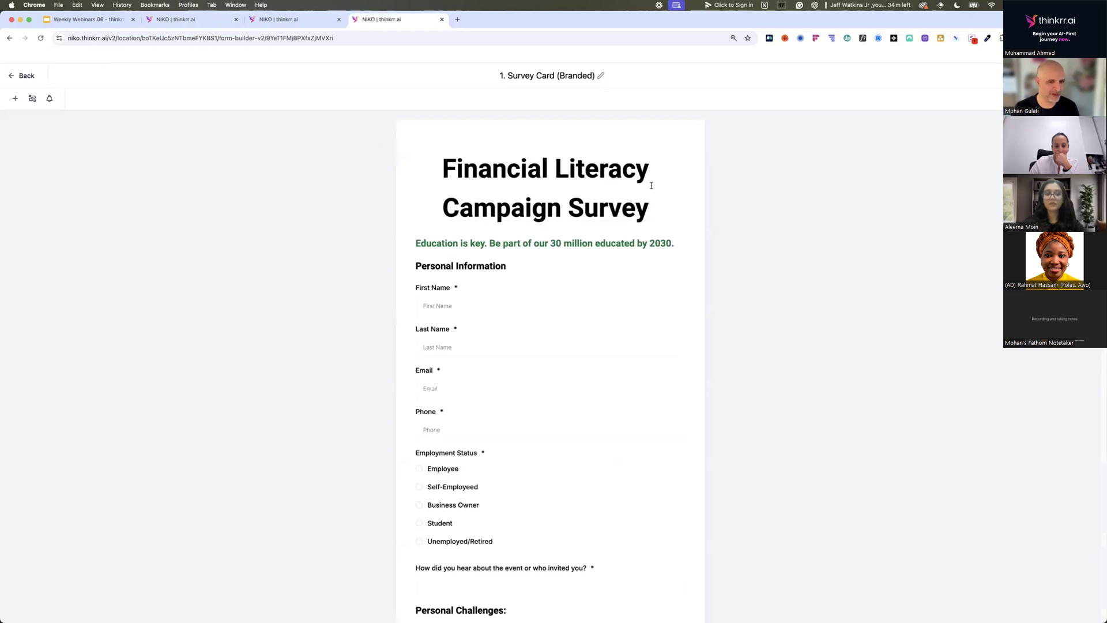
pyautogui.press('super+equal')
pyautogui.press('super+equal')
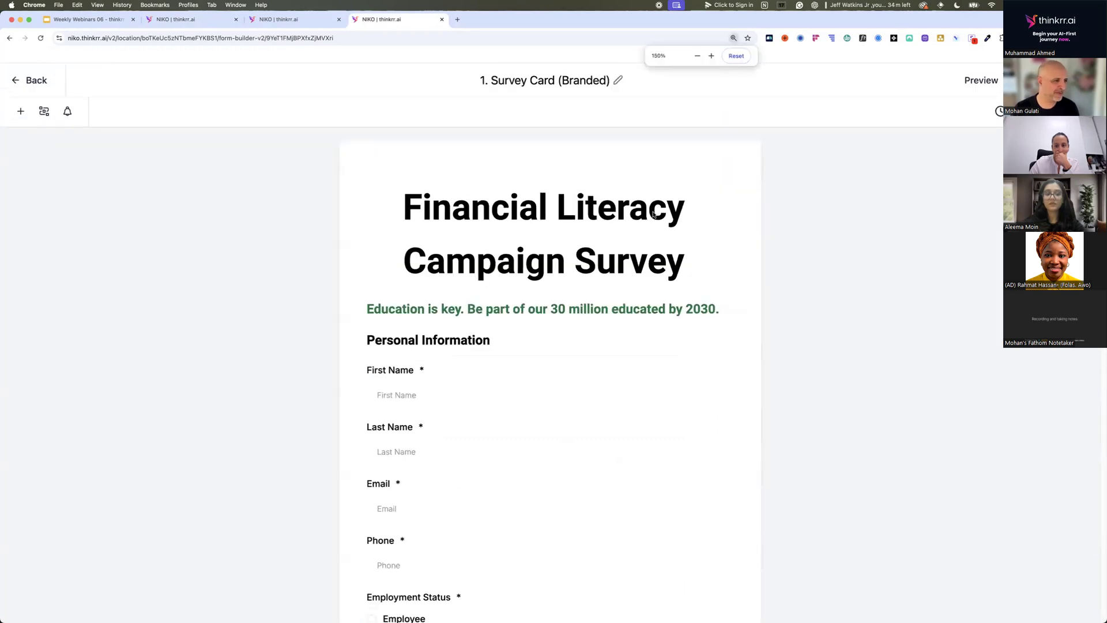
pyautogui.scroll(-1, 655, 263)
pyautogui.scroll(-3, 655, 263)
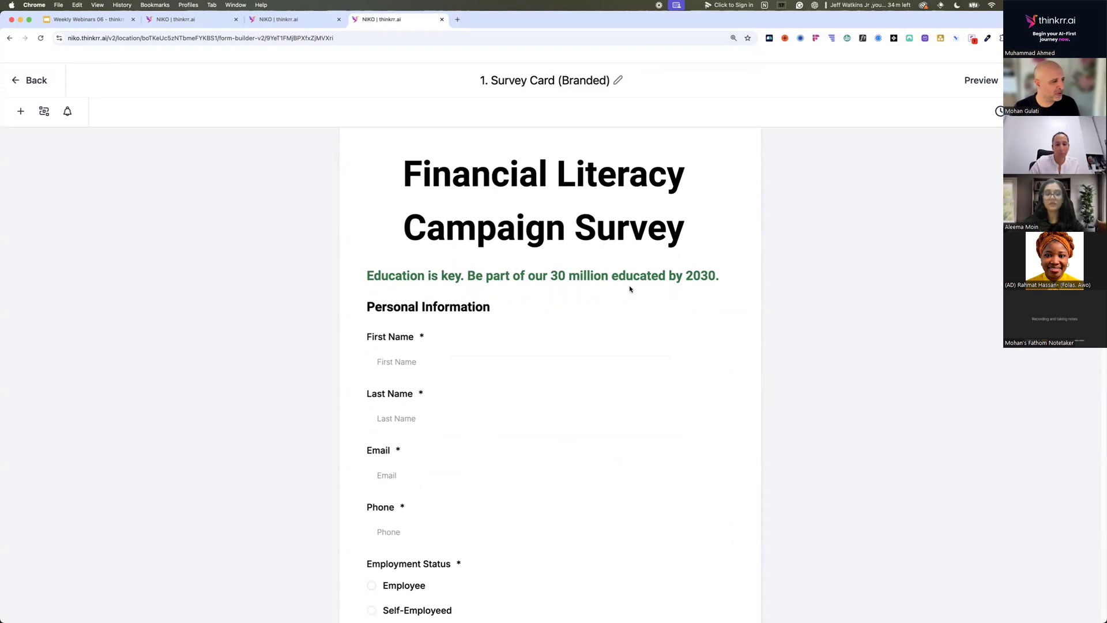
pyautogui.scroll(-7, 630, 288)
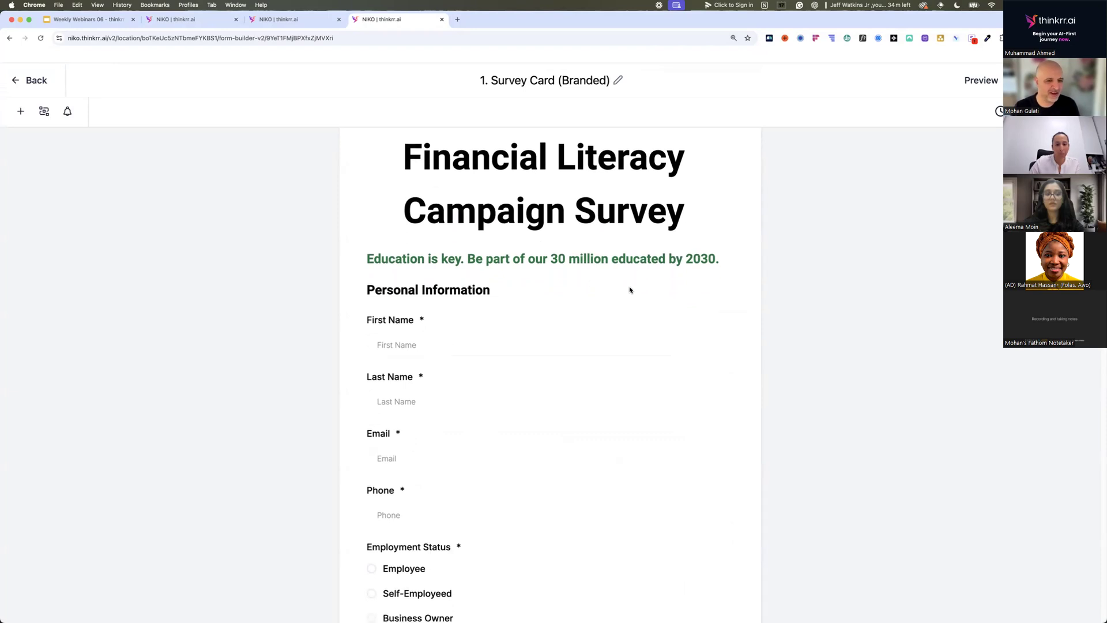
pyautogui.scroll(-3, 629, 291)
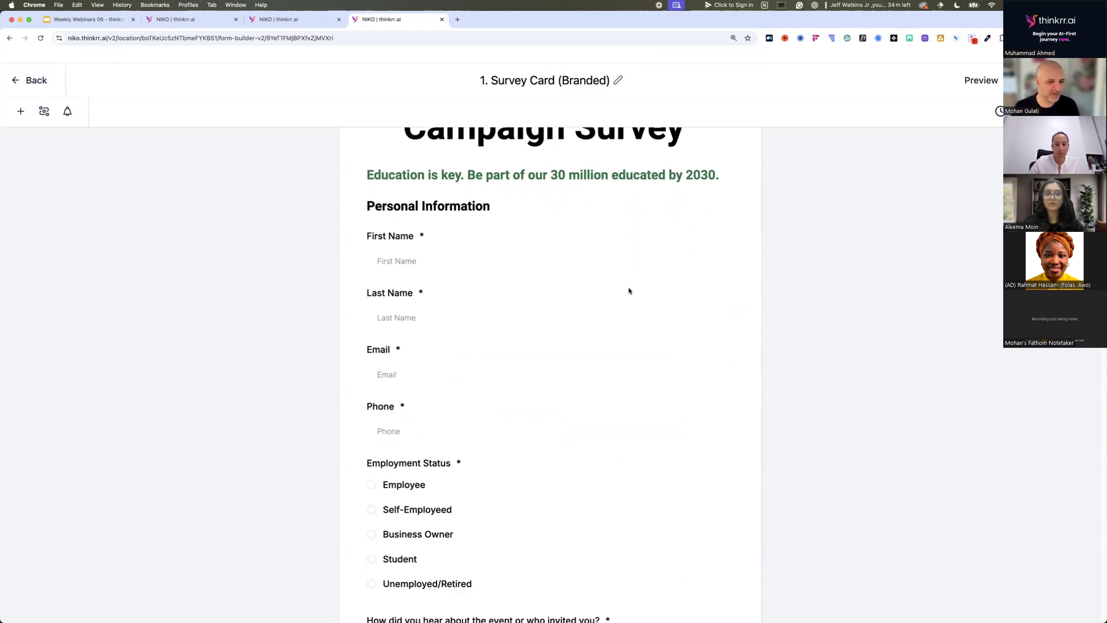
pyautogui.scroll(-1, 628, 291)
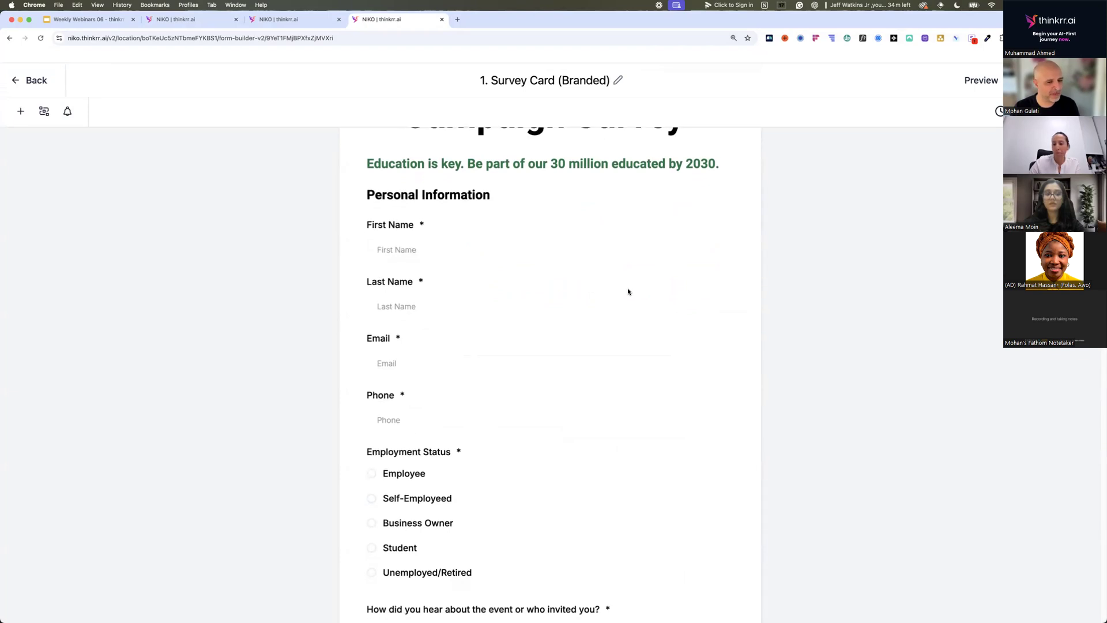
# Read through the survey card's Personal Challenges and Financial Solutions questions, down to the consent checkbox and submit area.
pyautogui.scroll(-18, 628, 291)
pyautogui.scroll(-19, 628, 291)
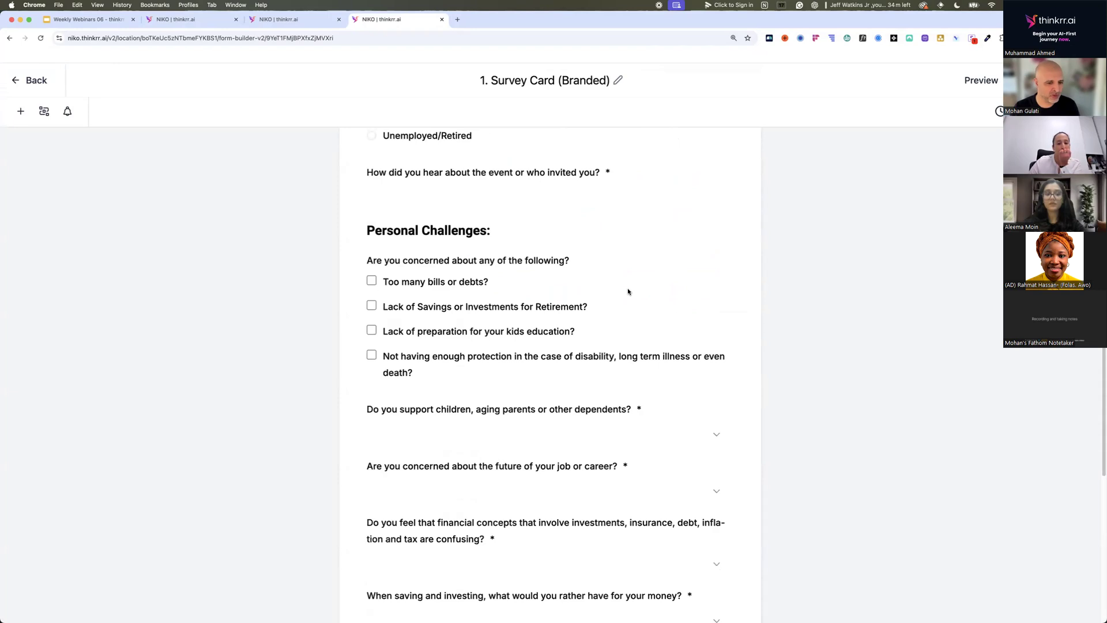
pyautogui.scroll(-13, 627, 291)
pyautogui.scroll(-6, 627, 291)
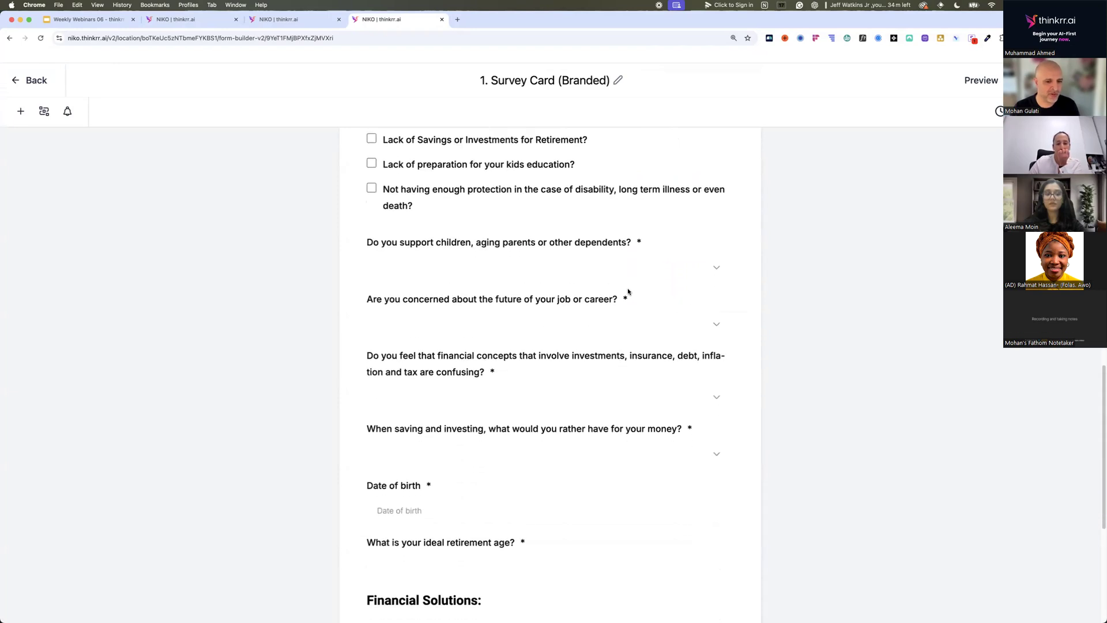
pyautogui.scroll(-3, 627, 291)
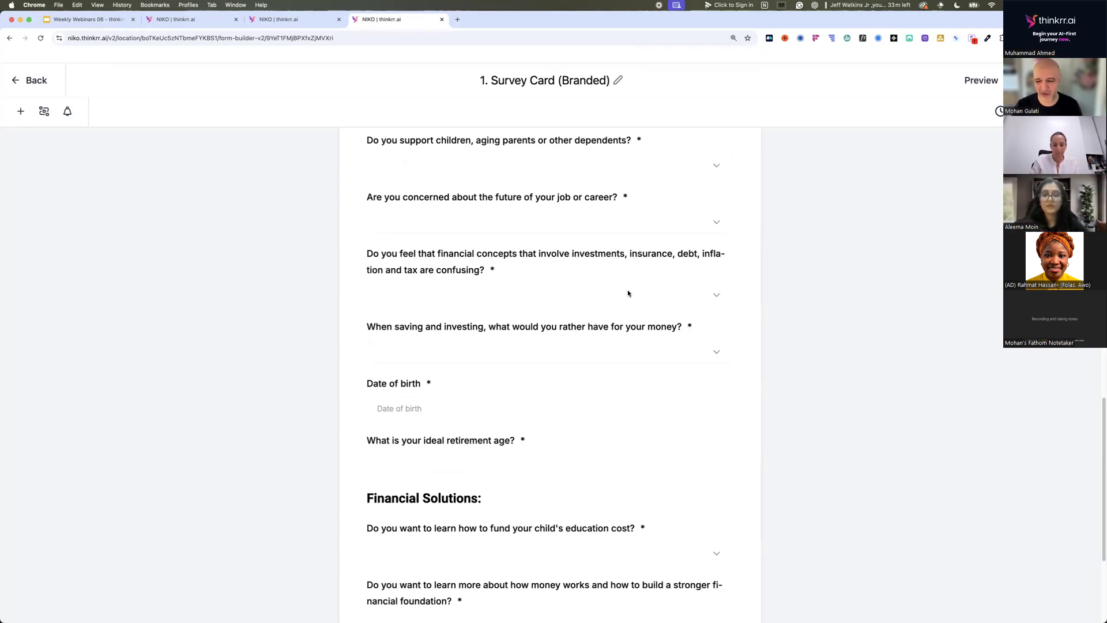
pyautogui.scroll(-2, 627, 293)
pyautogui.scroll(-6, 628, 294)
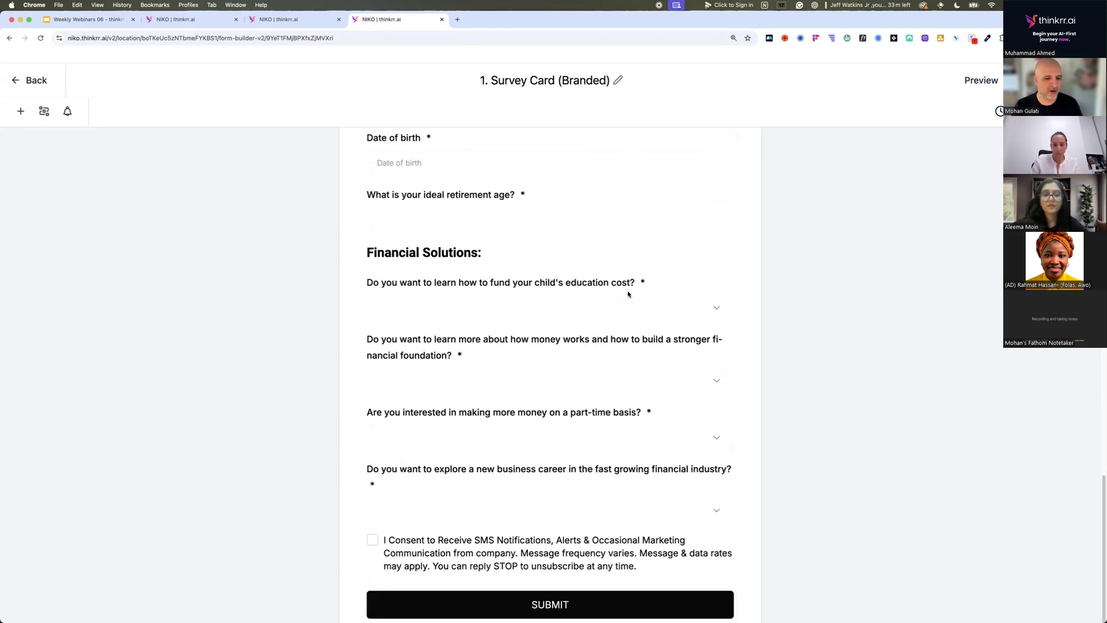
pyautogui.scroll(-1, 628, 294)
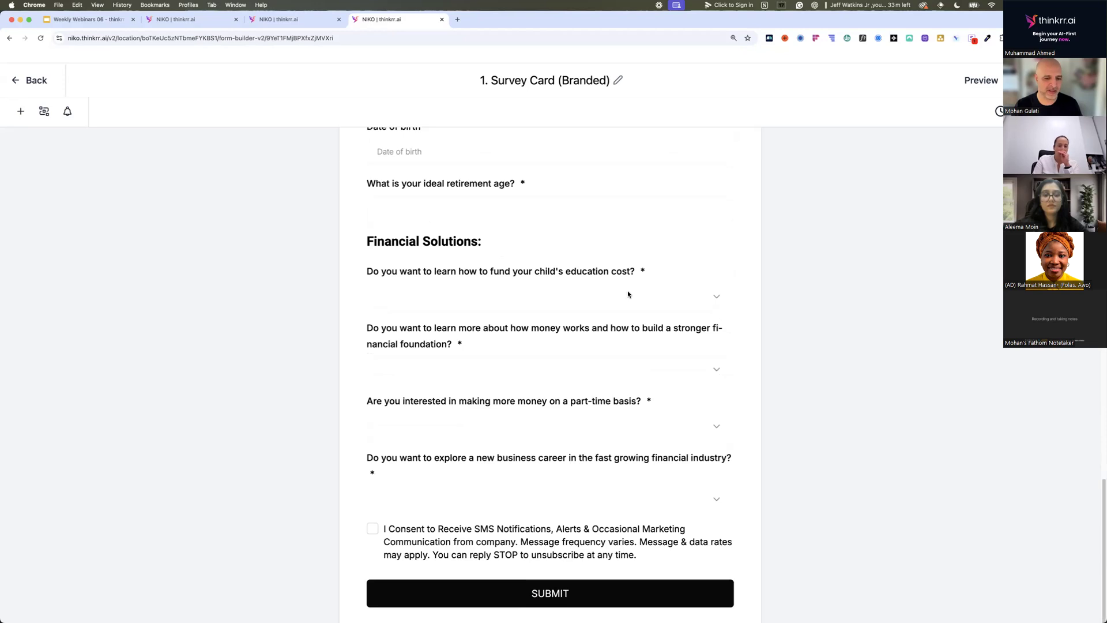
pyautogui.scroll(10, 628, 294)
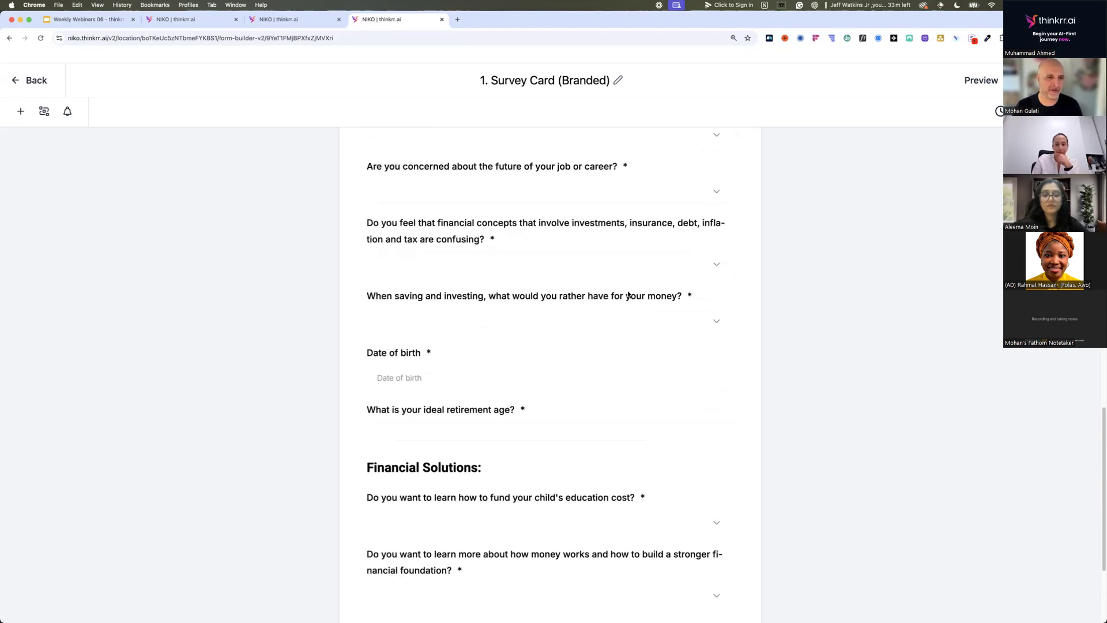
pyautogui.scroll(2, 628, 294)
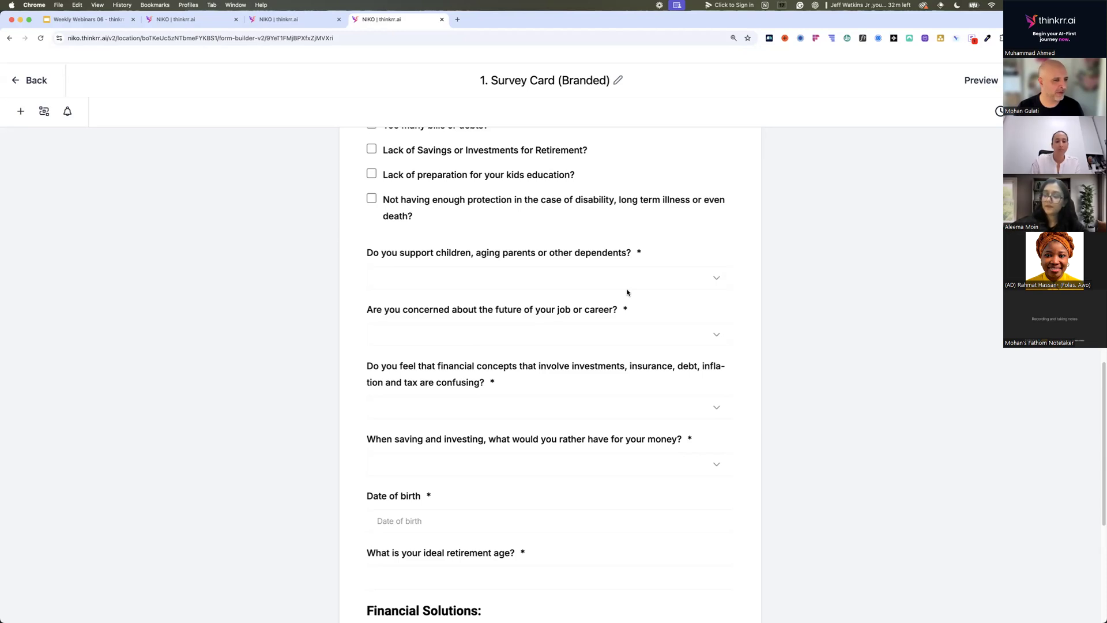
# Switch to the FNA Form and examine its client, partner and child detail fields in the Financial Needs Analysis.
pyautogui.click(308, 26)
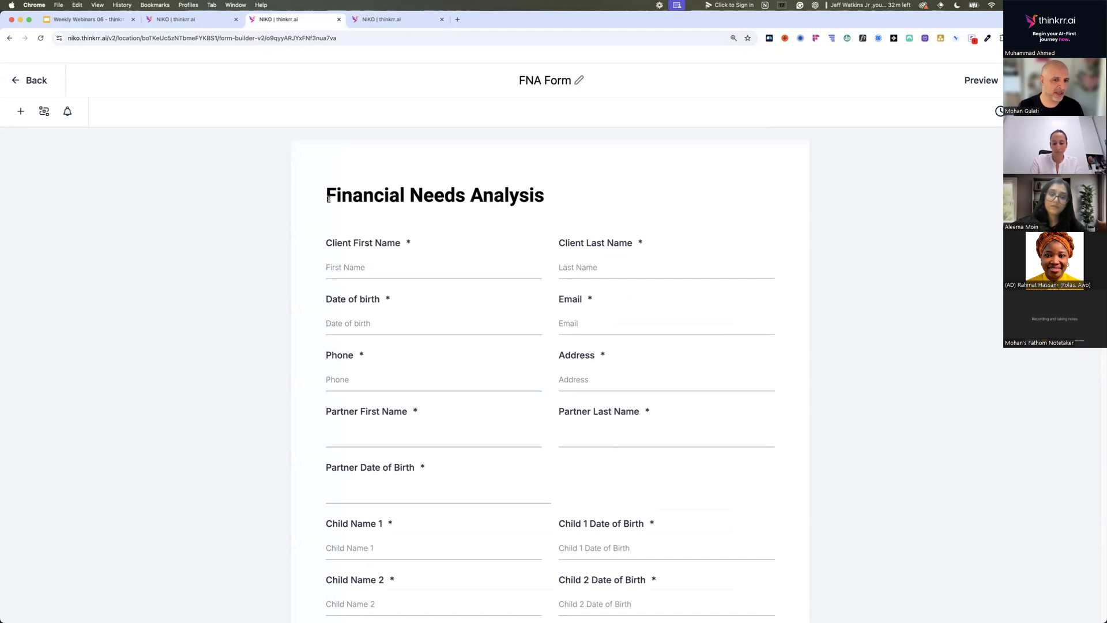
pyautogui.scroll(-1, 333, 210)
pyautogui.scroll(-3, 332, 210)
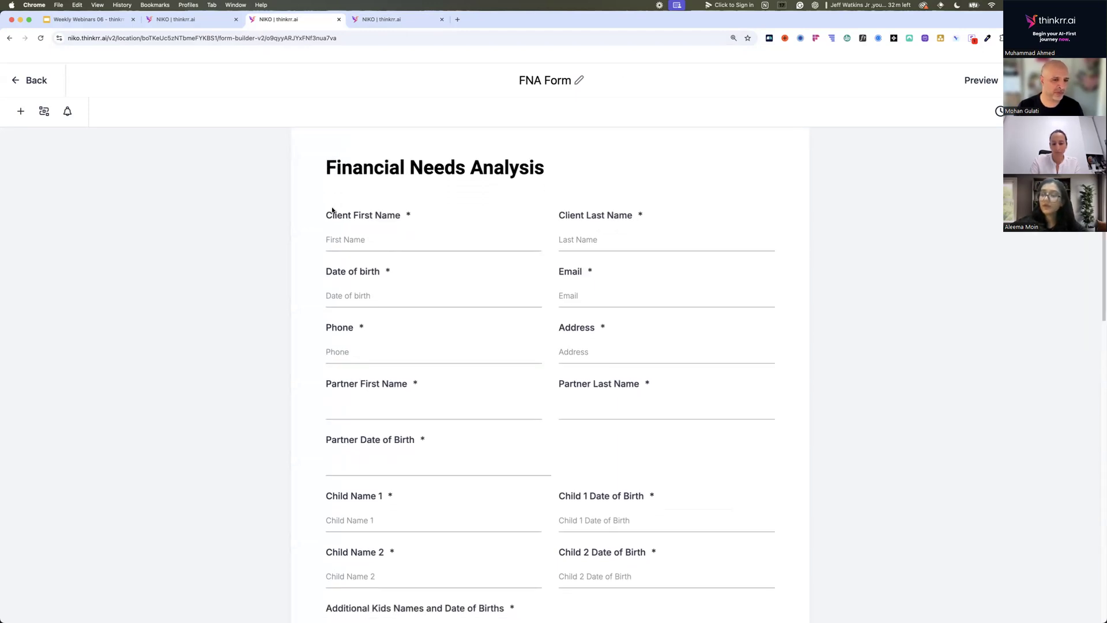
pyautogui.scroll(-2, 332, 210)
pyautogui.scroll(-4, 332, 210)
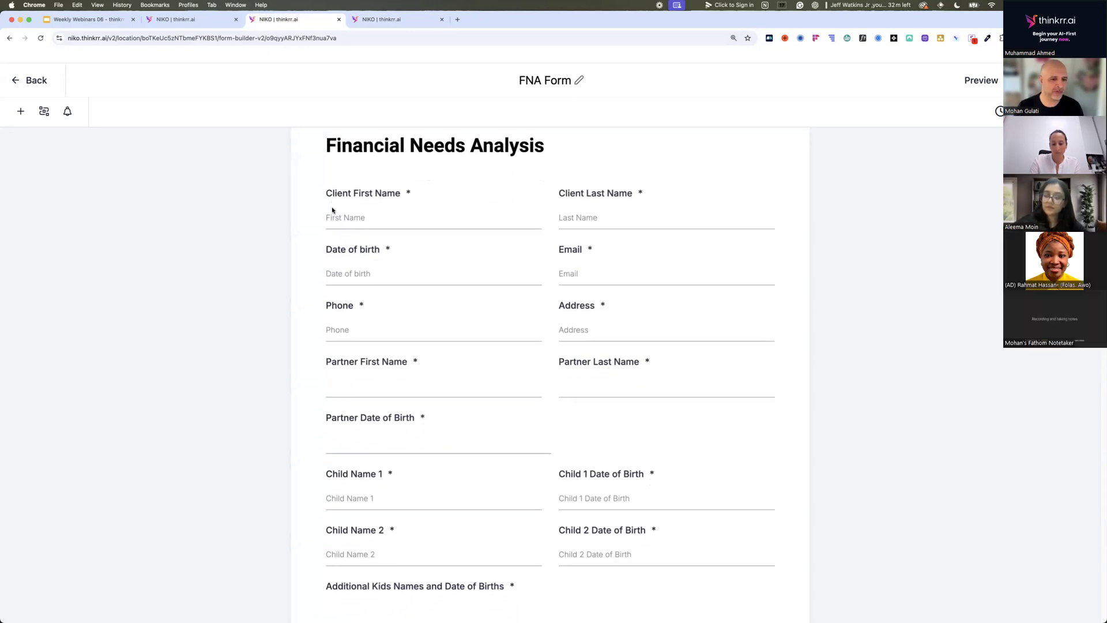
pyautogui.scroll(-20, 332, 210)
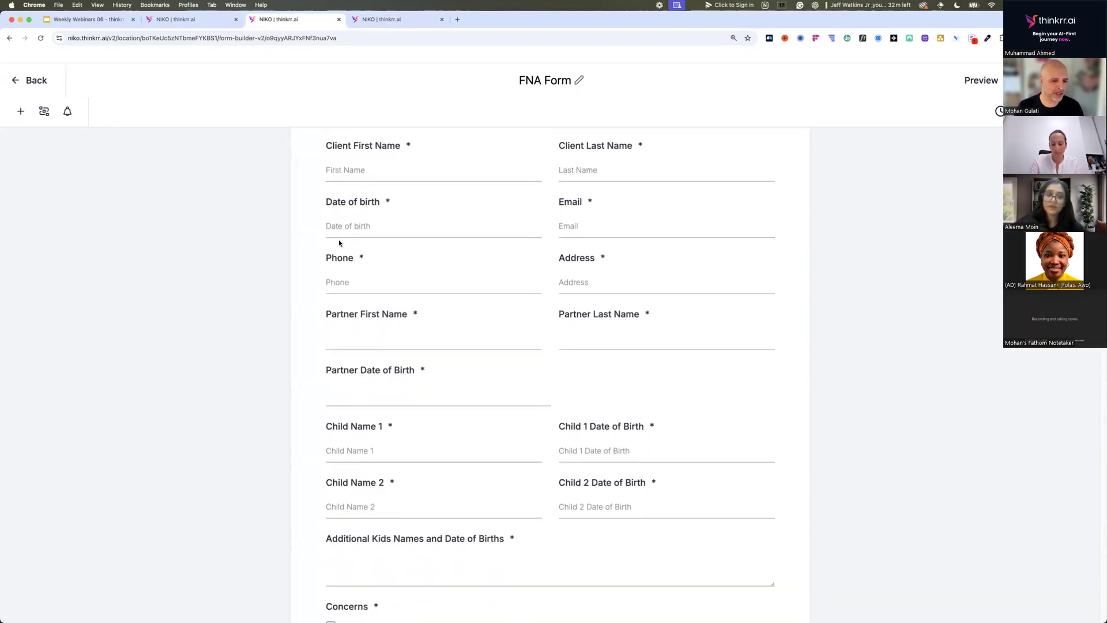
pyautogui.scroll(-5, 352, 279)
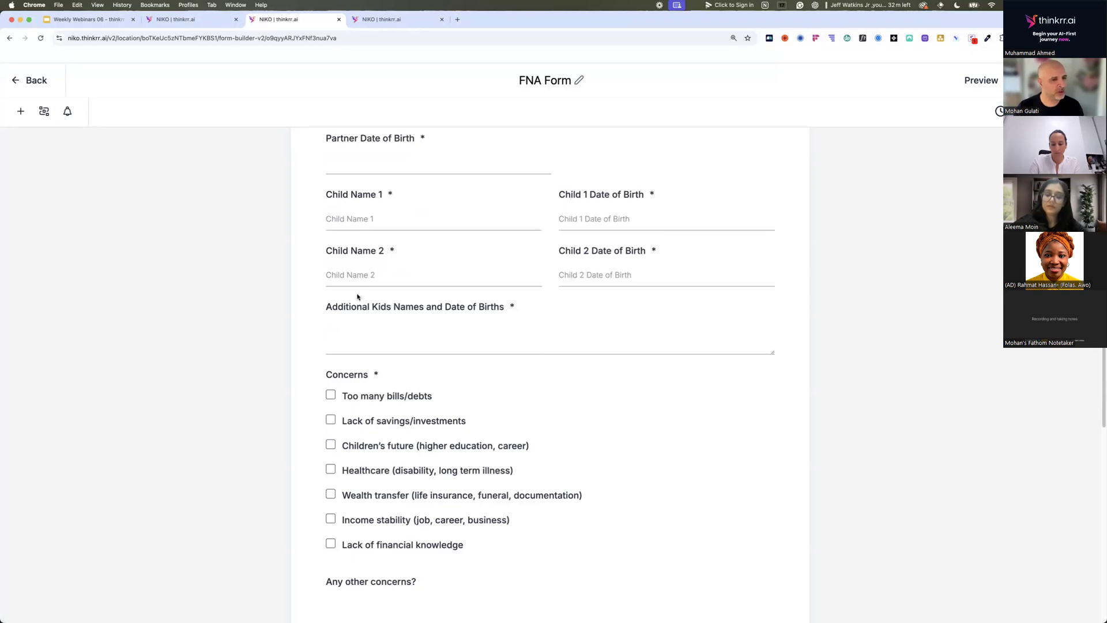
# Return to the Survey Card (Branded) form and review its employment status and personal information fields.
pyautogui.click(385, 21)
pyautogui.scroll(15, 407, 252)
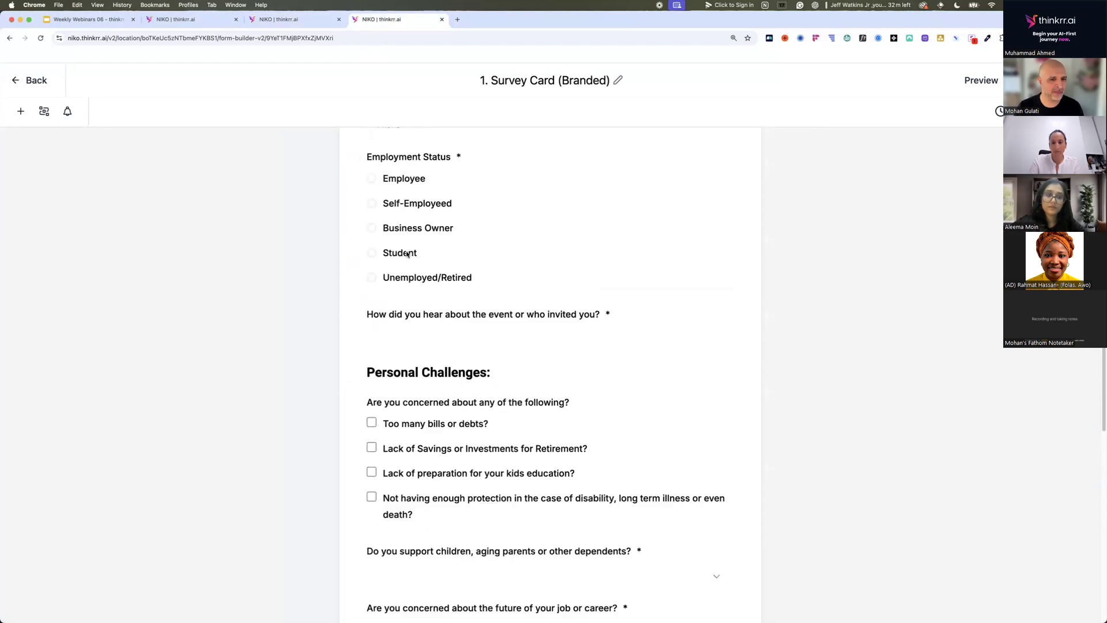
pyautogui.scroll(1, 407, 254)
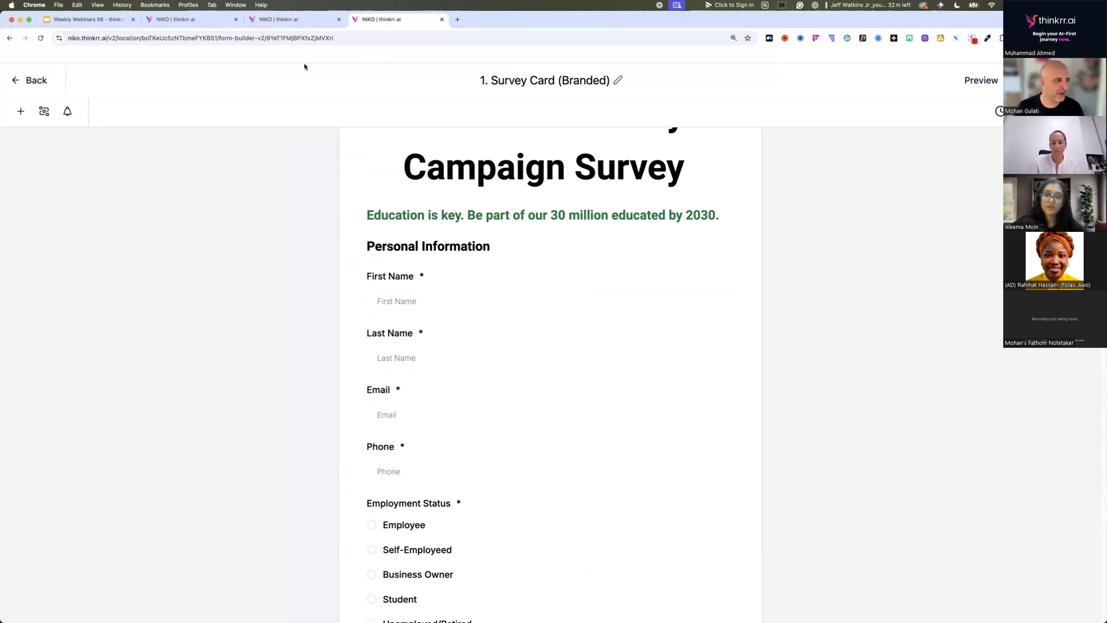
# Go back to the FNA Form and read its concerns, goals, occupation, income and existing insurance questions.
pyautogui.click(300, 23)
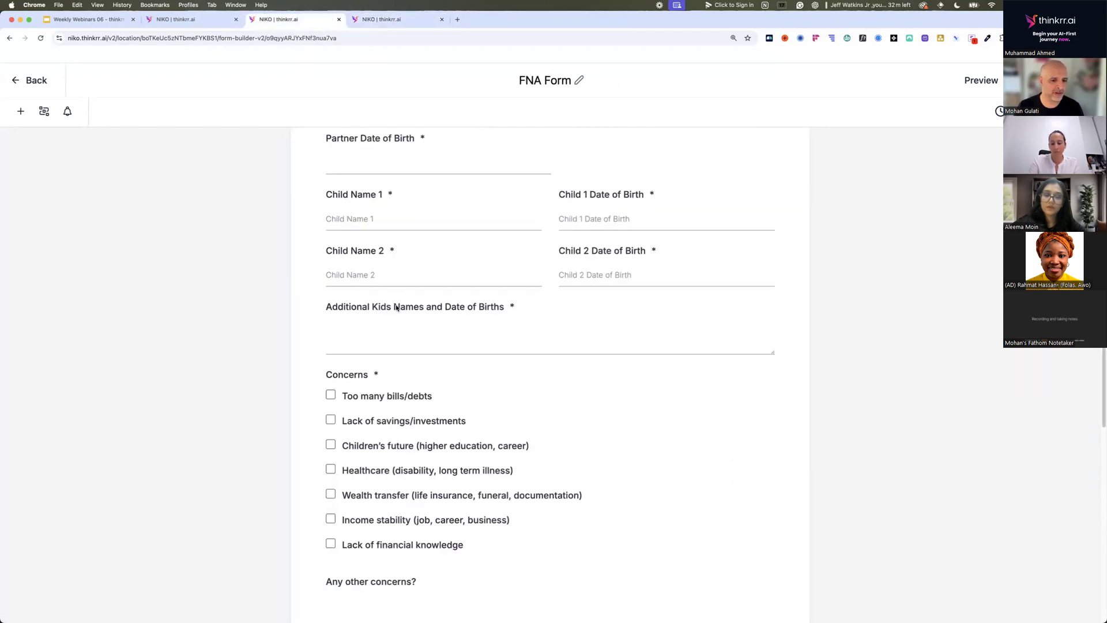
pyautogui.scroll(-1, 396, 307)
pyautogui.scroll(-1, 395, 307)
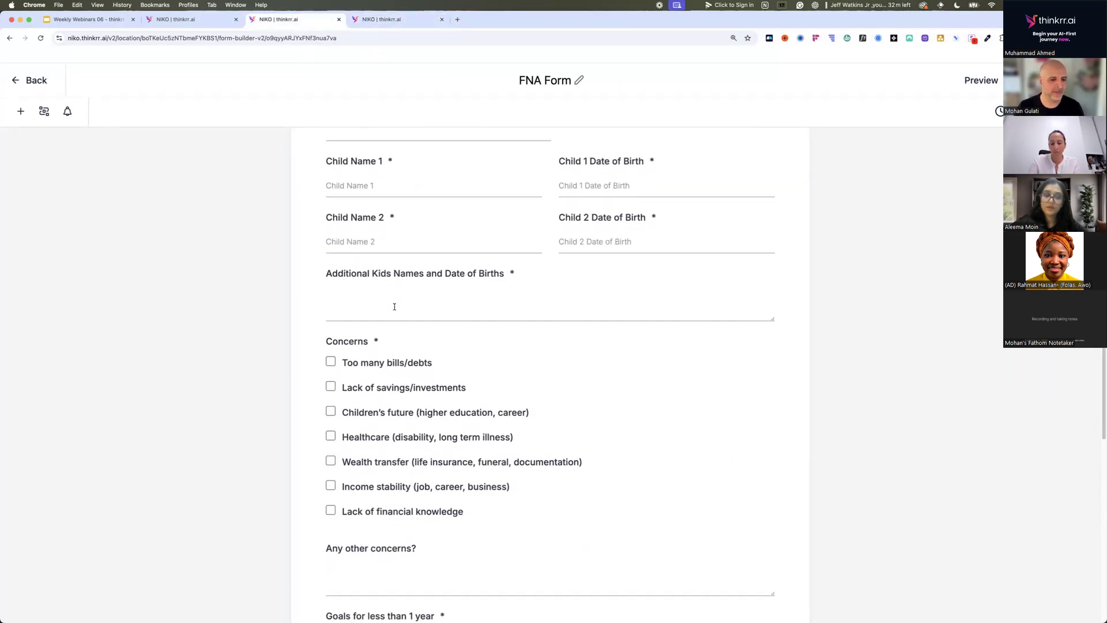
pyautogui.scroll(-1, 394, 307)
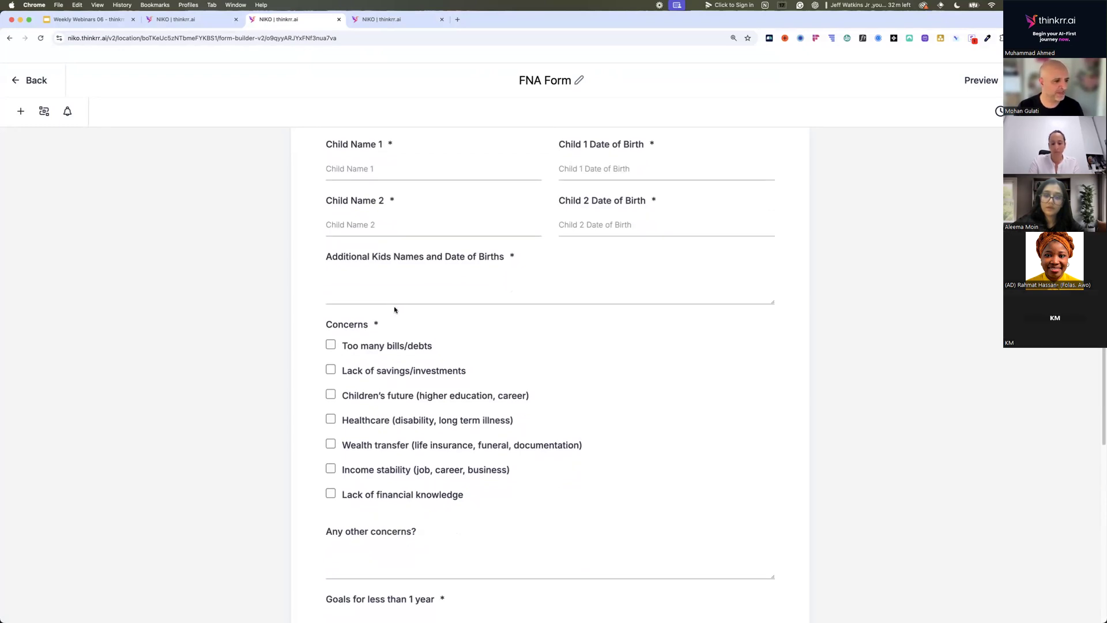
pyautogui.scroll(-3, 394, 310)
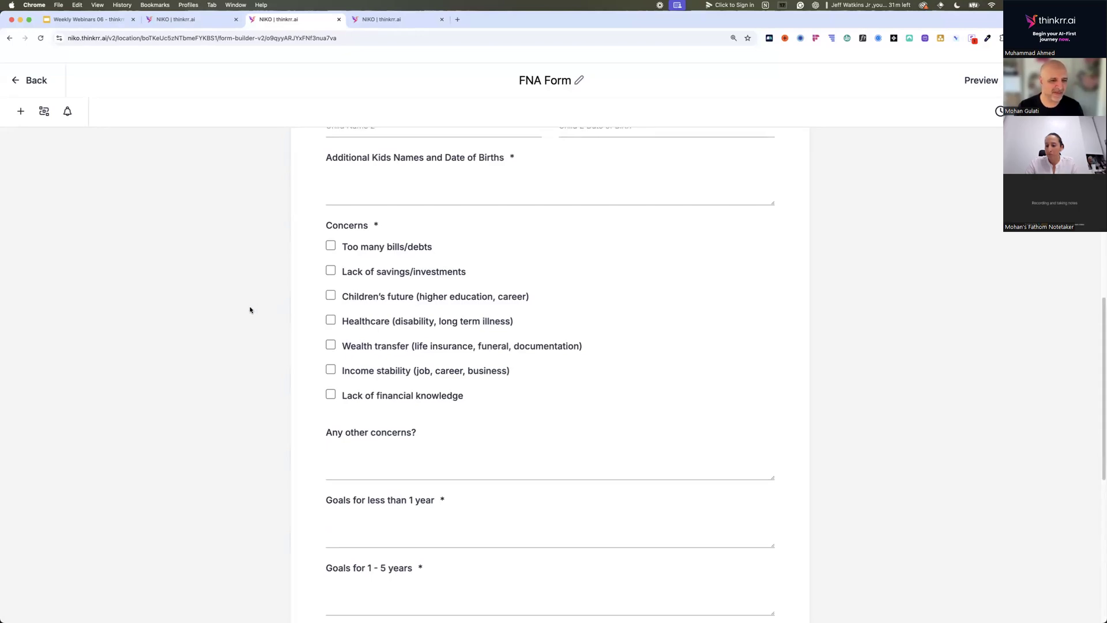
pyautogui.scroll(-3, 249, 309)
pyautogui.scroll(-10, 250, 309)
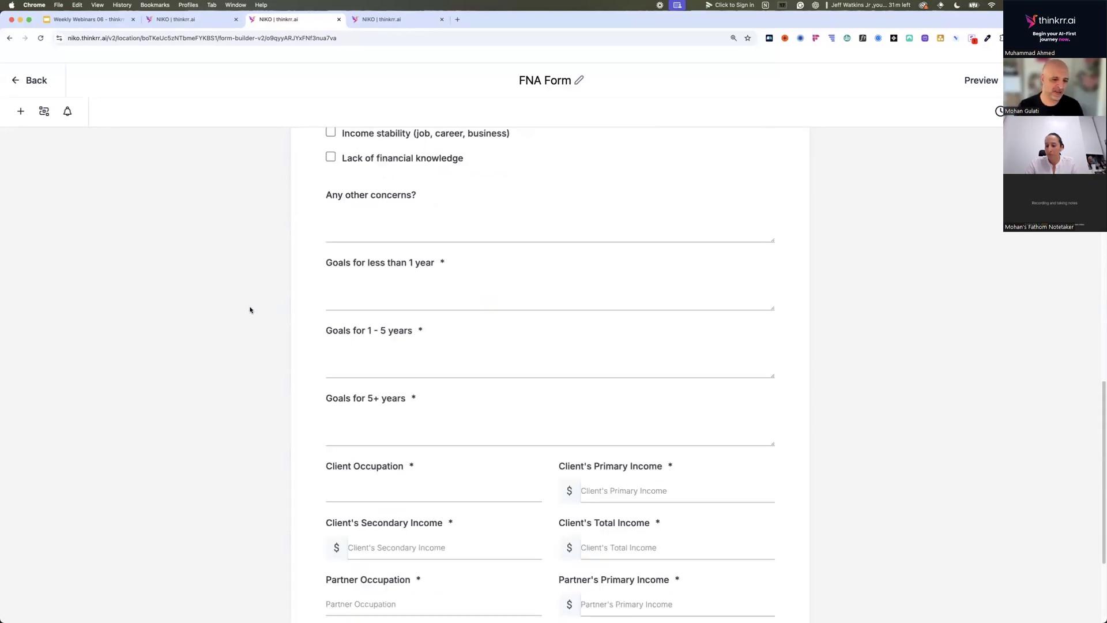
pyautogui.scroll(-4, 250, 311)
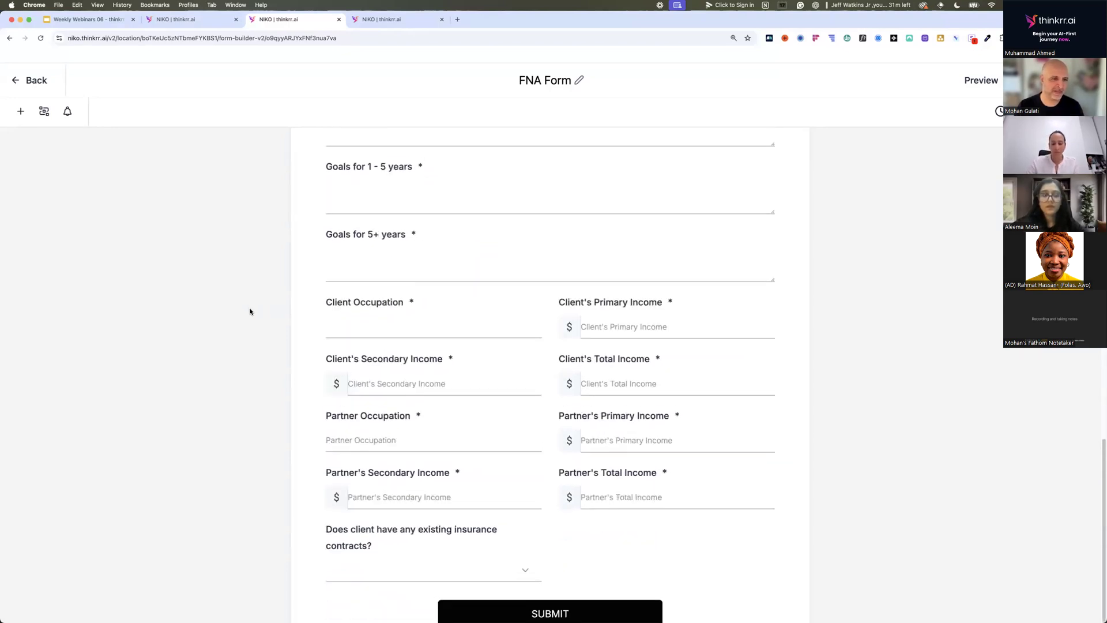
# Open the "1. Survey Card Submitted" workflow from the "2. Survey Card" automation folder and bring up its Email action settings.
pyautogui.click(192, 21)
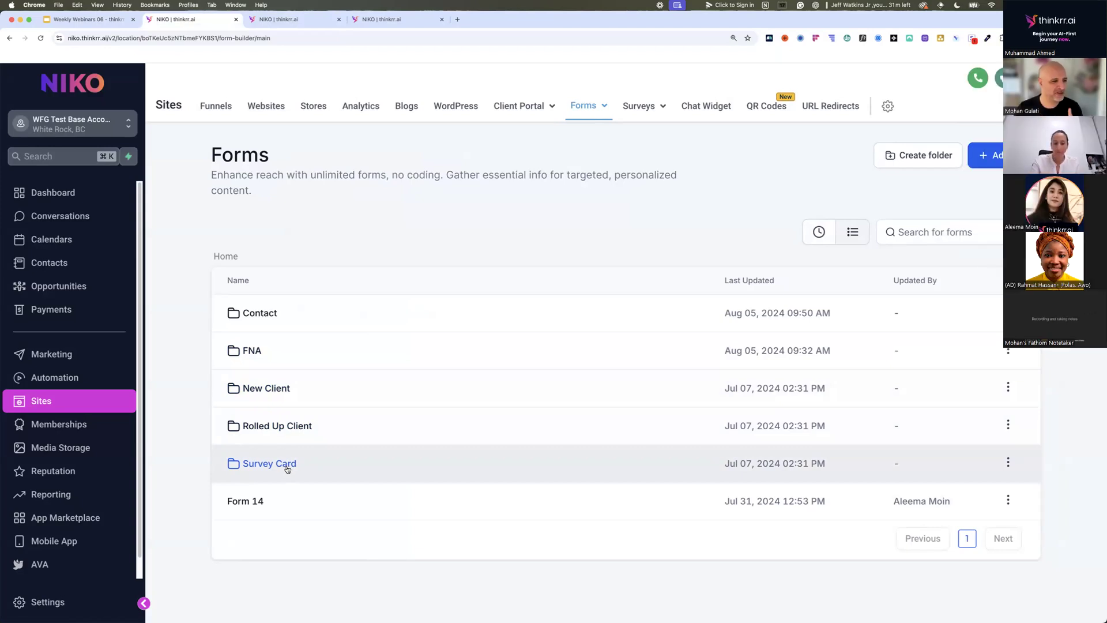
pyautogui.click(93, 373)
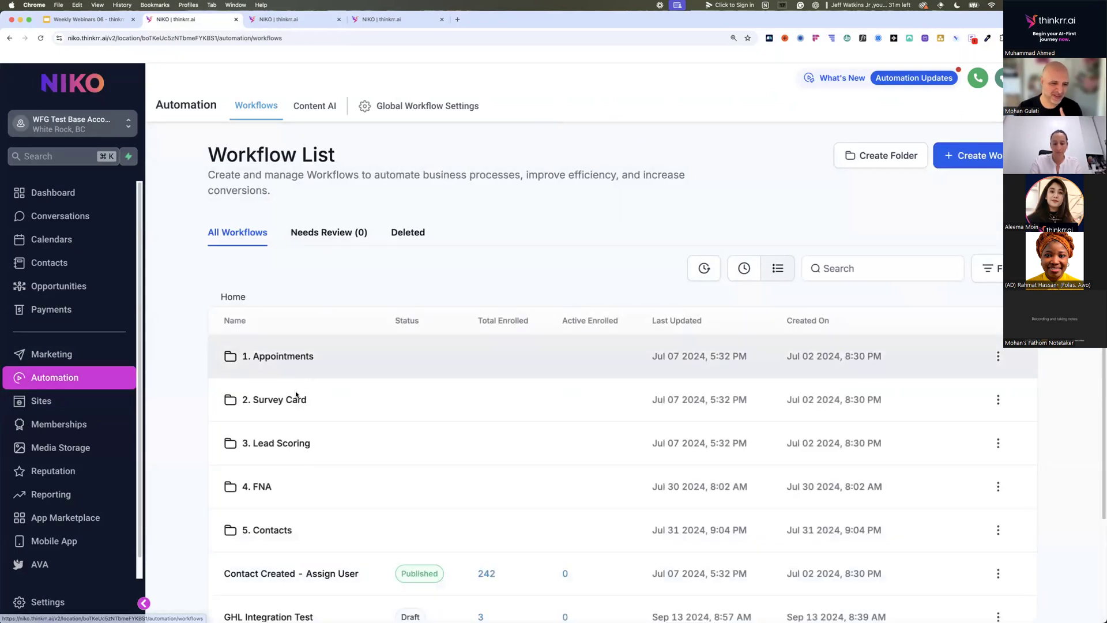
pyautogui.click(296, 398)
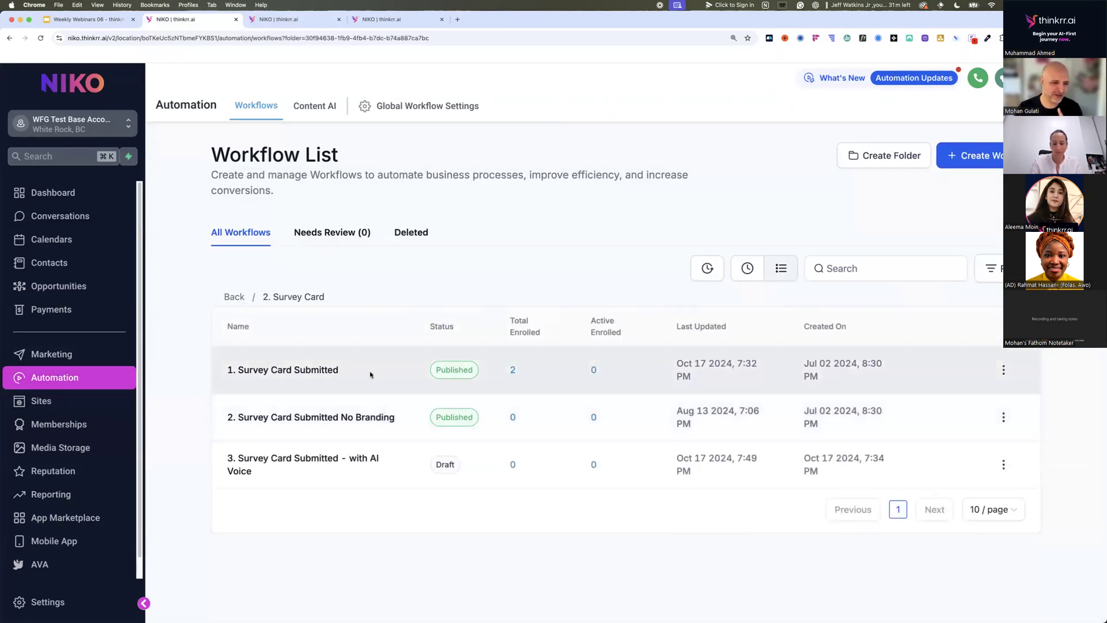
pyautogui.click(325, 370)
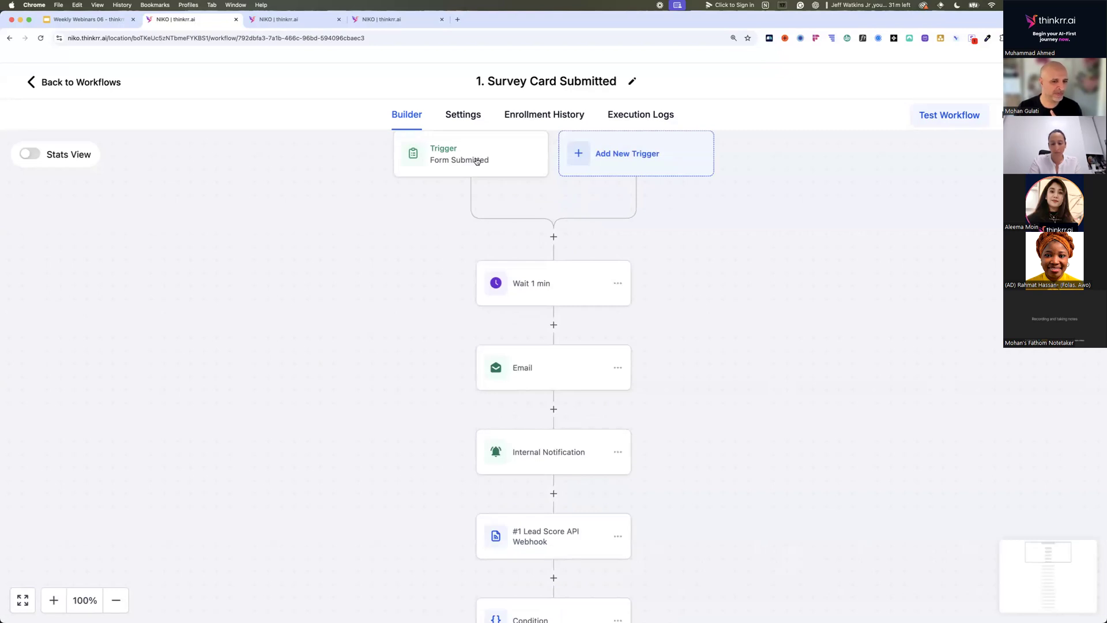
pyautogui.click(539, 366)
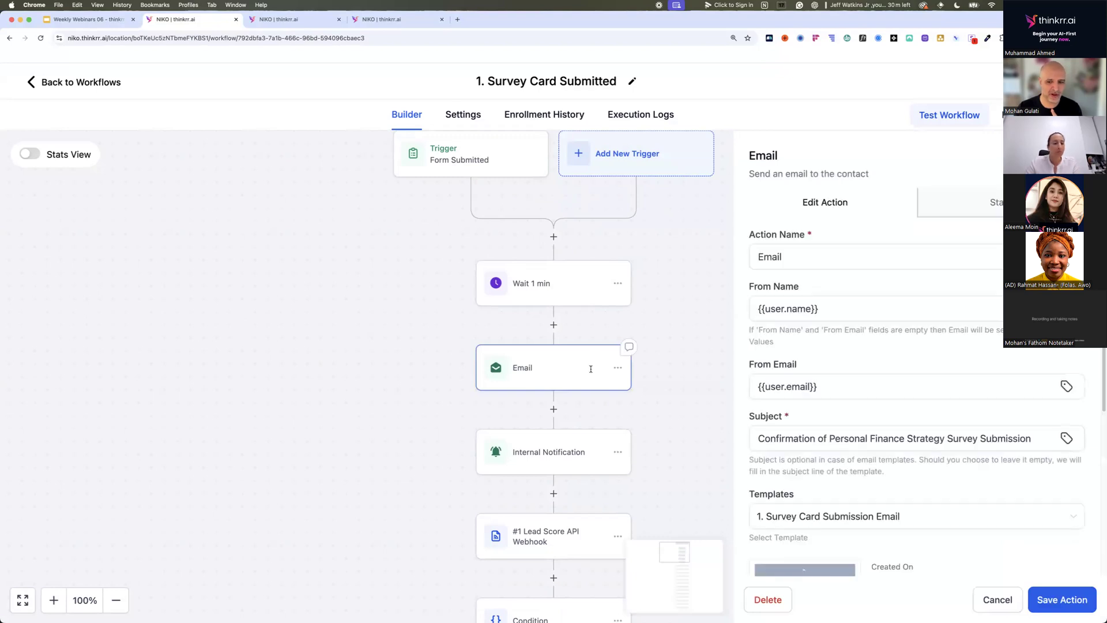
# Review the Email action's submission template, then open the Internal Notification action and check its sender, recipient type and subject settings.
pyautogui.scroll(-5, 841, 395)
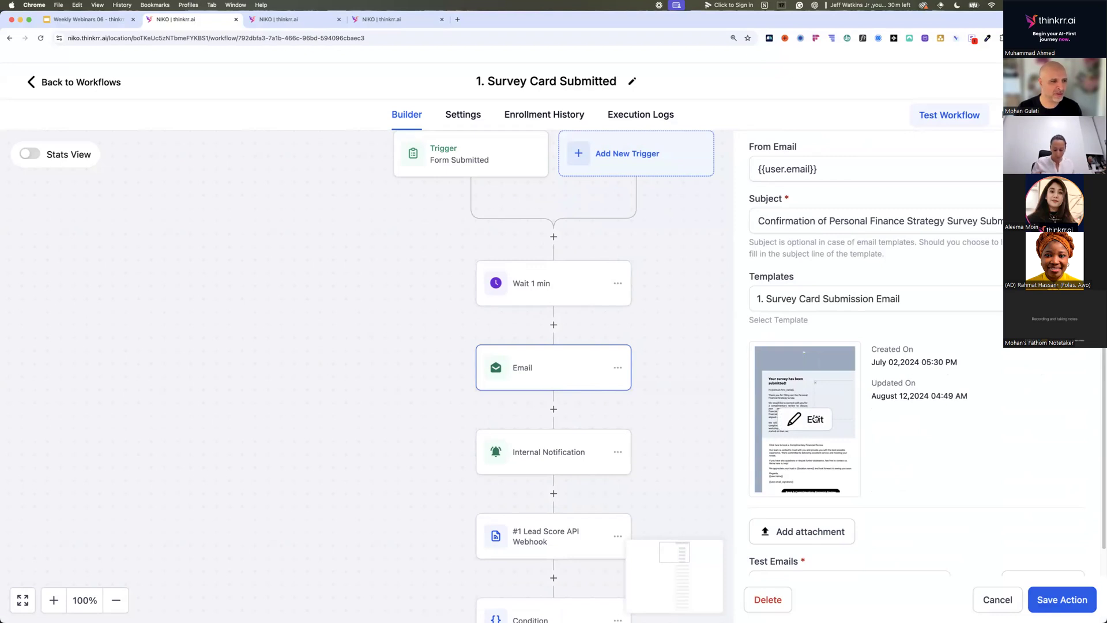
pyautogui.click(583, 445)
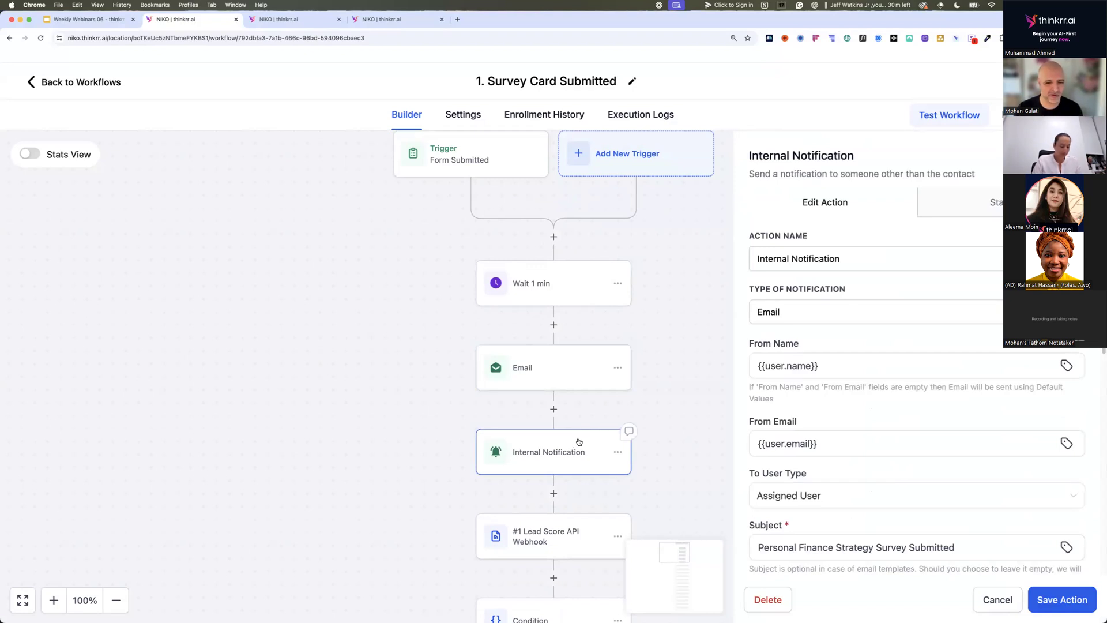
pyautogui.scroll(-4, 579, 442)
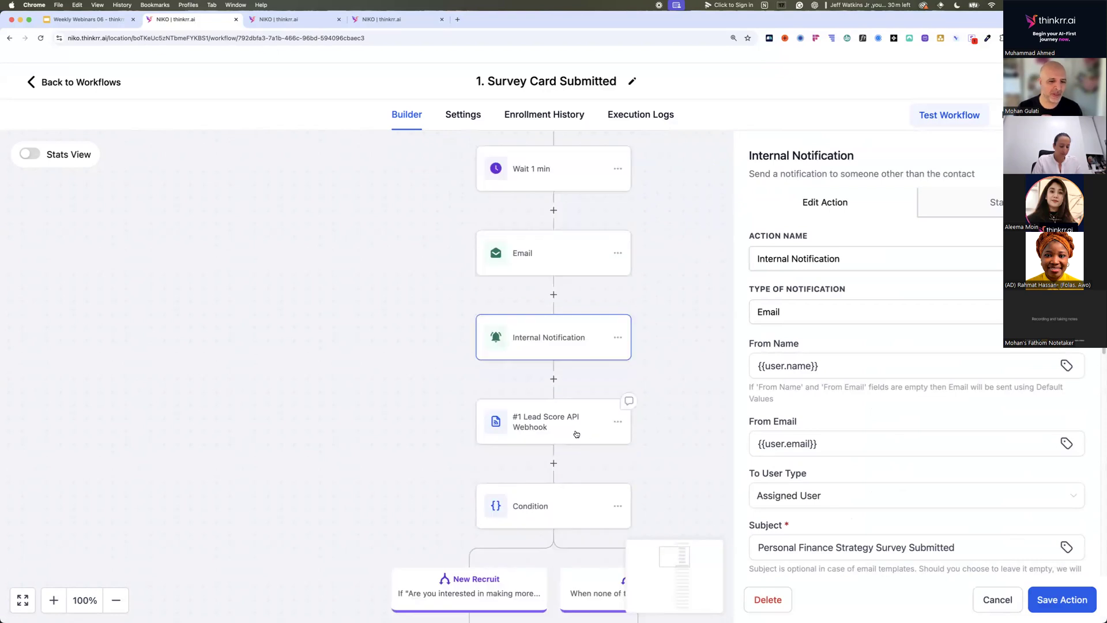
# Inspect the #1 Lead Score API Webhook action's method, URL and authorization settings, then close it without changes.
pyautogui.click(576, 433)
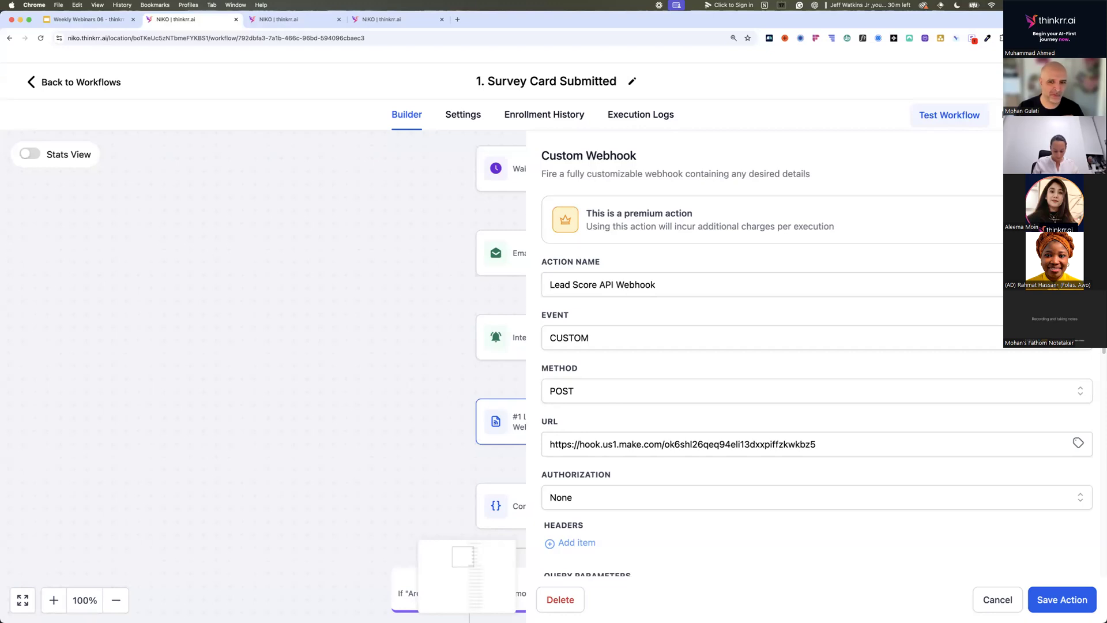
pyautogui.press('Escape')
pyautogui.scroll(-2, 608, 387)
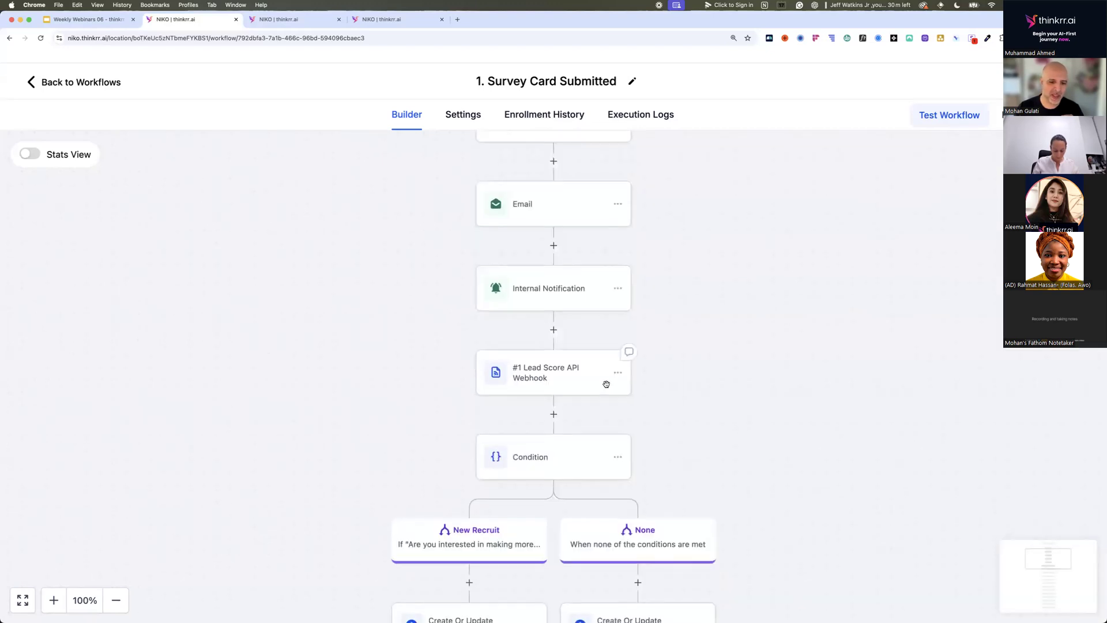
# Examine the Condition's New Recruit branch and the survey answers it tests, then close its settings.
pyautogui.scroll(-1, 603, 388)
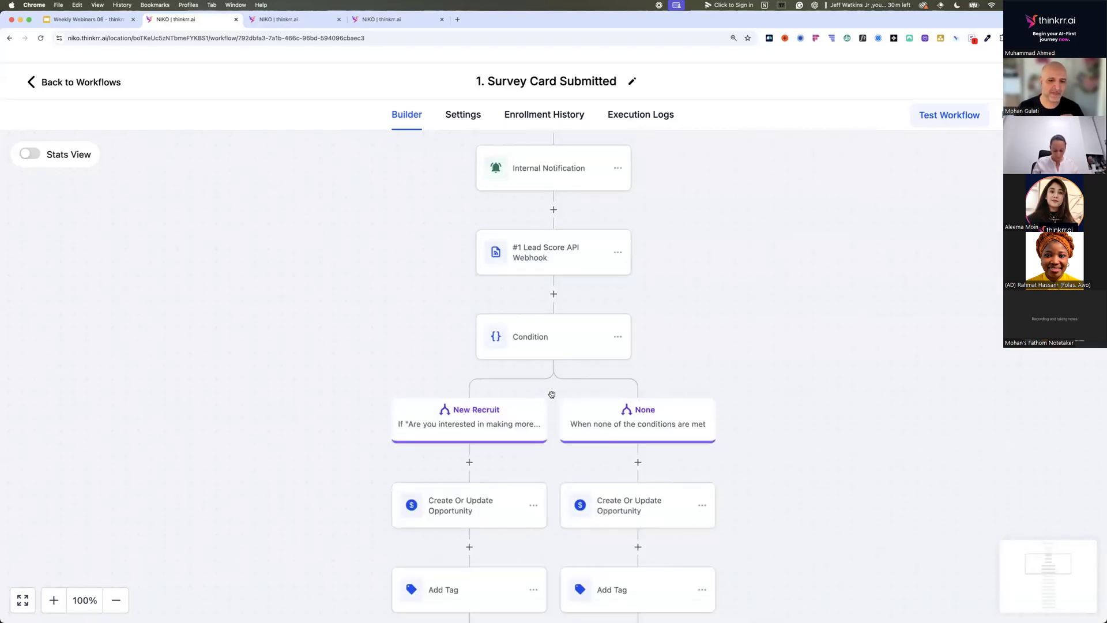
pyautogui.click(515, 415)
pyautogui.scroll(-1, 627, 329)
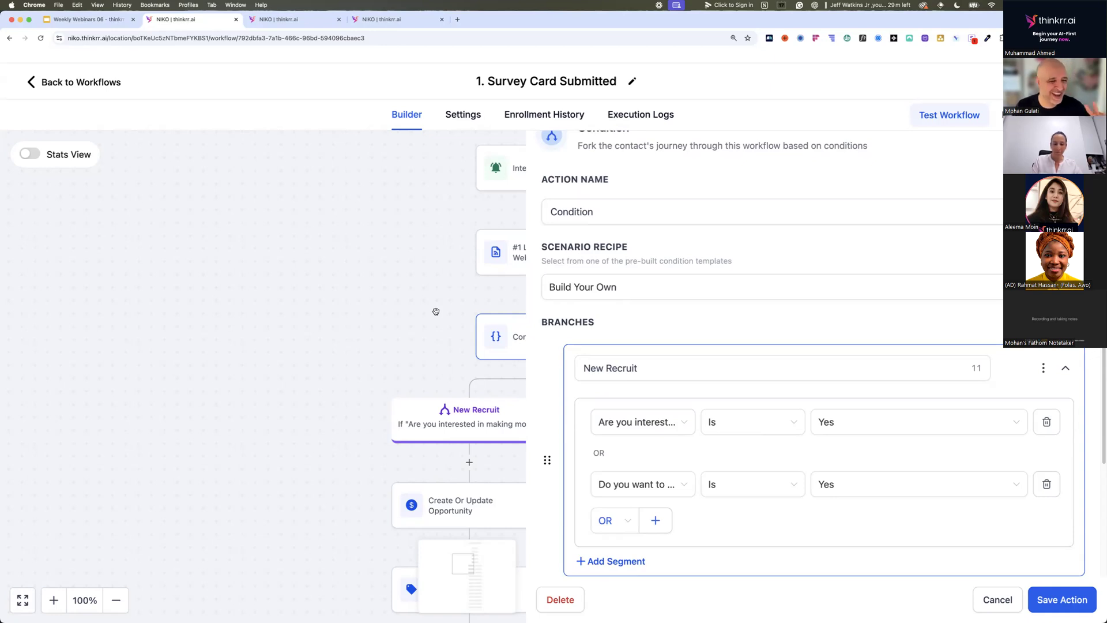
pyautogui.click(416, 308)
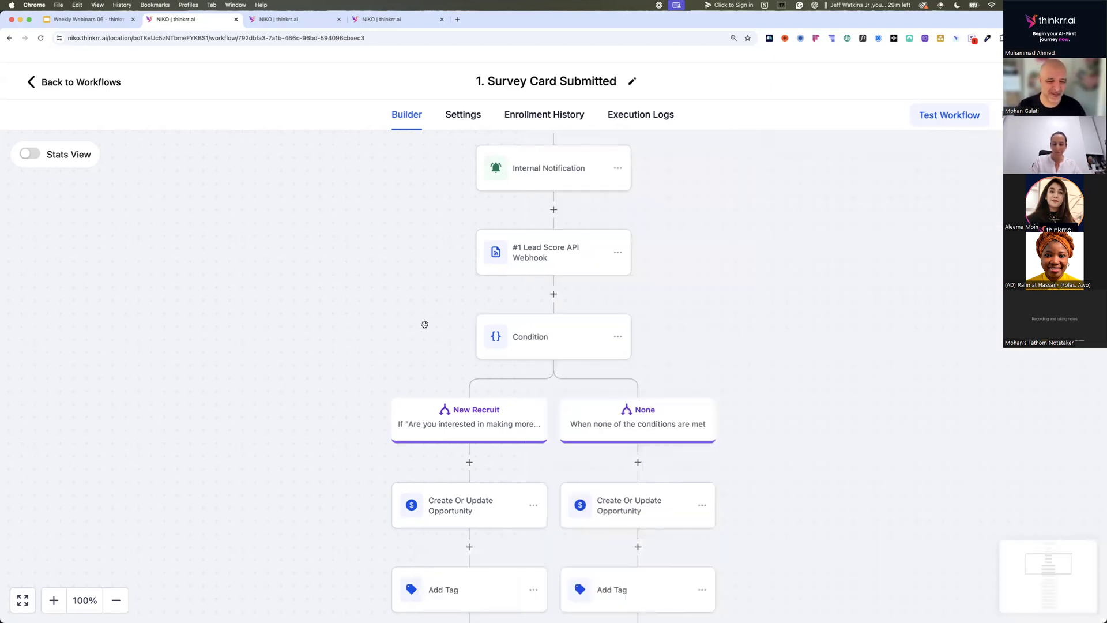
# Follow both condition branches through the opportunity, tag, wait, SMS and email actions to the end of the workflow.
pyautogui.scroll(-4, 424, 325)
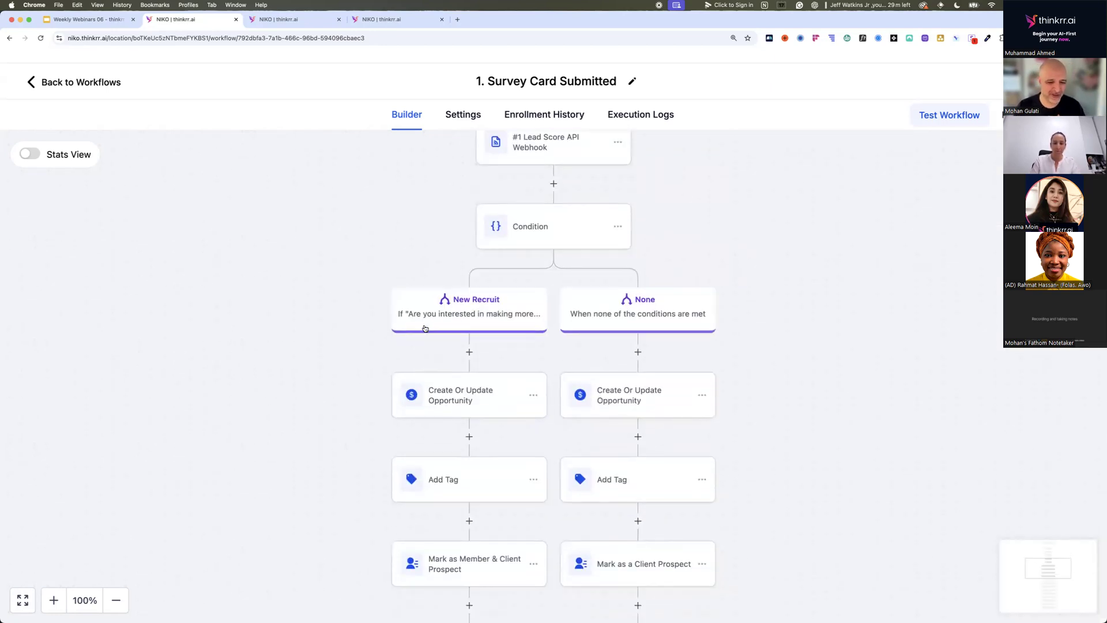
pyautogui.scroll(-4, 425, 328)
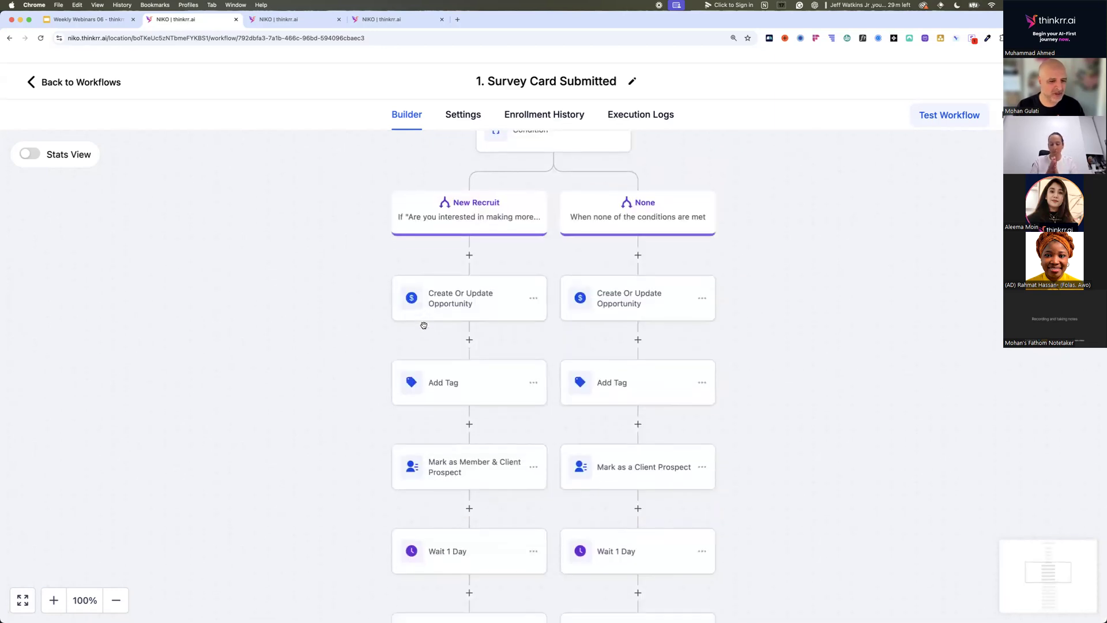
pyautogui.scroll(-2, 457, 314)
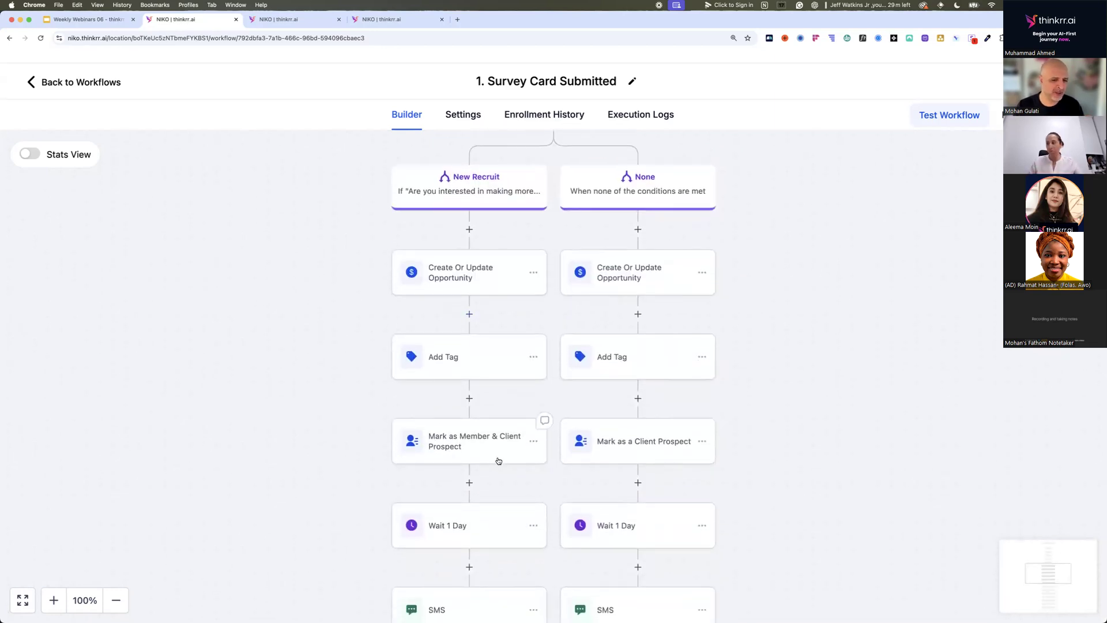
pyautogui.scroll(-2, 499, 461)
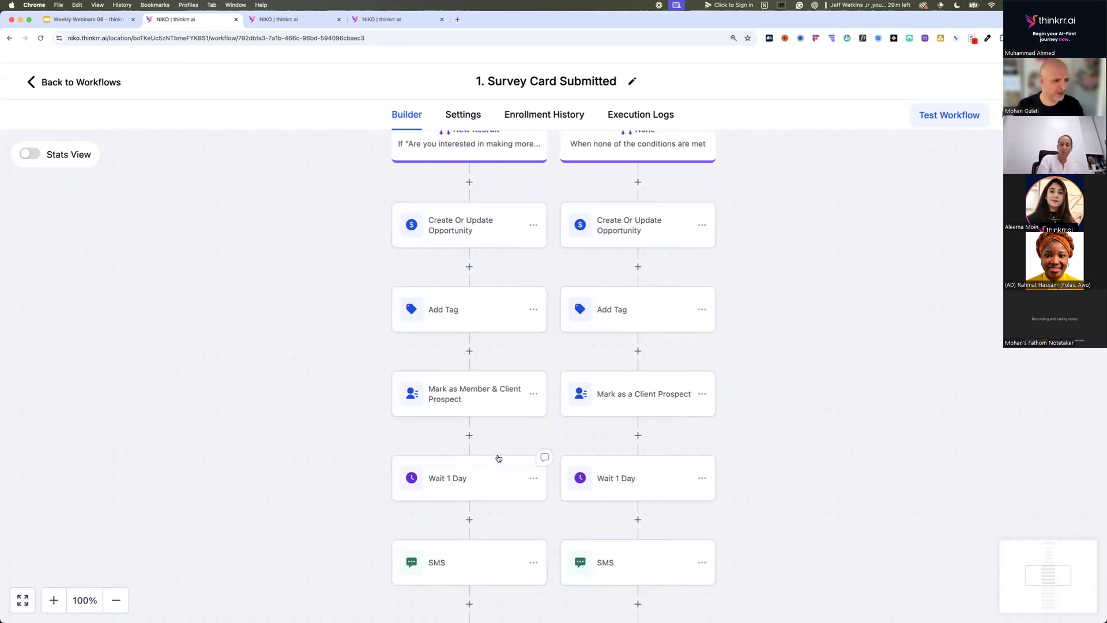
pyautogui.scroll(-1, 499, 459)
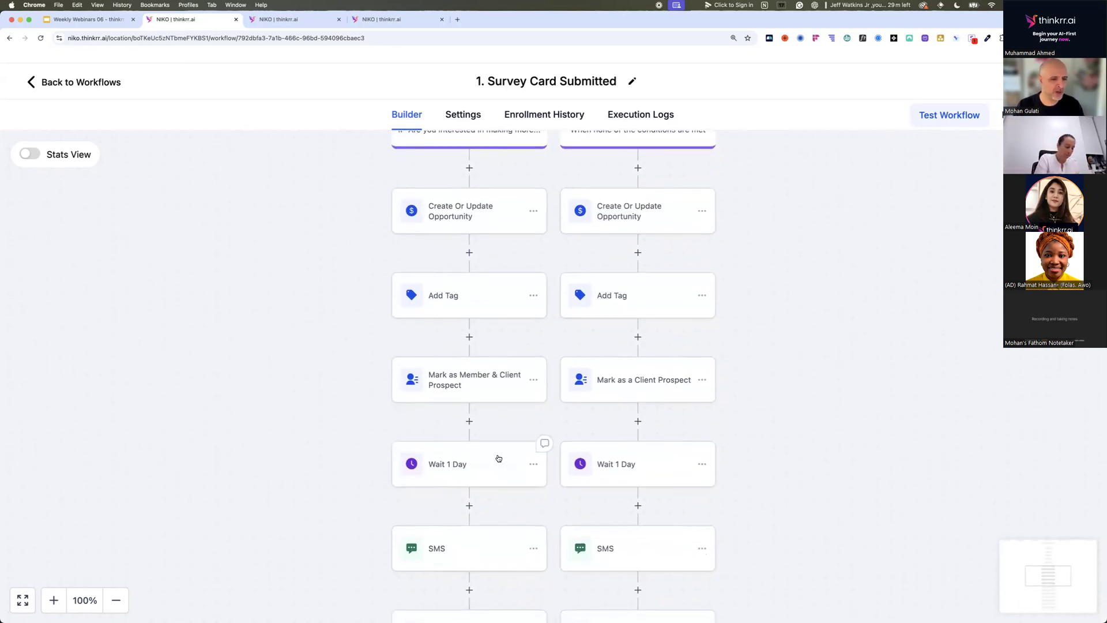
pyautogui.scroll(-2, 499, 458)
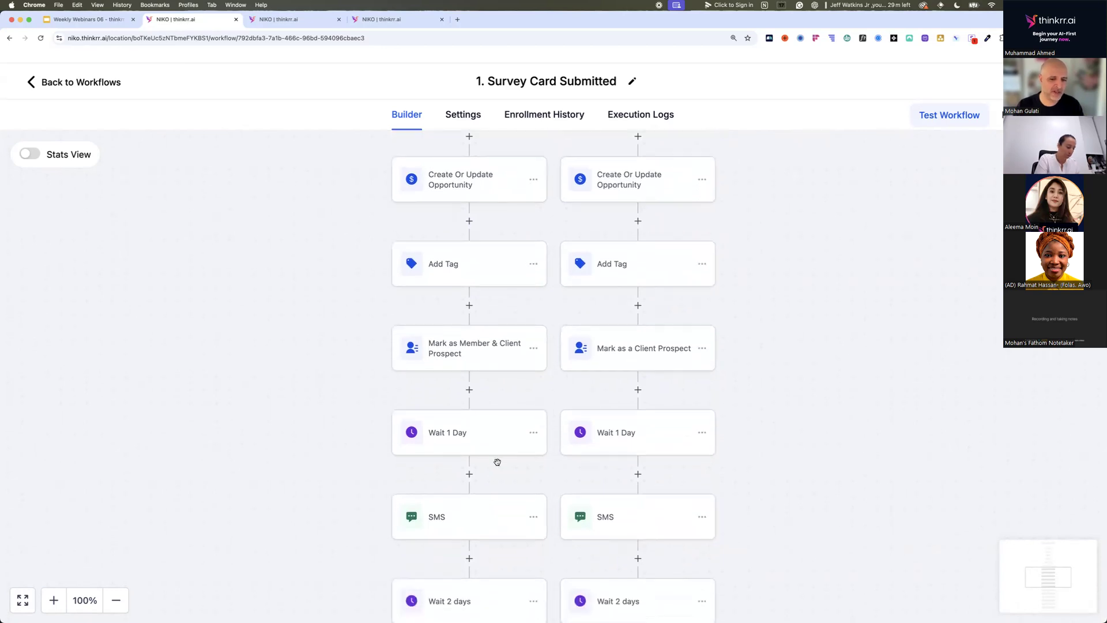
pyautogui.scroll(-7, 498, 514)
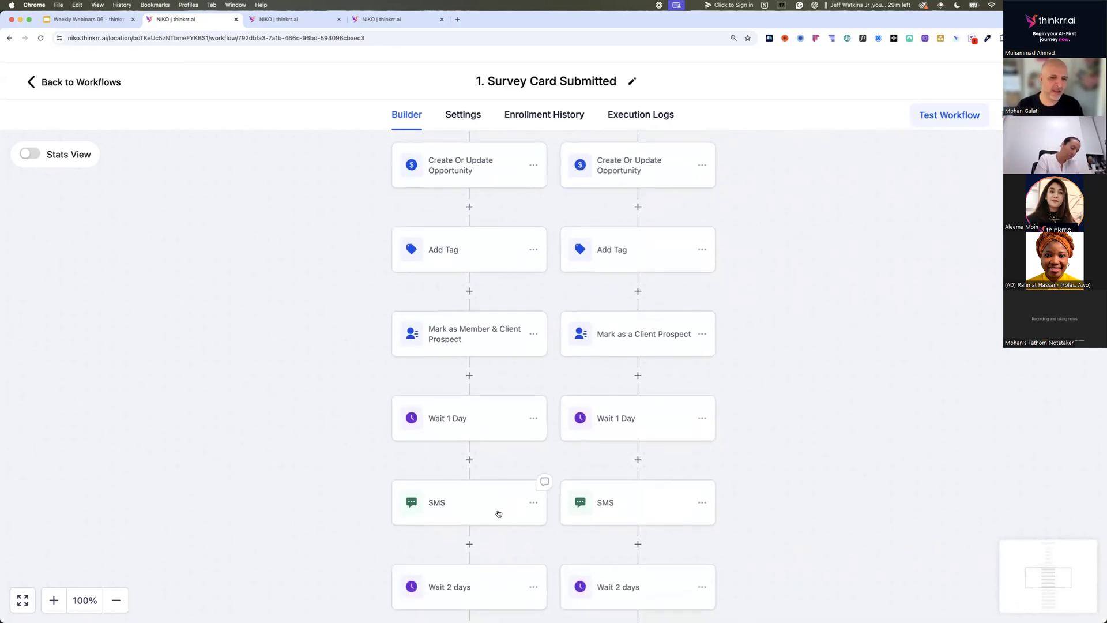
pyautogui.scroll(-8, 500, 513)
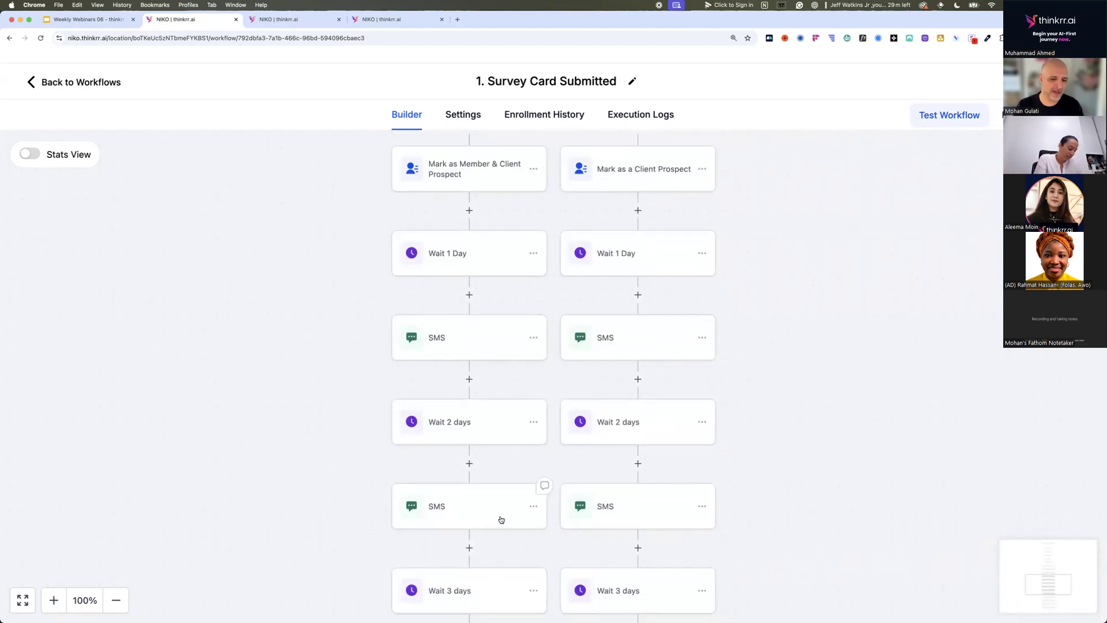
pyautogui.scroll(-7, 501, 517)
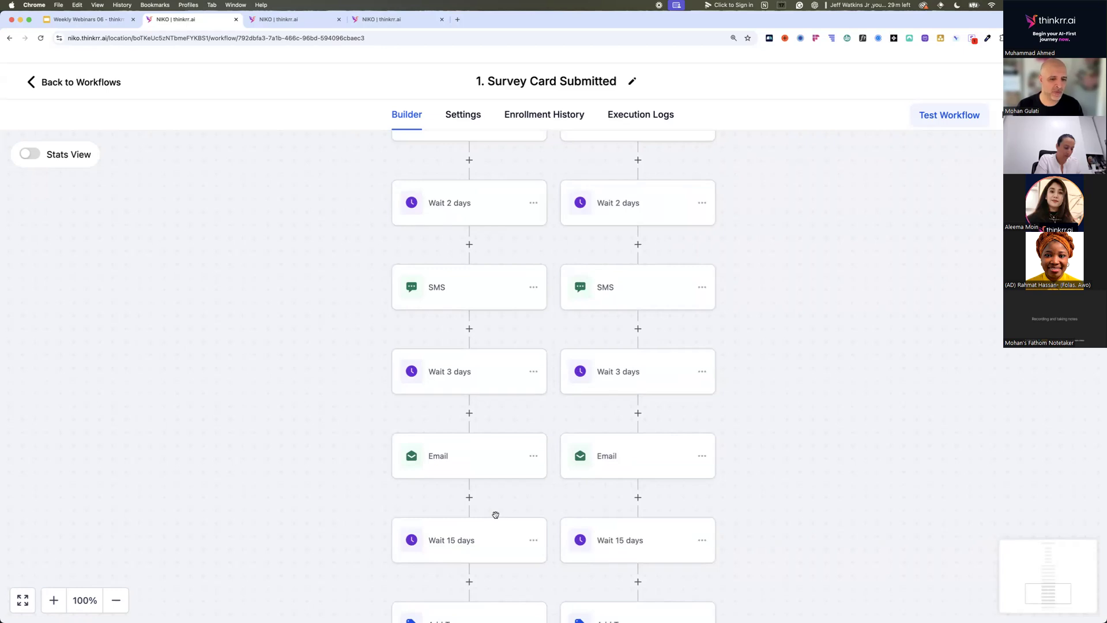
pyautogui.scroll(-1, 496, 516)
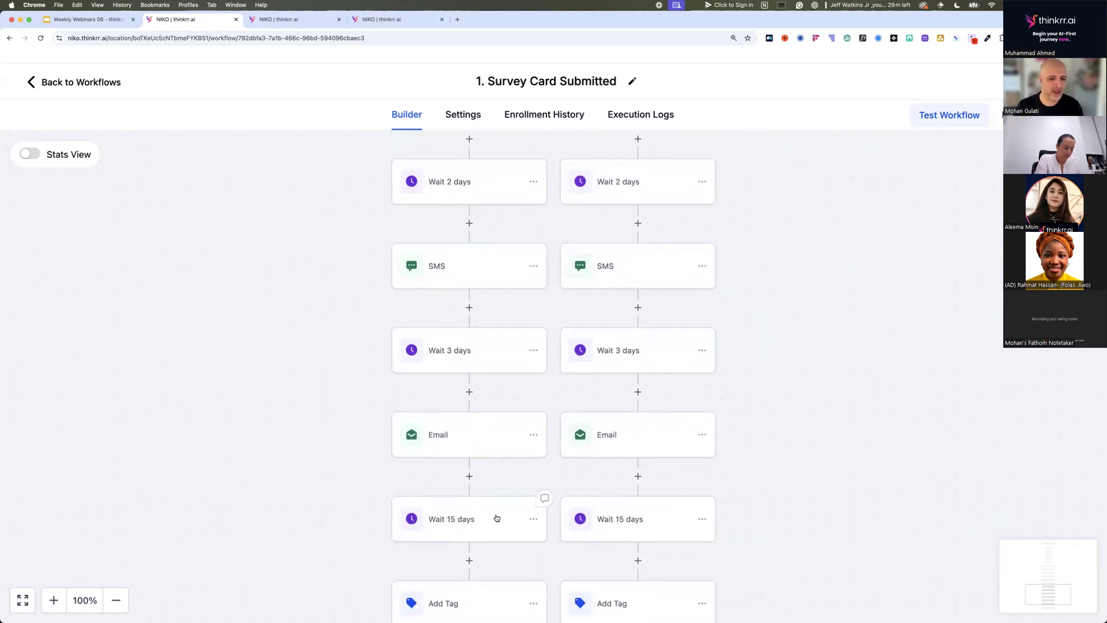
pyautogui.scroll(-1, 497, 518)
pyautogui.scroll(-2, 497, 517)
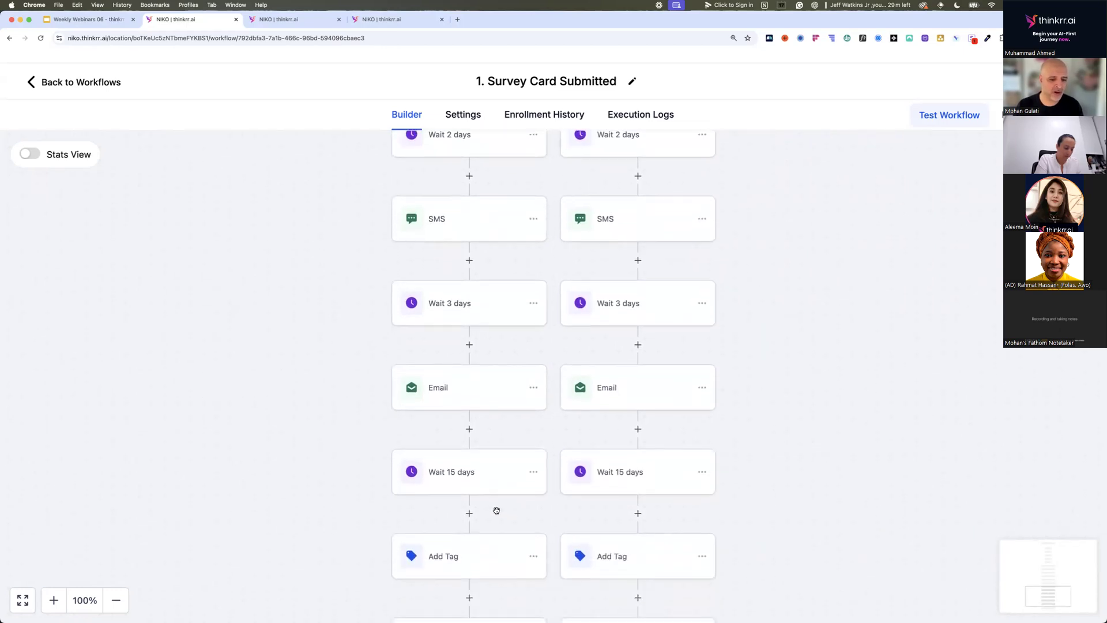
pyautogui.scroll(-2, 496, 516)
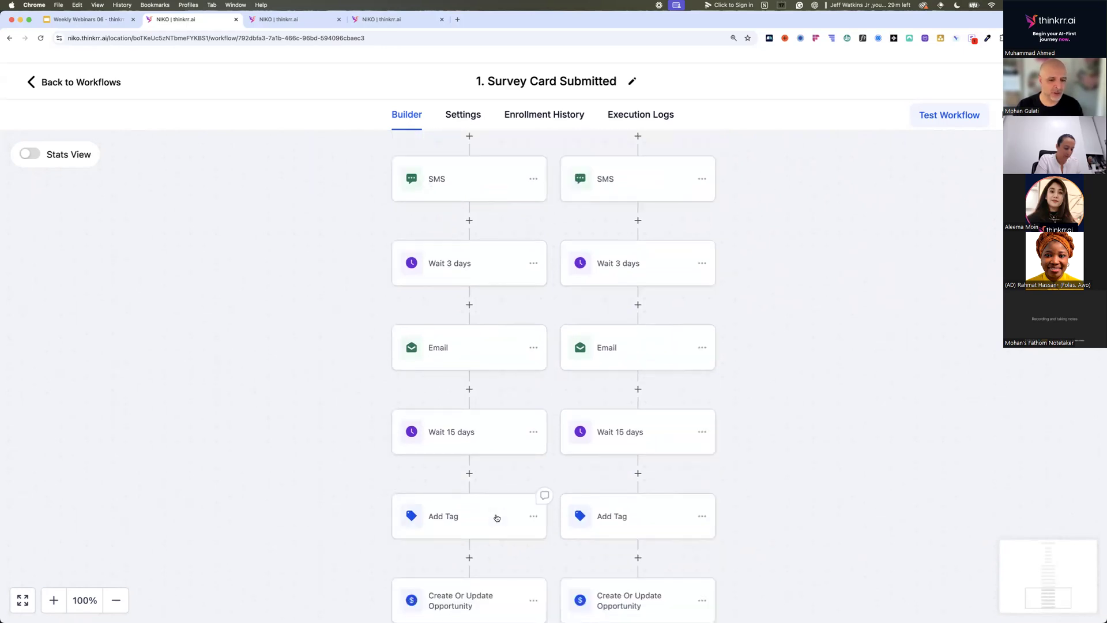
pyautogui.scroll(-4, 496, 518)
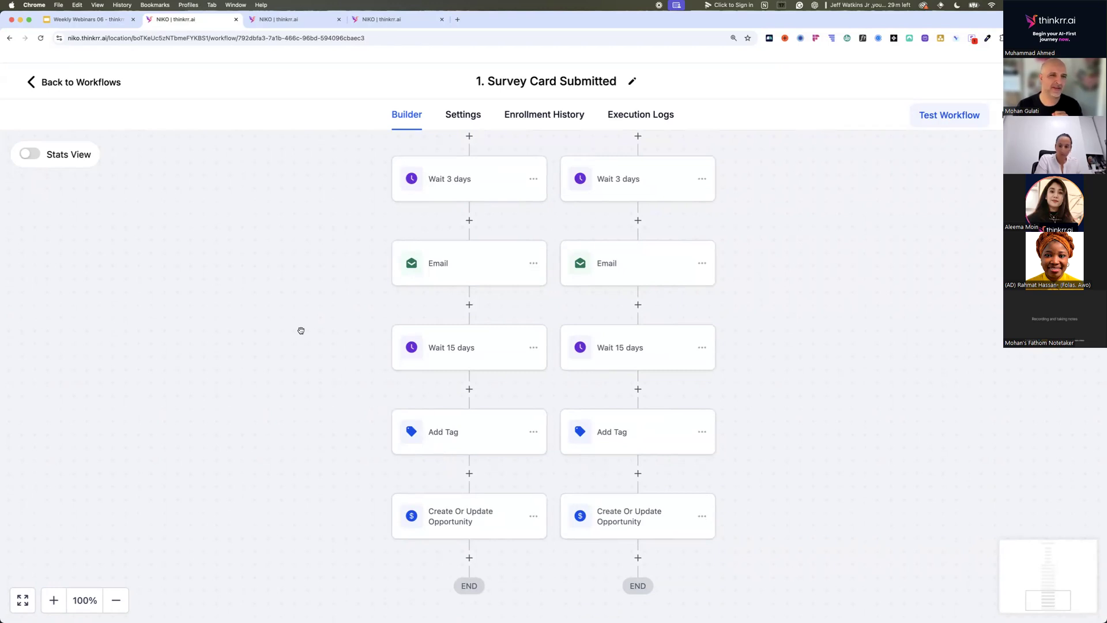
# Open the "3. Survey Card Submitted - with AI Voice" workflow and bring up the #1 Dynamic Outbound Call action in its New Recruit branch.
pyautogui.click(31, 83)
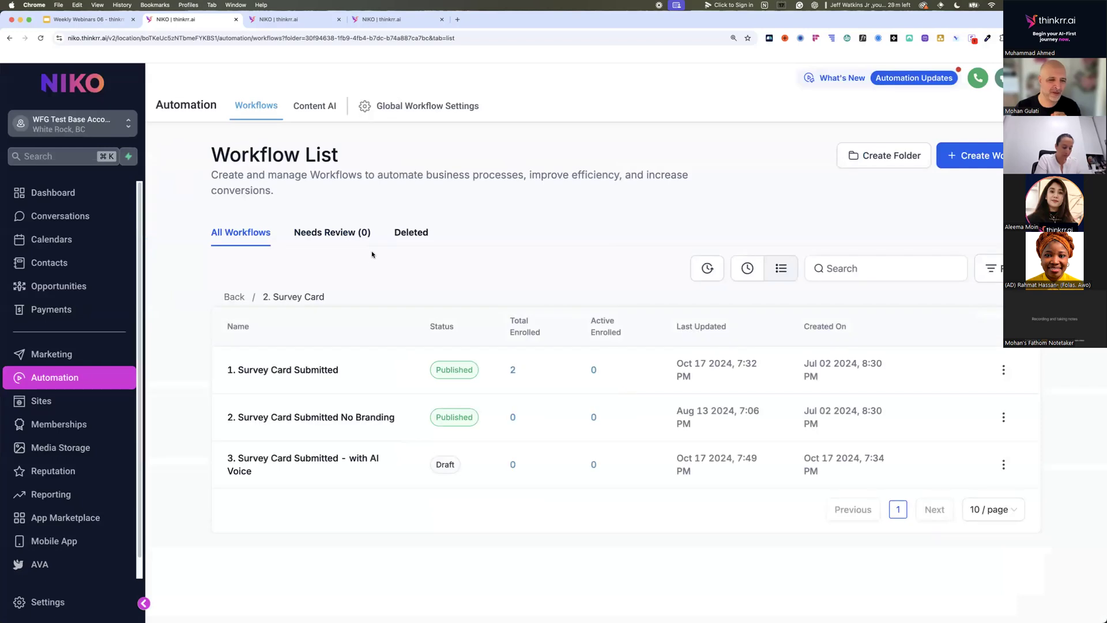
pyautogui.click(346, 460)
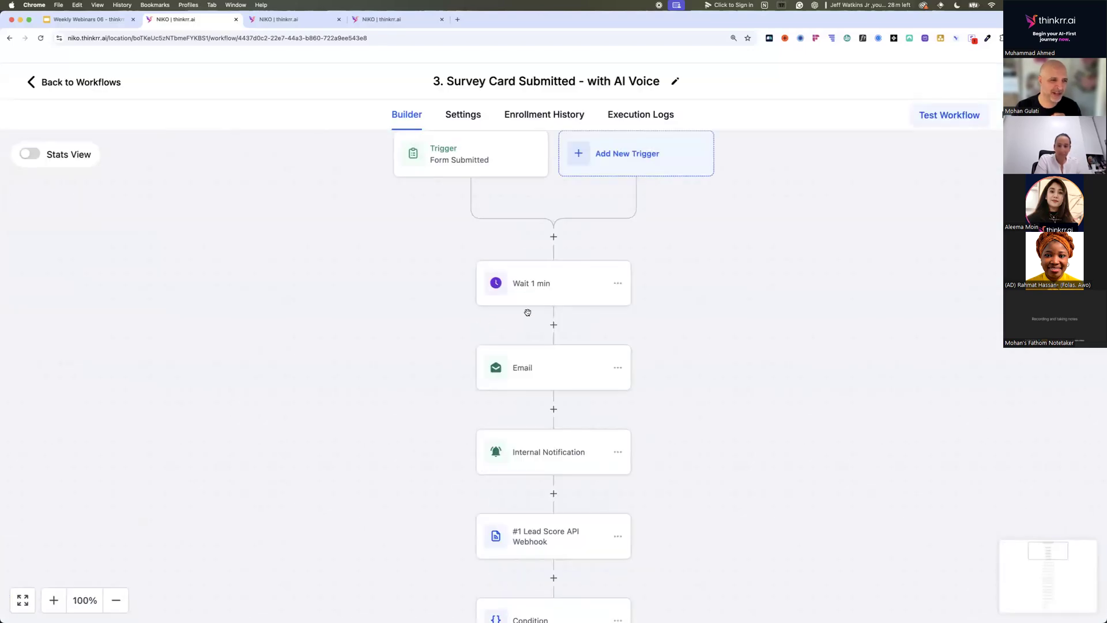
pyautogui.scroll(-3, 525, 318)
pyautogui.scroll(-9, 525, 320)
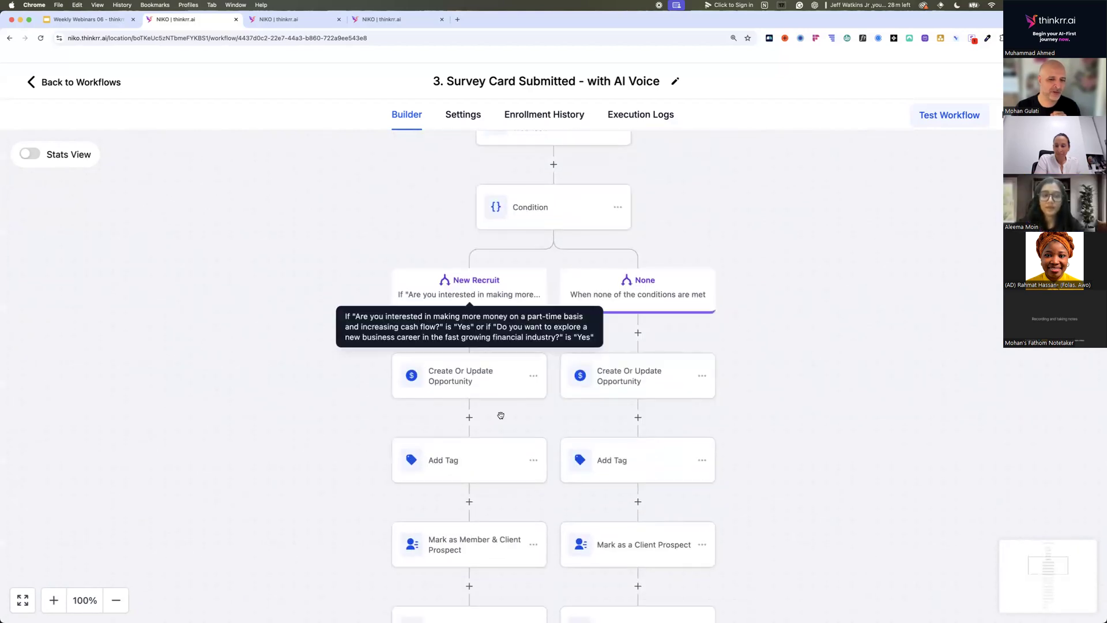
pyautogui.scroll(-10, 495, 414)
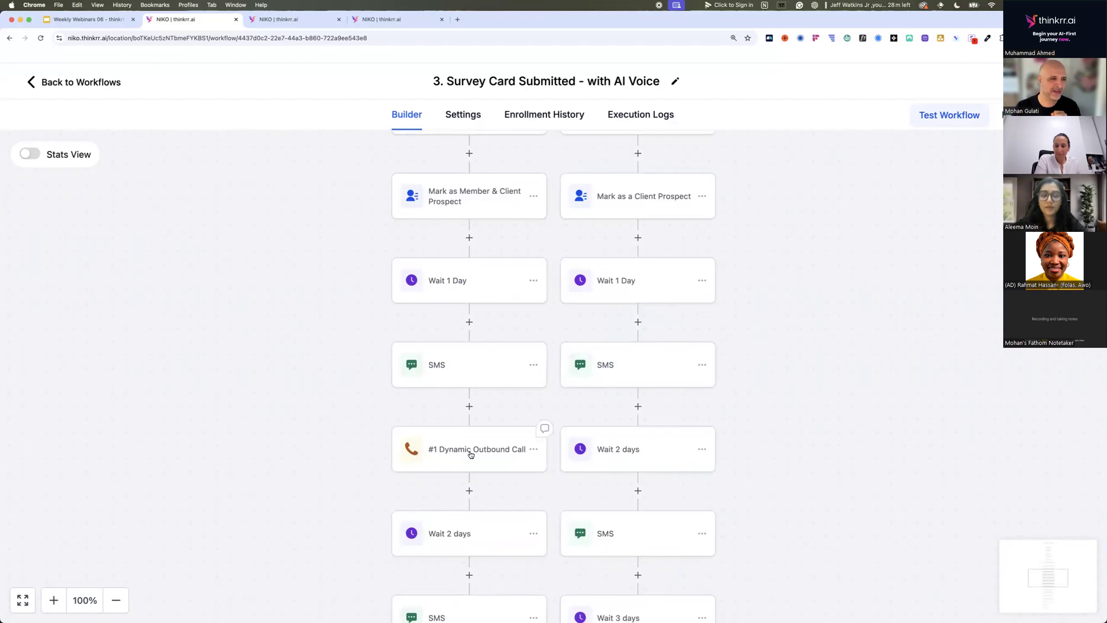
pyautogui.click(471, 454)
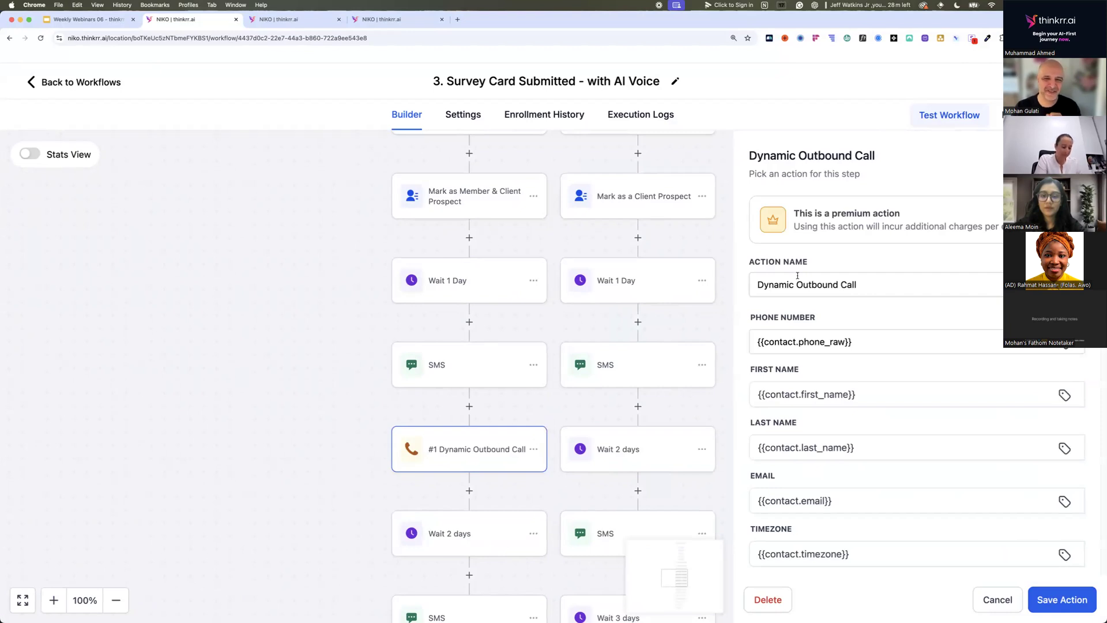
# Review the outbound call's contact fields, AI assistant, customer insight, voicemail and calling number settings.
pyautogui.scroll(-2, 799, 286)
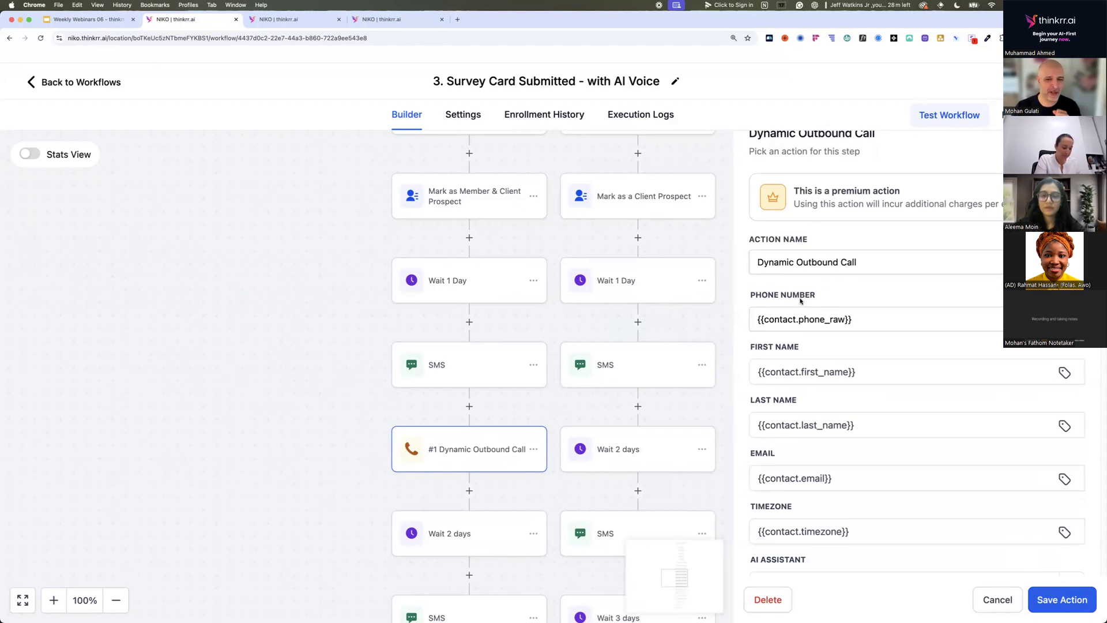
pyautogui.scroll(-2, 802, 305)
pyautogui.click(820, 385)
pyautogui.scroll(-8, 819, 383)
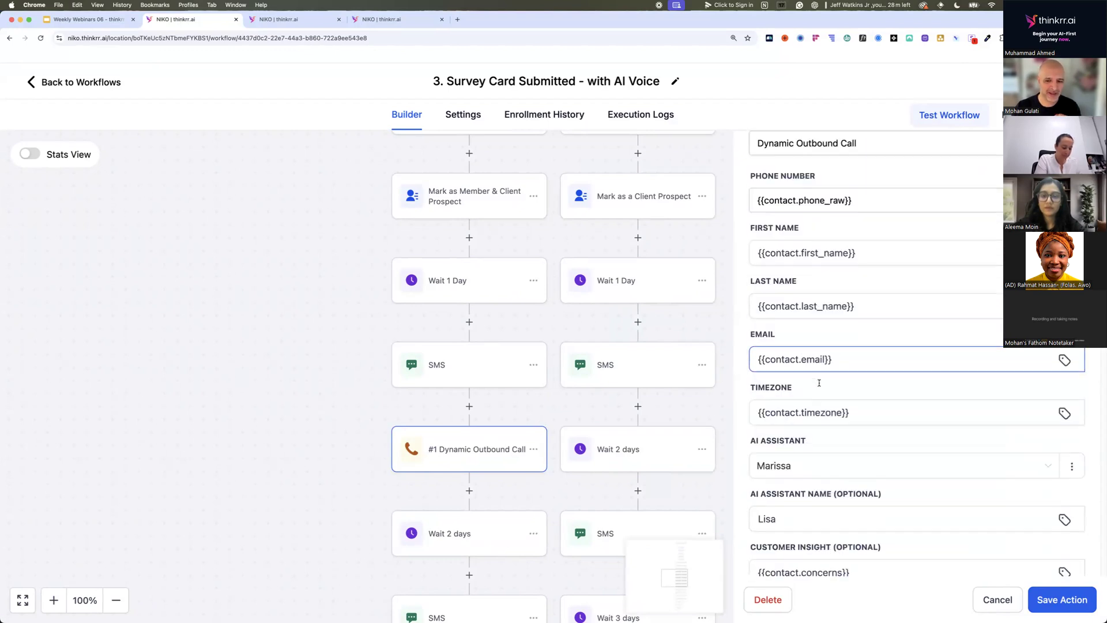
pyautogui.scroll(-5, 820, 383)
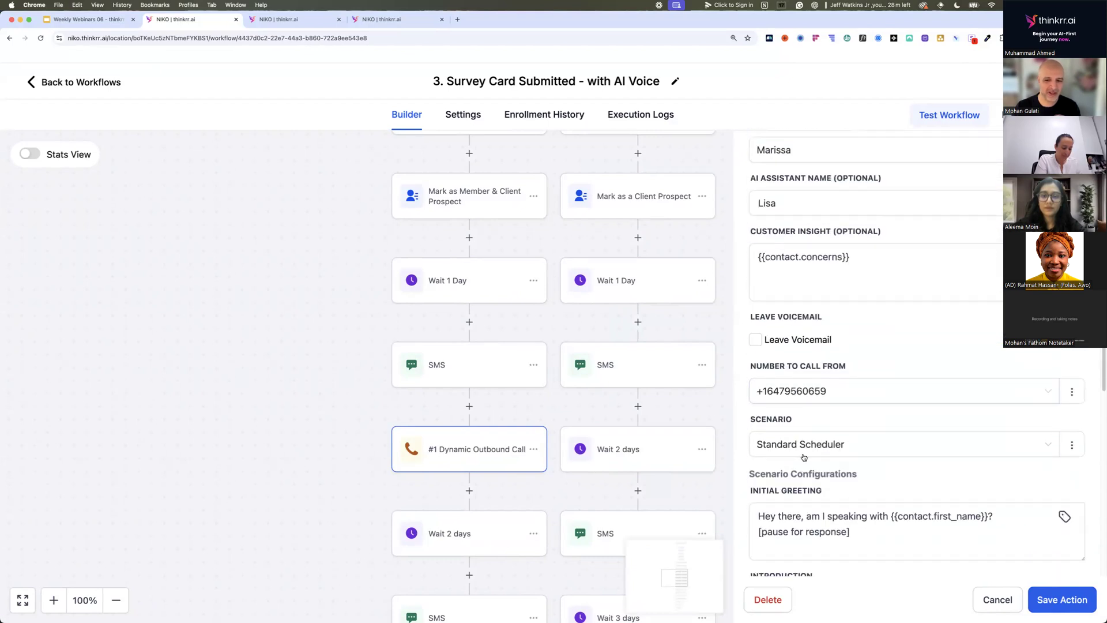
# Read the Standard Scheduler greeting, introduction, appointment reason and meeting value proposition scripts, then close the call action without saving.
pyautogui.scroll(-1, 862, 499)
pyautogui.click(858, 494)
pyautogui.scroll(-3, 858, 494)
pyautogui.click(858, 494)
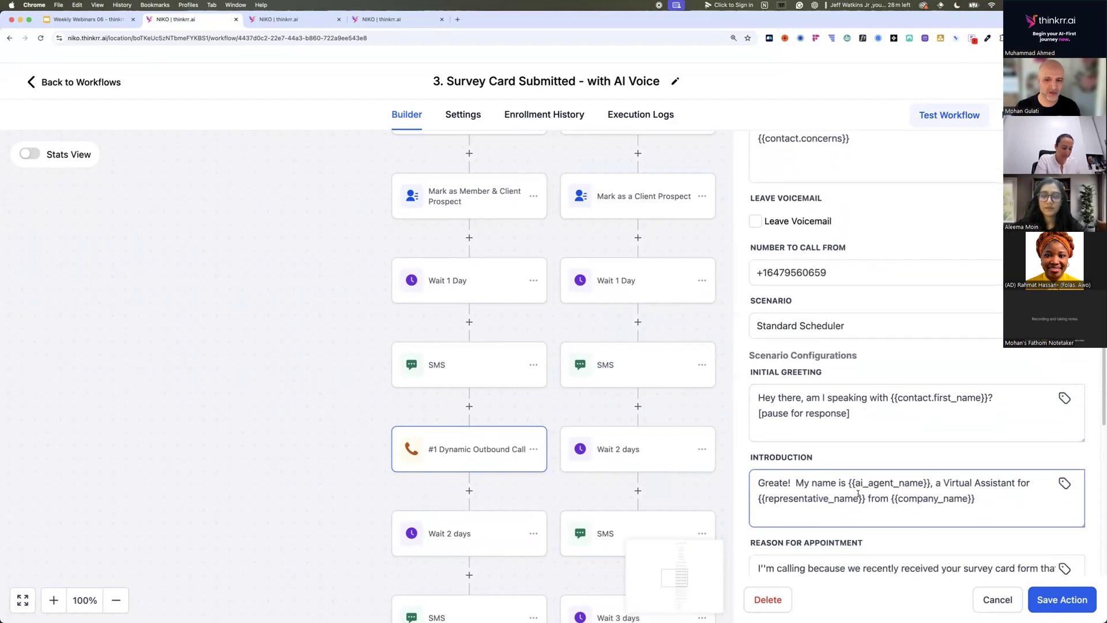
pyautogui.scroll(-3, 858, 494)
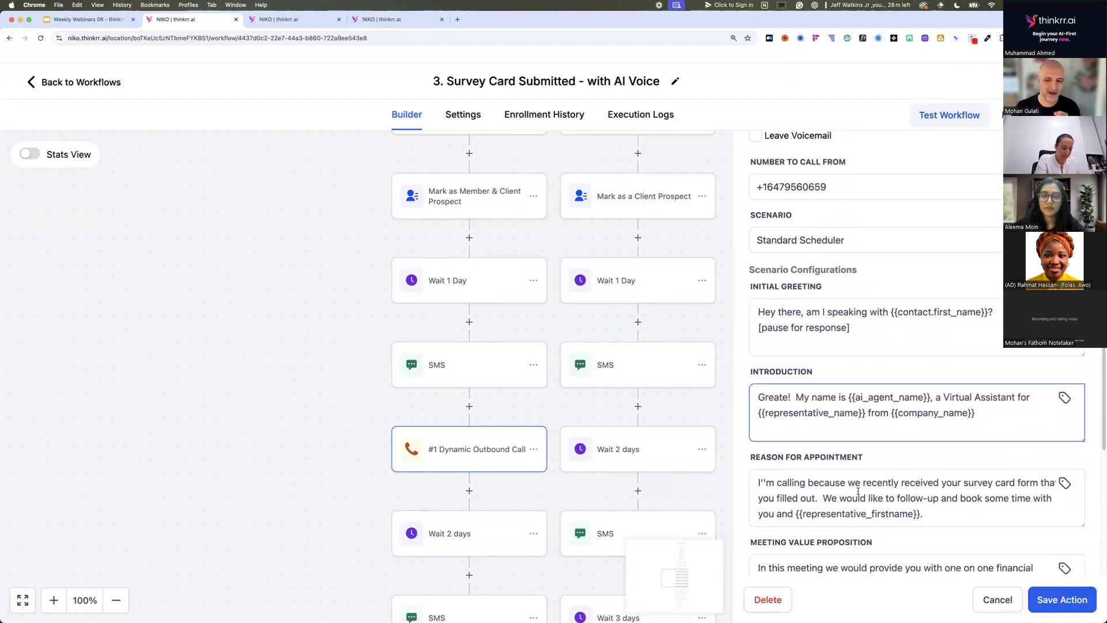
pyautogui.scroll(-1, 858, 491)
pyautogui.scroll(-1, 858, 490)
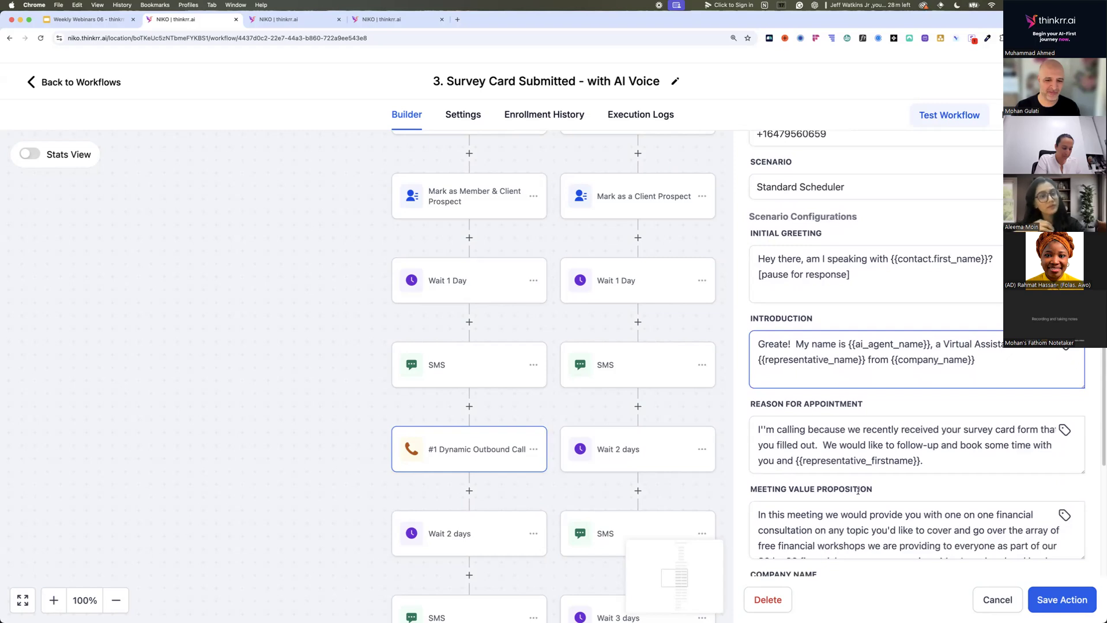
pyautogui.click(858, 492)
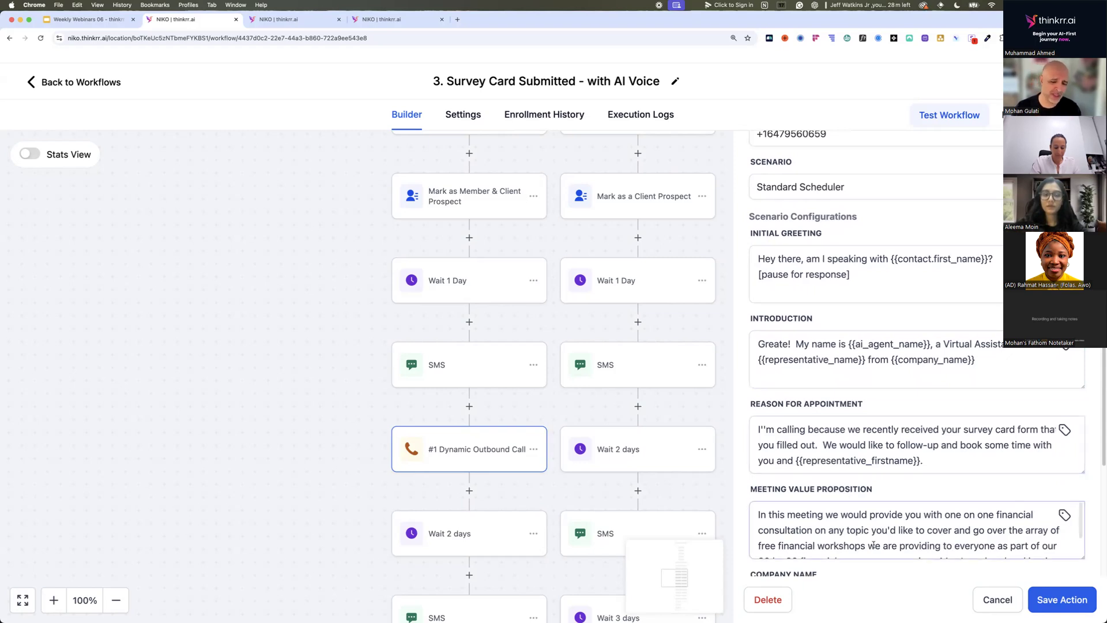
pyautogui.click(986, 599)
# Follow the rest of the AI Voice workflow past the #2 and #3 Dynamic Outbound Call actions to the end of both branches.
pyautogui.scroll(-1, 492, 448)
pyautogui.scroll(-4, 495, 449)
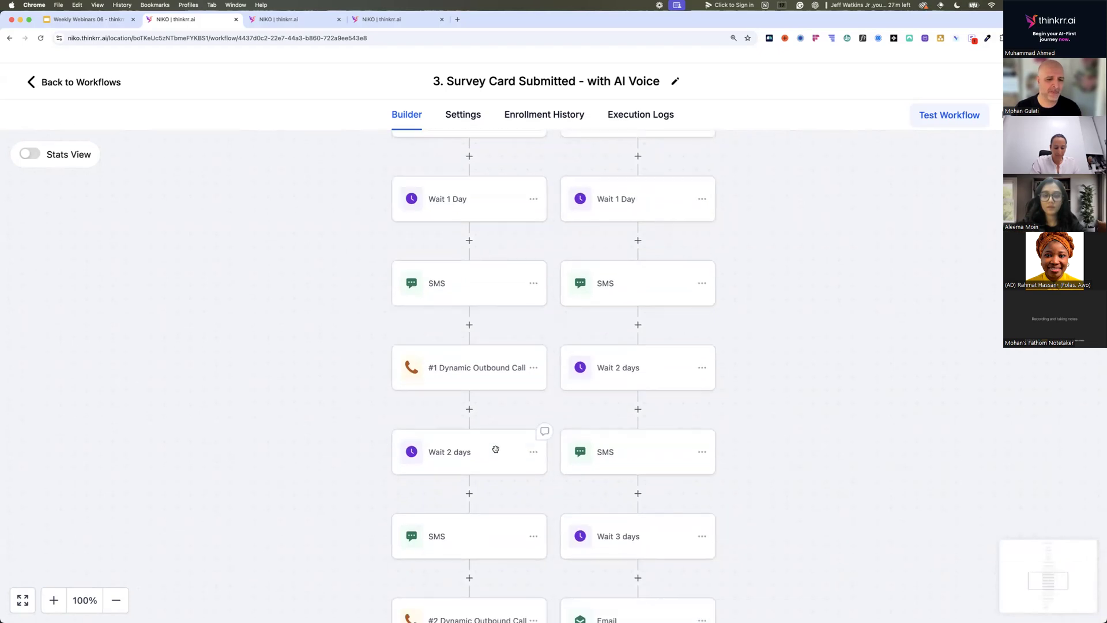
pyautogui.scroll(-5, 477, 423)
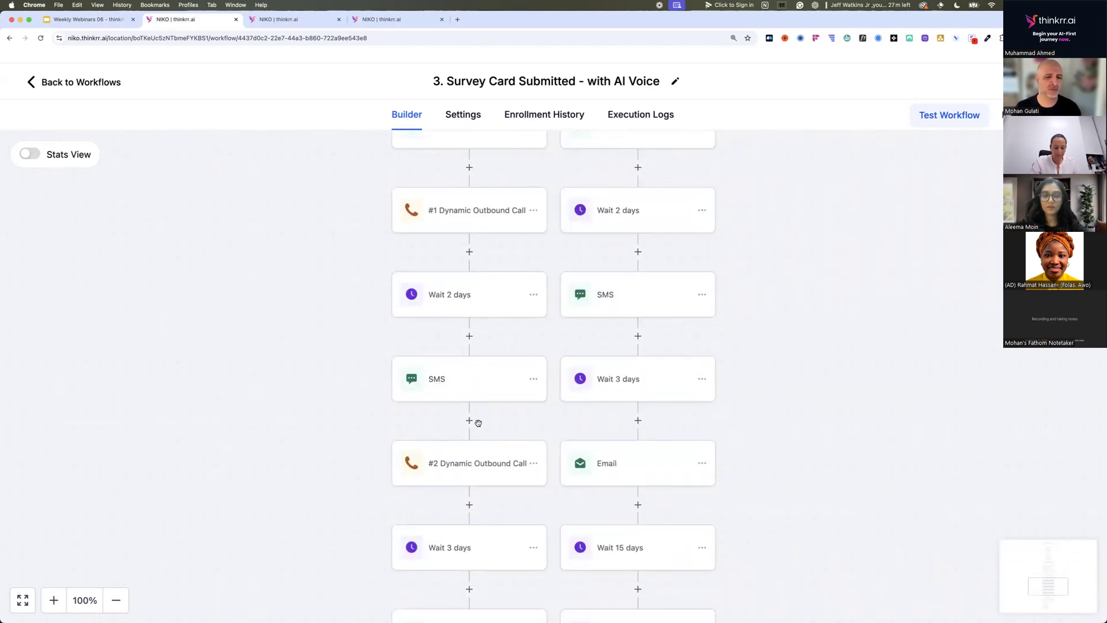
pyautogui.scroll(-12, 480, 421)
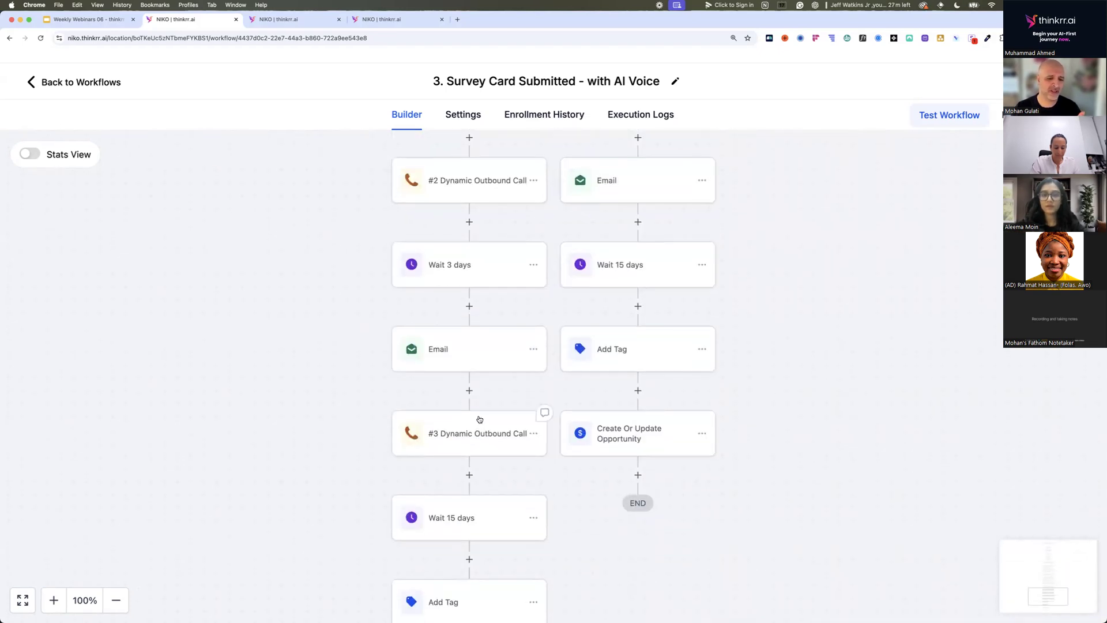
pyautogui.scroll(-2, 479, 416)
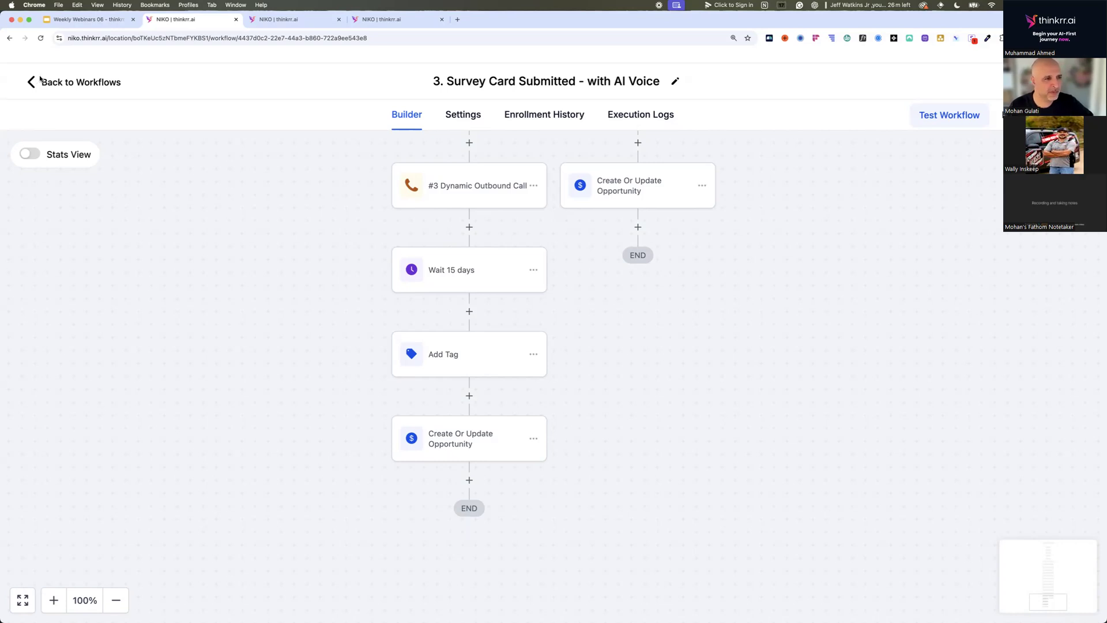
# Switch to the "Weekly Webinars 06 - thinkrr.ai - Oct 17 2024" presentation in Google Slides.
pyautogui.click(80, 26)
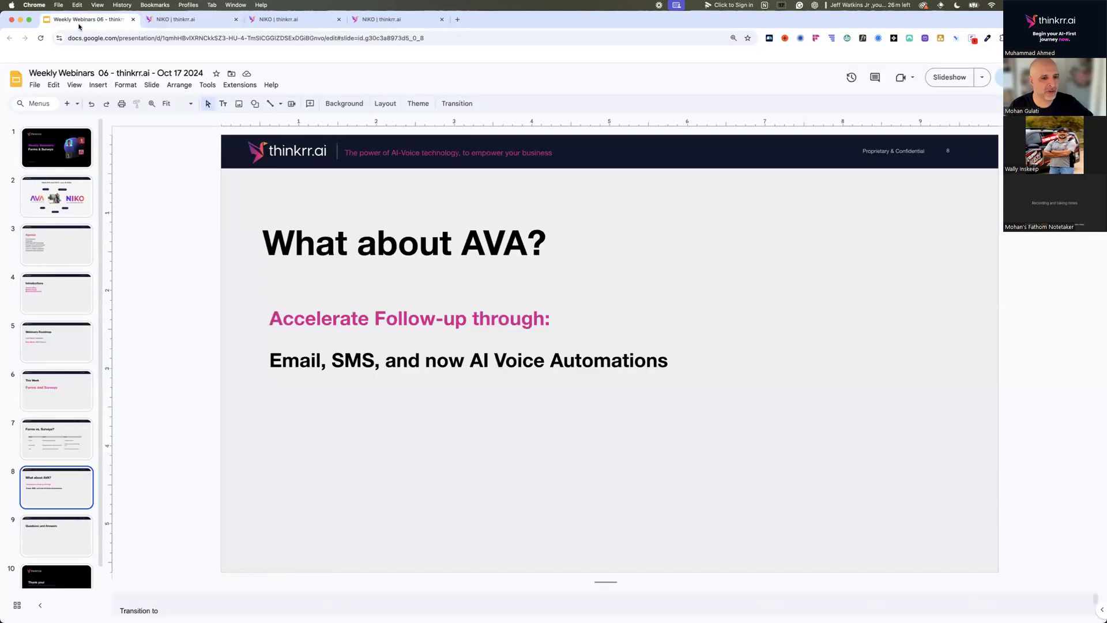
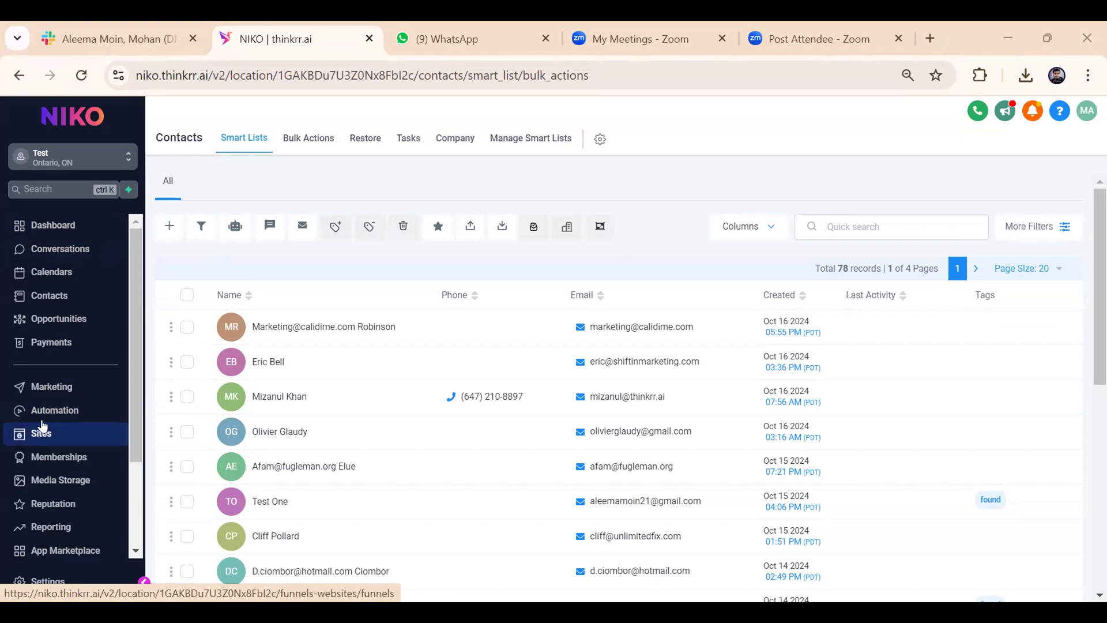
# Open the form builder's list of forms in the Sites area.
pyautogui.click(42, 434)
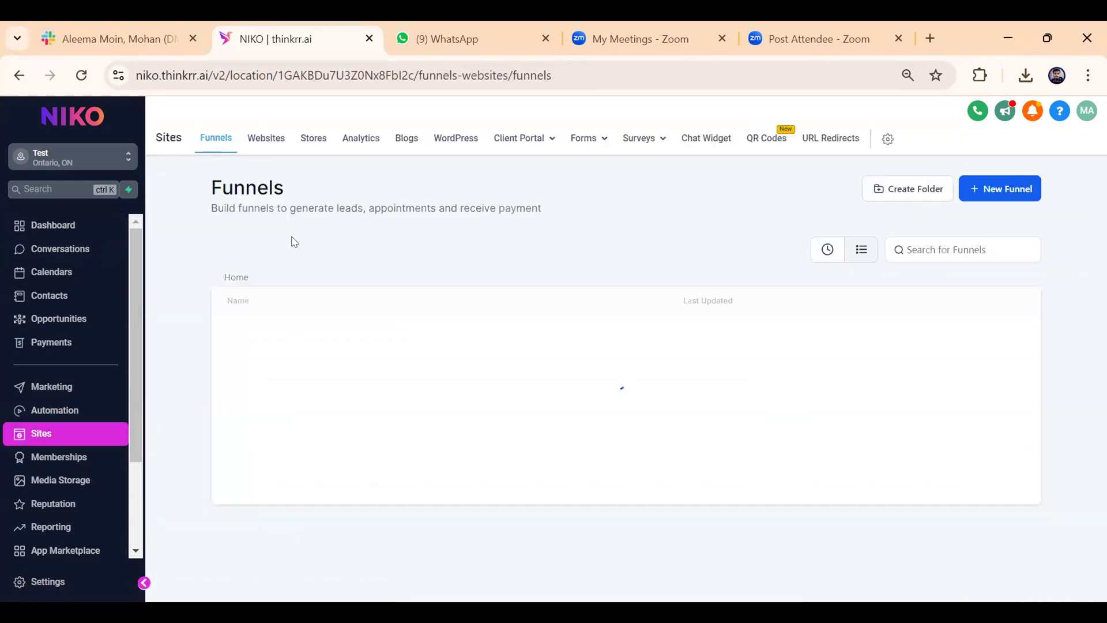
pyautogui.moveTo(587, 140)
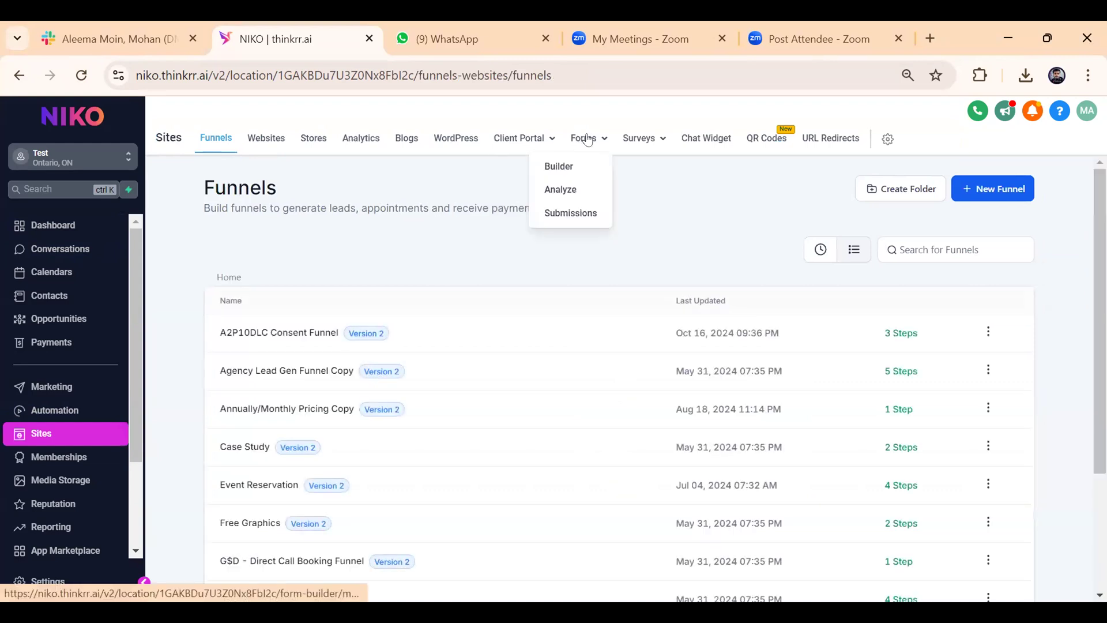
pyautogui.moveTo(652, 140)
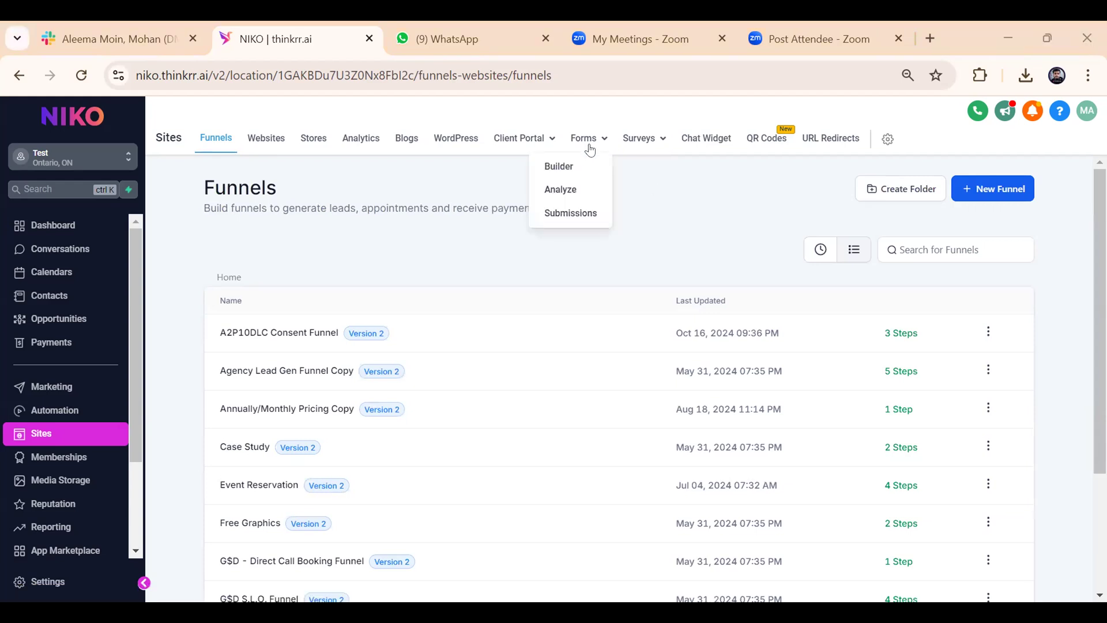
pyautogui.click(563, 168)
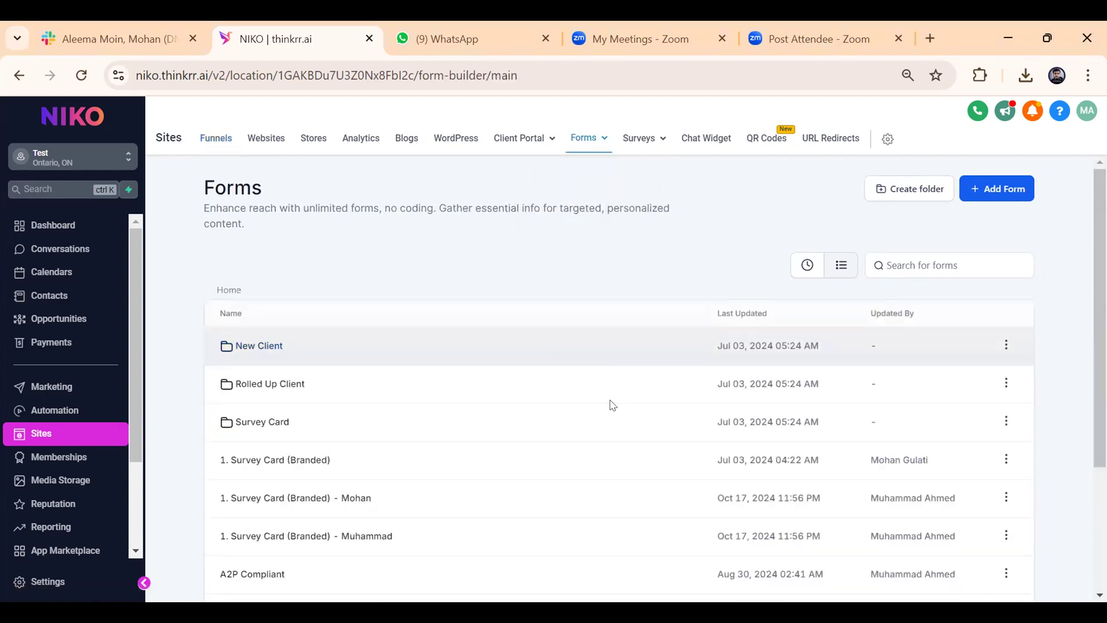
# Preview the personalised branded survey card form listed just below "1. Survey Card (Branded)", select its web address, and return to the forms list.
pyautogui.scroll(-3, 610, 403)
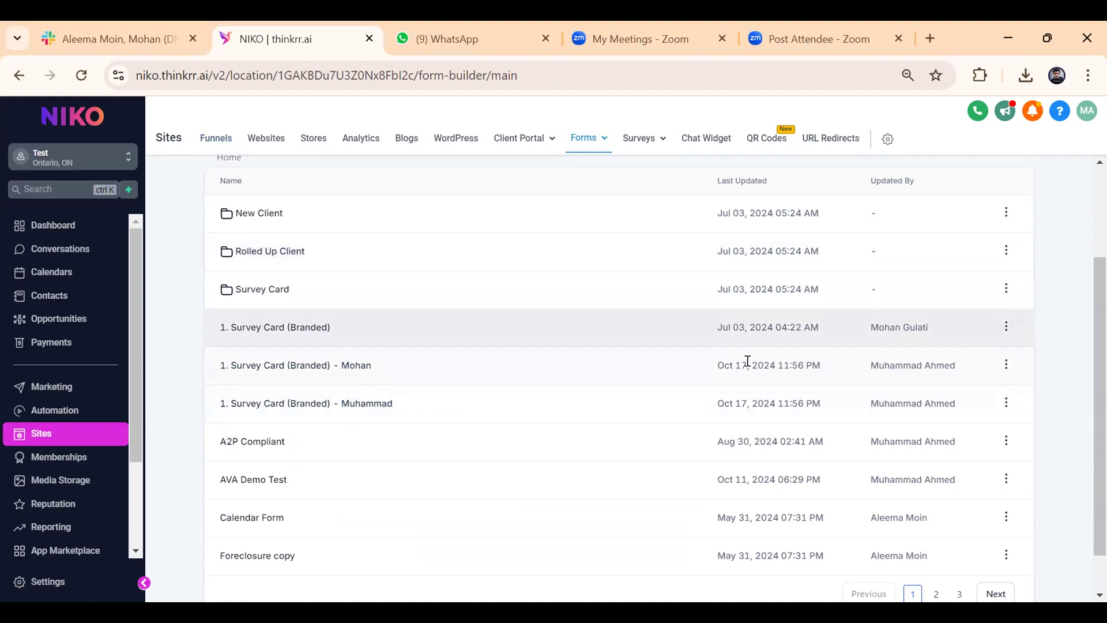
pyautogui.click(1007, 365)
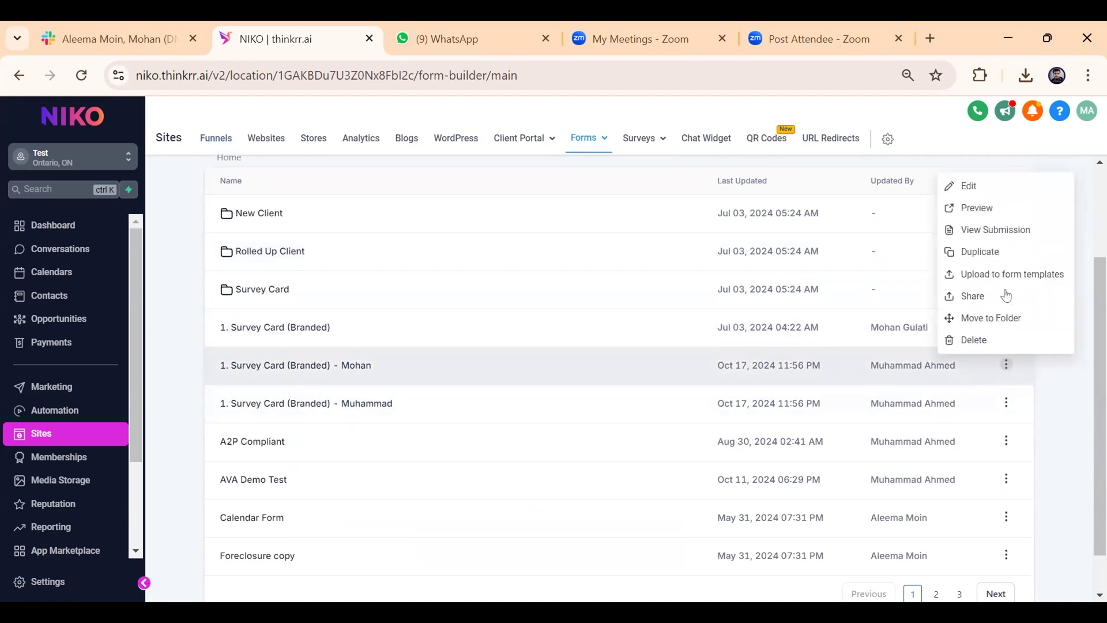
pyautogui.click(967, 211)
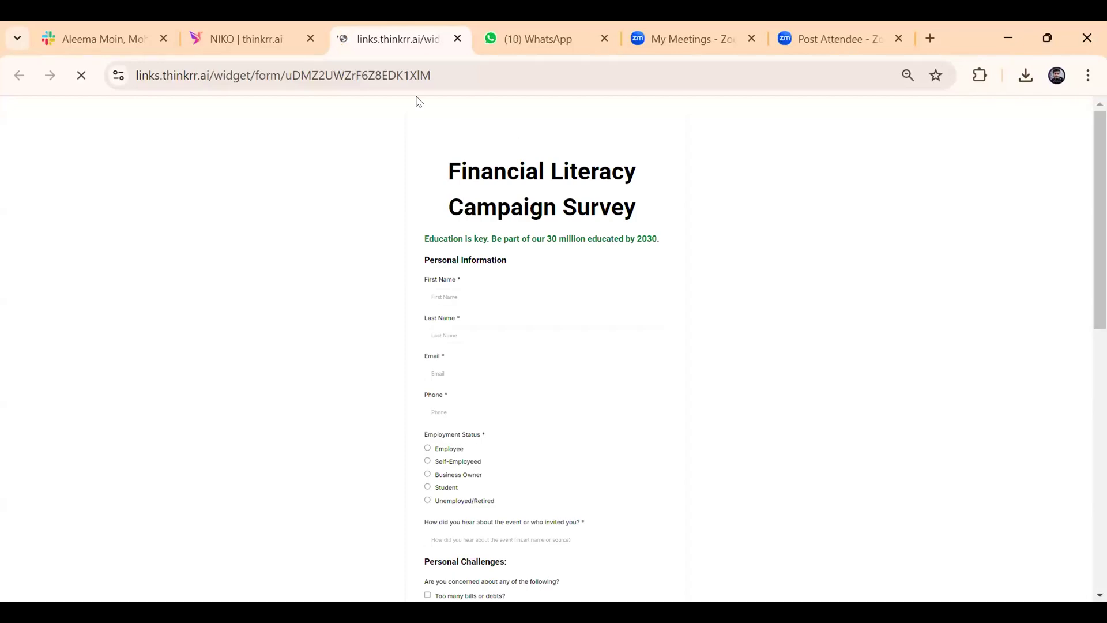
pyautogui.click(423, 69)
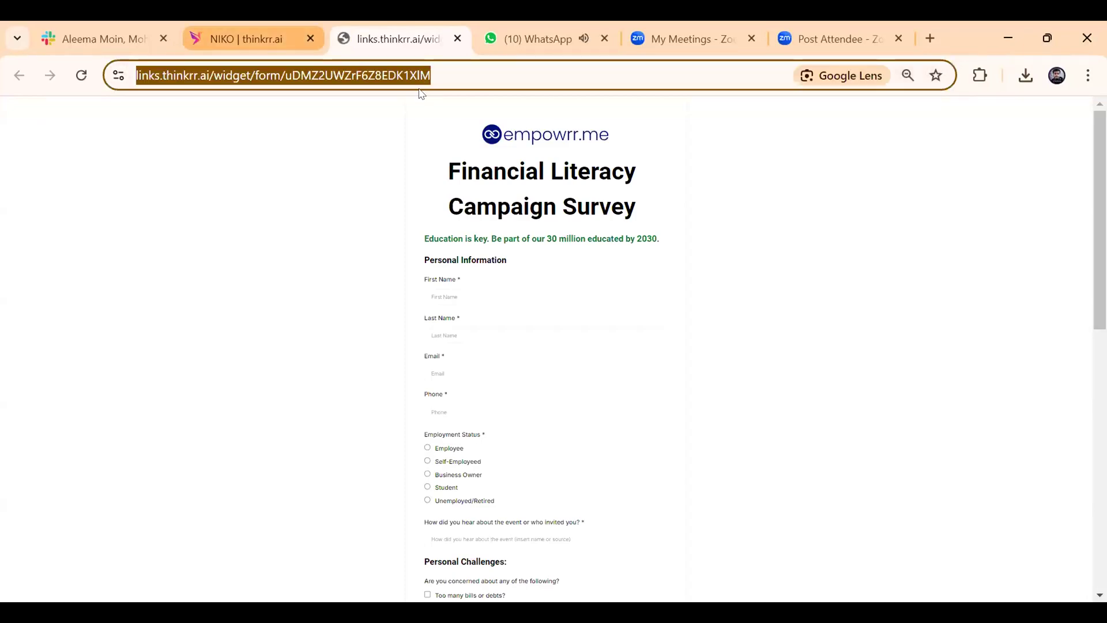
pyautogui.click(291, 26)
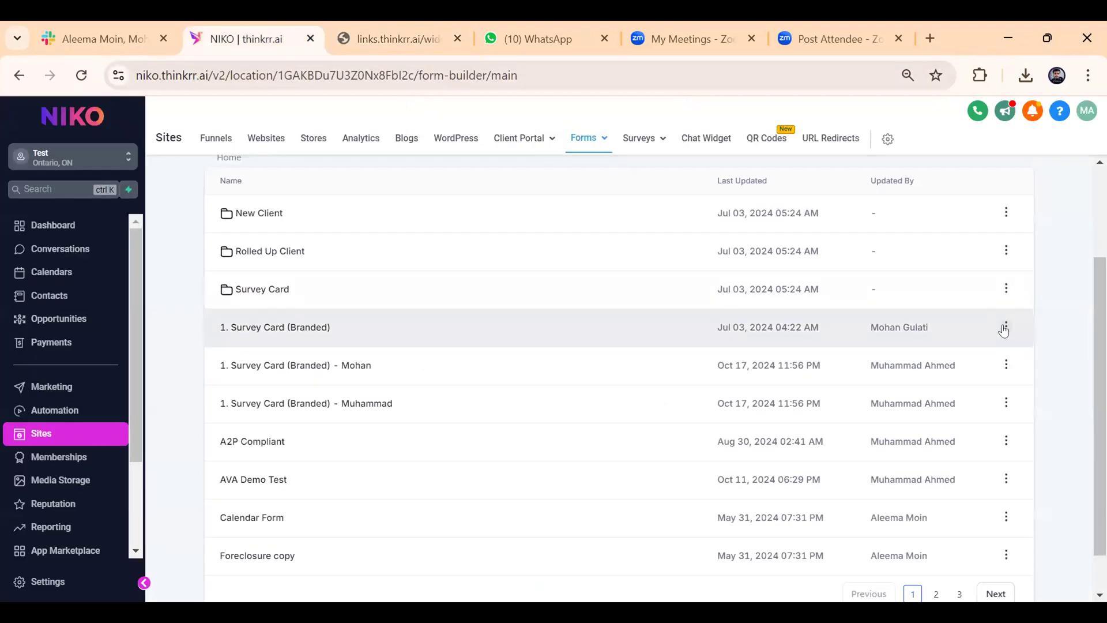
# Open the "1. Survey Card (Branded)" form for editing and copy its form link from the integration options.
pyautogui.click(1006, 327)
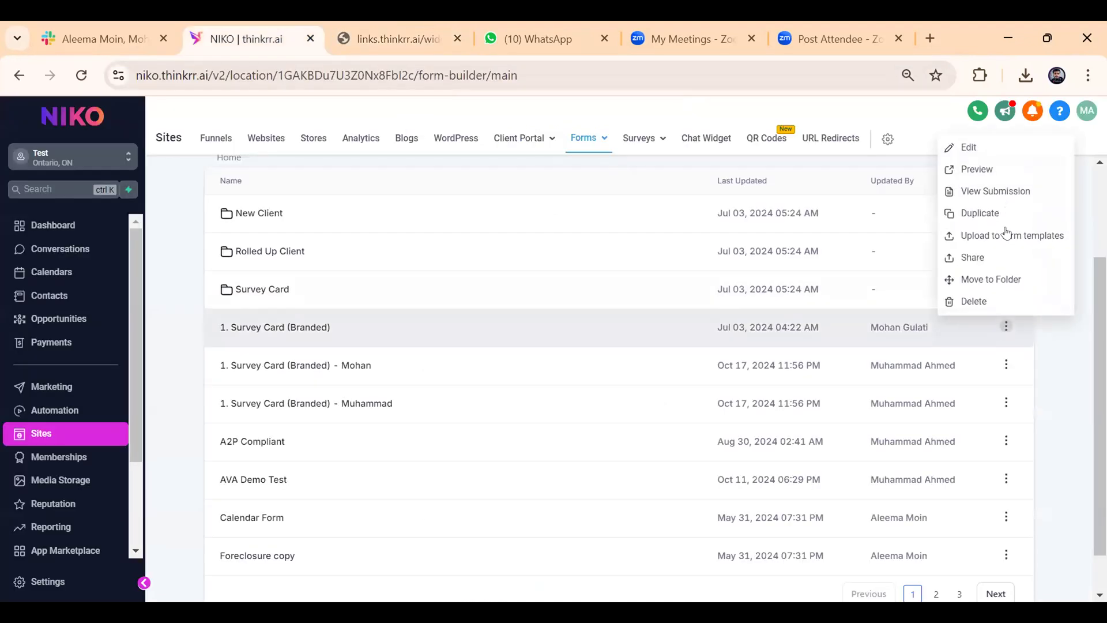
pyautogui.click(995, 154)
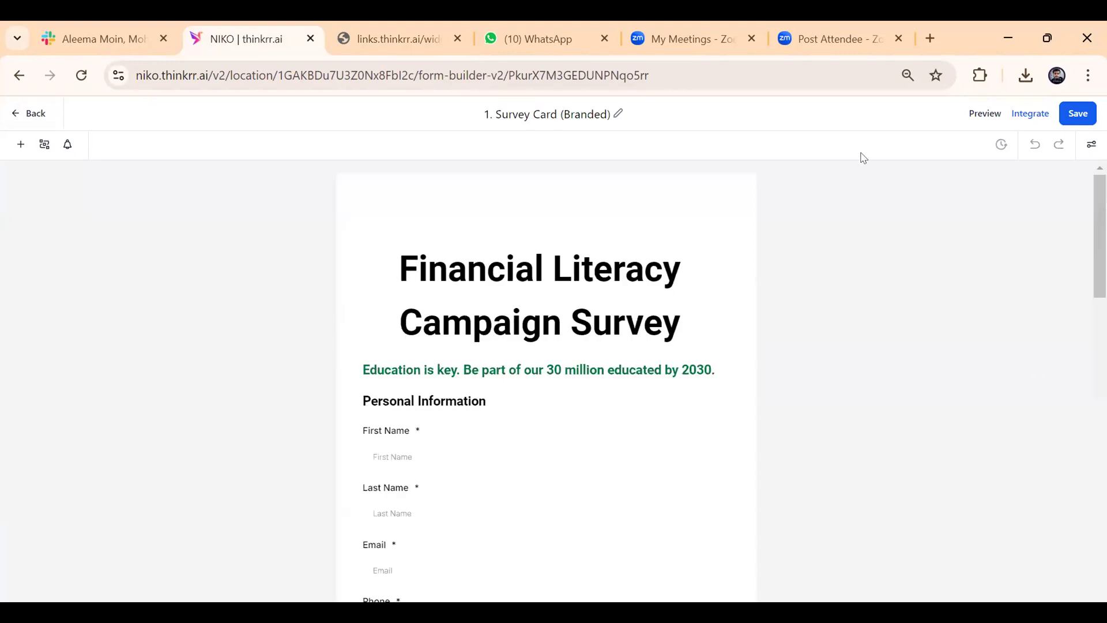
pyautogui.click(1026, 115)
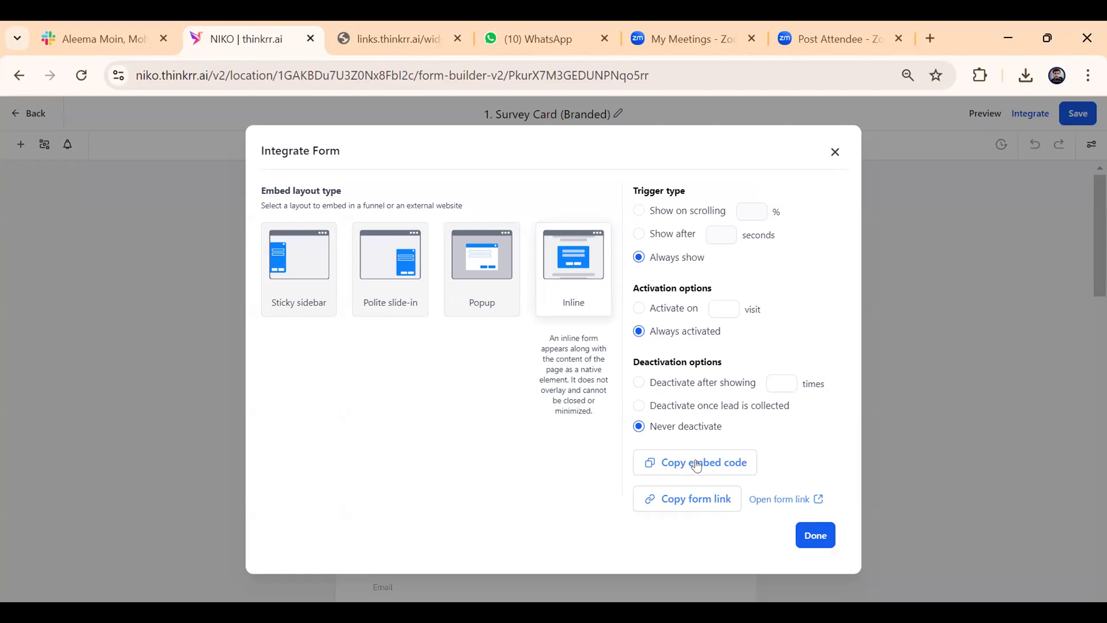
pyautogui.click(717, 499)
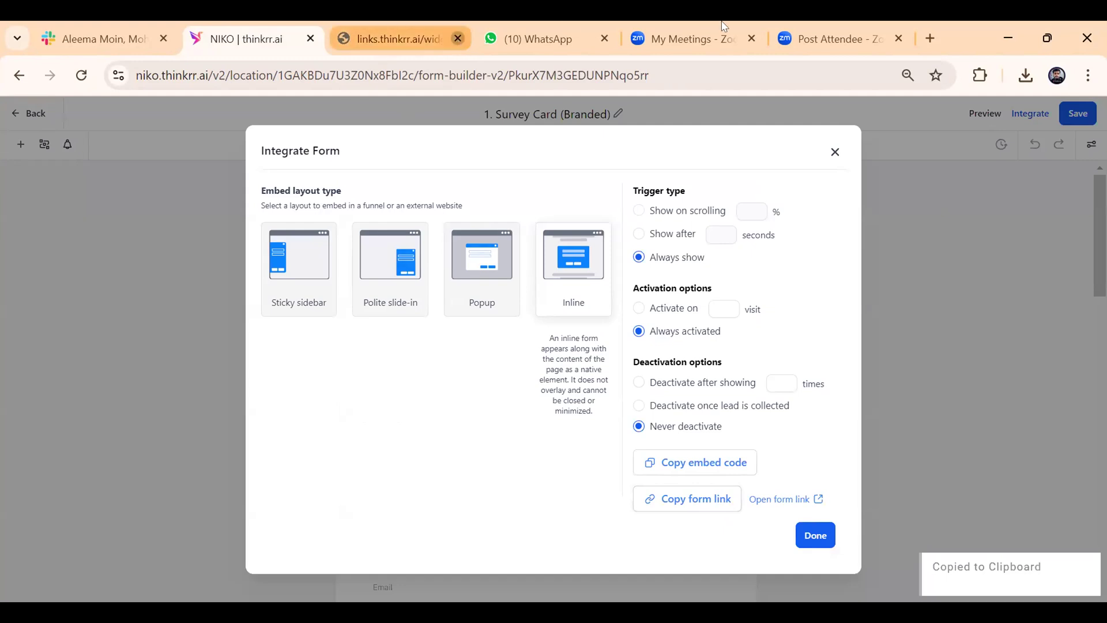
# Close the earlier form preview and open the copied survey card form link in a new browser tab.
pyautogui.click(459, 39)
pyautogui.click(932, 32)
pyautogui.write('https://links.thinkrr.ai/widget/form/PkurX7M3GEDUNPNqo5rr')
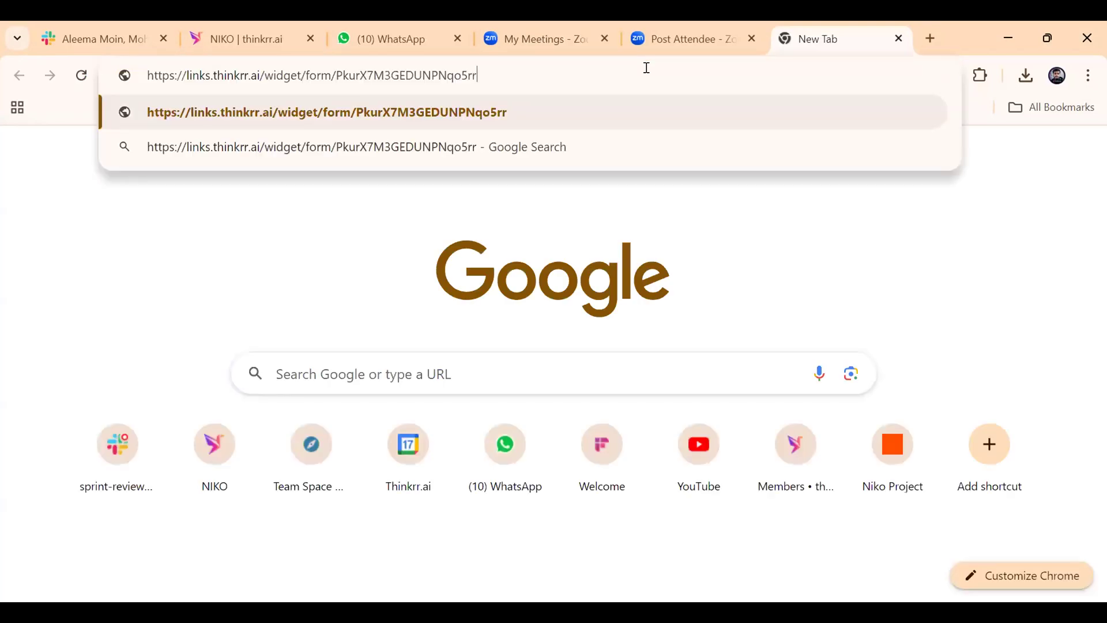
pyautogui.press('Return')
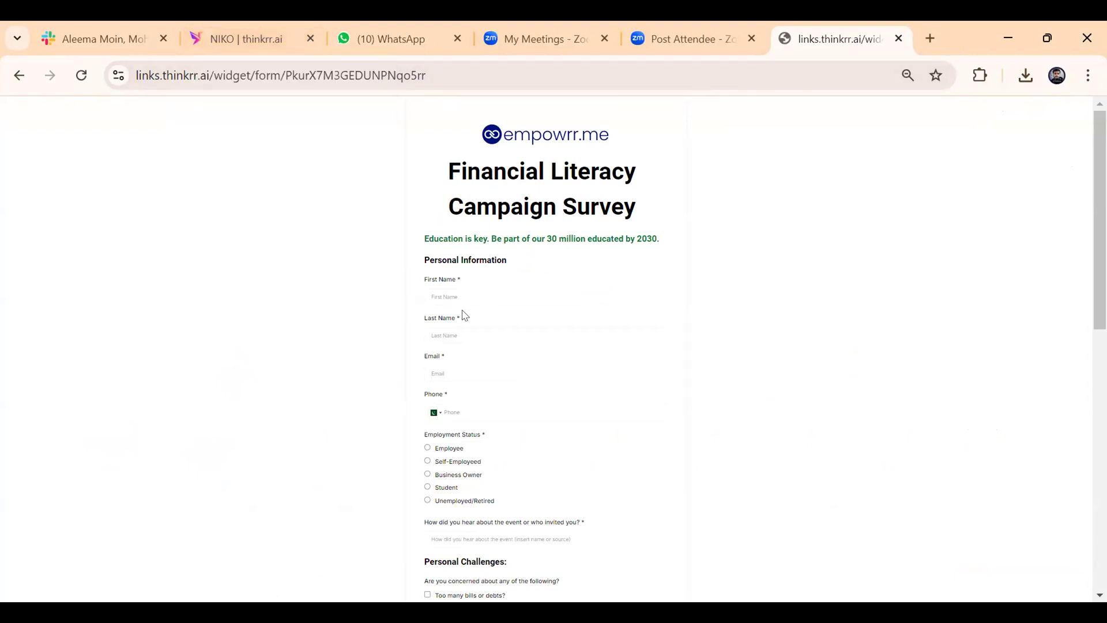
# Close the integration options, leave the form editor and open the list of surveys.
pyautogui.click(236, 34)
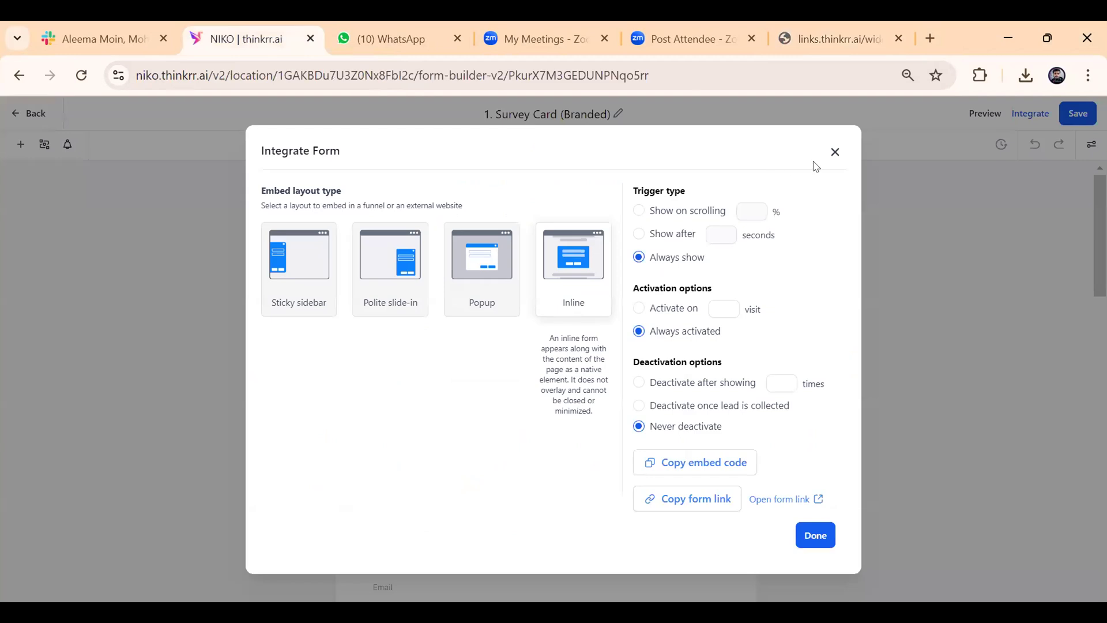
pyautogui.click(834, 153)
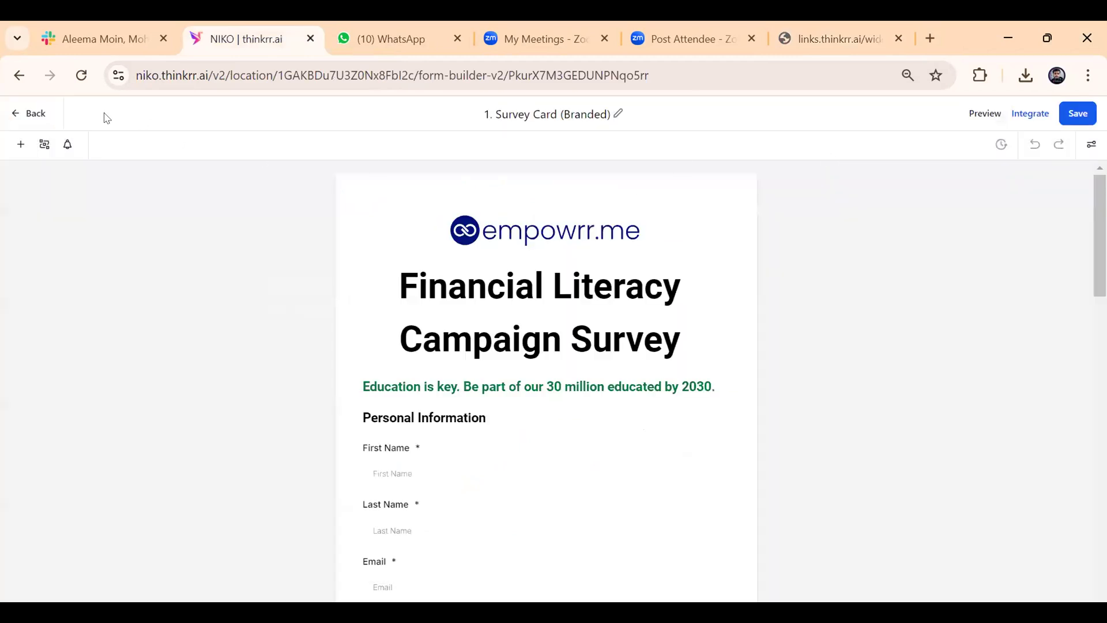
pyautogui.click(34, 115)
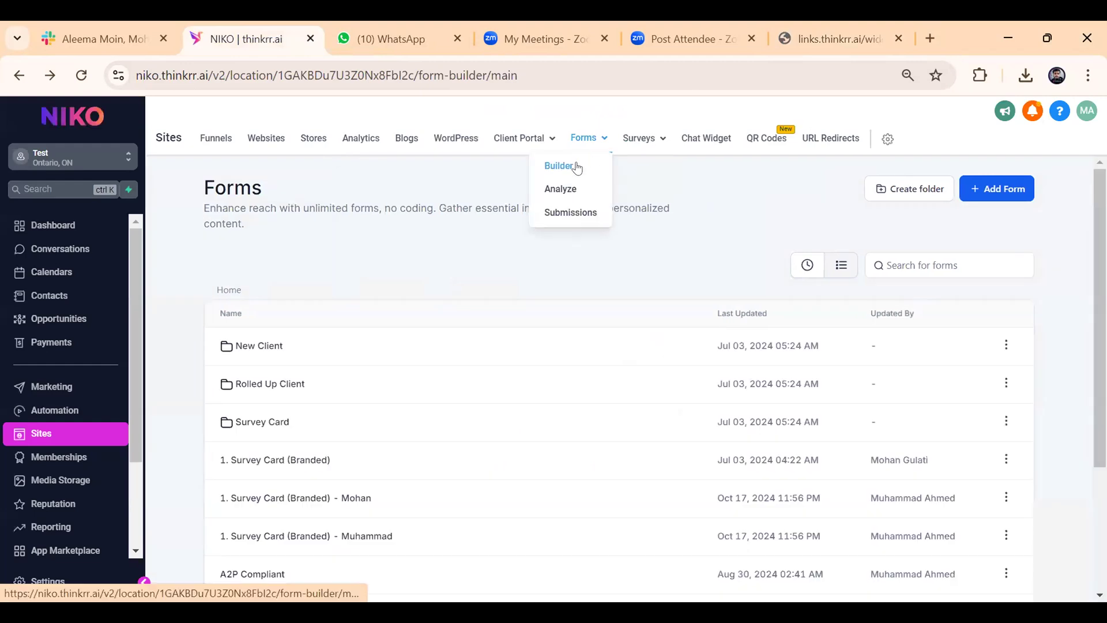
pyautogui.click(644, 141)
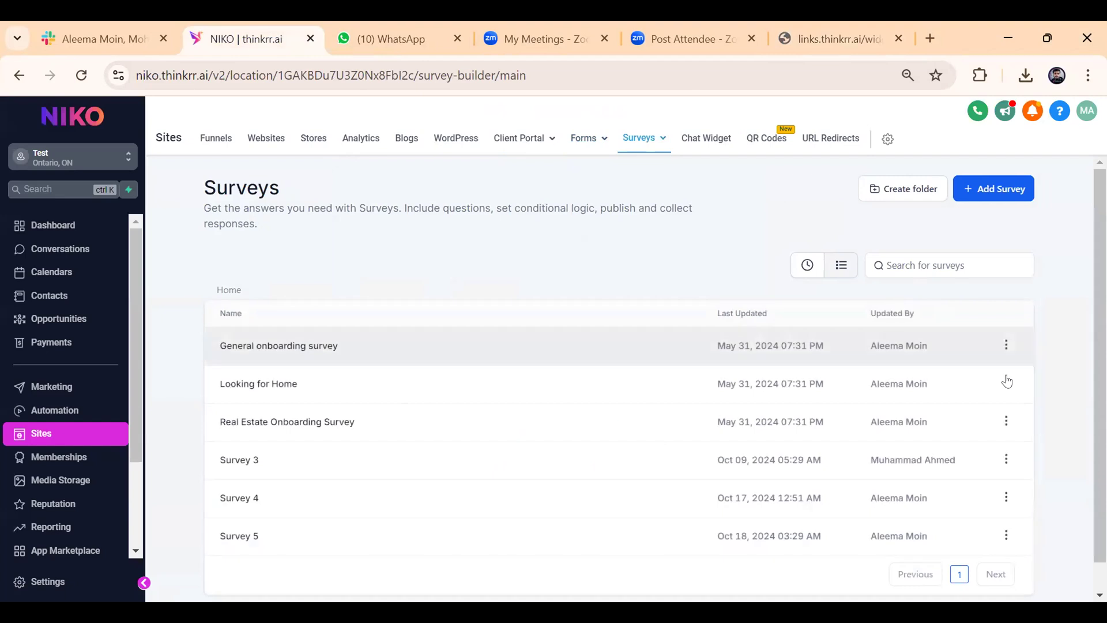
# Preview the "General onboarding survey", select its web address, and return to the surveys list.
pyautogui.click(1002, 344)
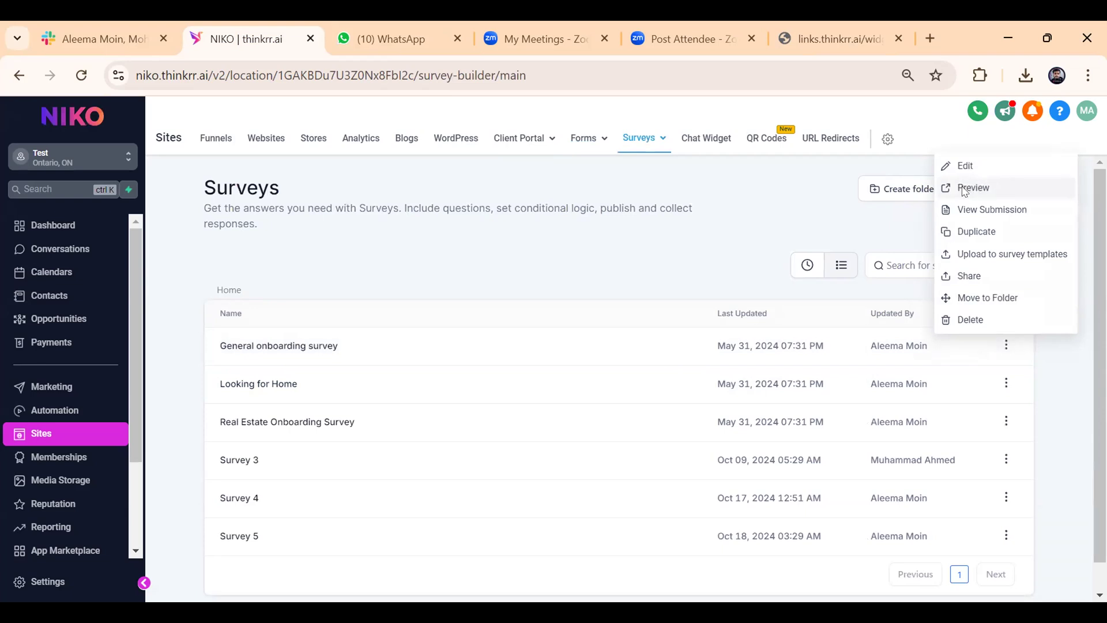
pyautogui.click(966, 192)
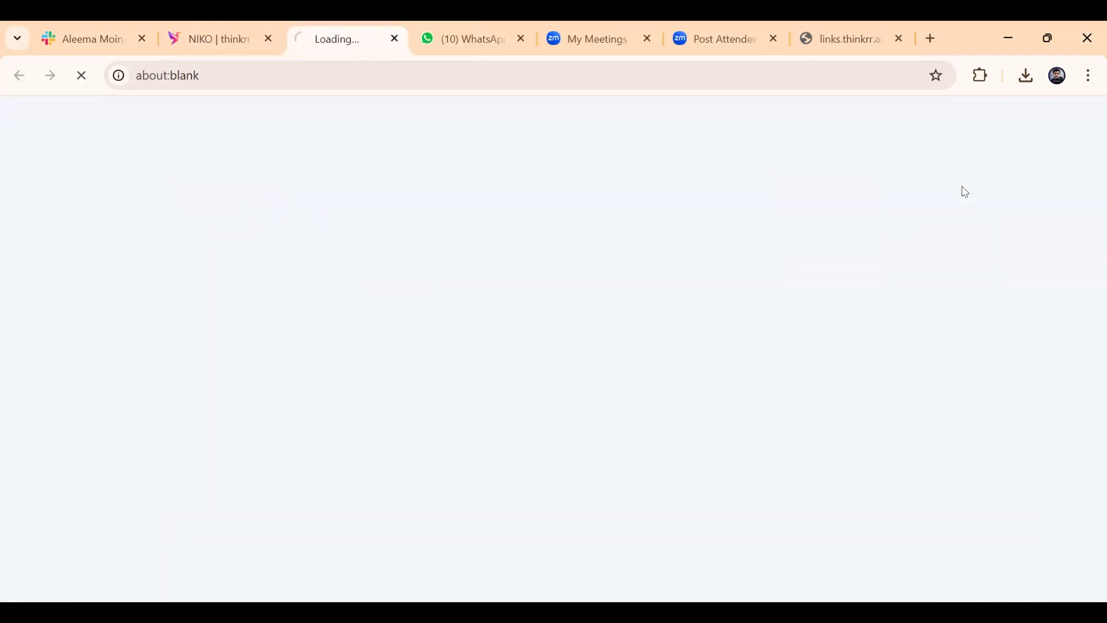
pyautogui.click(308, 76)
pyautogui.hotkey('ctrl', 'c')
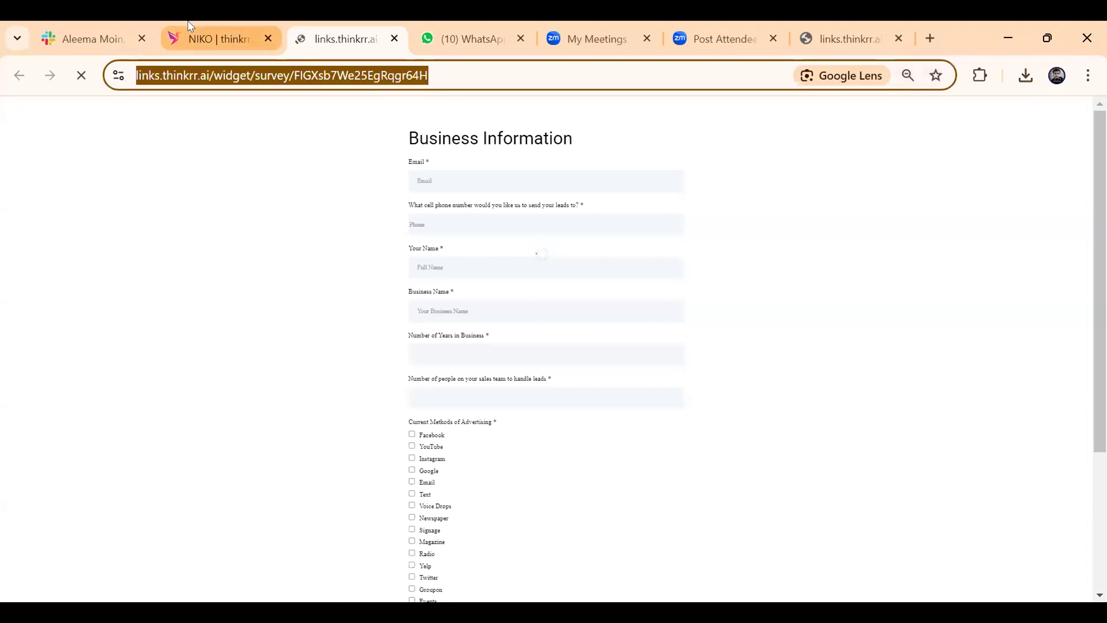
pyautogui.click(220, 38)
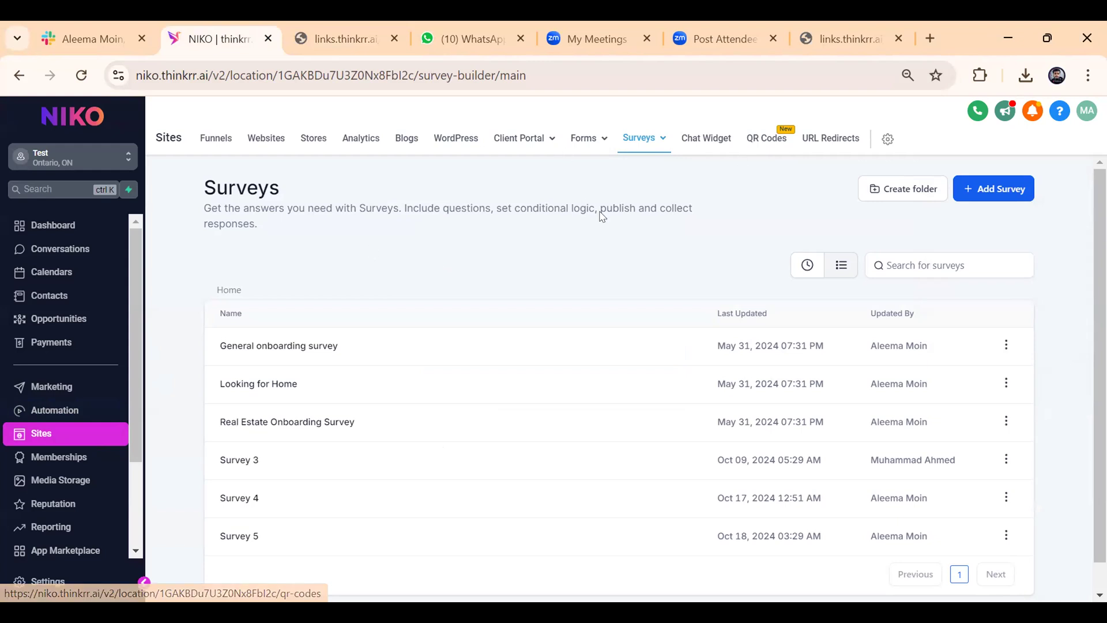
# Start a new QR code named "Test" with the Website type.
pyautogui.click(778, 140)
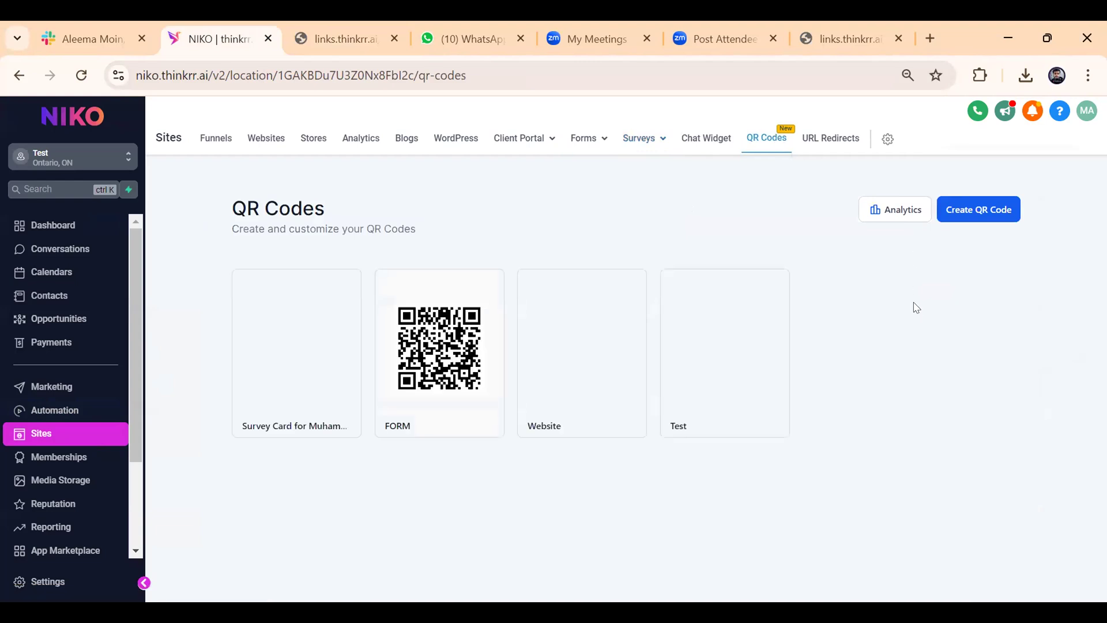
pyautogui.click(977, 210)
pyautogui.click(435, 282)
pyautogui.tripleClick(435, 281)
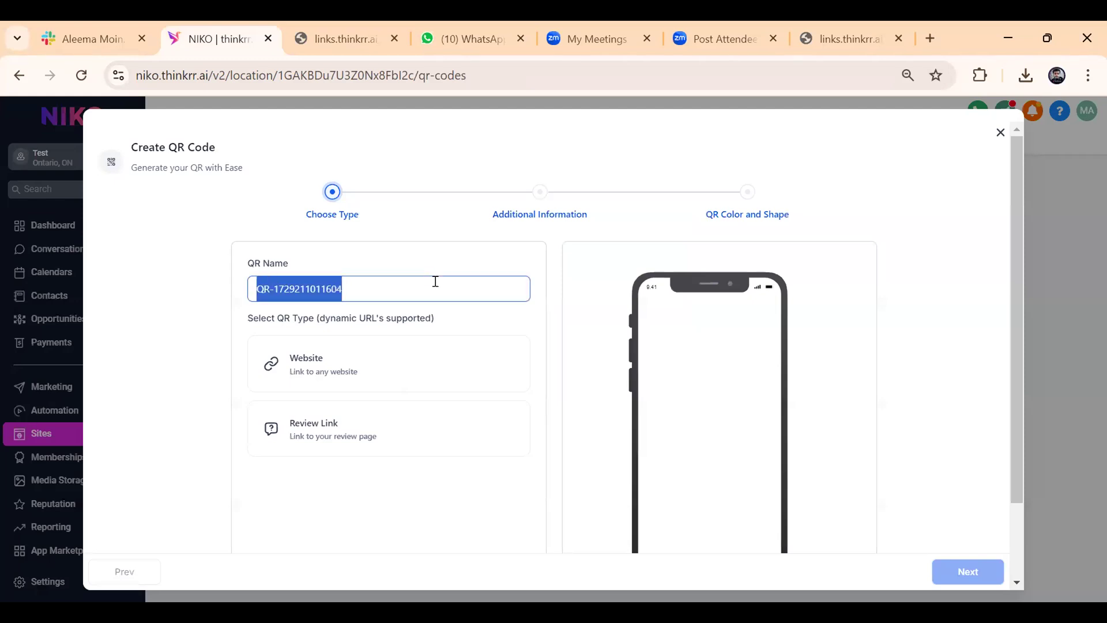
pyautogui.write('Test')
pyautogui.click(369, 346)
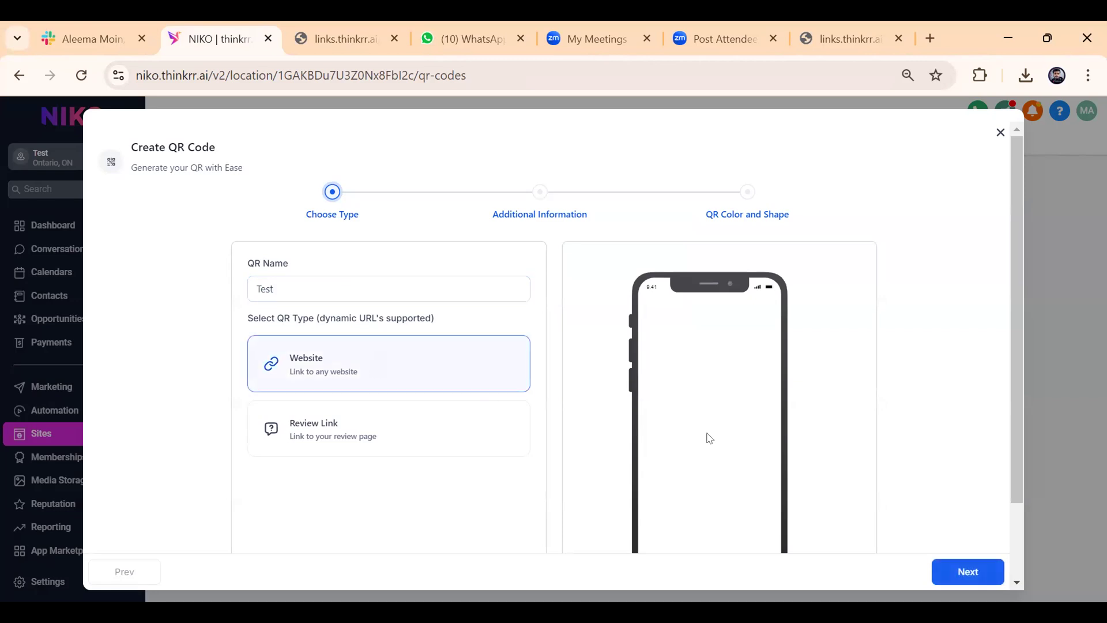
pyautogui.scroll(-2, 840, 464)
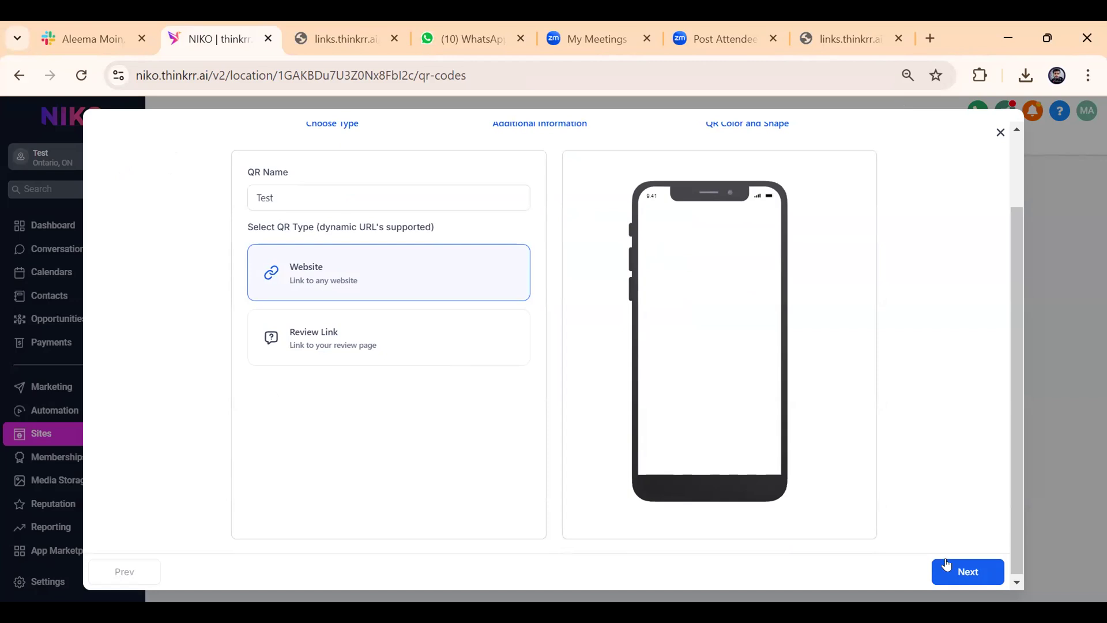
# Replace the QR code's example website URL with the copied link and save it with the default colors.
pyautogui.click(978, 574)
pyautogui.click(361, 232)
pyautogui.hotkey('ctrl', 'shift', 'Left')
pyautogui.hotkey('ctrl', 'shift', 'Left')
pyautogui.hotkey('ctrl', 'shift', 'Left')
pyautogui.hotkey('ctrl', 'shift', 'Left')
pyautogui.hotkey('ctrl', 'shift', 'Left')
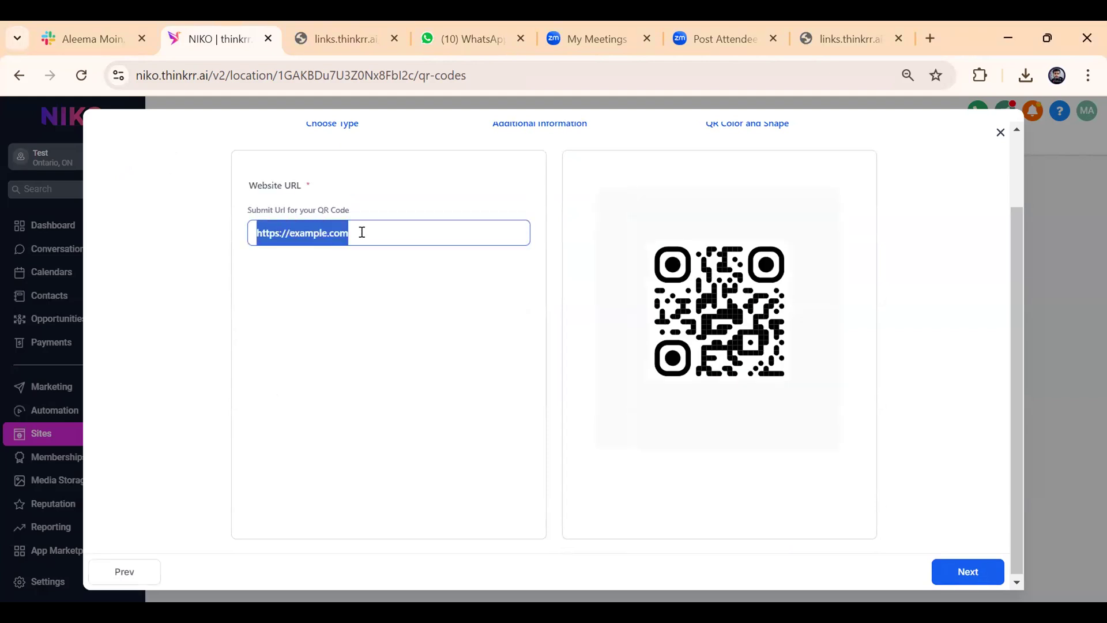
pyautogui.hotkey('ctrl', 'v')
pyautogui.click(946, 573)
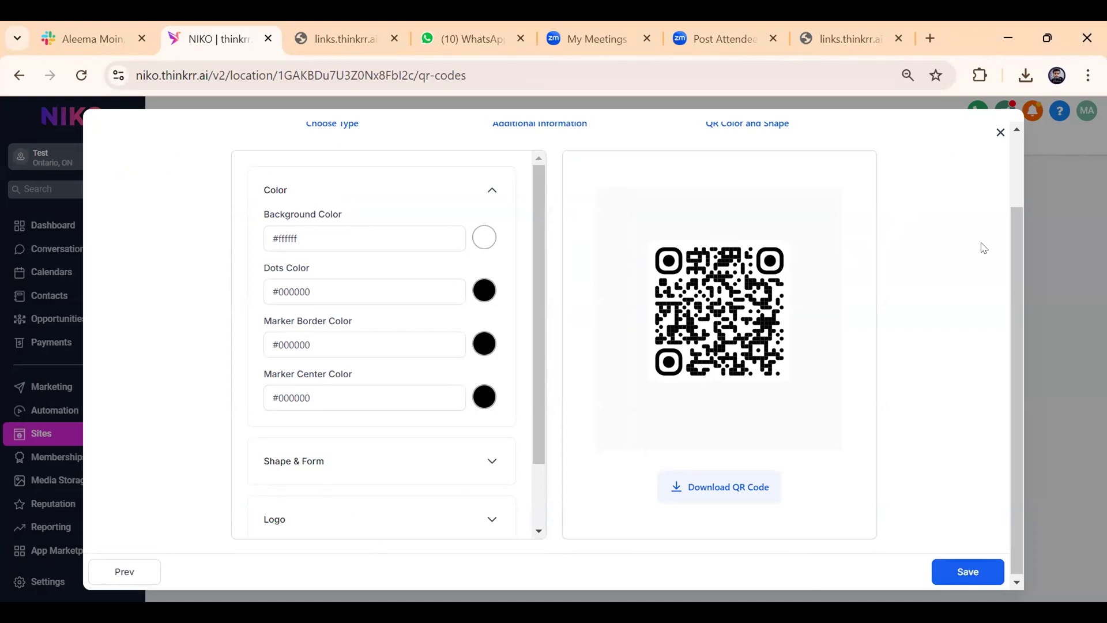
pyautogui.click(945, 574)
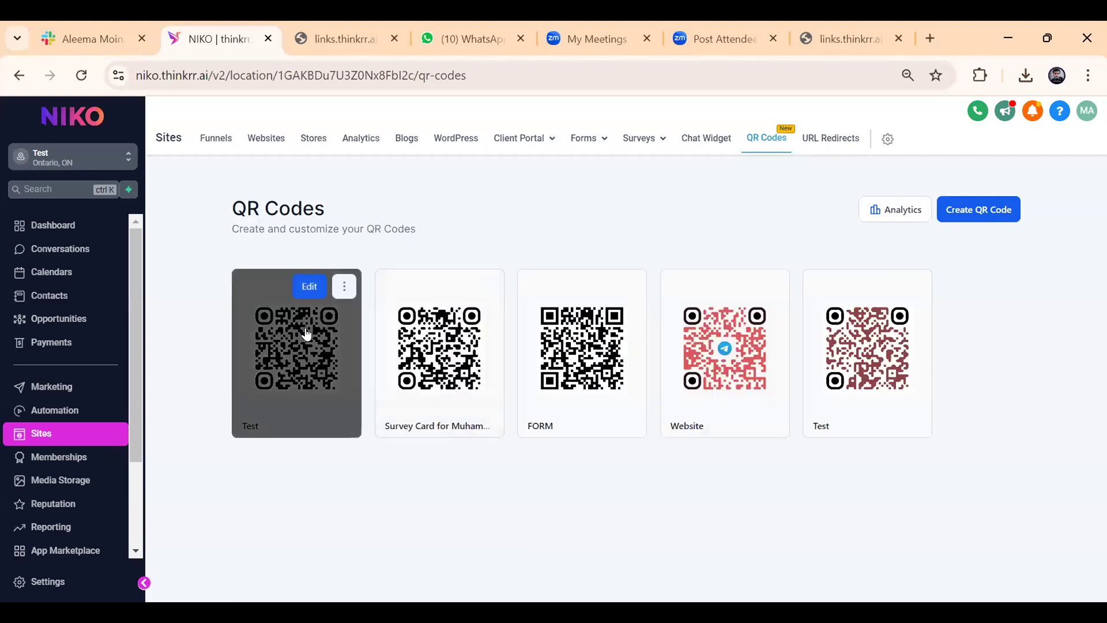
# Show the new "Test" QR code's delete and download options, and view the open survey card form page.
pyautogui.click(344, 286)
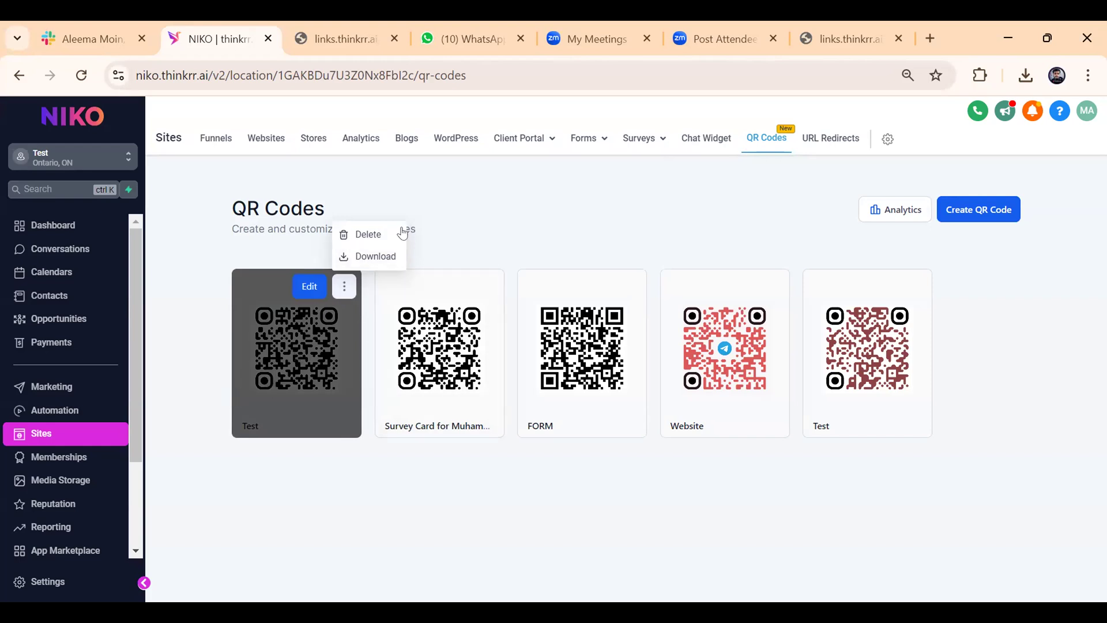
pyautogui.click(845, 24)
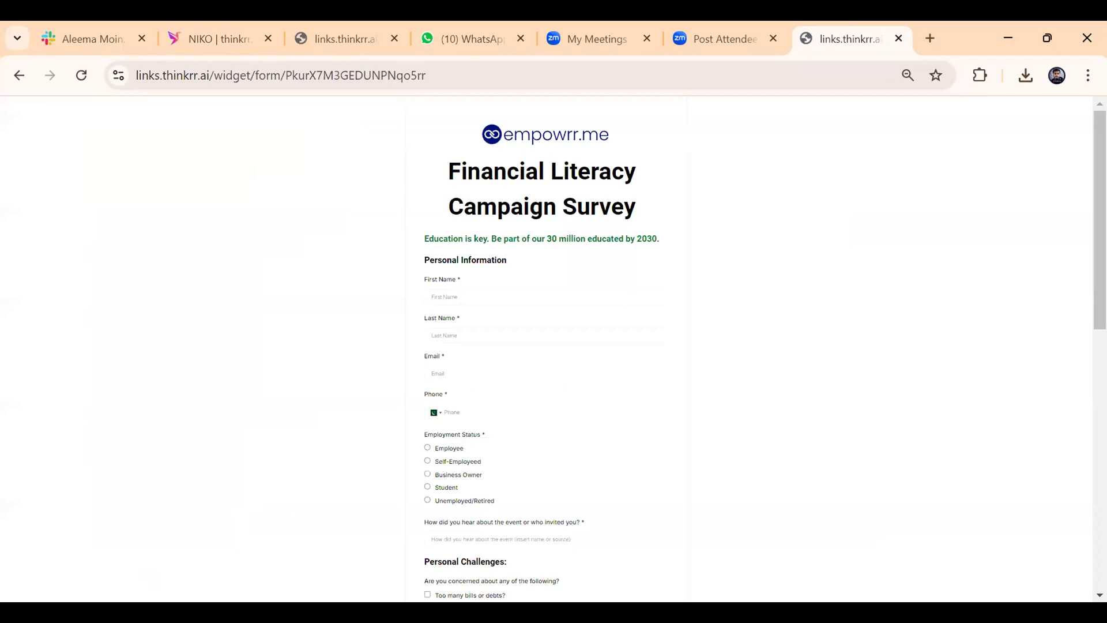
# Return to the NIKO site and open the form submissions page.
pyautogui.click(198, 39)
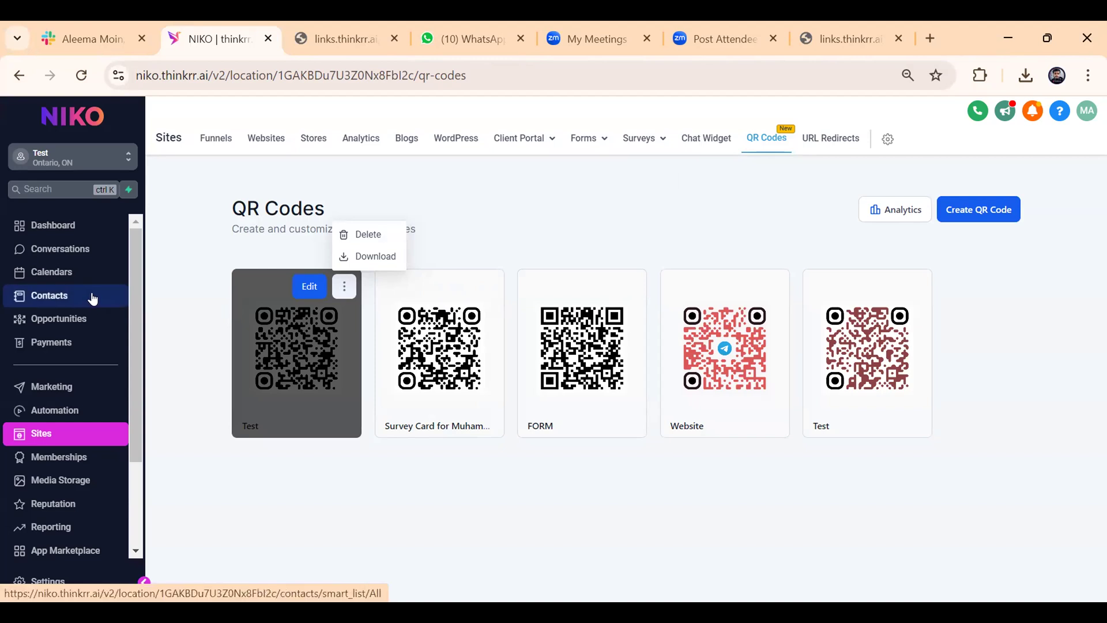
pyautogui.moveTo(582, 143)
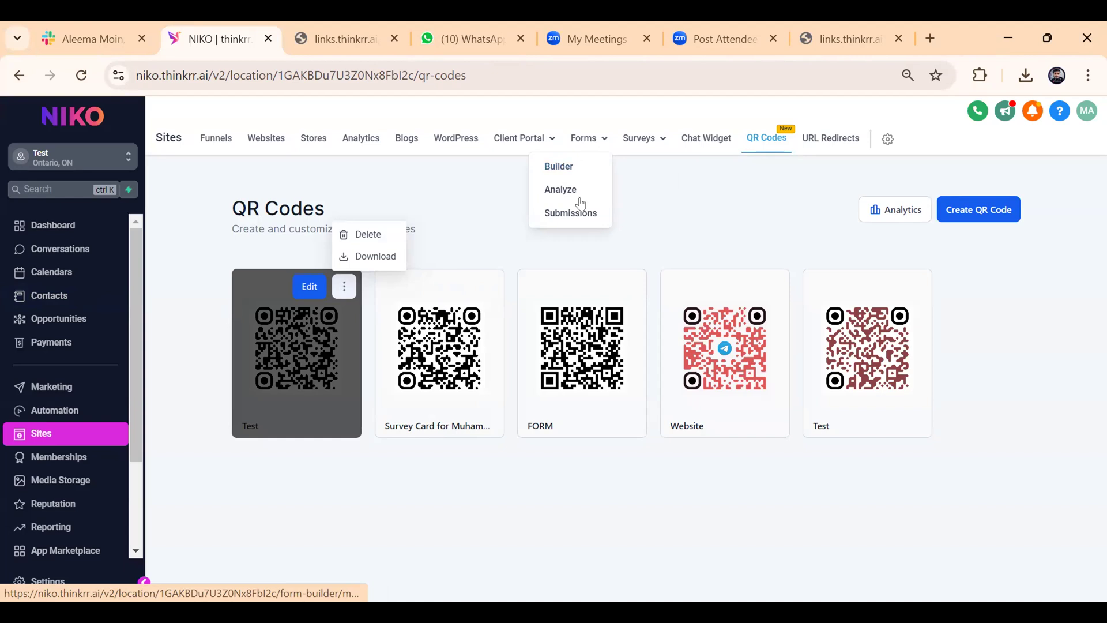
pyautogui.click(577, 220)
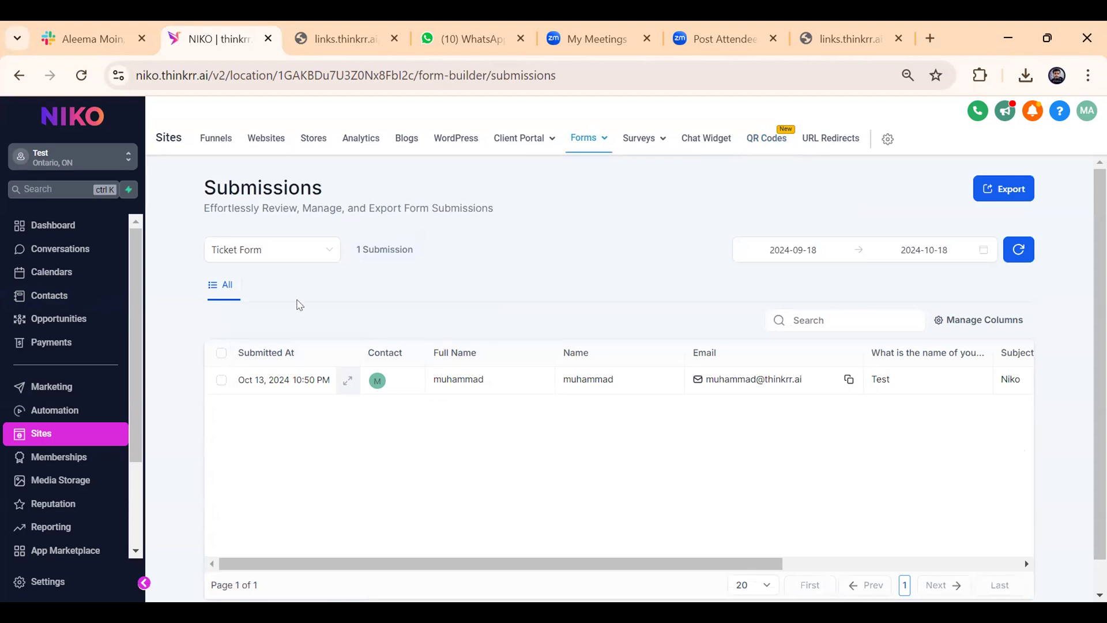
# Show the form choices for filtering submissions, keep Ticket Form chosen, and select its listed submission.
pyautogui.click(274, 248)
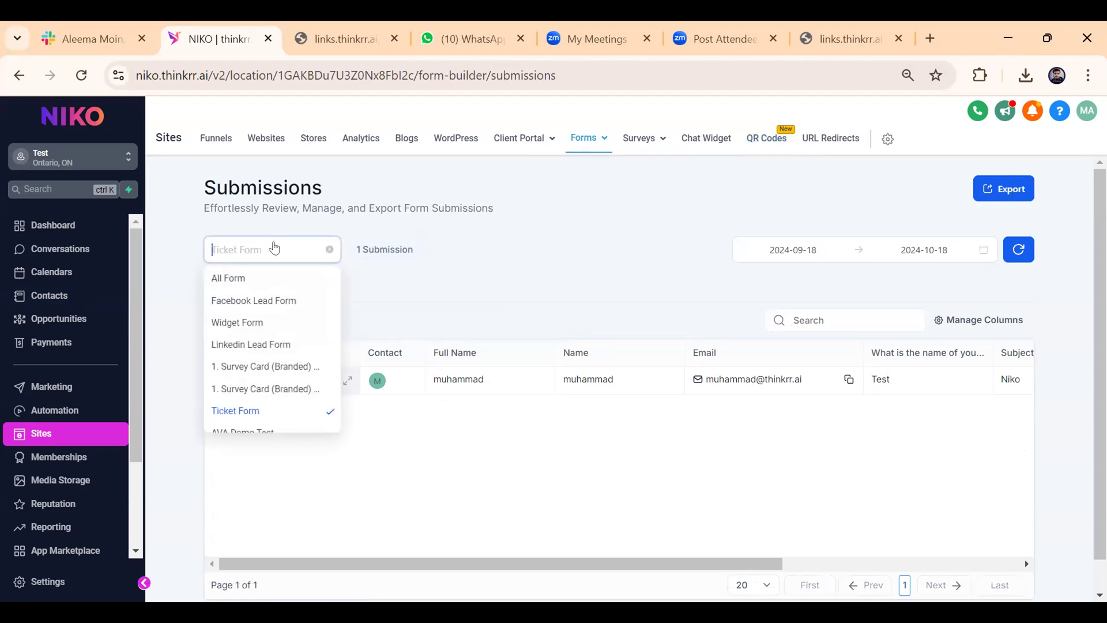
pyautogui.moveTo(472, 259); pyautogui.dragTo(268, 248)
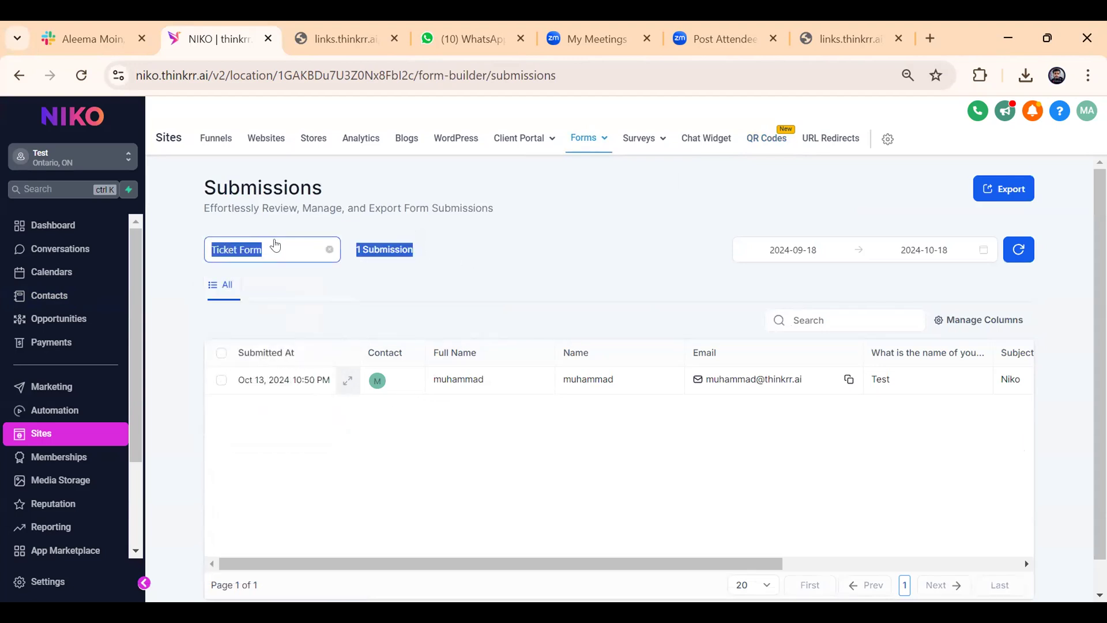
pyautogui.click(275, 245)
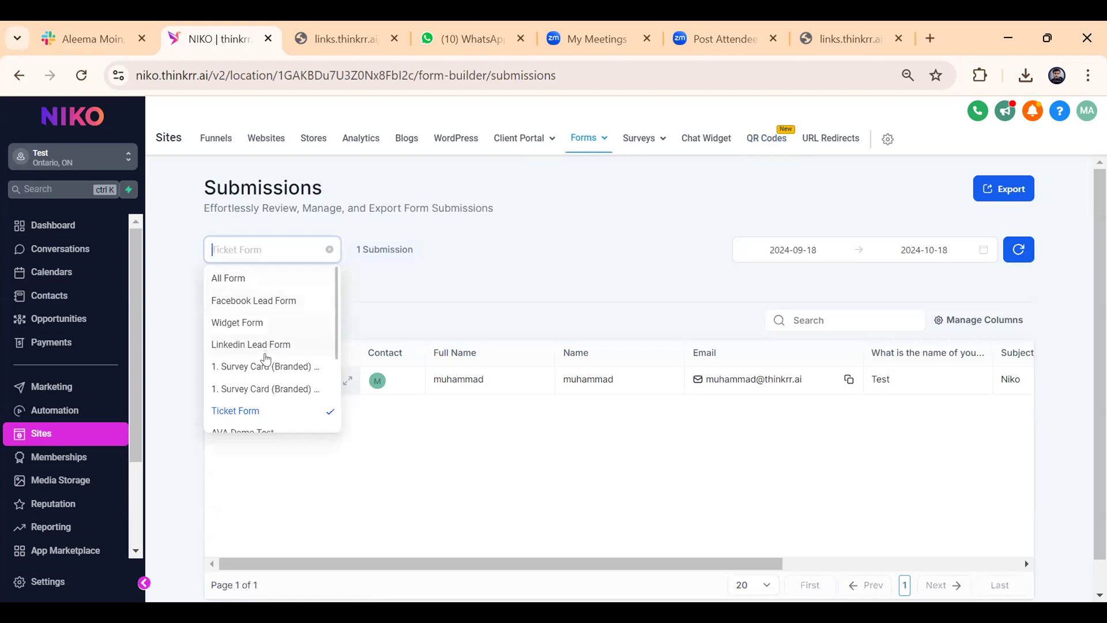
pyautogui.click(254, 411)
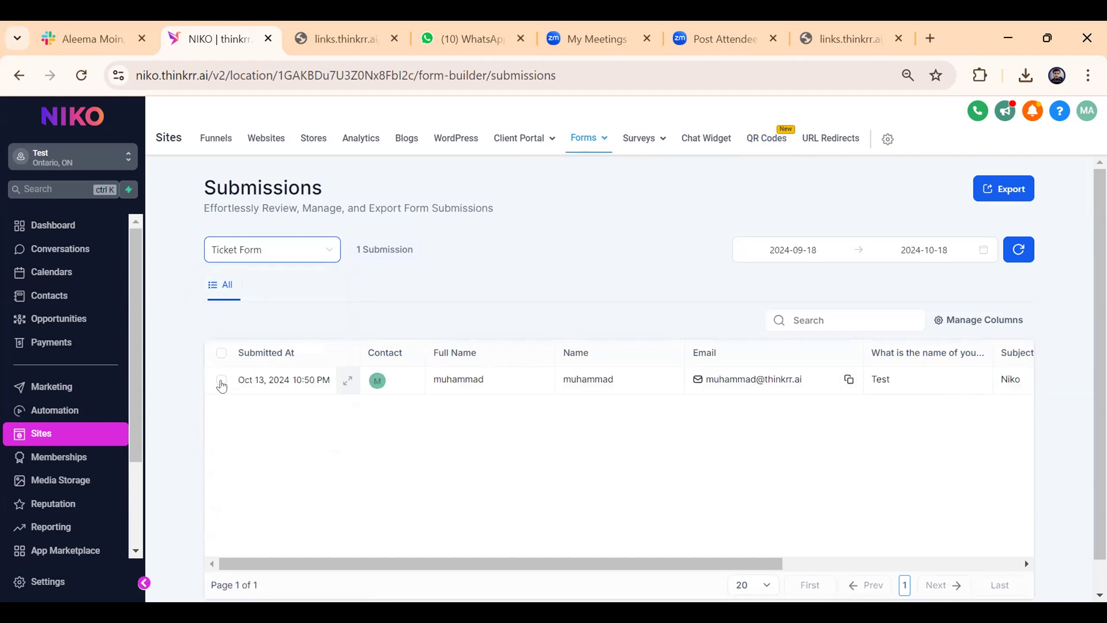
pyautogui.click(221, 381)
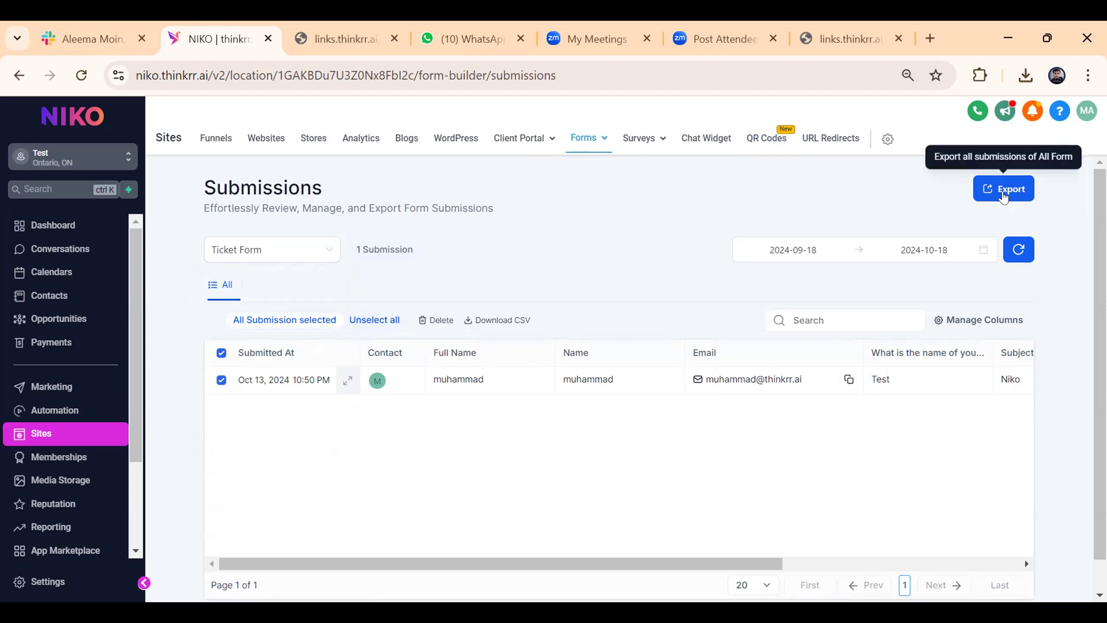
# Limit the Ticket Form submissions to the date range 2024-10-09 to 2024-10-18.
pyautogui.click(795, 244)
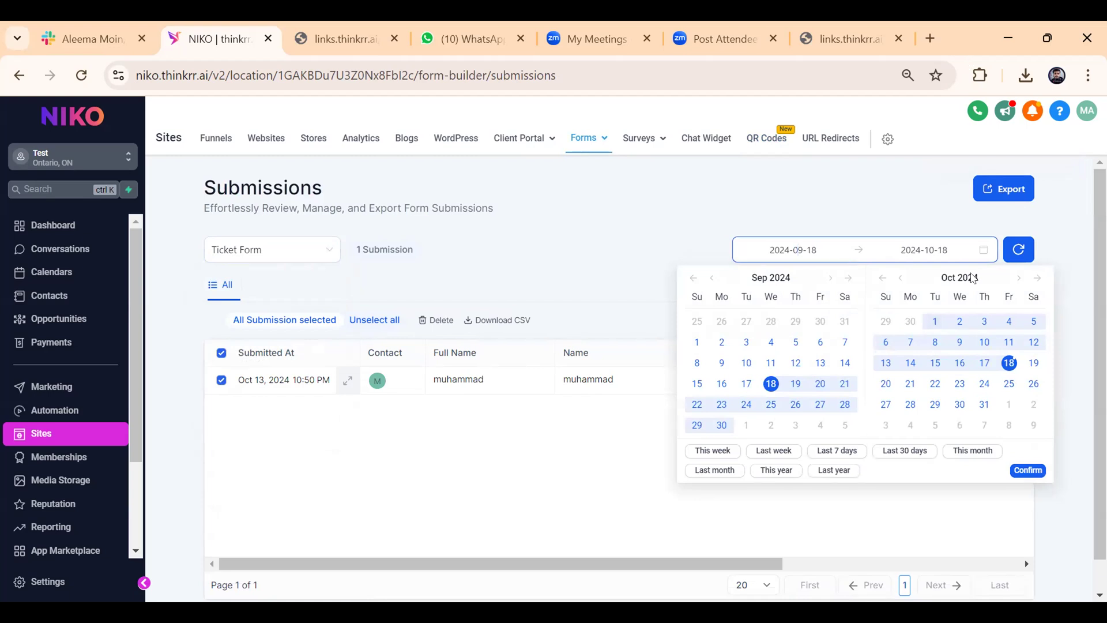
pyautogui.click(959, 343)
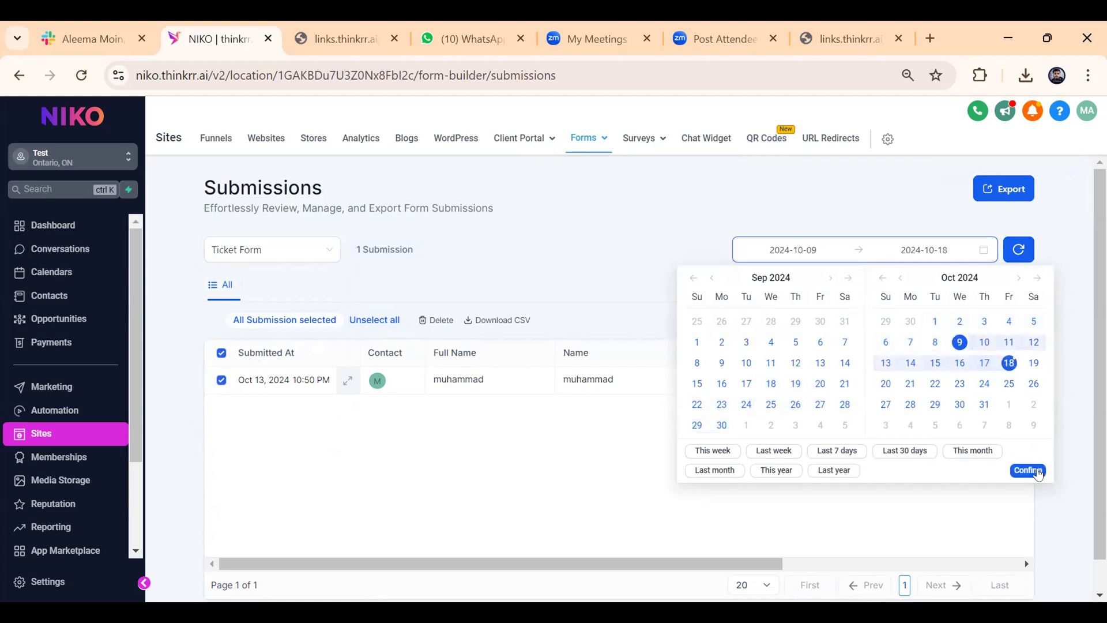
pyautogui.click(1030, 470)
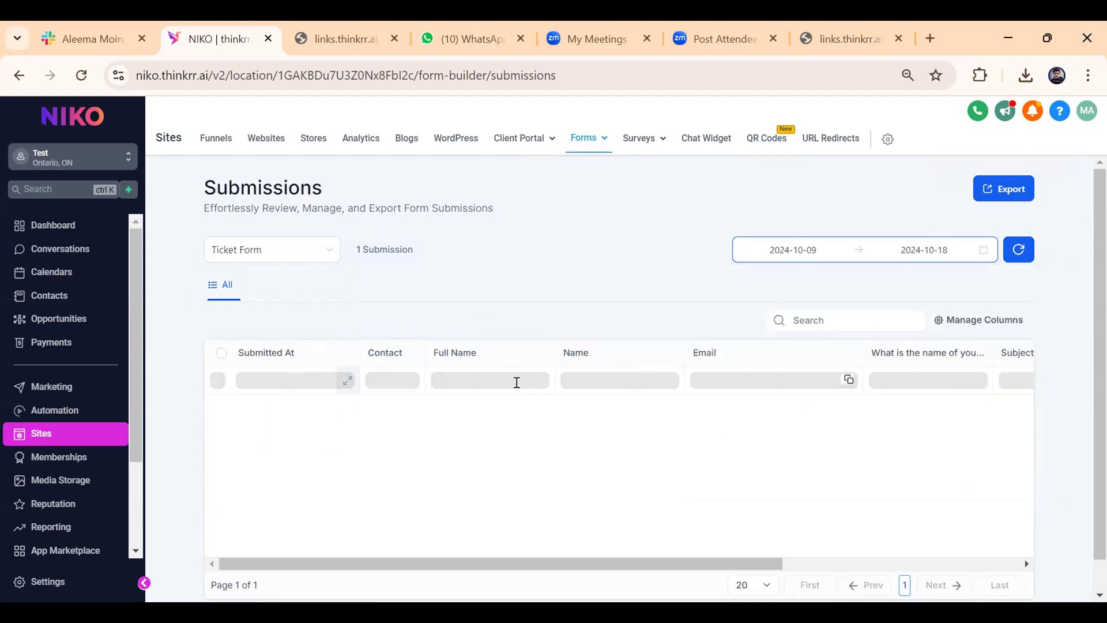
# Open the survey submissions page and filter it by Survey 4.
pyautogui.moveTo(643, 144)
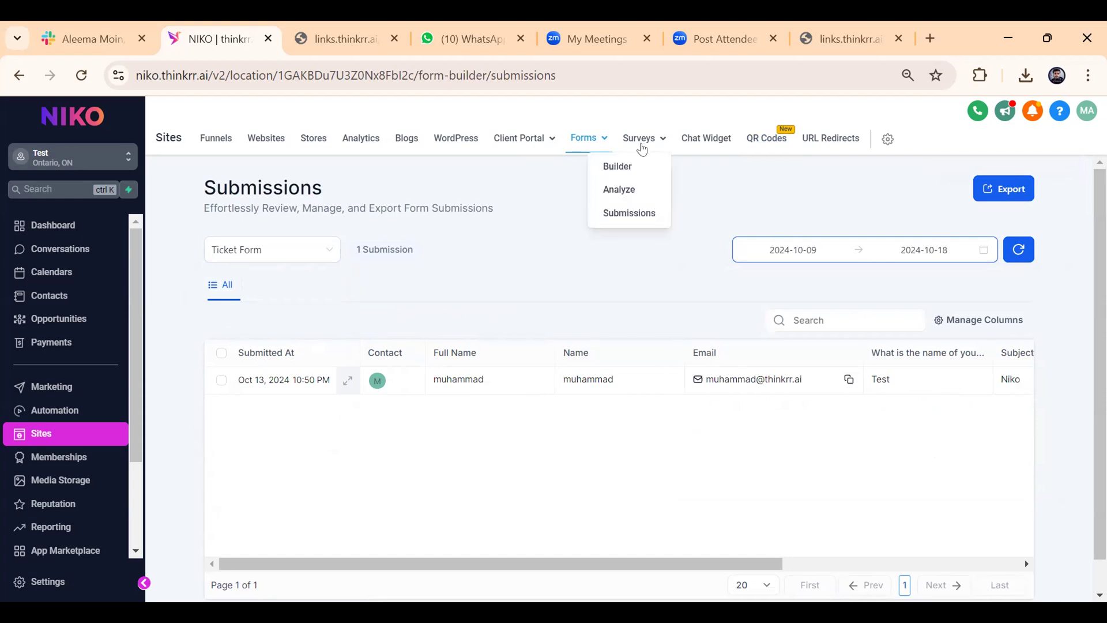
pyautogui.click(642, 218)
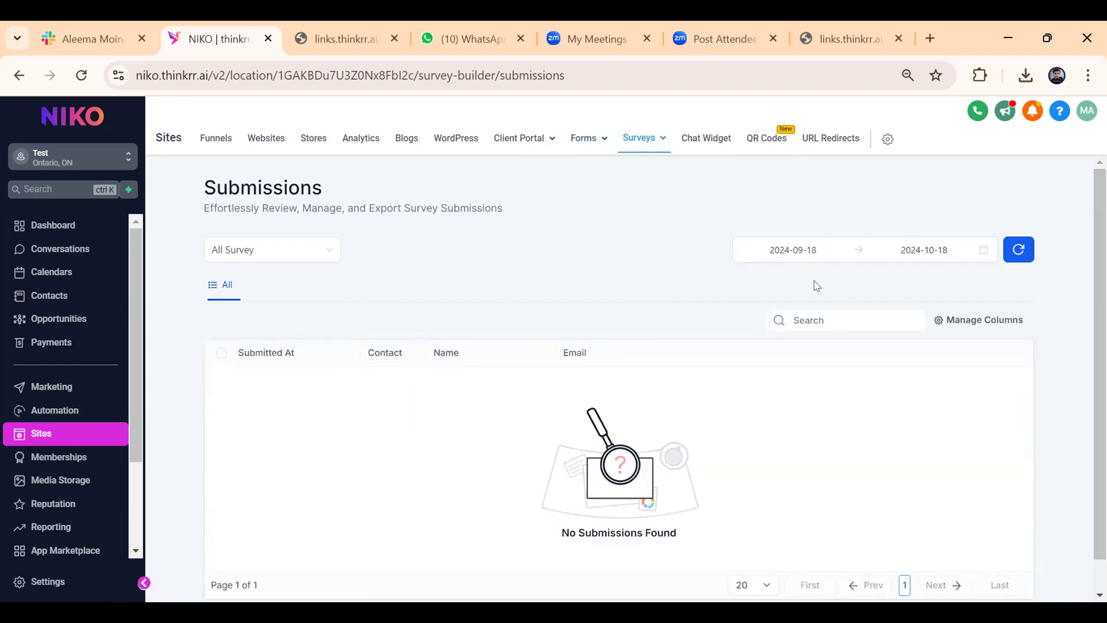
pyautogui.click(278, 251)
pyautogui.click(255, 321)
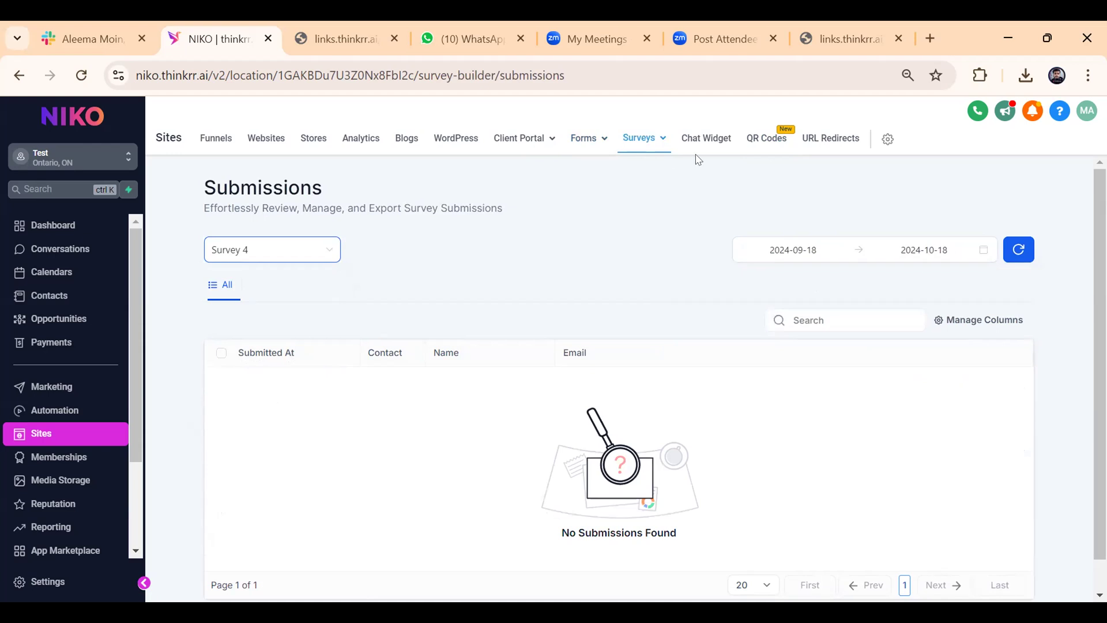
# Go to the QR codes page and open the QR code analytics.
pyautogui.click(750, 147)
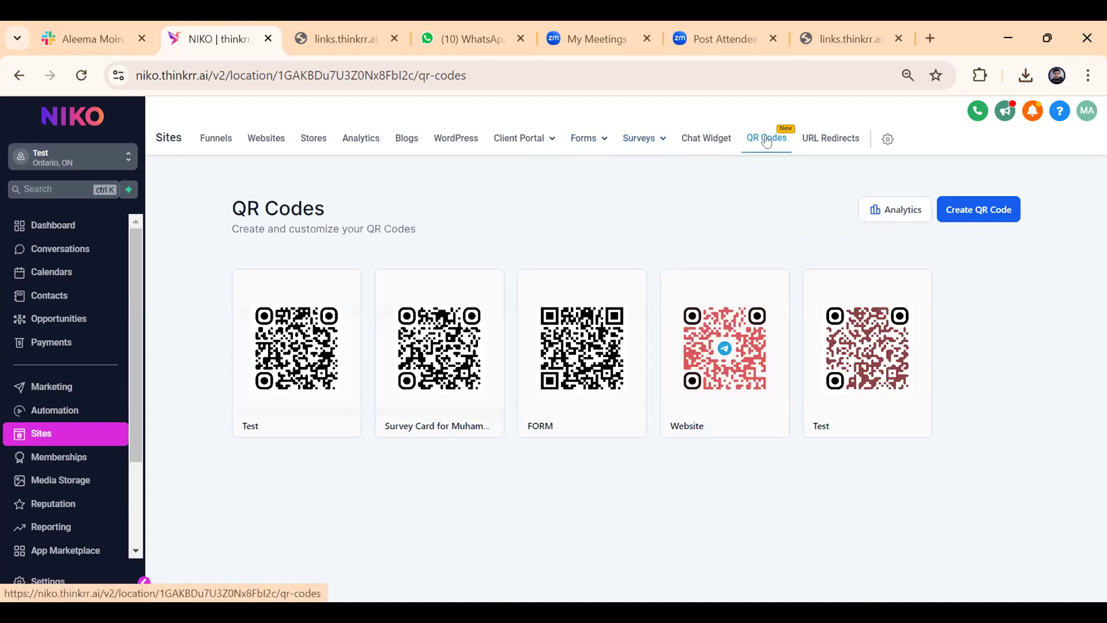
pyautogui.click(888, 212)
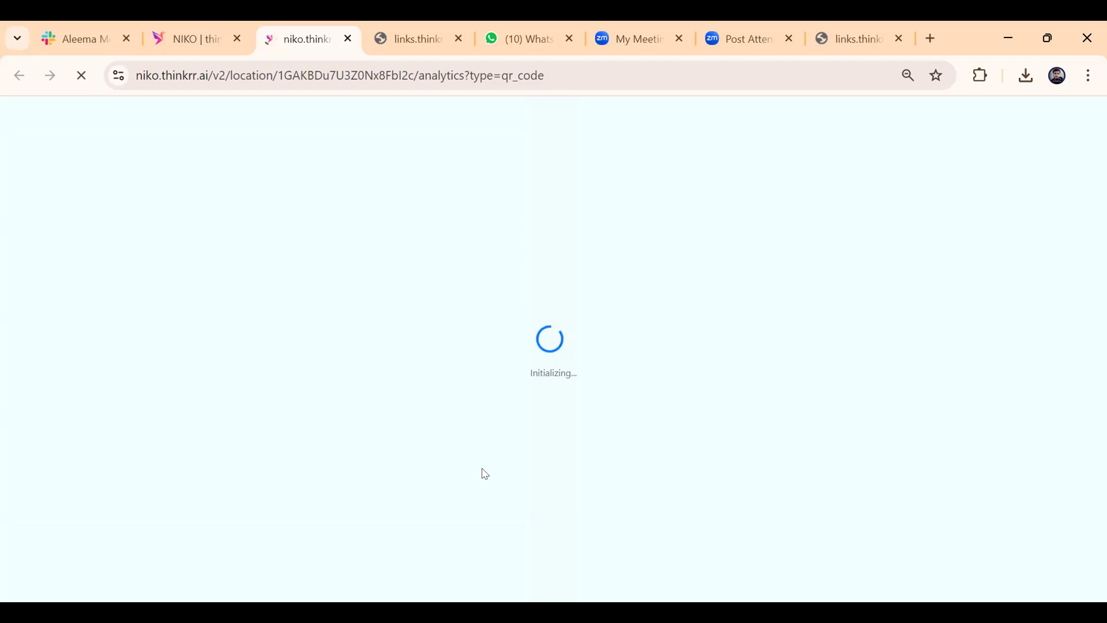
pyautogui.click(208, 36)
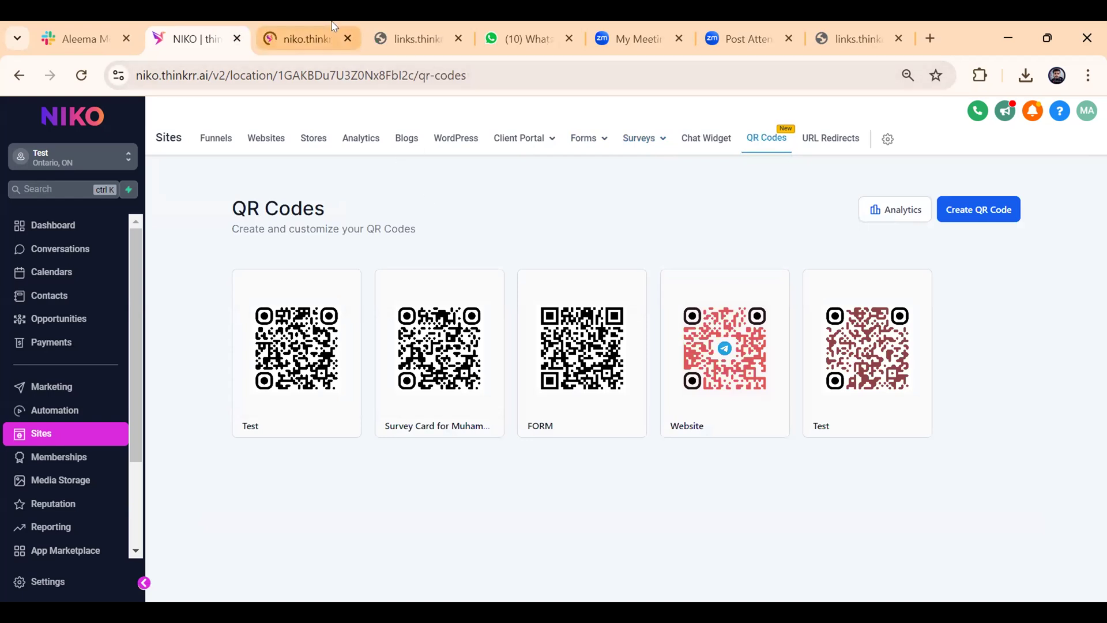
pyautogui.click(334, 28)
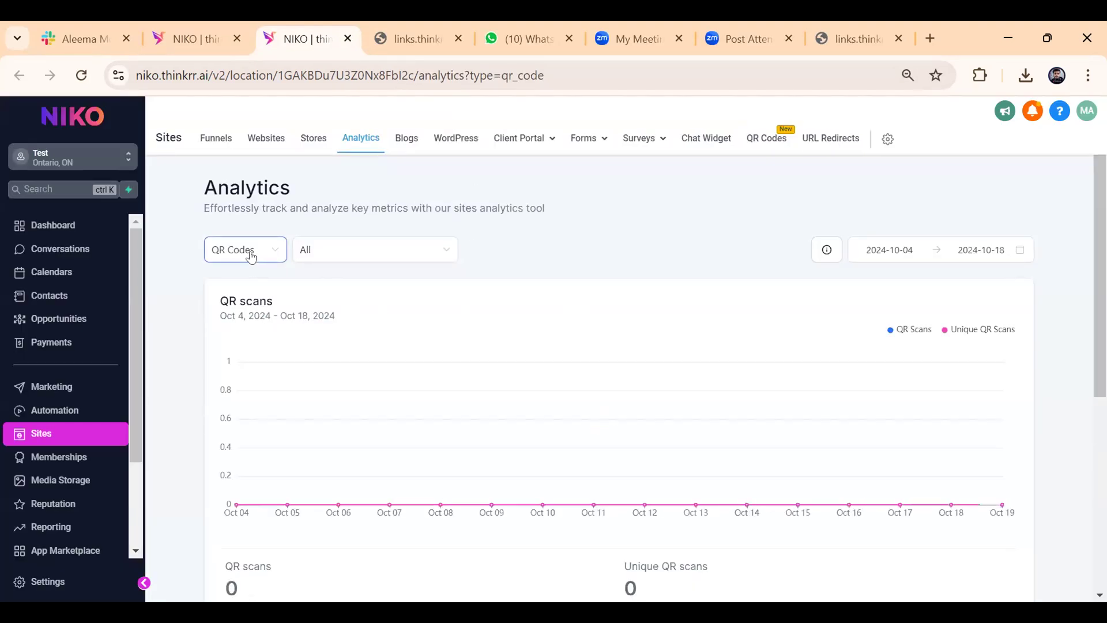
# Filter the QR code analytics by the FORM code and view the date range choices without changing them.
pyautogui.click(365, 251)
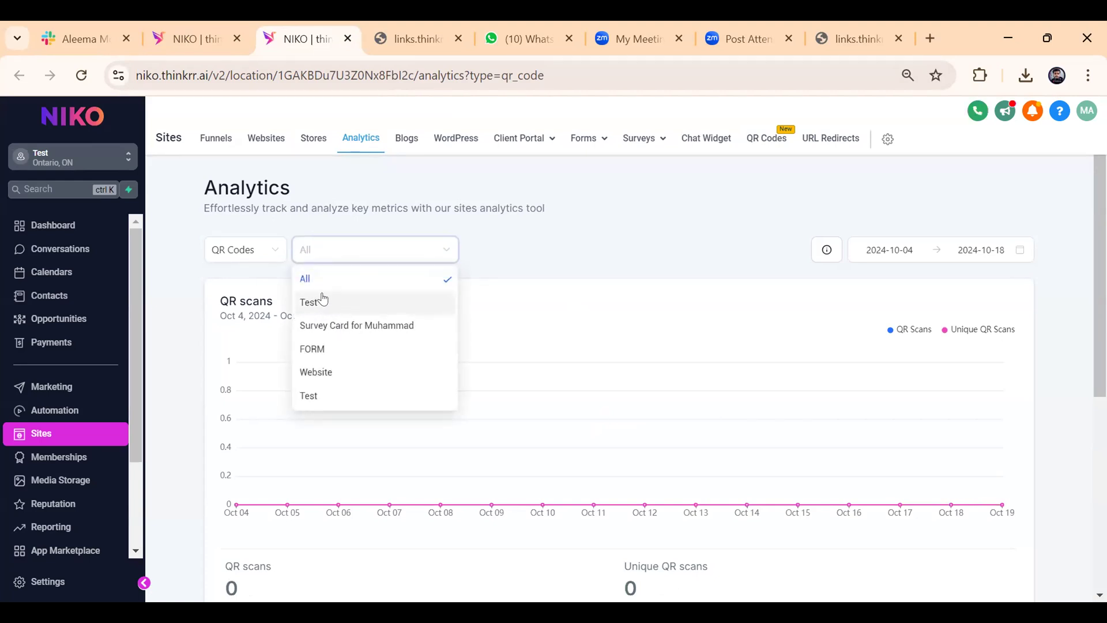
pyautogui.click(334, 354)
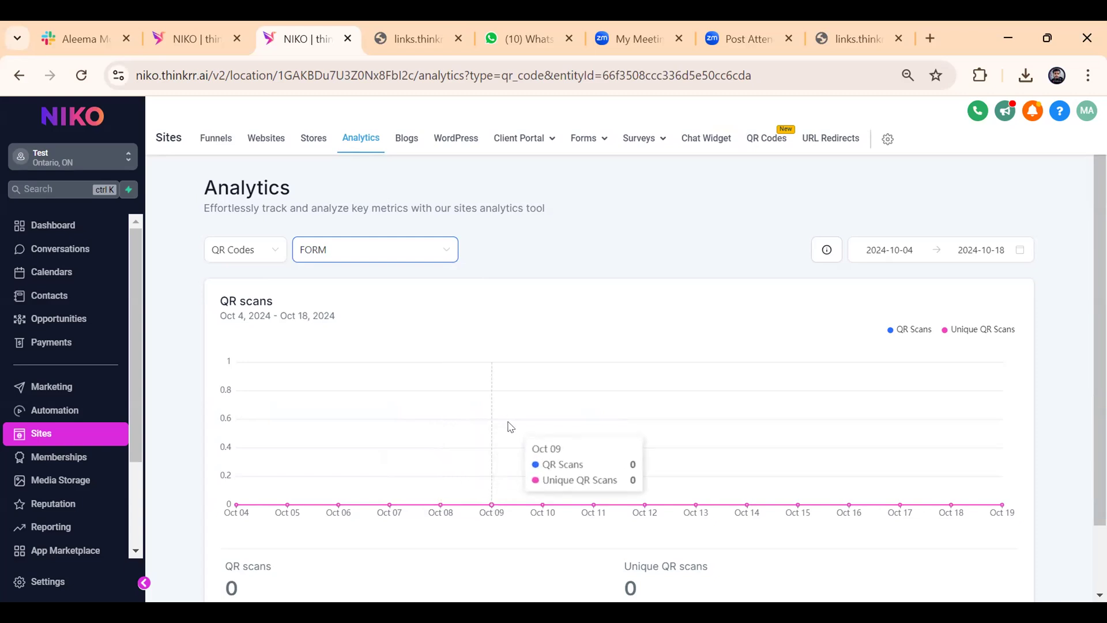
pyautogui.click(878, 250)
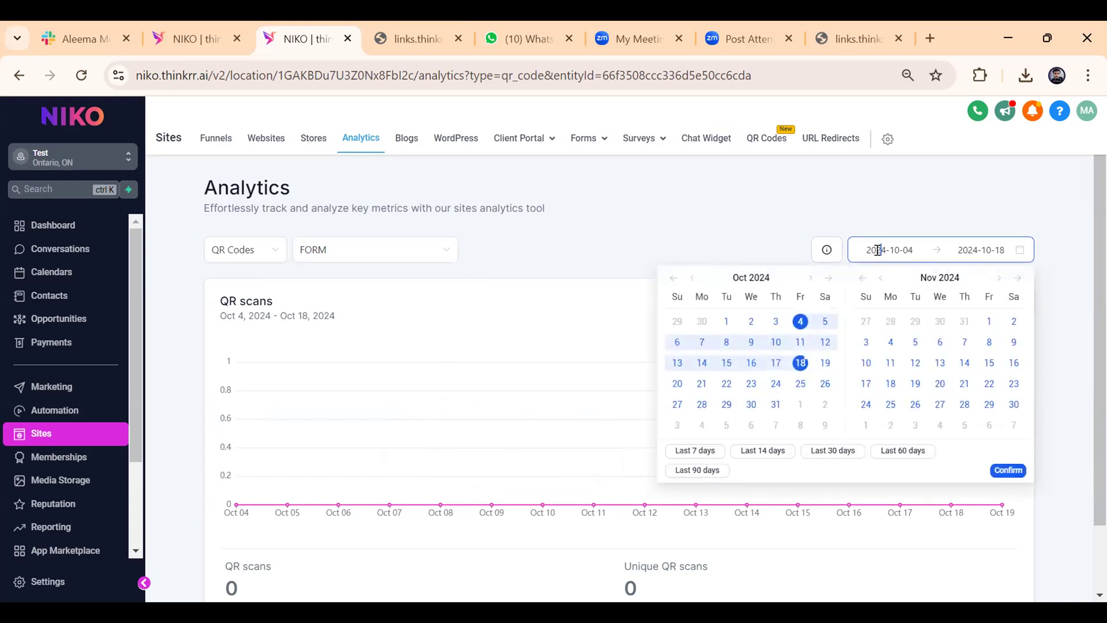
pyautogui.click(734, 204)
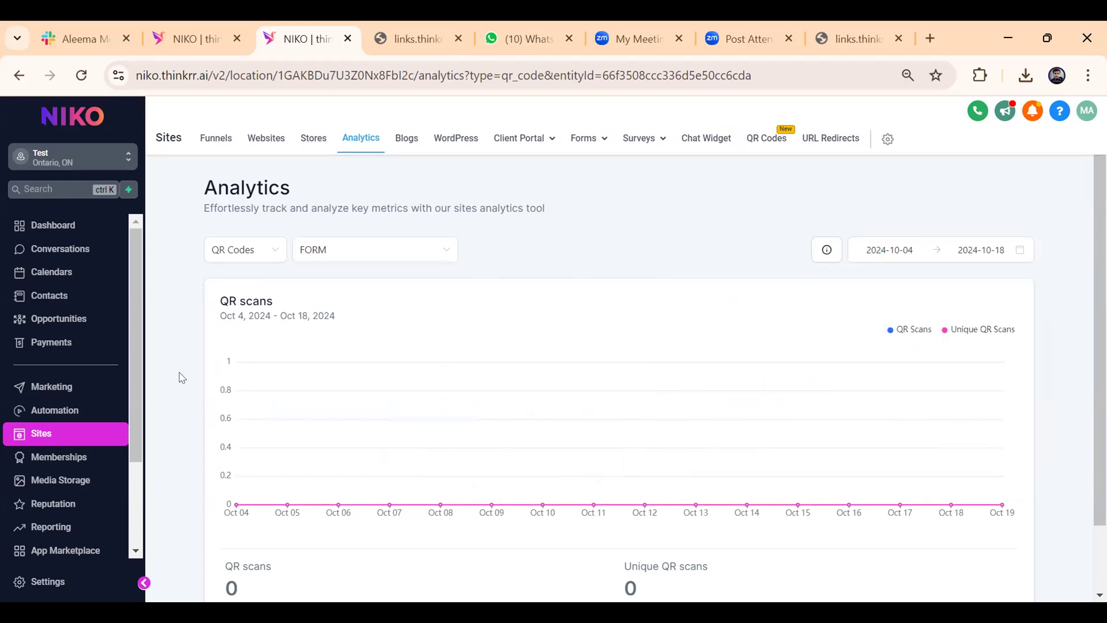
# Go to the automation workflows, list the recent ones, and open the "Thursday Webinar" workflow.
pyautogui.click(95, 407)
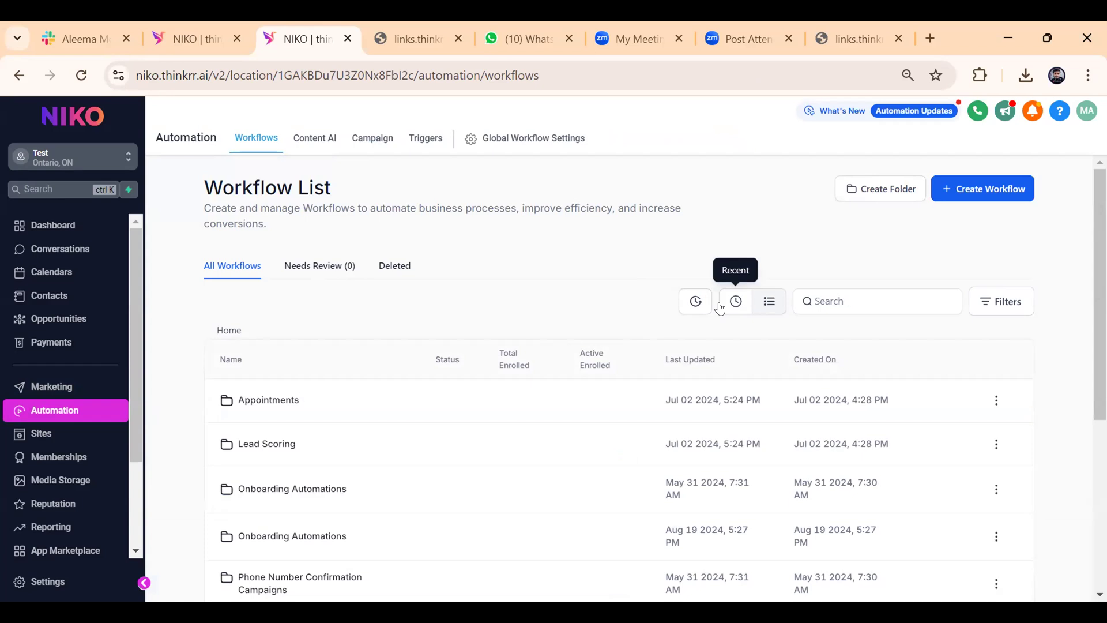
pyautogui.click(720, 308)
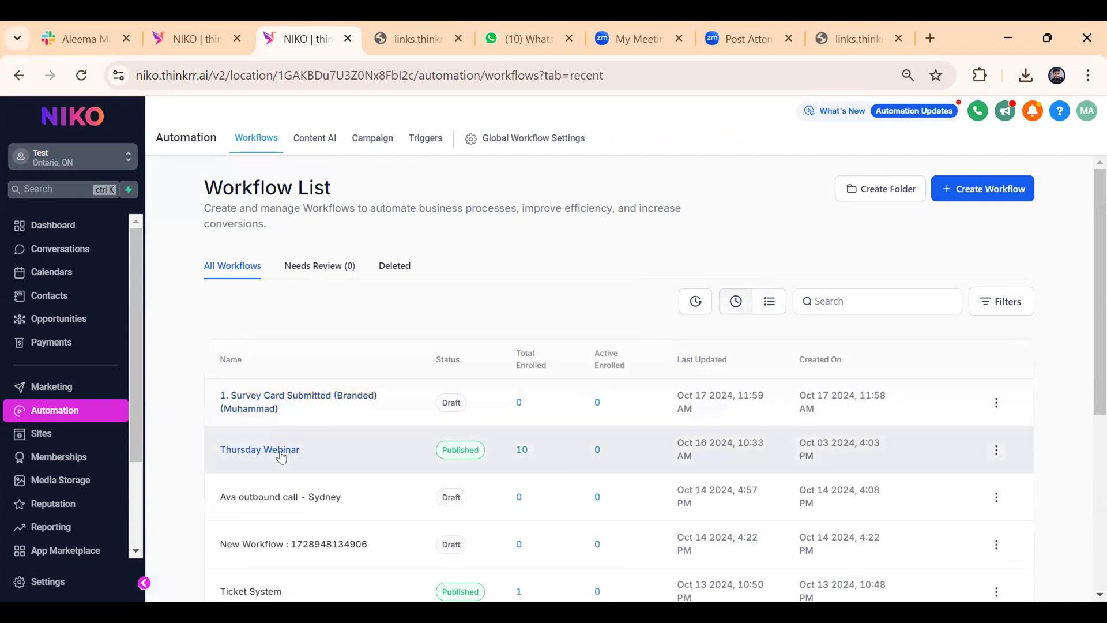
pyautogui.click(282, 451)
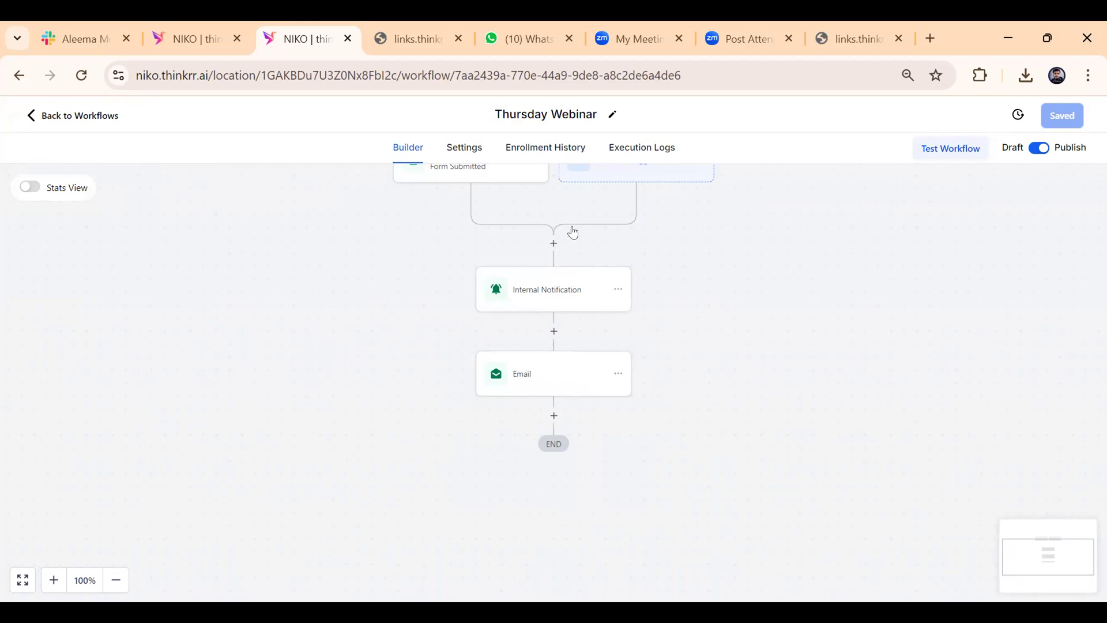
pyautogui.scroll(1, 577, 234)
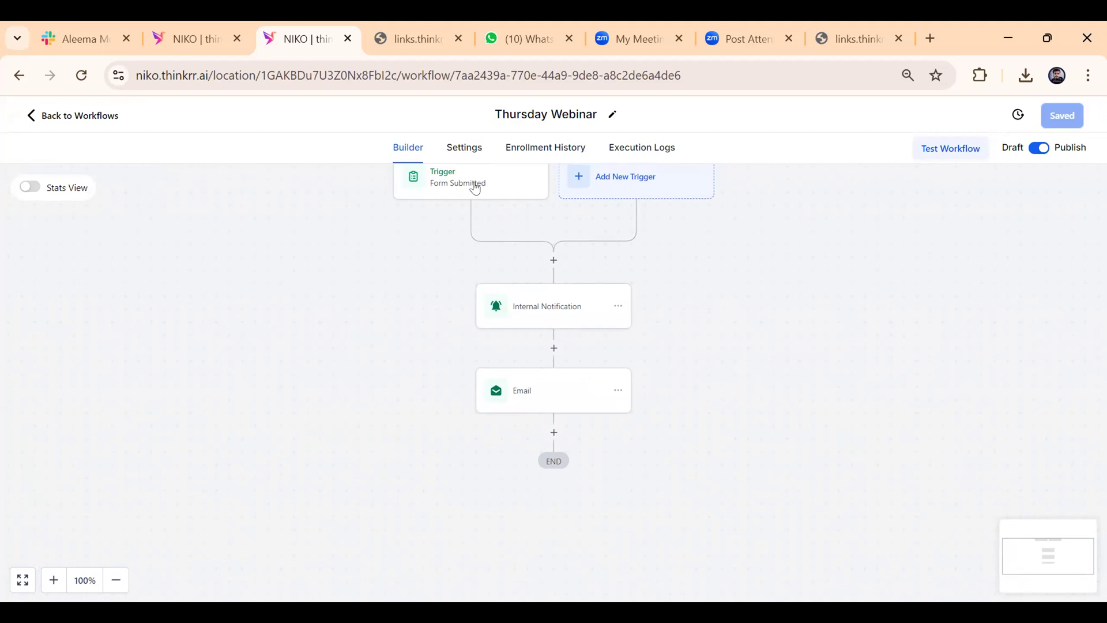
# Replace the Form Submitted trigger's filter with a new "Form is" filter, then leave the Thursday Webinar workflow without saving.
pyautogui.click(475, 188)
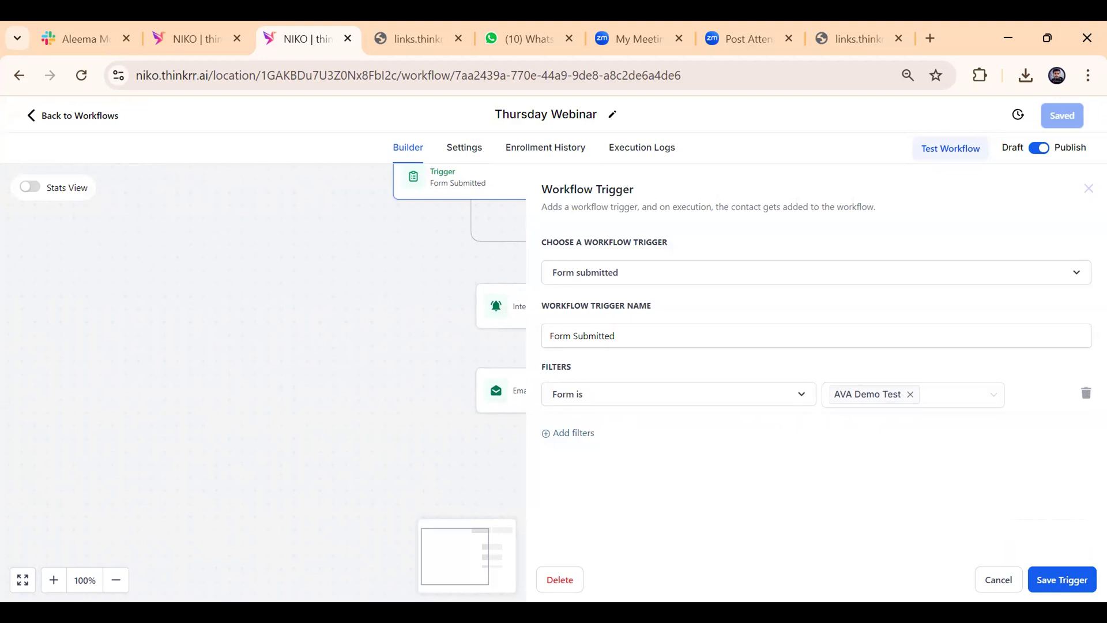
pyautogui.click(1086, 393)
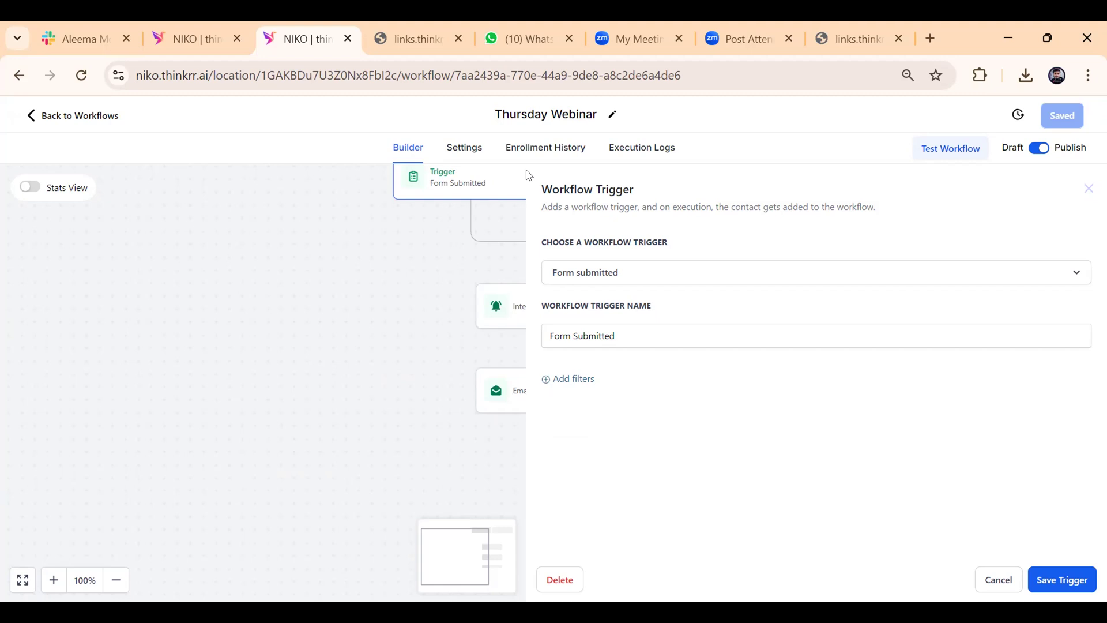
pyautogui.click(560, 379)
pyautogui.click(670, 393)
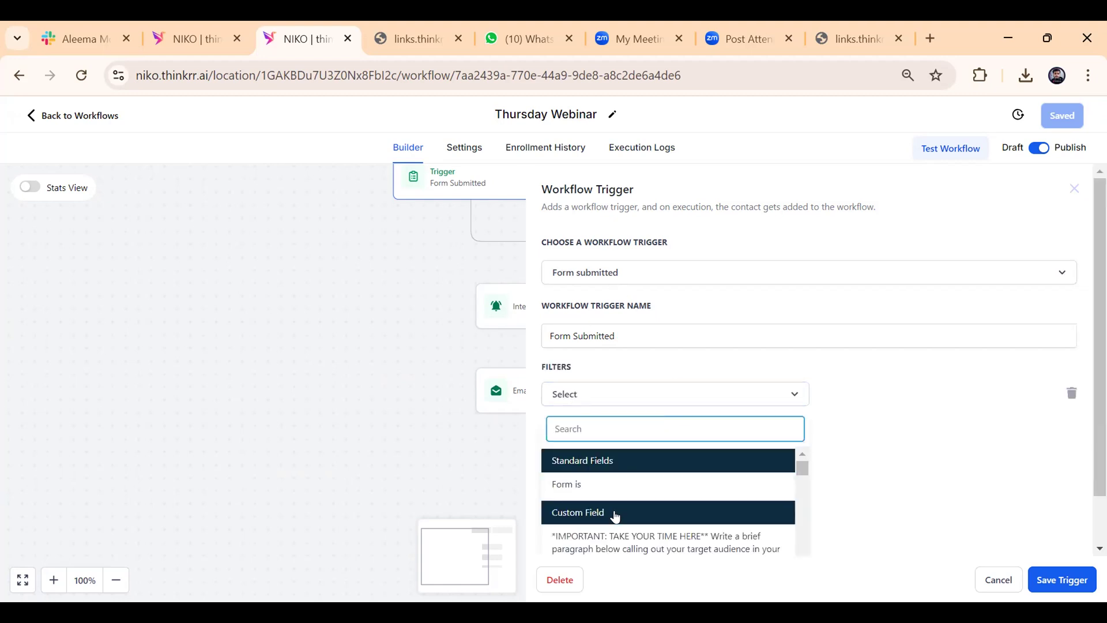
pyautogui.click(616, 491)
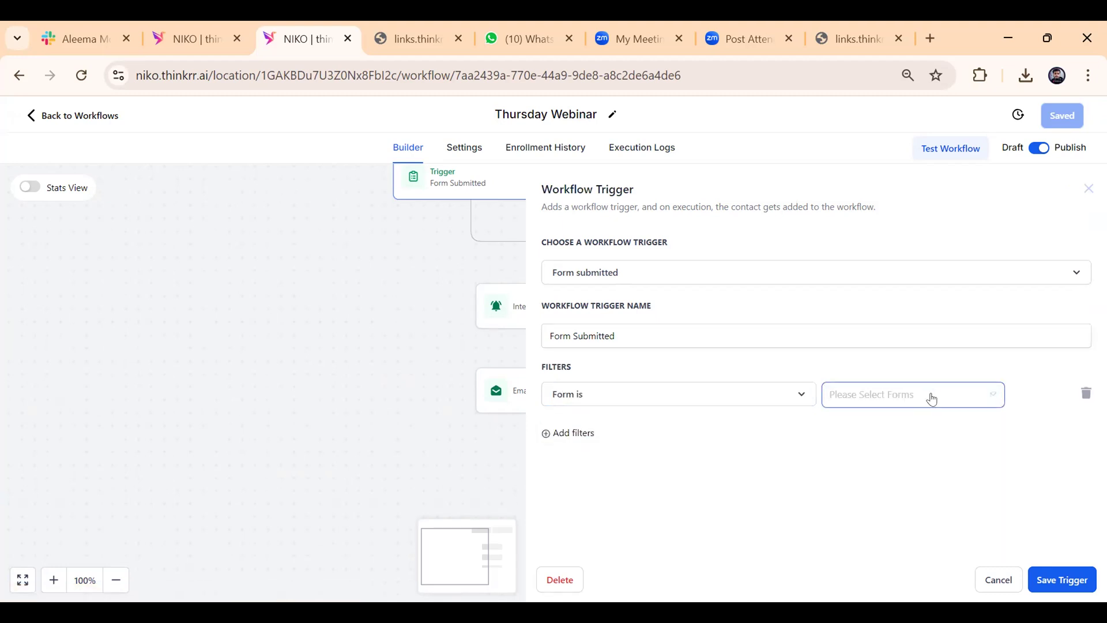
pyautogui.click(929, 395)
pyautogui.click(908, 445)
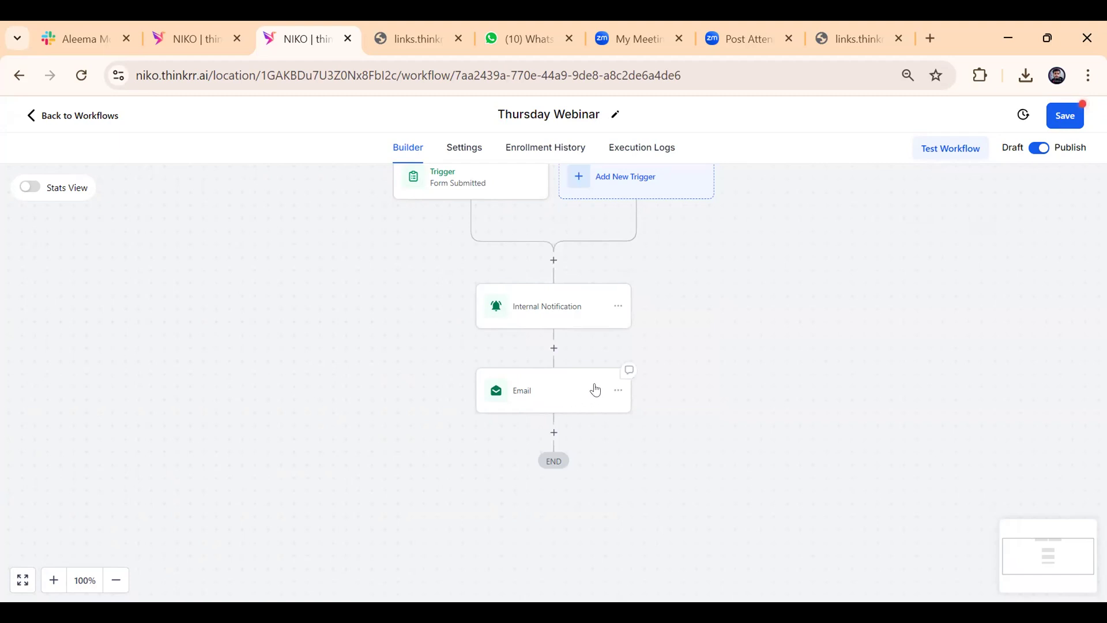
pyautogui.click(85, 118)
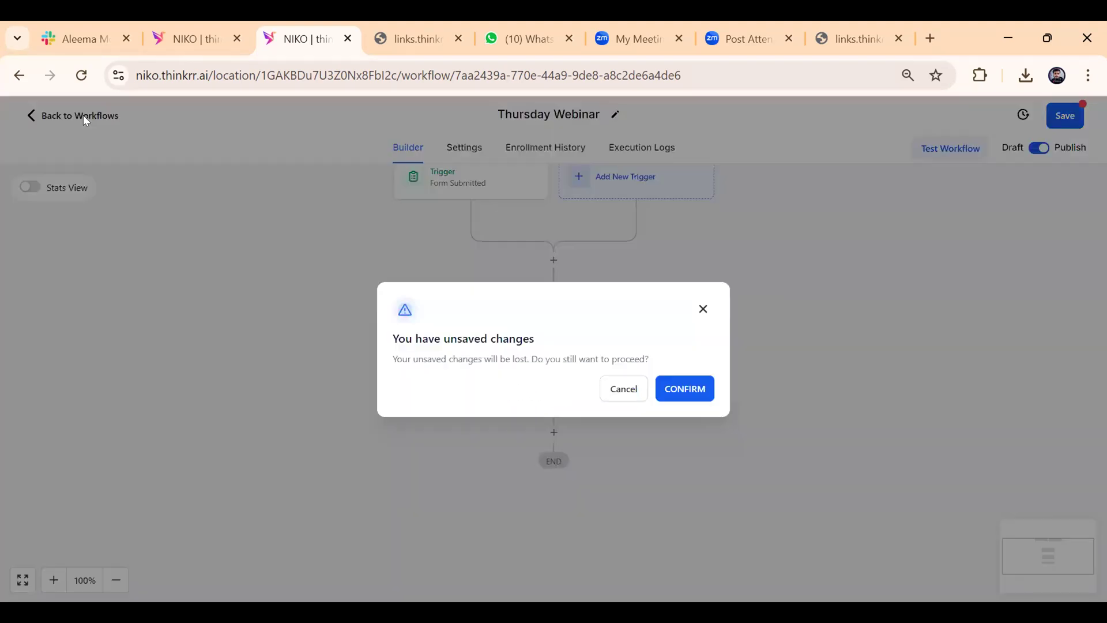
pyautogui.click(672, 388)
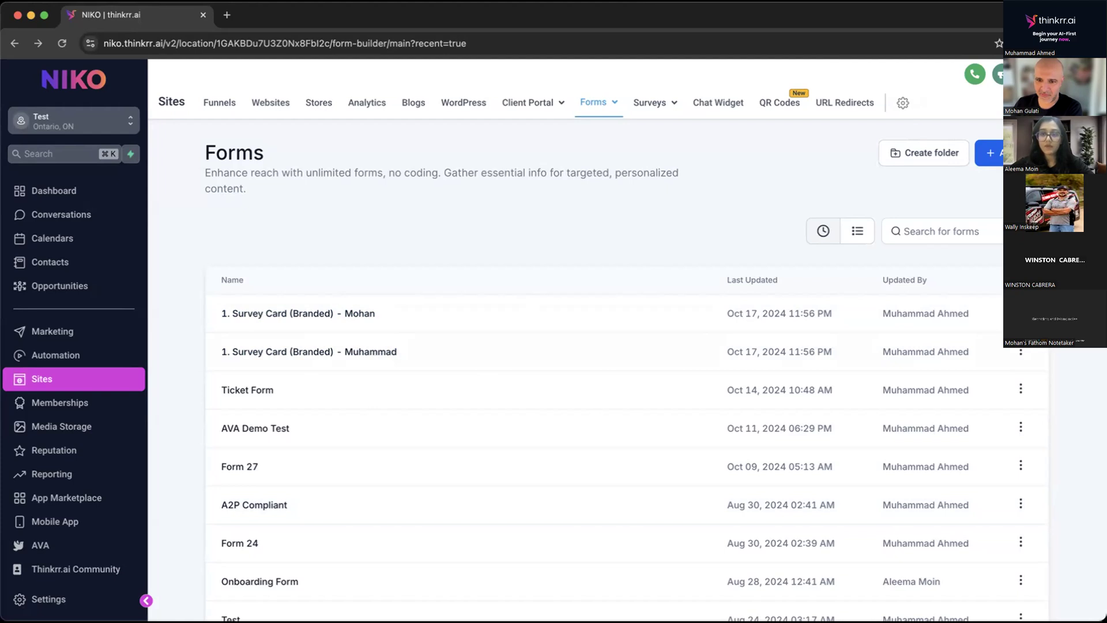
# Open the form template library for a new form, browse the templates, and close the library.
pyautogui.click(1012, 152)
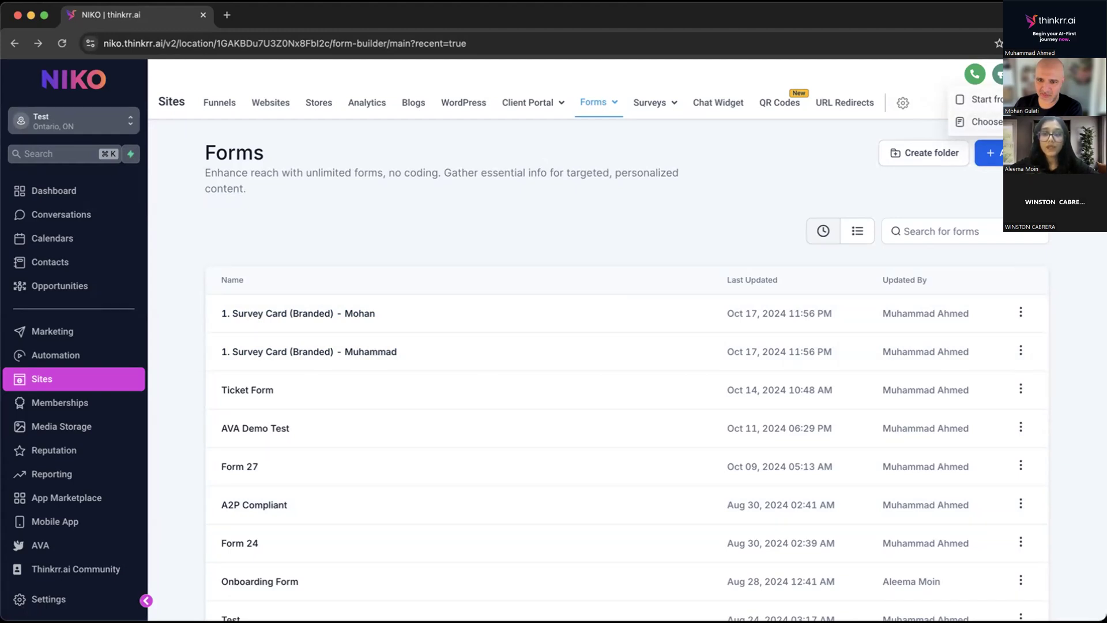
pyautogui.click(981, 122)
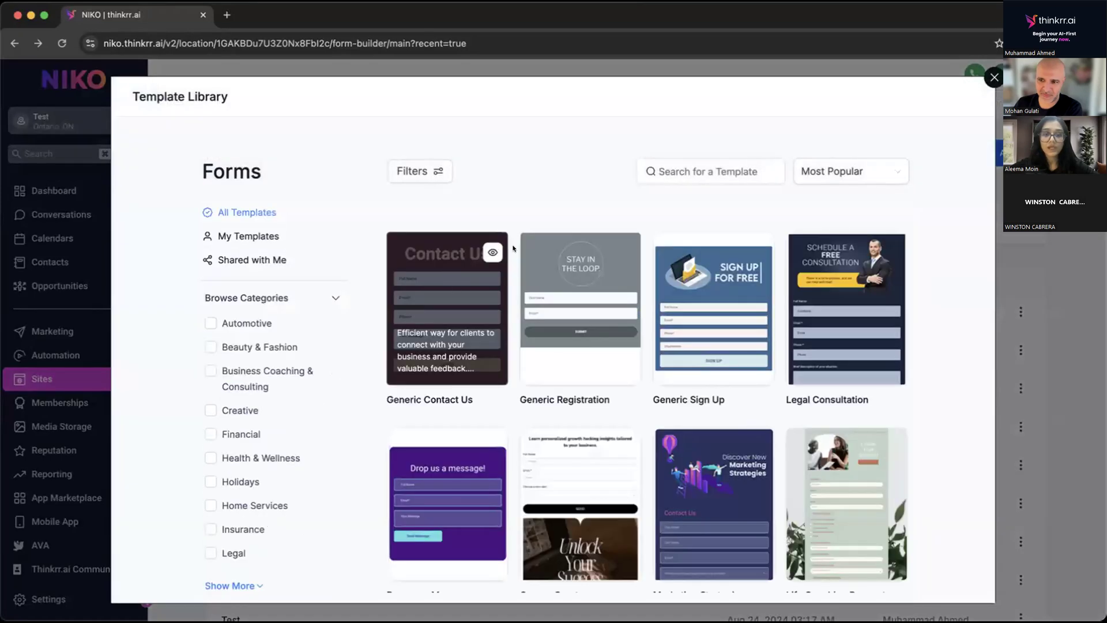
pyautogui.scroll(-2, 548, 380)
pyautogui.scroll(2, 549, 380)
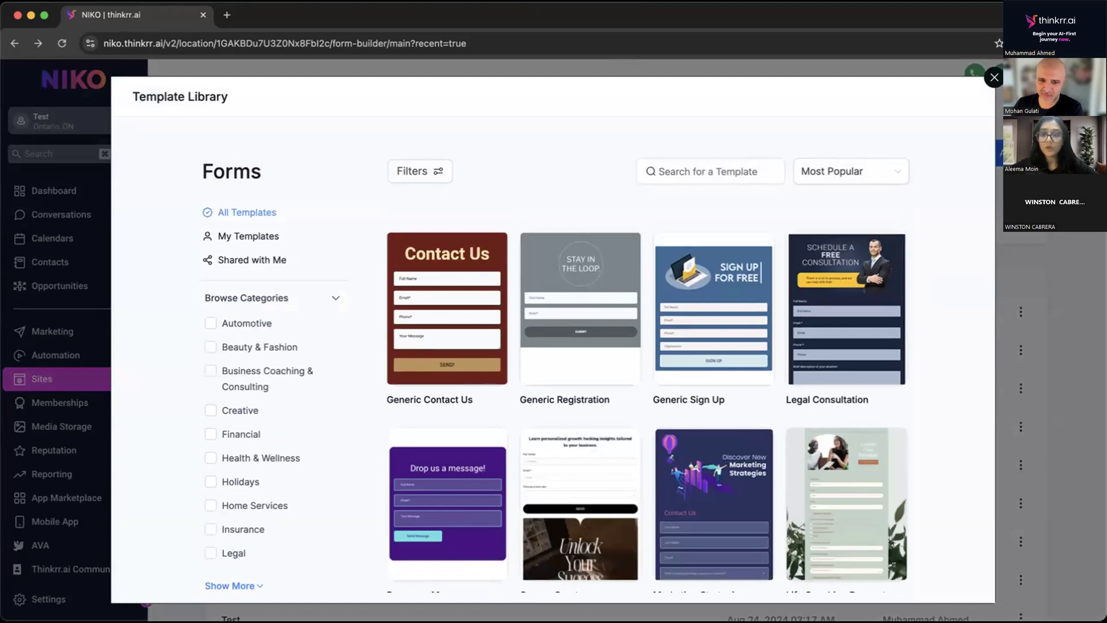
pyautogui.click(994, 78)
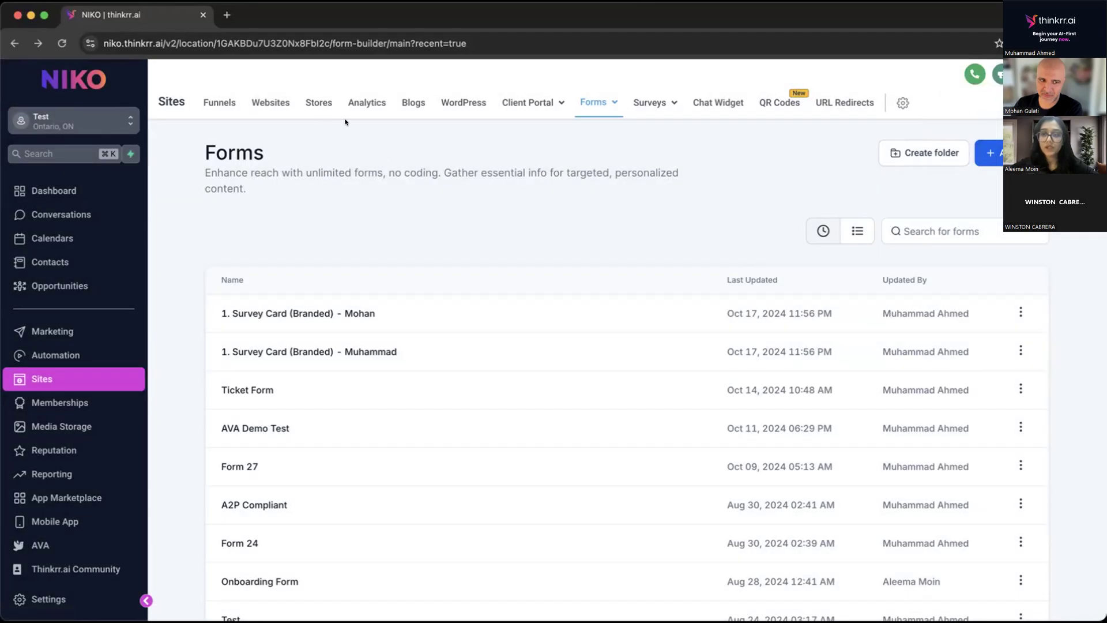
# Try to start a new form from scratch.
pyautogui.click(990, 153)
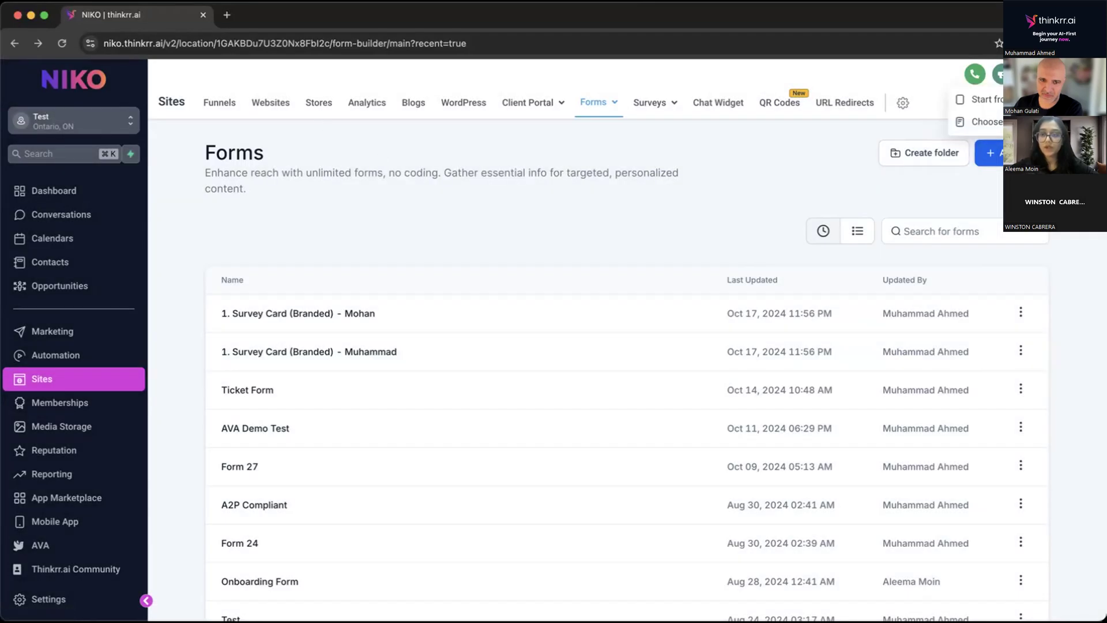
pyautogui.click(988, 98)
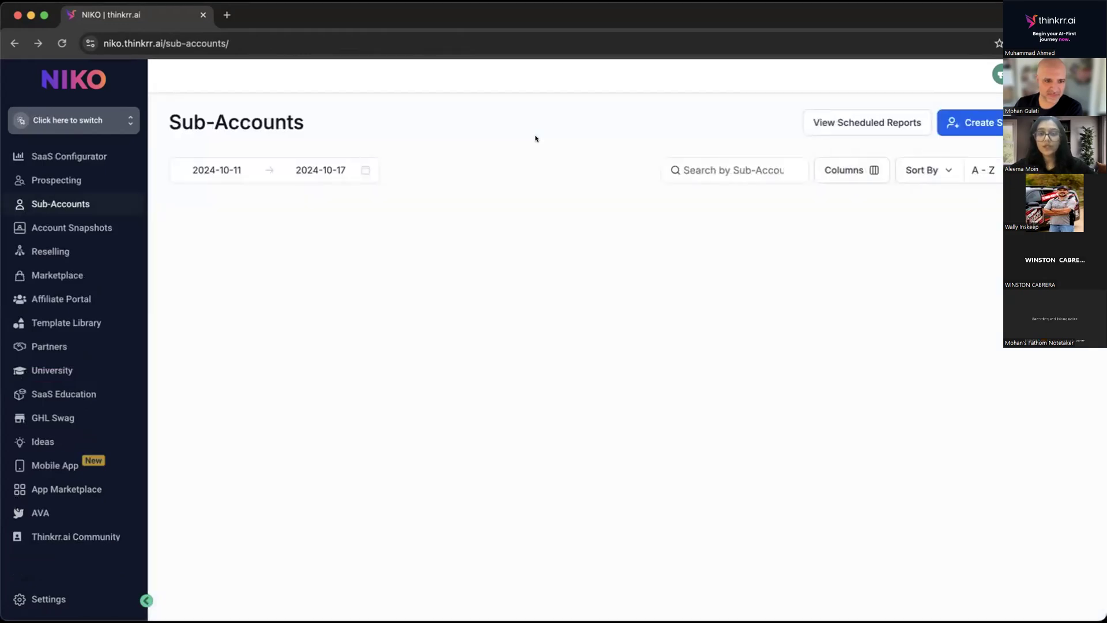
# Switch to the Test sub-account and go to the form builder list under Sites.
pyautogui.click(82, 118)
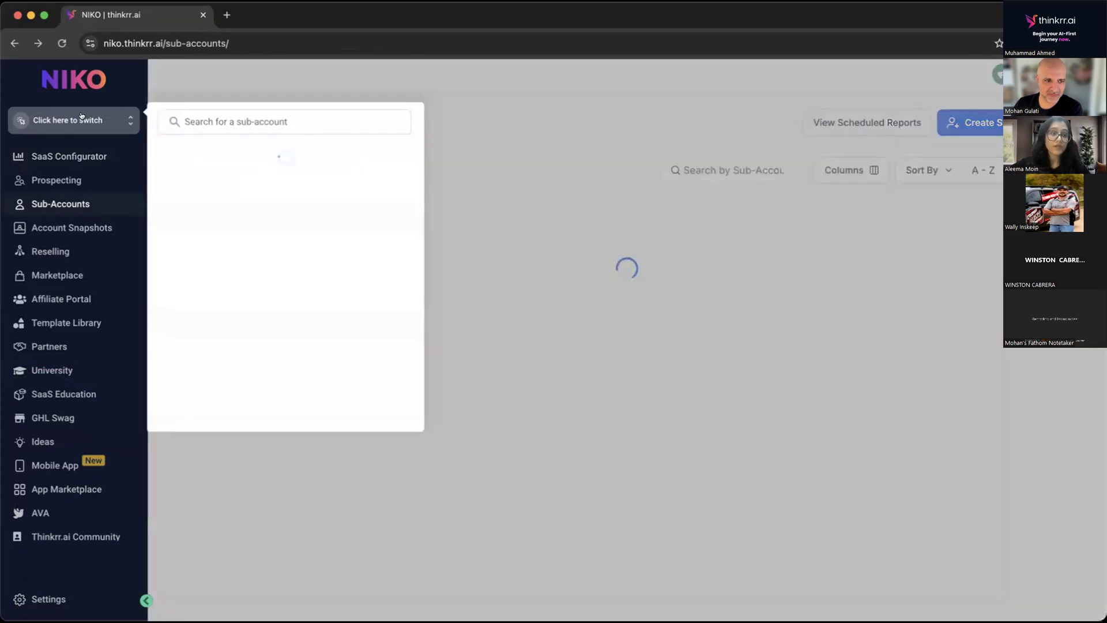
pyautogui.write('test')
pyautogui.click(199, 218)
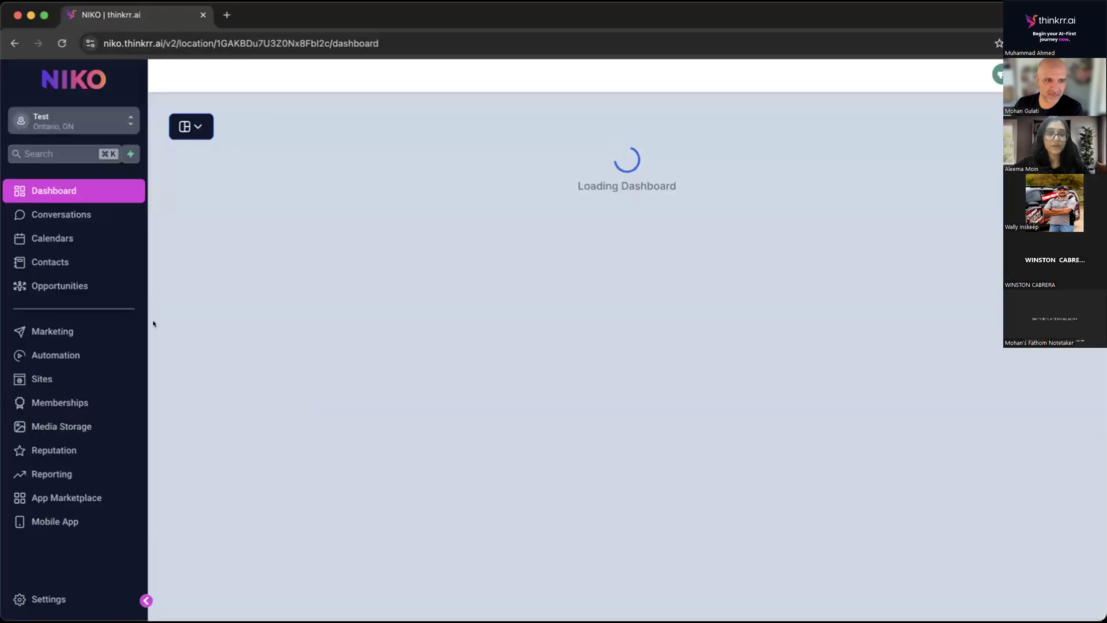
pyautogui.click(41, 378)
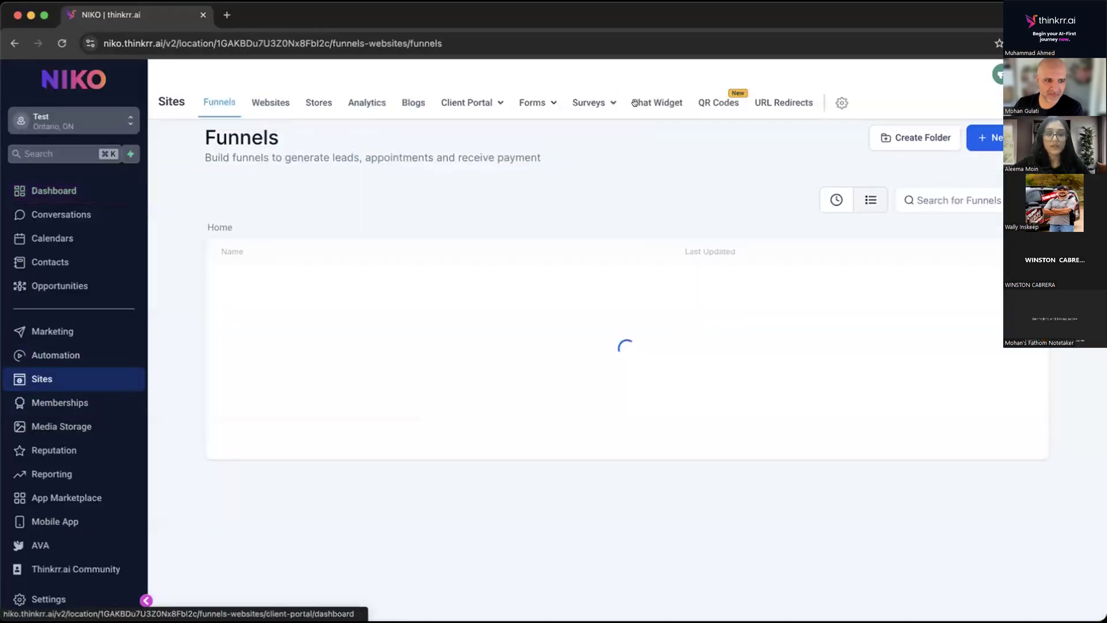
pyautogui.moveTo(577, 104)
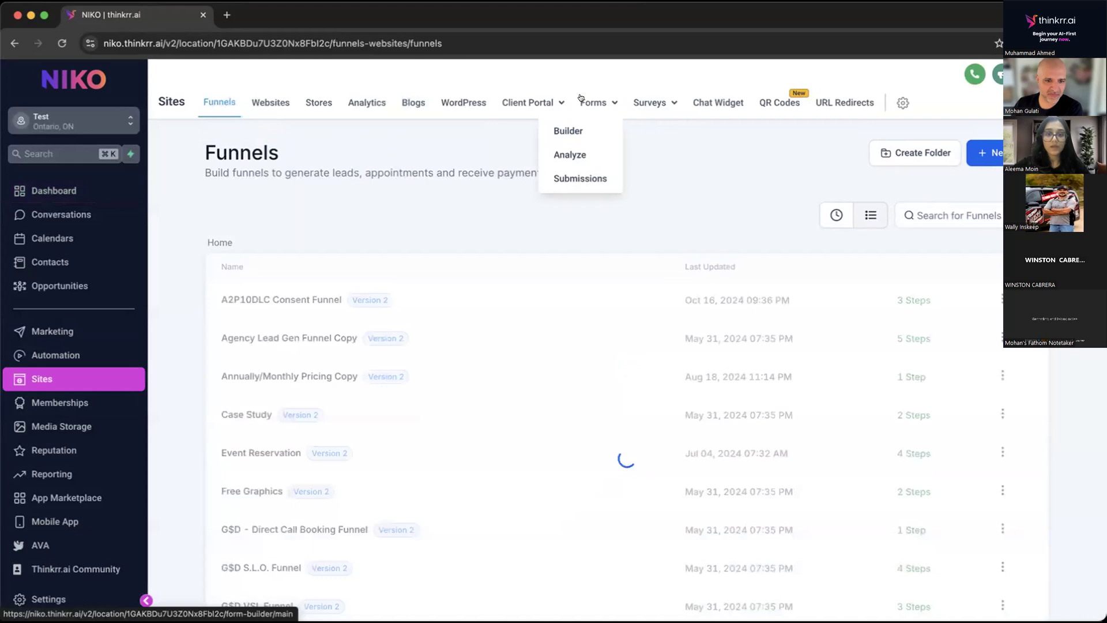
pyautogui.click(568, 131)
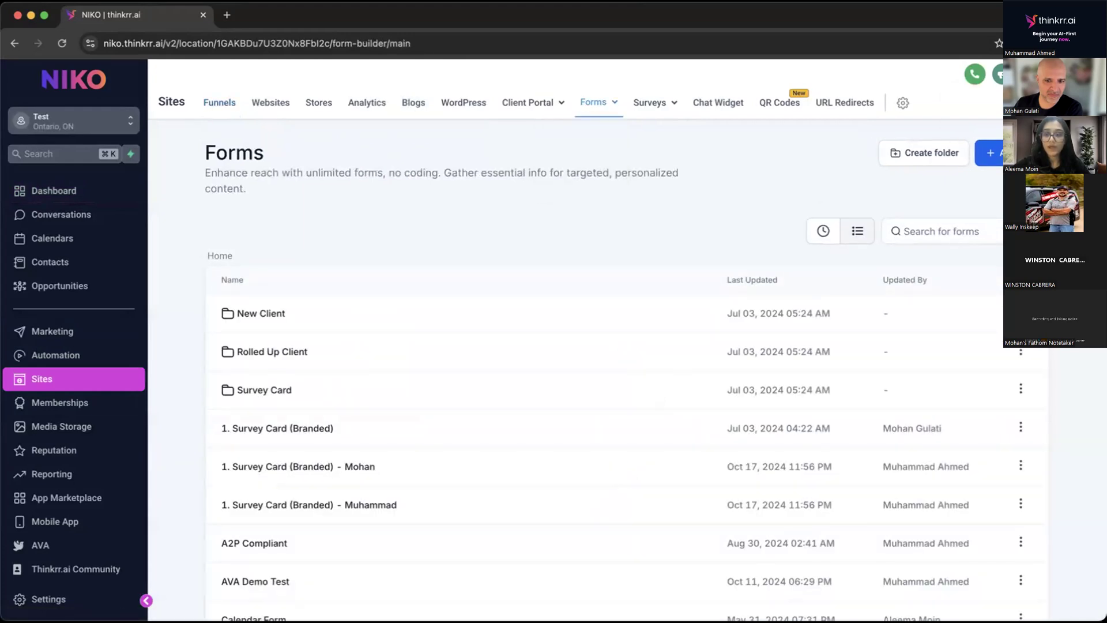
# Create a new form and name it "Business Marketing Event Registration".
pyautogui.click(989, 153)
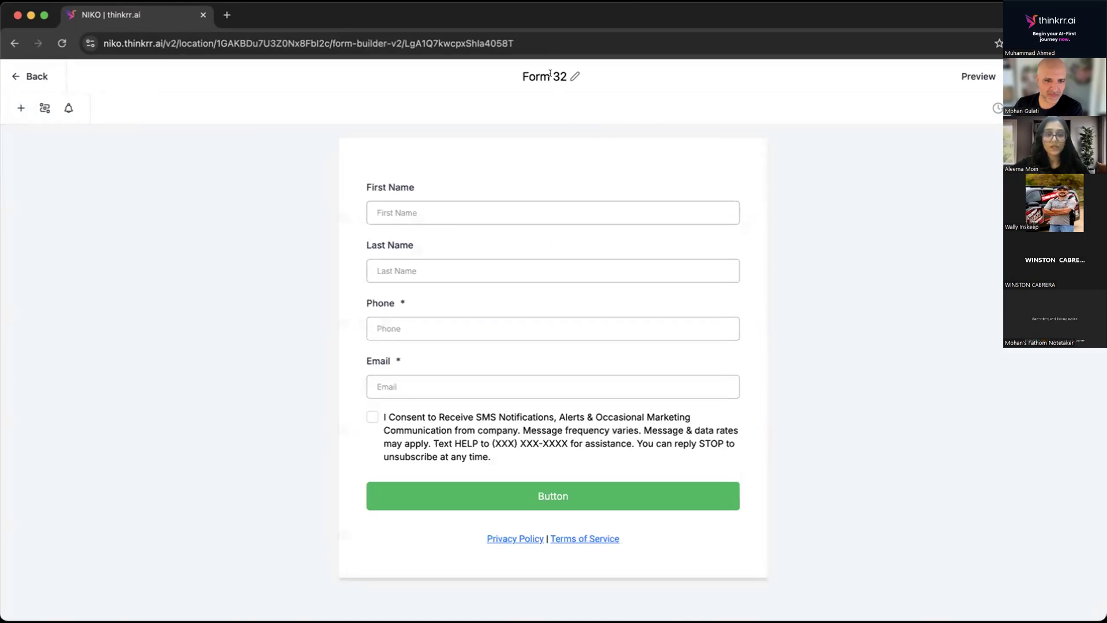
pyautogui.click(554, 75)
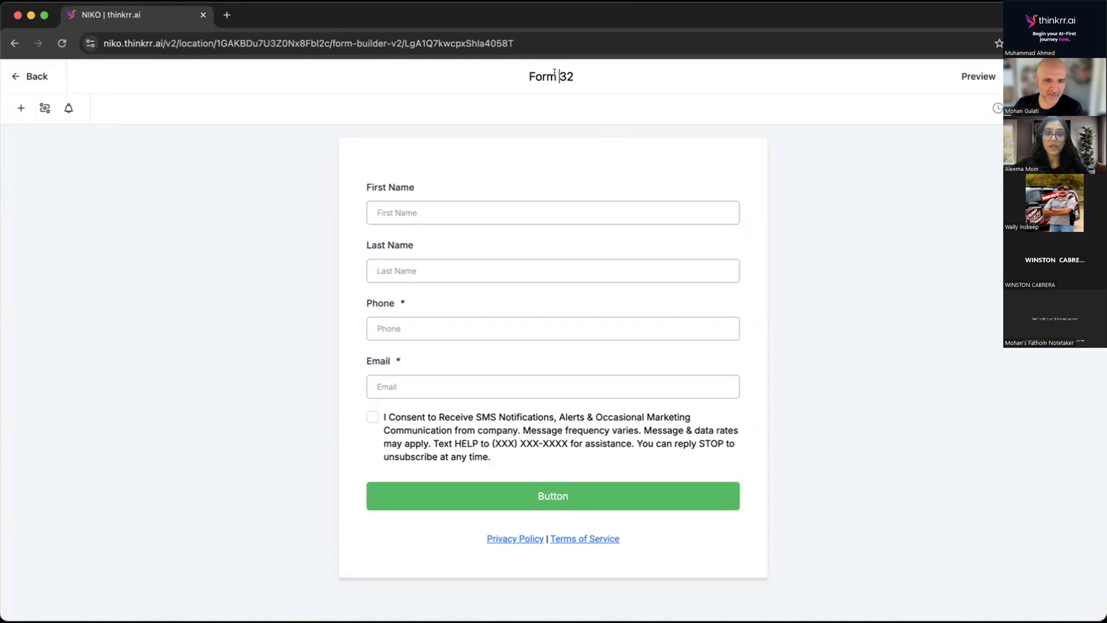
pyautogui.press('super+a')
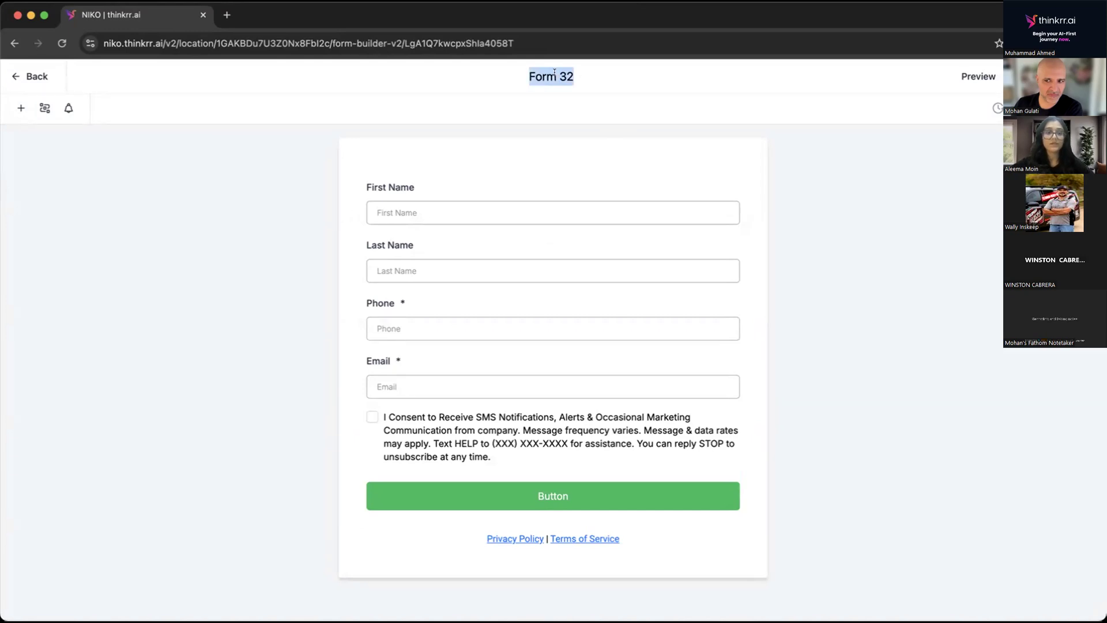
pyautogui.write('Business')
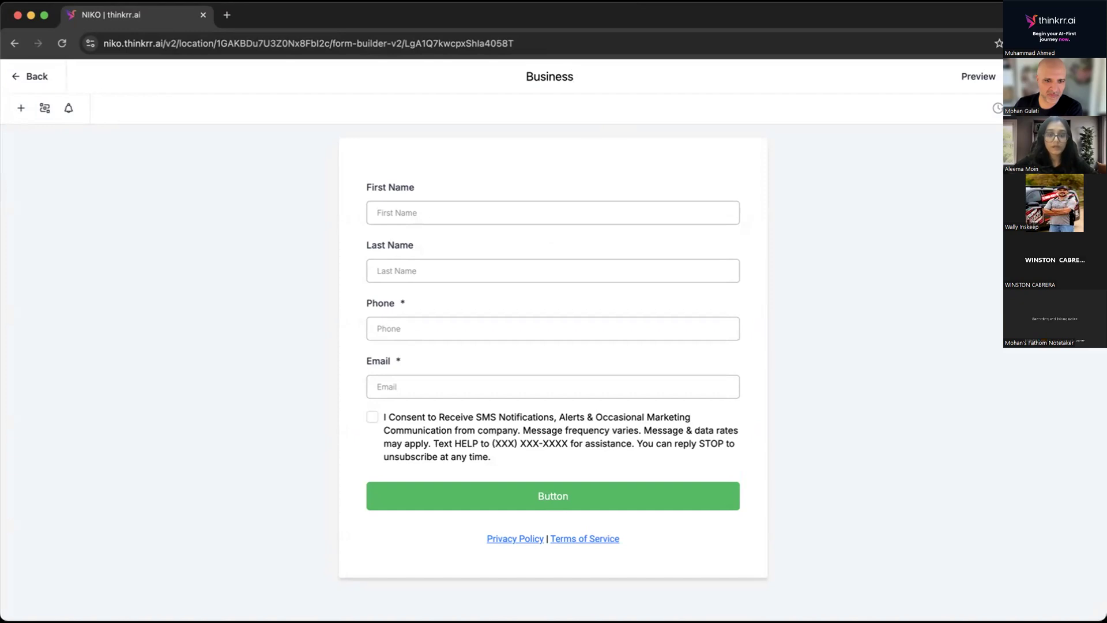
pyautogui.write(' Marke')
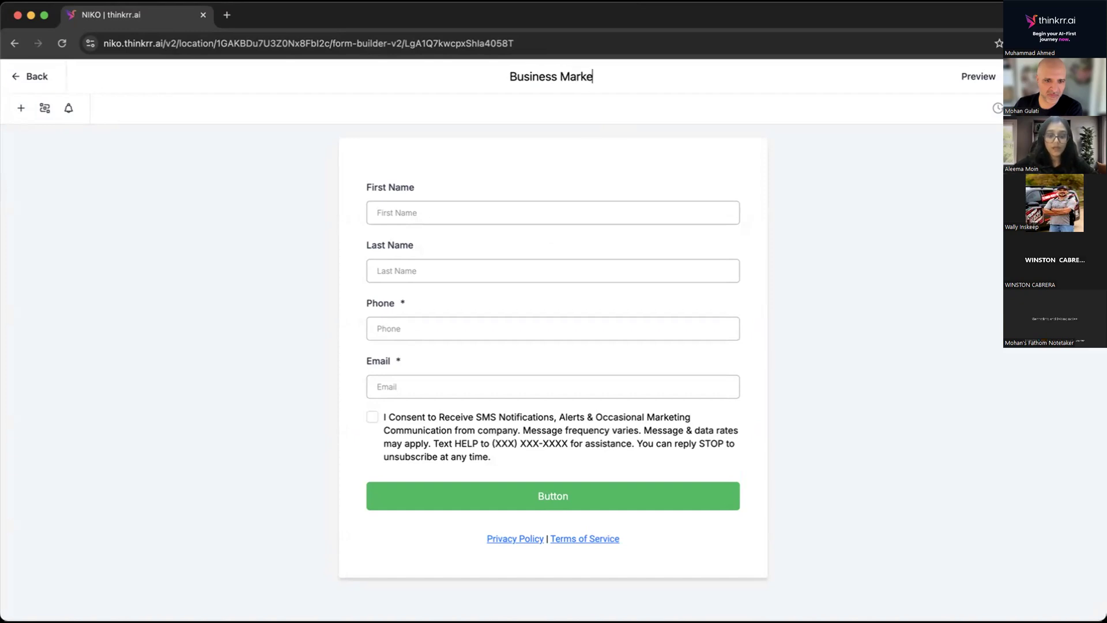
pyautogui.write('ting Even')
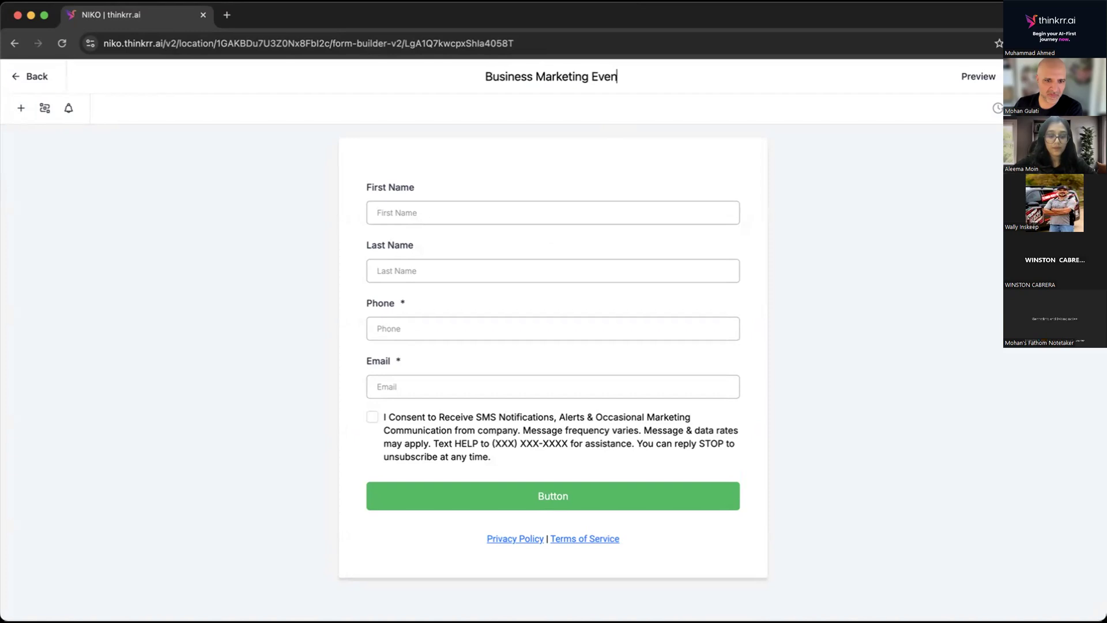
pyautogui.write('t Registrat')
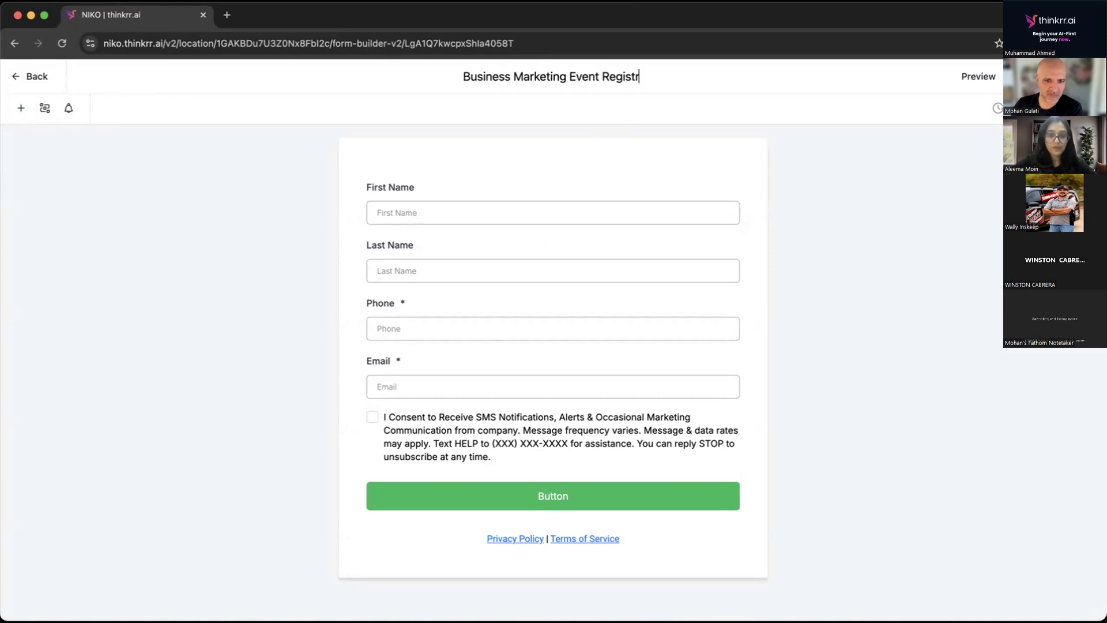
pyautogui.write('n')
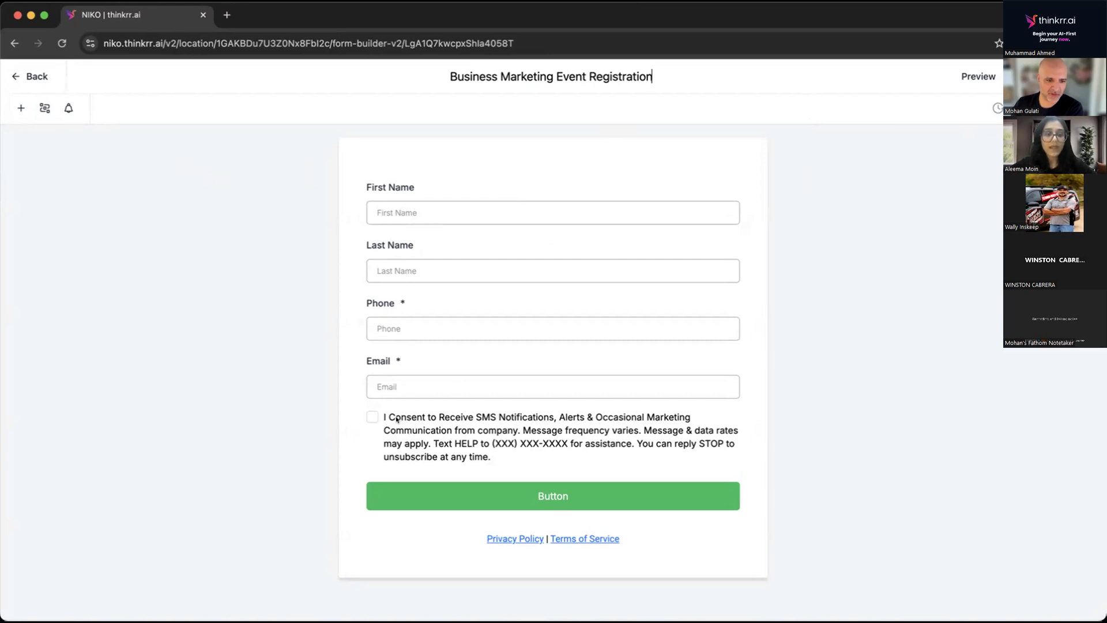
# Remove the message and data rates sentence and the Text HELP sentence from the form's consent text.
pyautogui.click(451, 441)
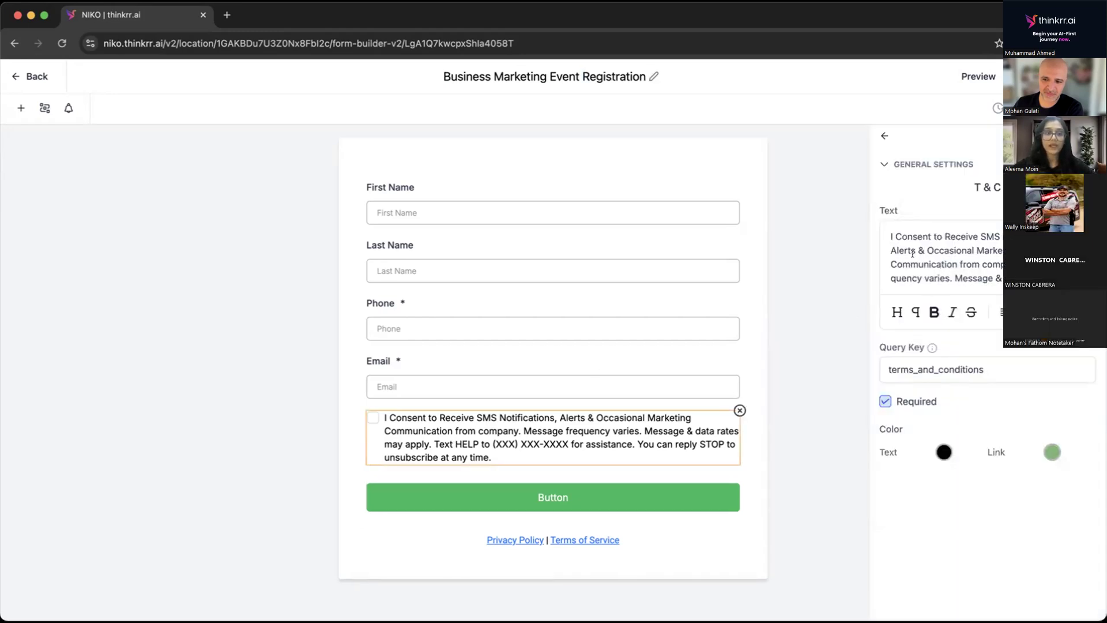
pyautogui.scroll(-3, 956, 252)
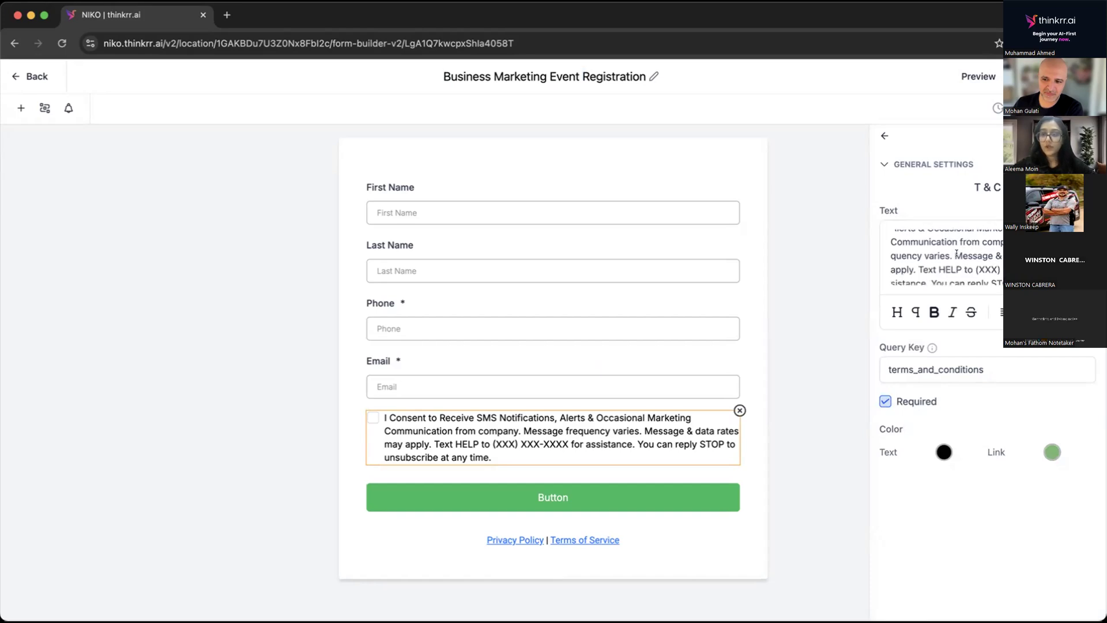
pyautogui.scroll(3, 1000, 240)
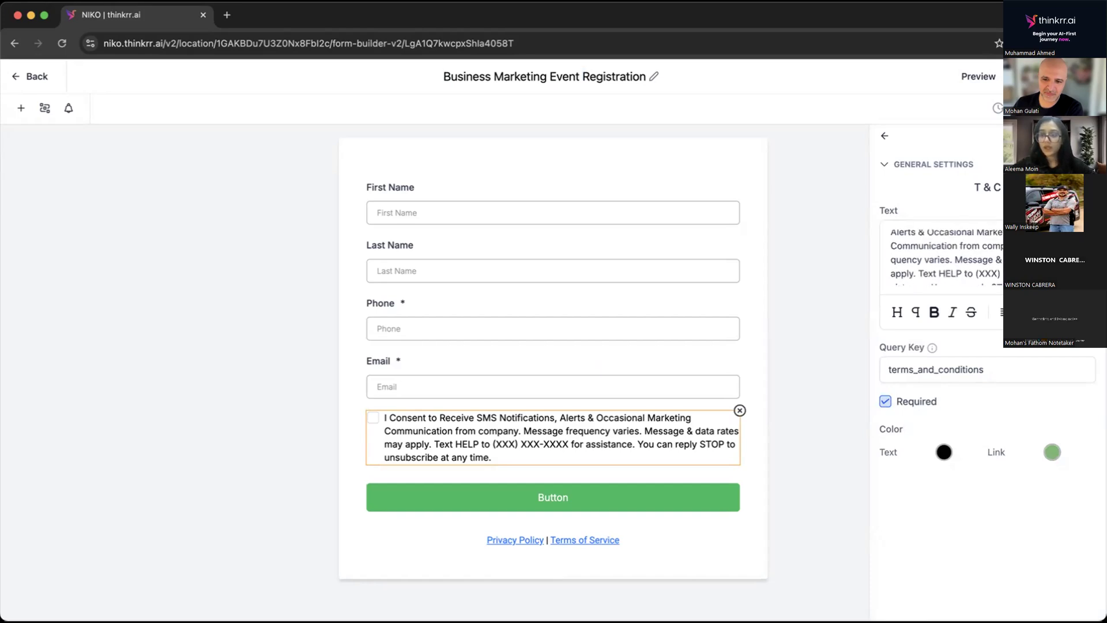
pyautogui.moveTo(955, 254); pyautogui.dragTo(985, 261)
pyautogui.click(994, 280)
pyautogui.moveTo(954, 253); pyautogui.dragTo(930, 264)
pyautogui.press('BackSpace')
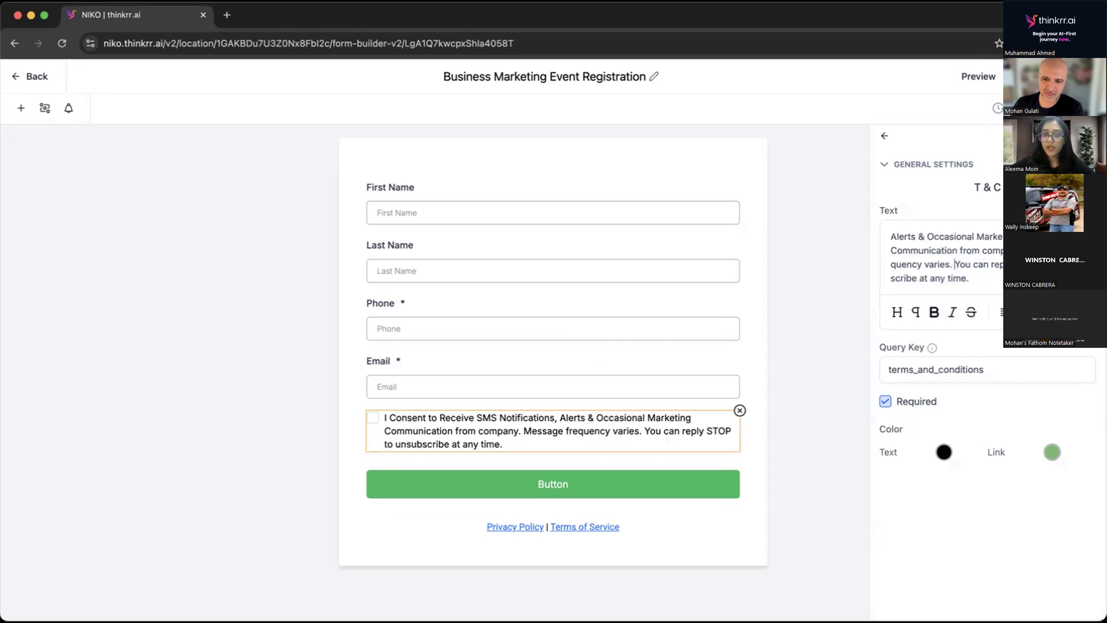
pyautogui.click(816, 338)
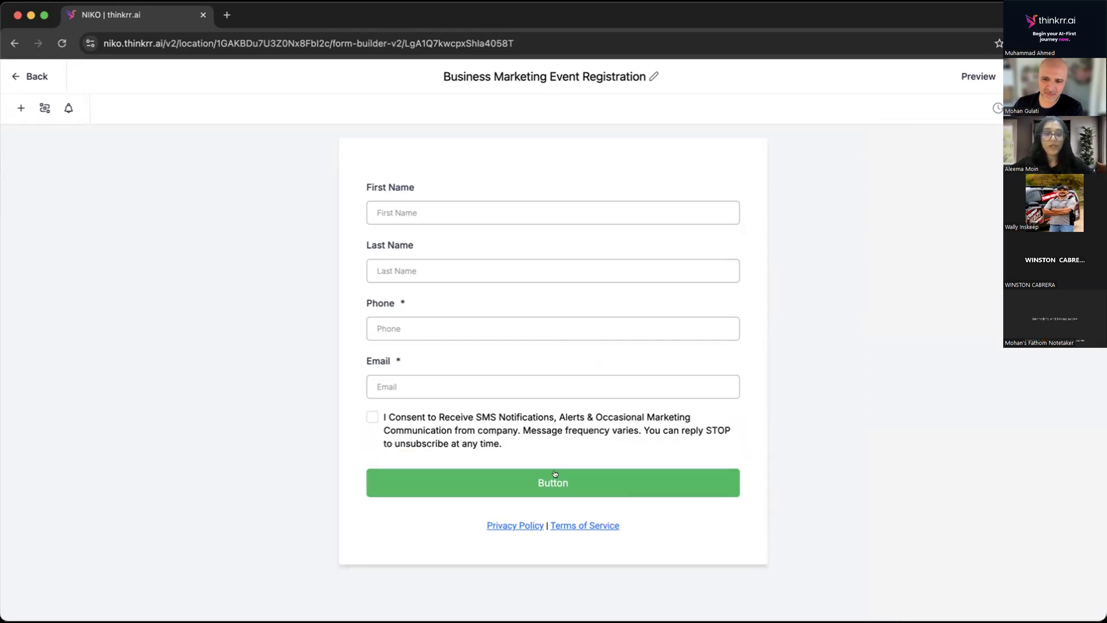
# View the link insertion for the Privacy Policy and Terms of Service text, cancel it, and delete that text element from the form.
pyautogui.click(470, 526)
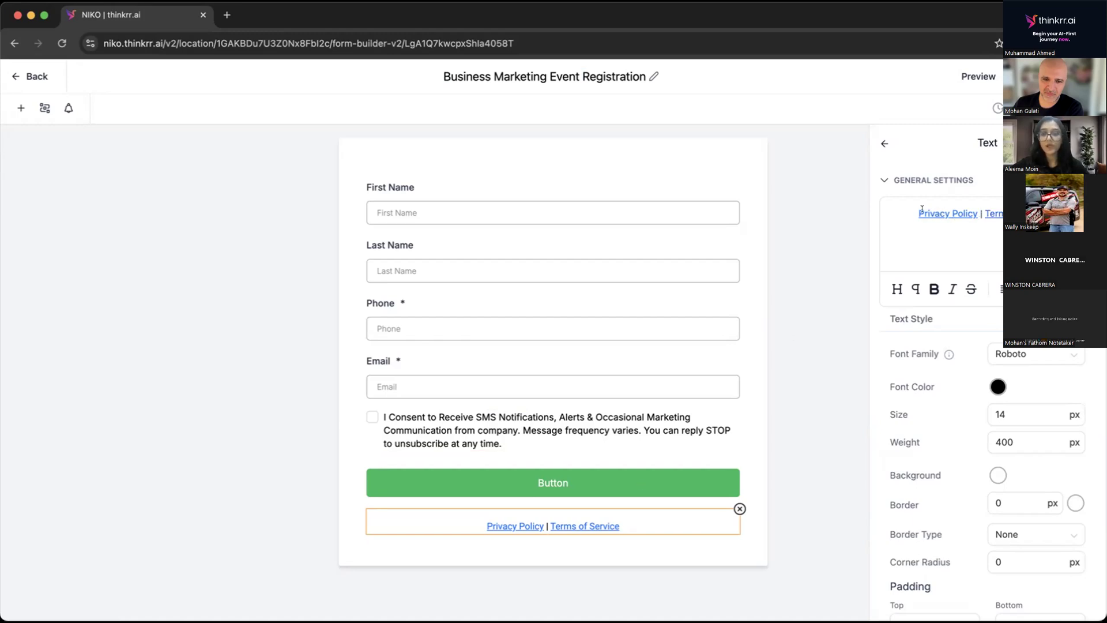
pyautogui.moveTo(912, 208); pyautogui.dragTo(973, 208)
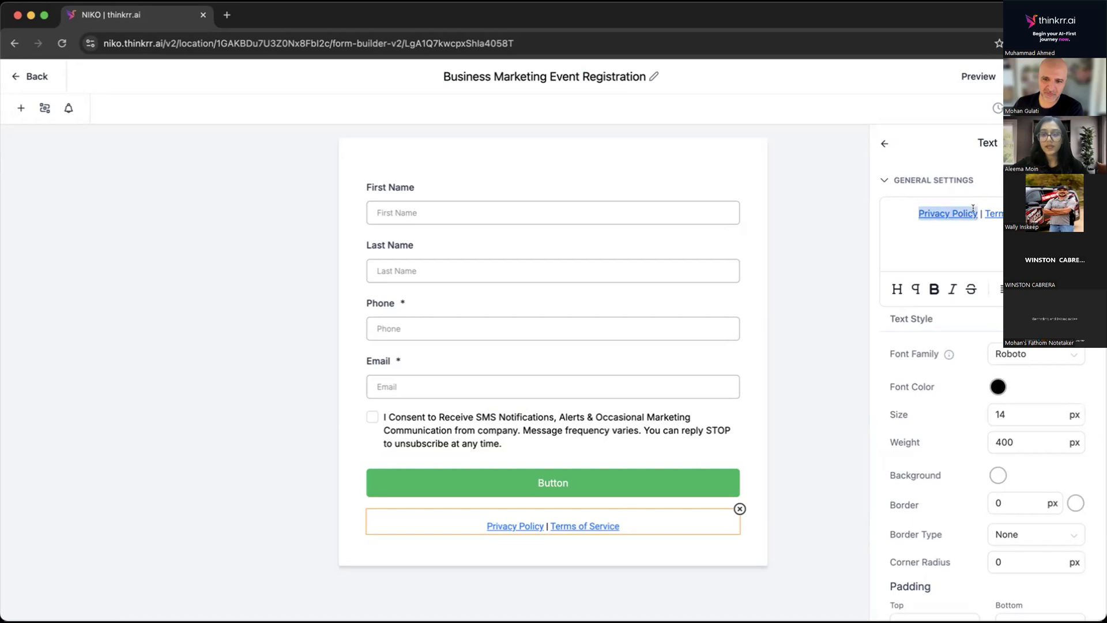
pyautogui.click(1018, 219)
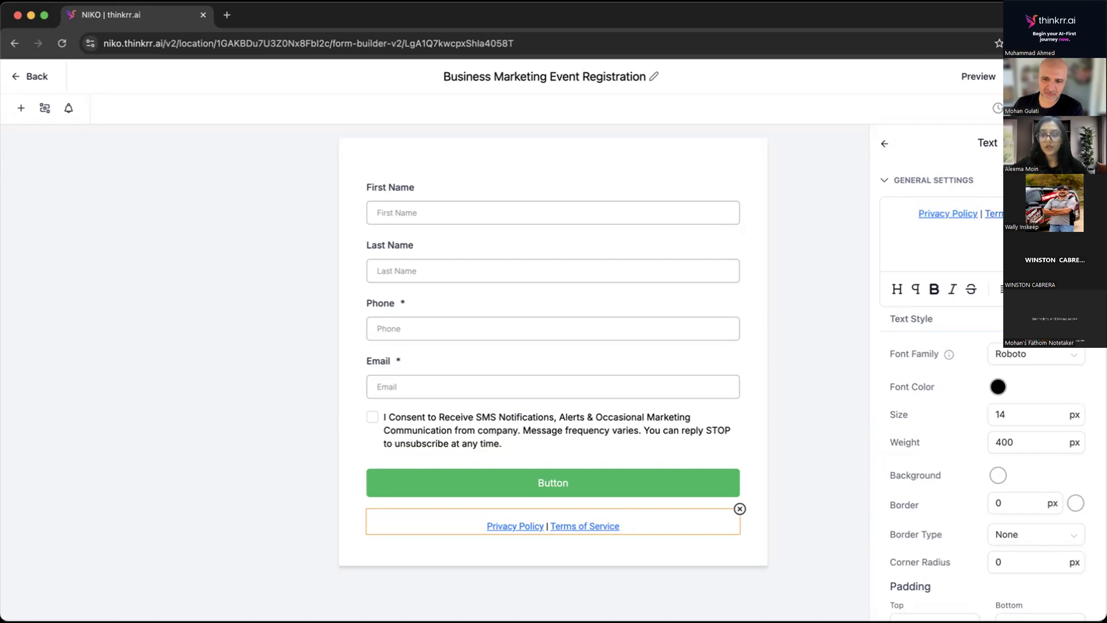
pyautogui.click(1062, 289)
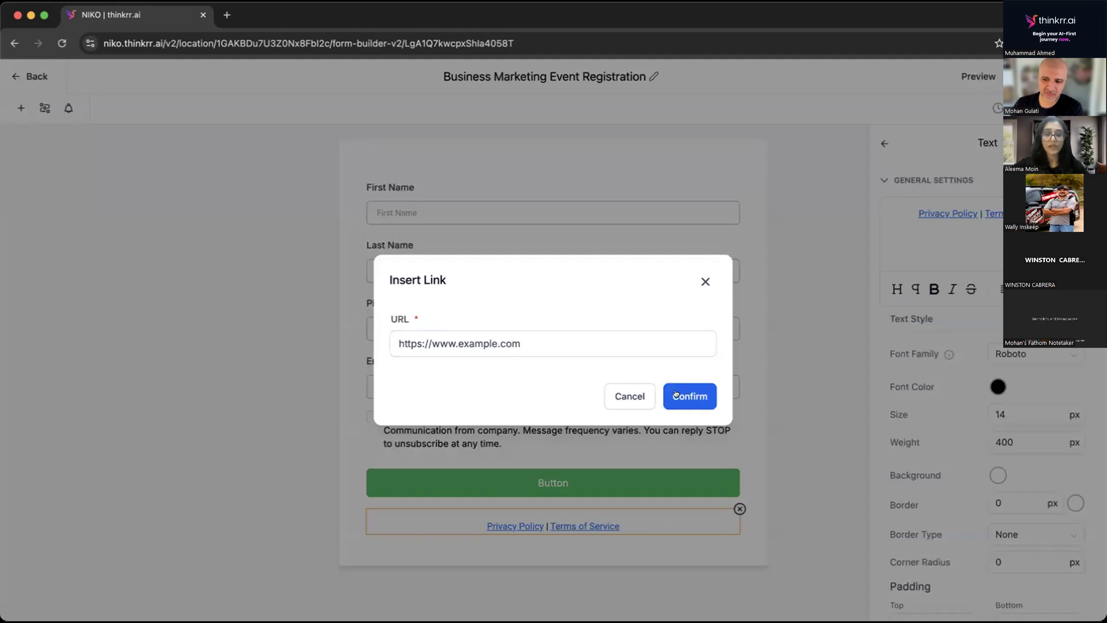
pyautogui.click(612, 396)
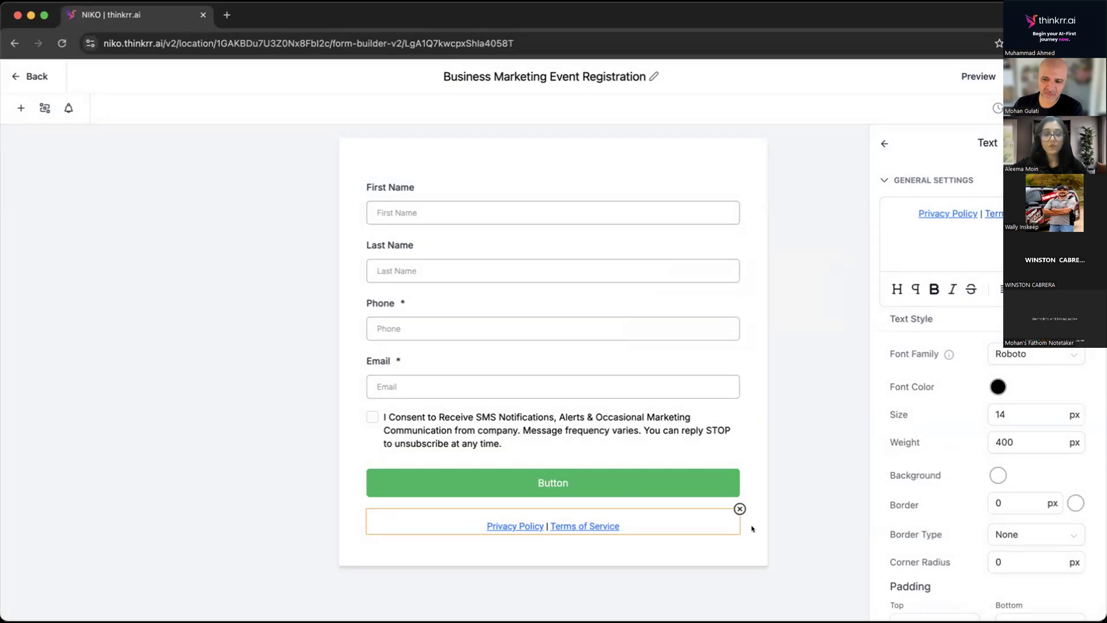
pyautogui.click(740, 509)
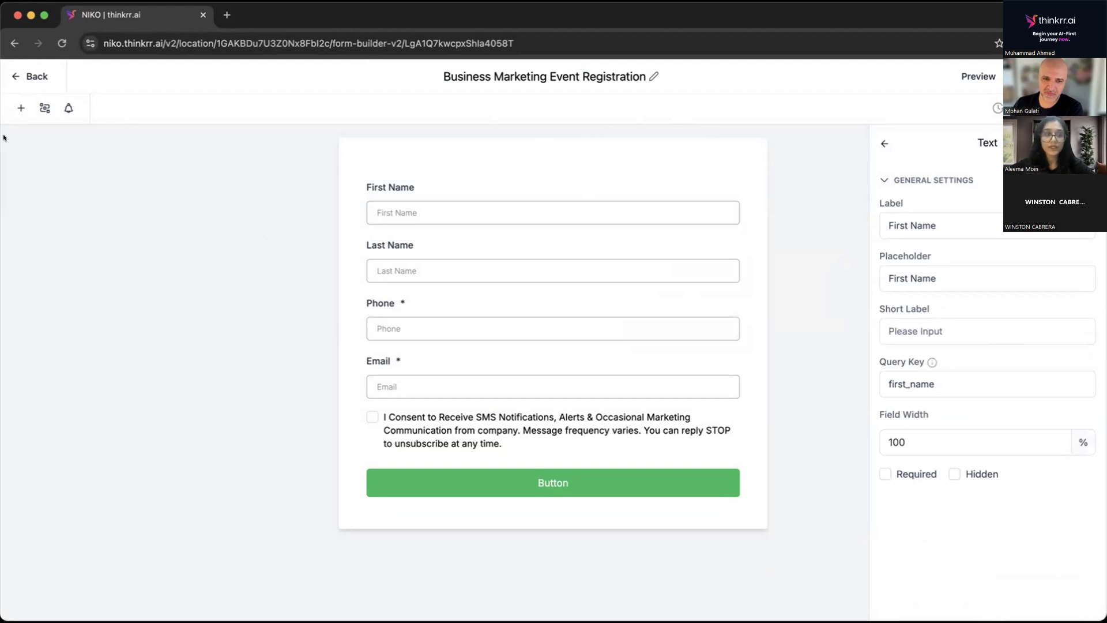
# Add the Address element to the form between the Email field and the consent checkbox.
pyautogui.click(19, 108)
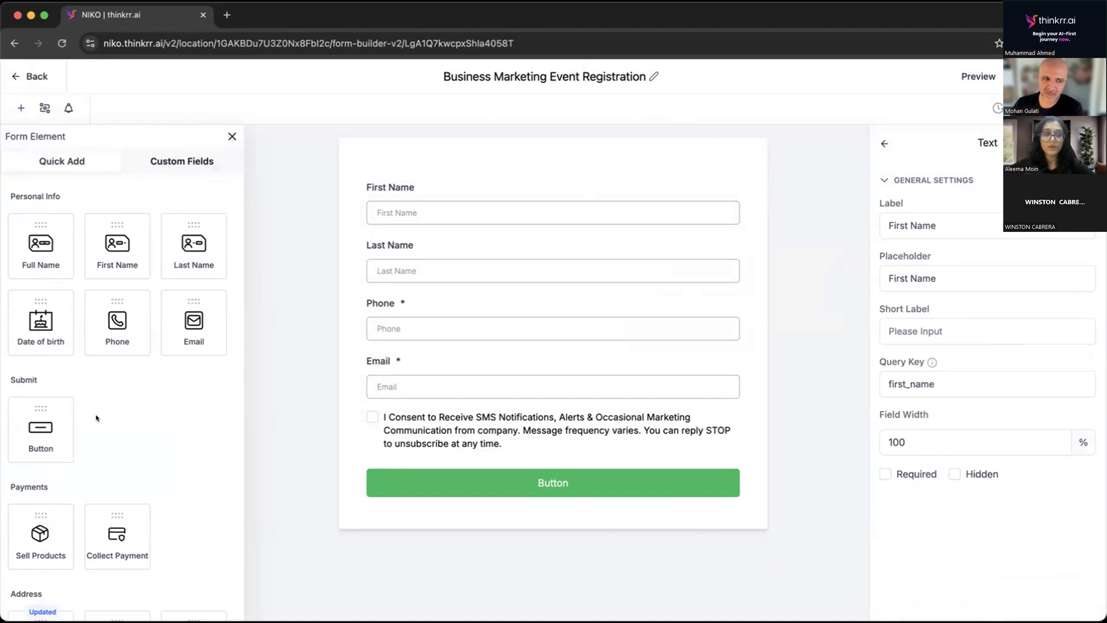
pyautogui.scroll(-2, 97, 418)
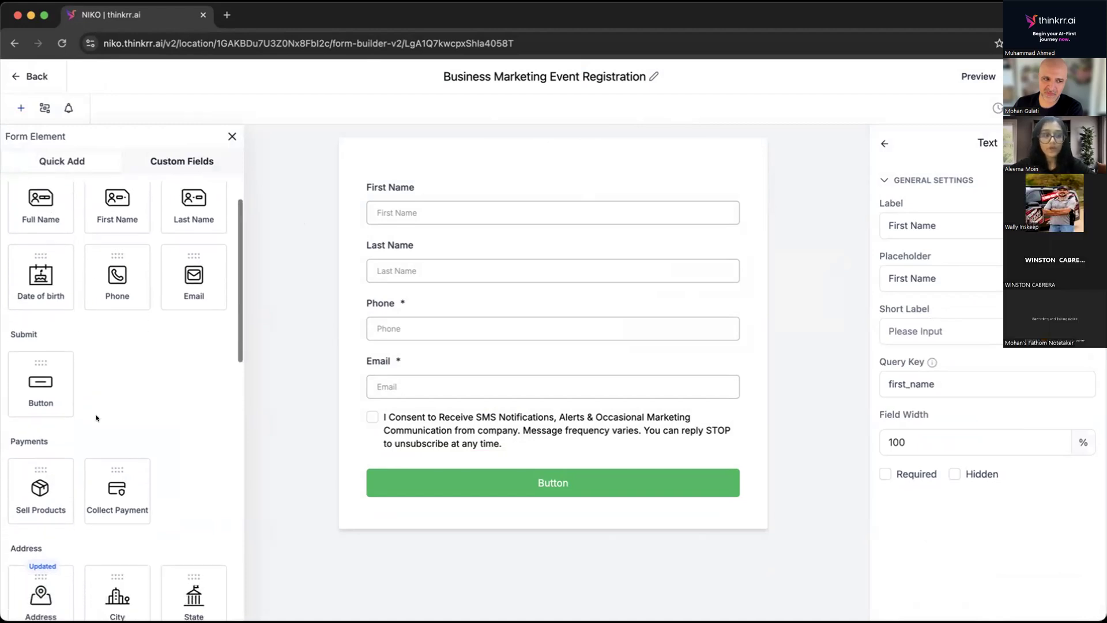
pyautogui.scroll(-5, 96, 417)
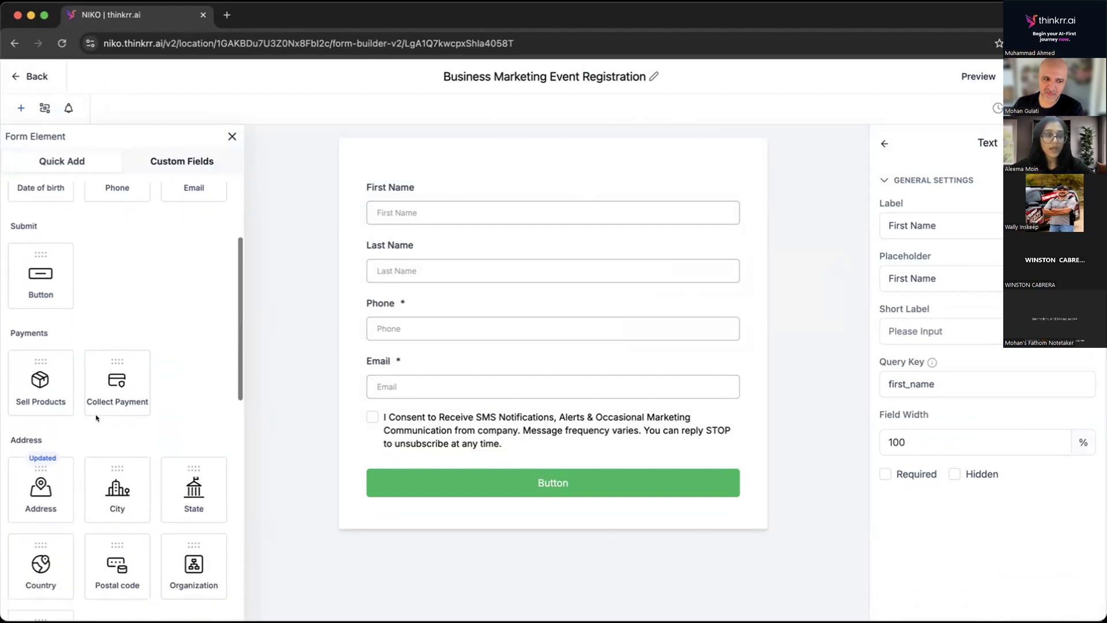
pyautogui.scroll(-2, 96, 417)
pyautogui.moveTo(26, 418); pyautogui.dragTo(403, 426)
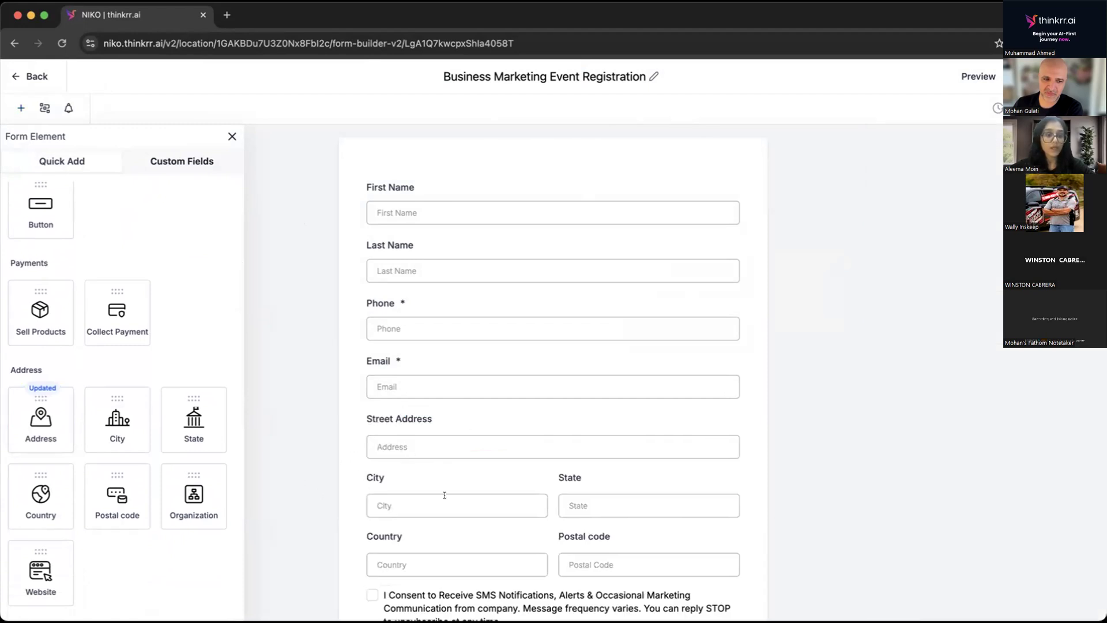
# Add a Text element to the form above the First Name field and open its settings.
pyautogui.scroll(-10, 205, 454)
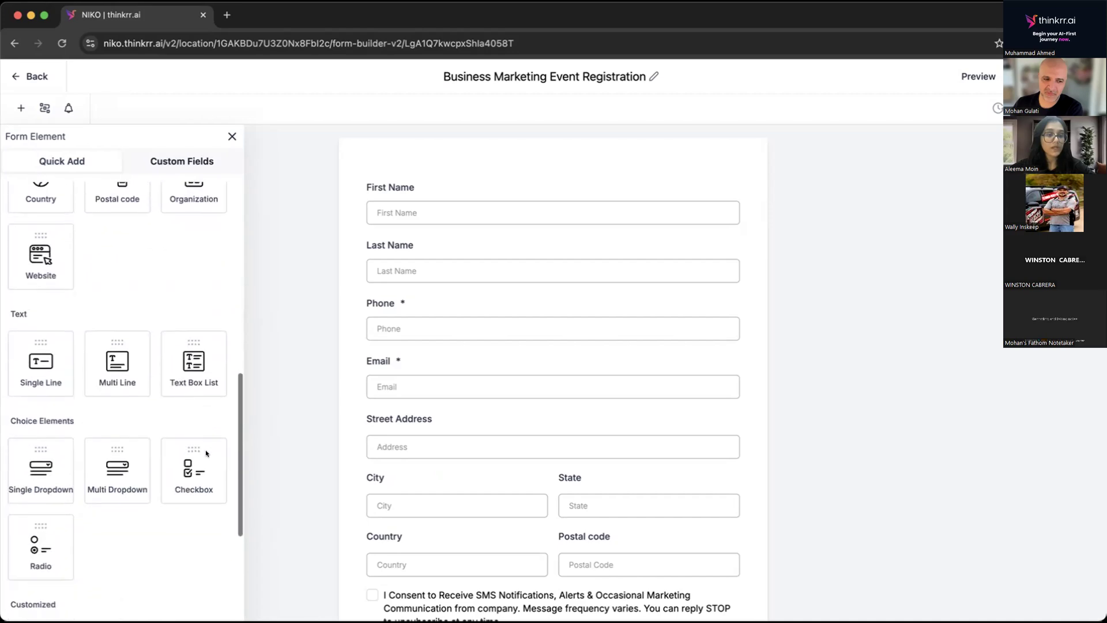
pyautogui.scroll(-7, 132, 359)
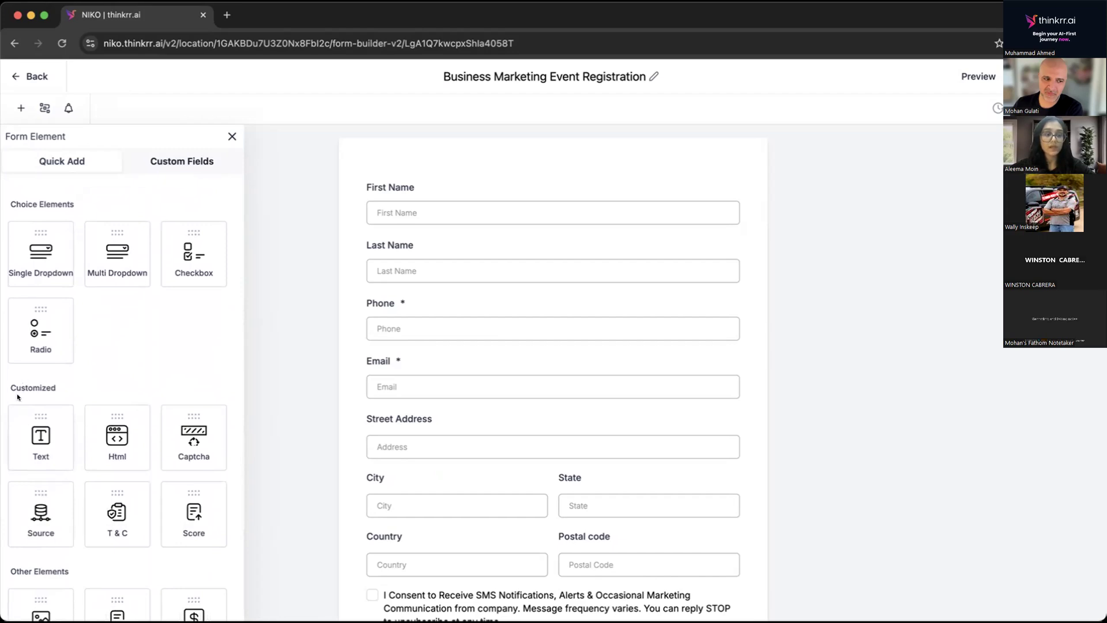
pyautogui.moveTo(27, 442); pyautogui.dragTo(395, 205)
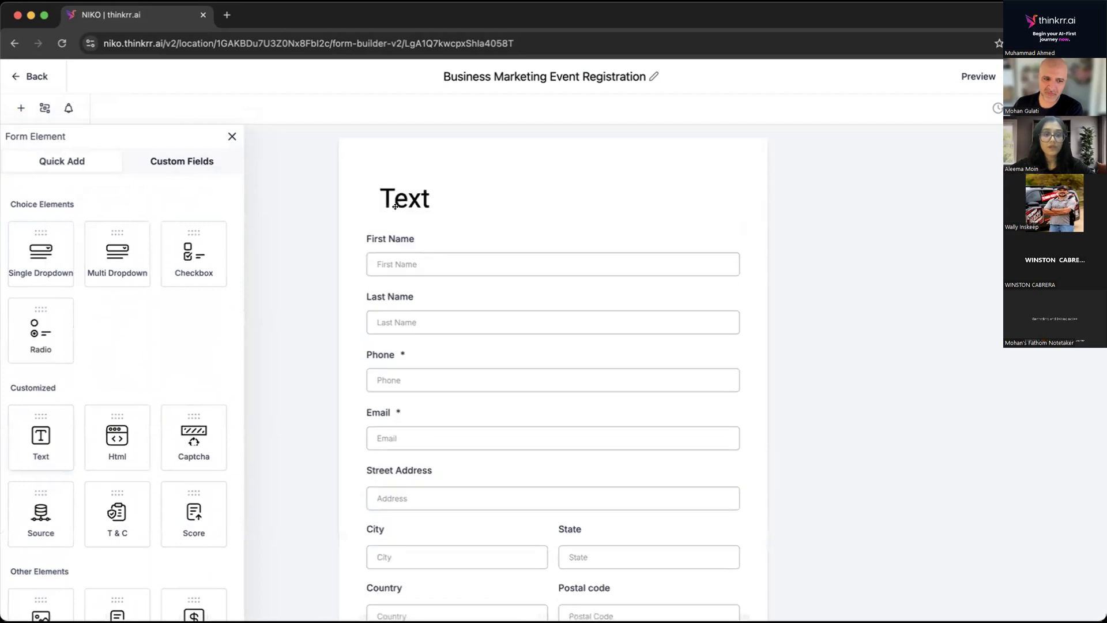
pyautogui.click(415, 189)
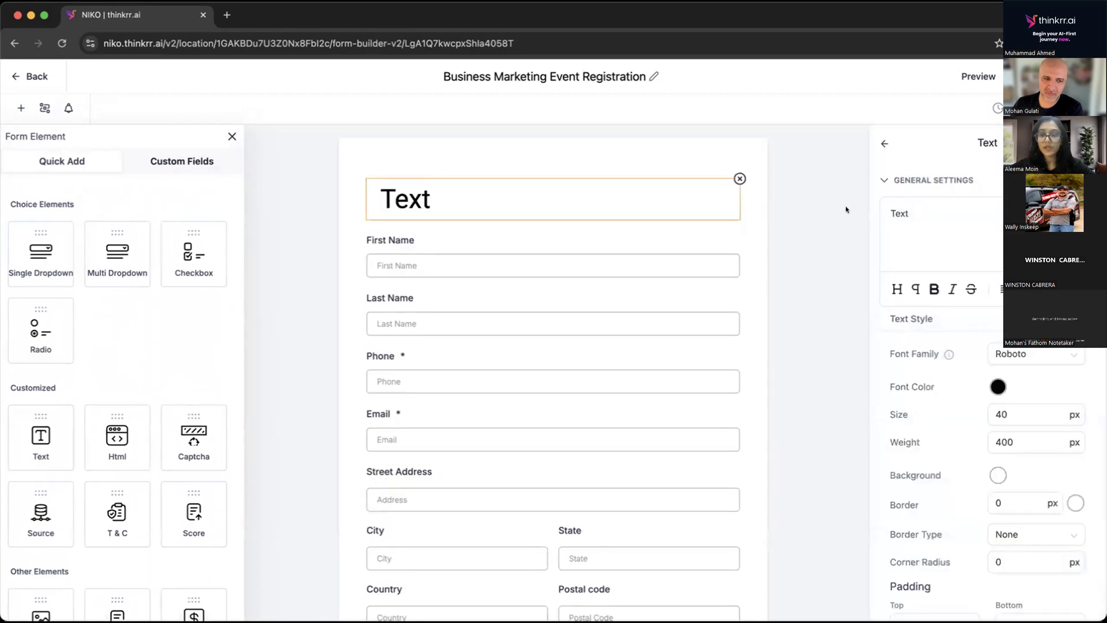
# Replace the heading element's placeholder text with "Business Marketing Event Registration Form".
pyautogui.doubleClick(900, 211)
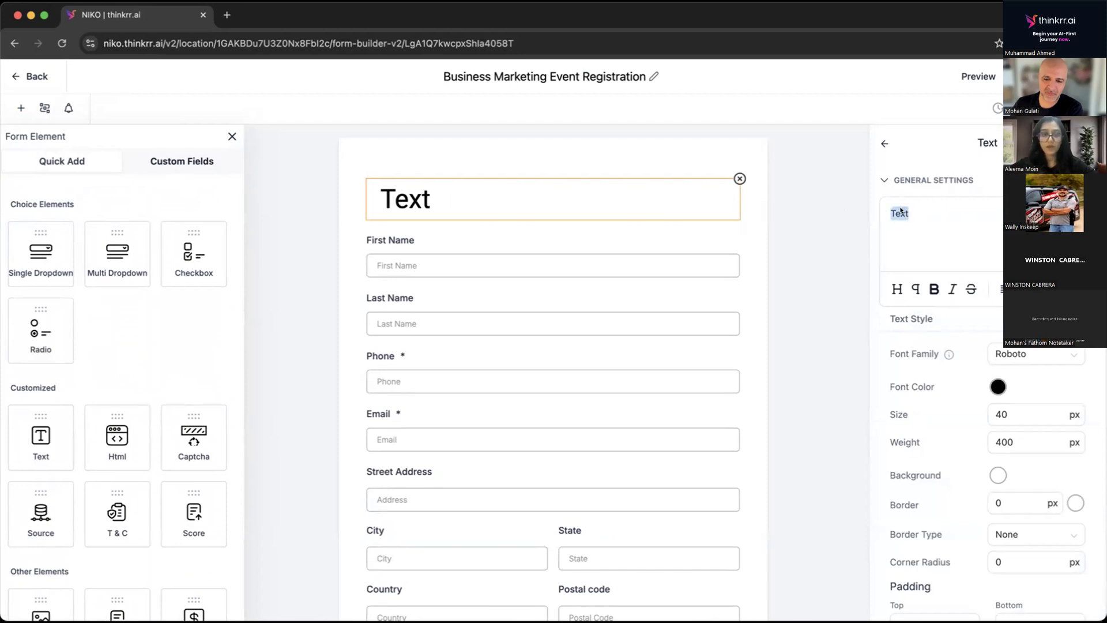
pyautogui.write('B')
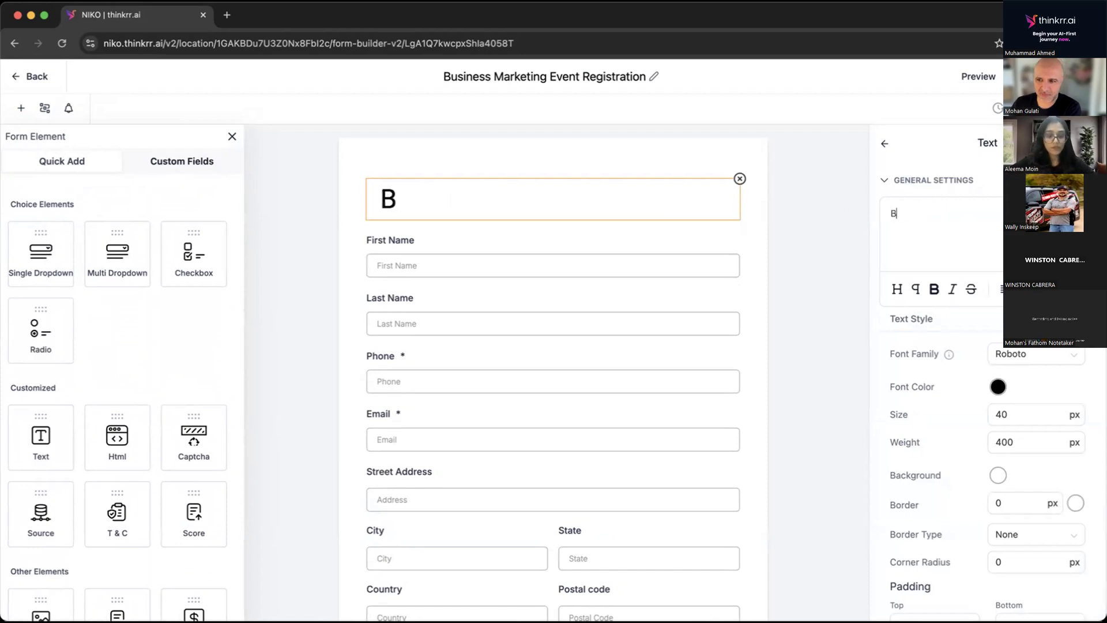
pyautogui.write('usien')
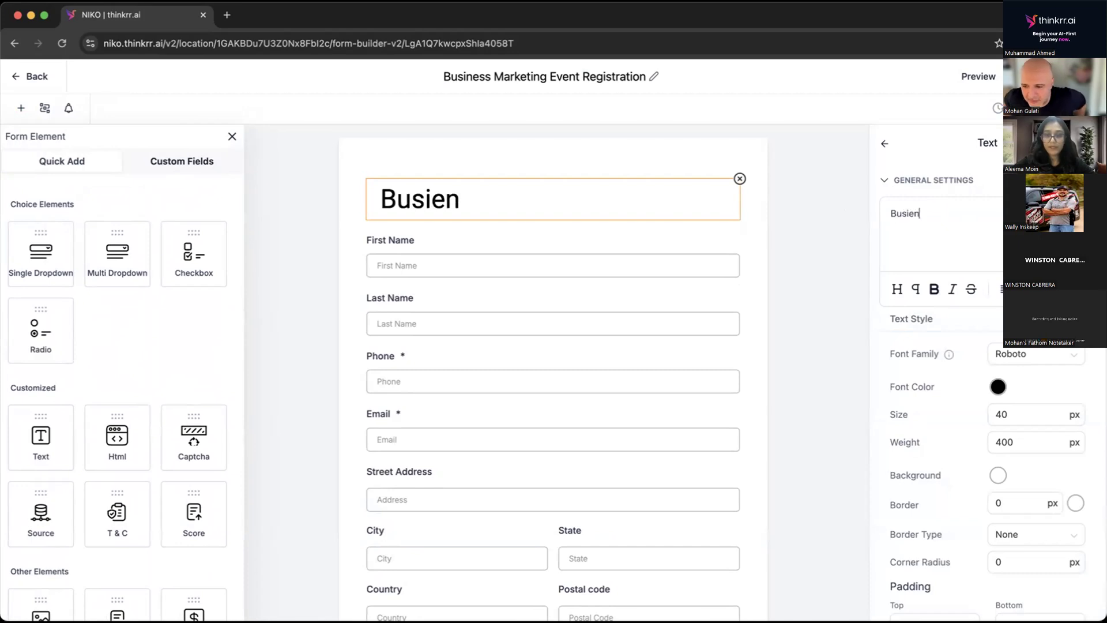
pyautogui.press('BackSpace')
pyautogui.press('BackSpace')
pyautogui.write('ness')
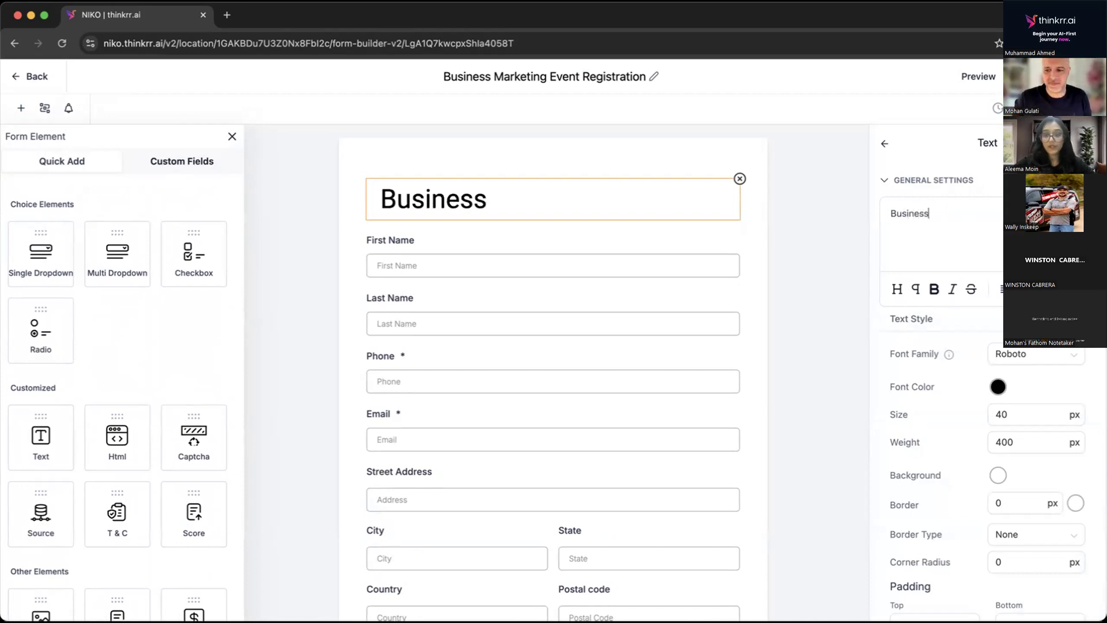
pyautogui.write(' Mar')
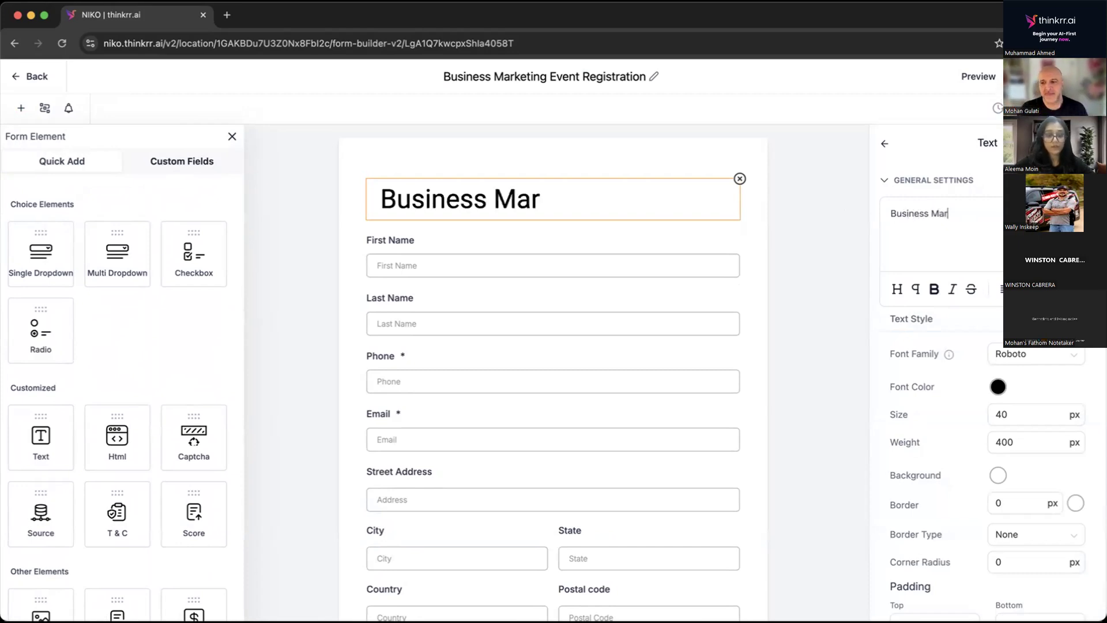
pyautogui.write('keting ')
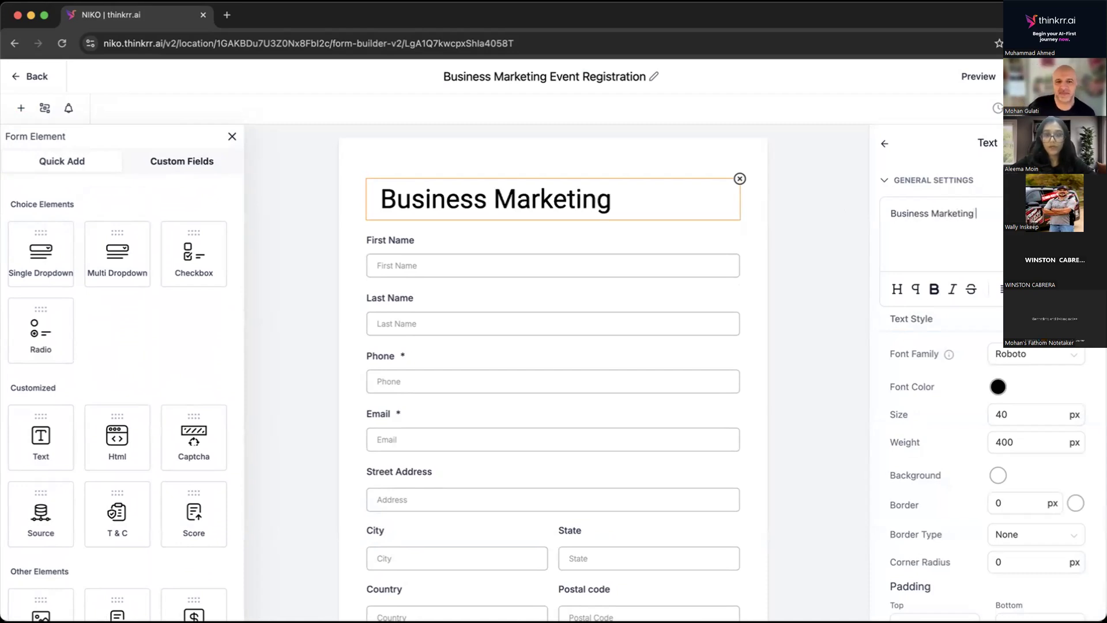
pyautogui.write('Event')
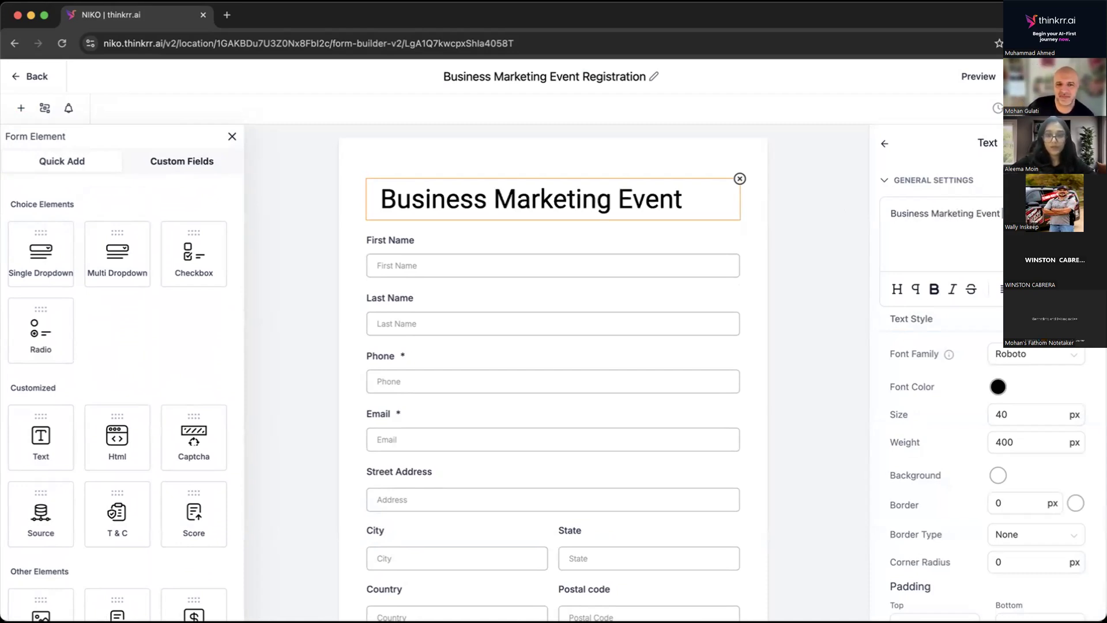
pyautogui.write(' Reg')
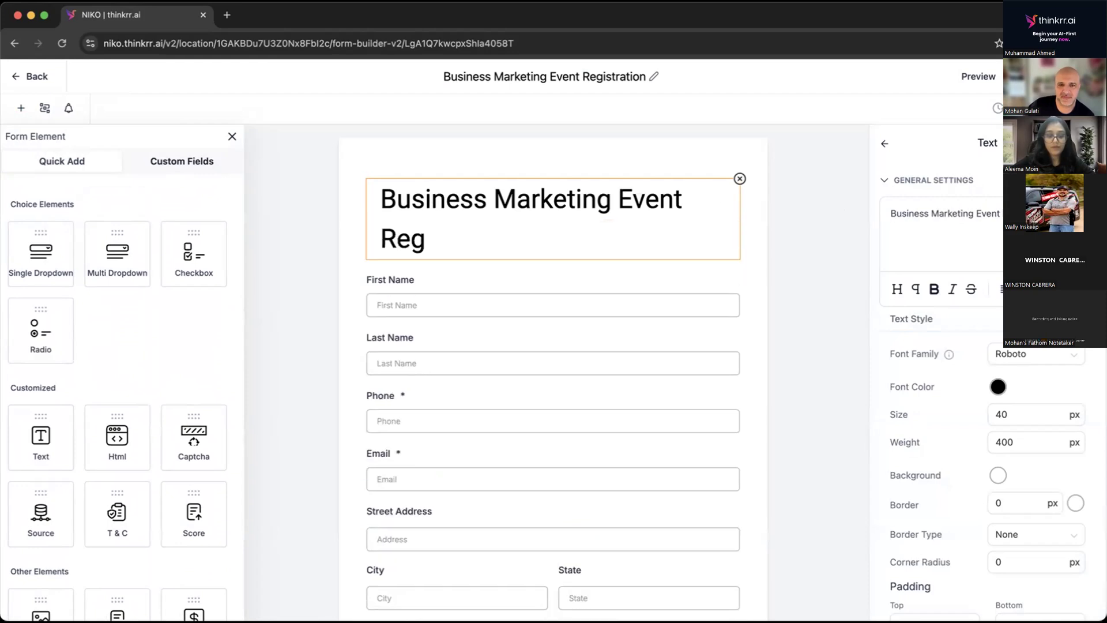
pyautogui.write('istration')
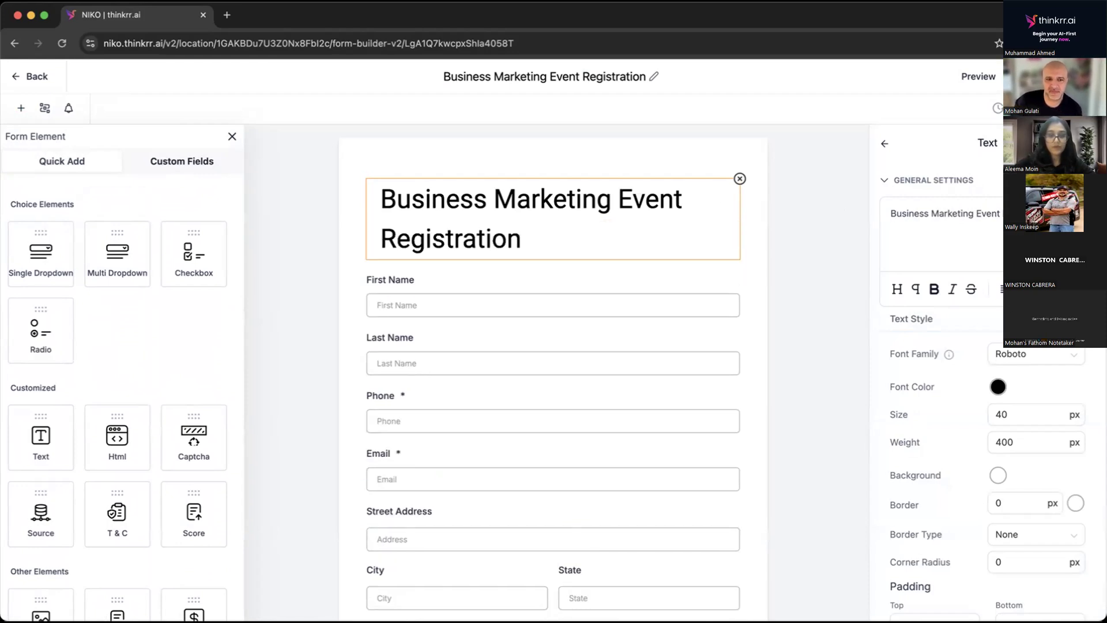
pyautogui.write(' Form')
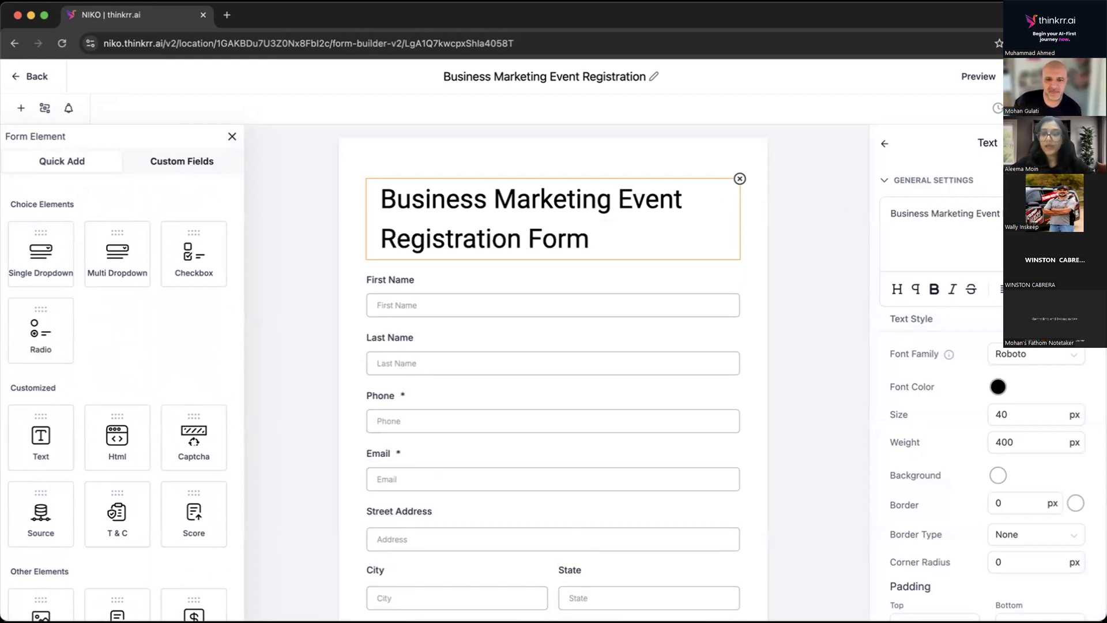
# Set the heading's font size to 25 px and make its text bold.
pyautogui.doubleClick(1000, 413)
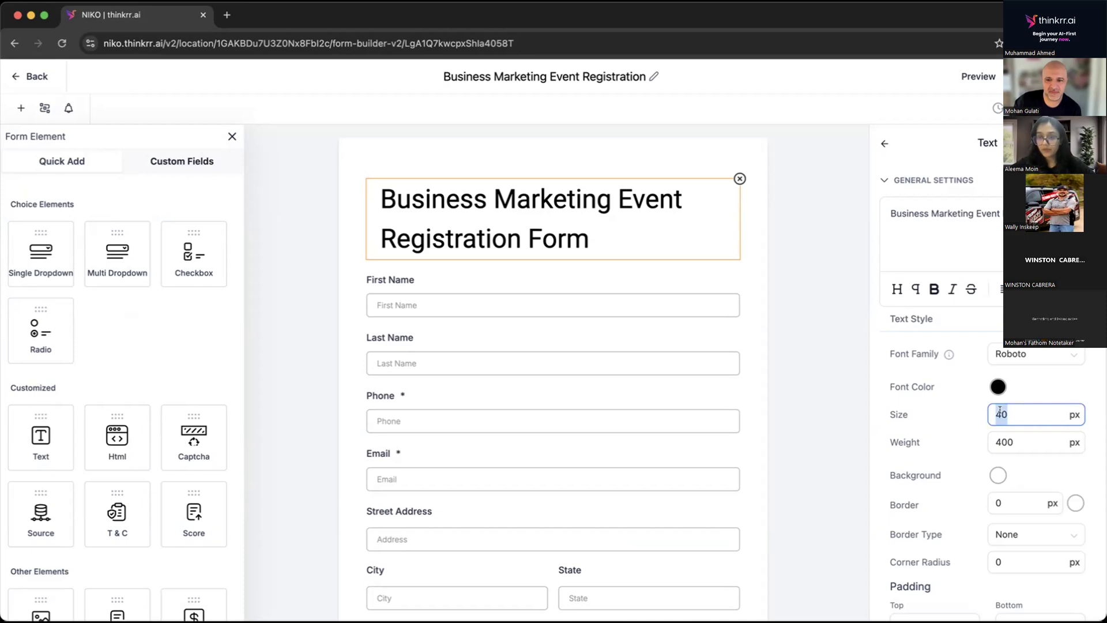
pyautogui.write('2')
pyautogui.press('BackSpace')
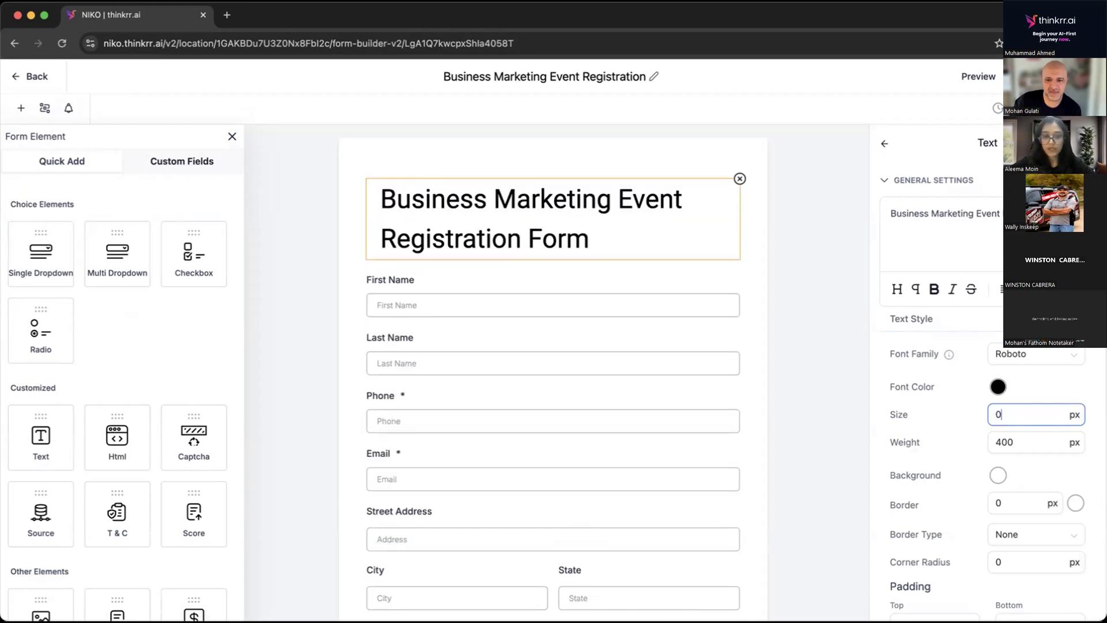
pyautogui.write('25')
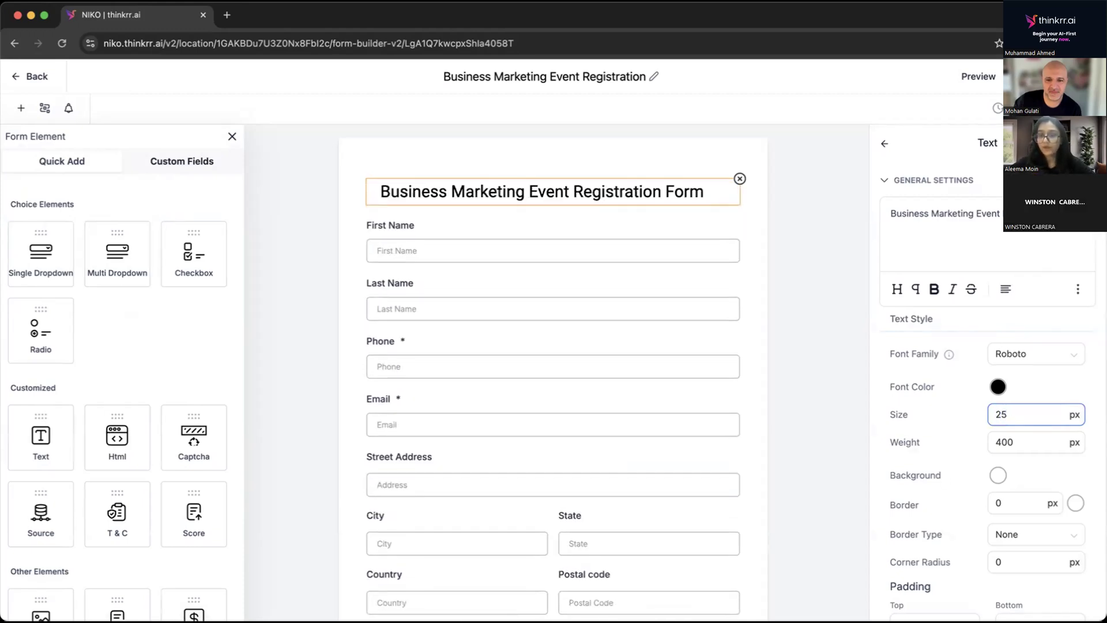
pyautogui.moveTo(915, 228); pyautogui.dragTo(884, 212)
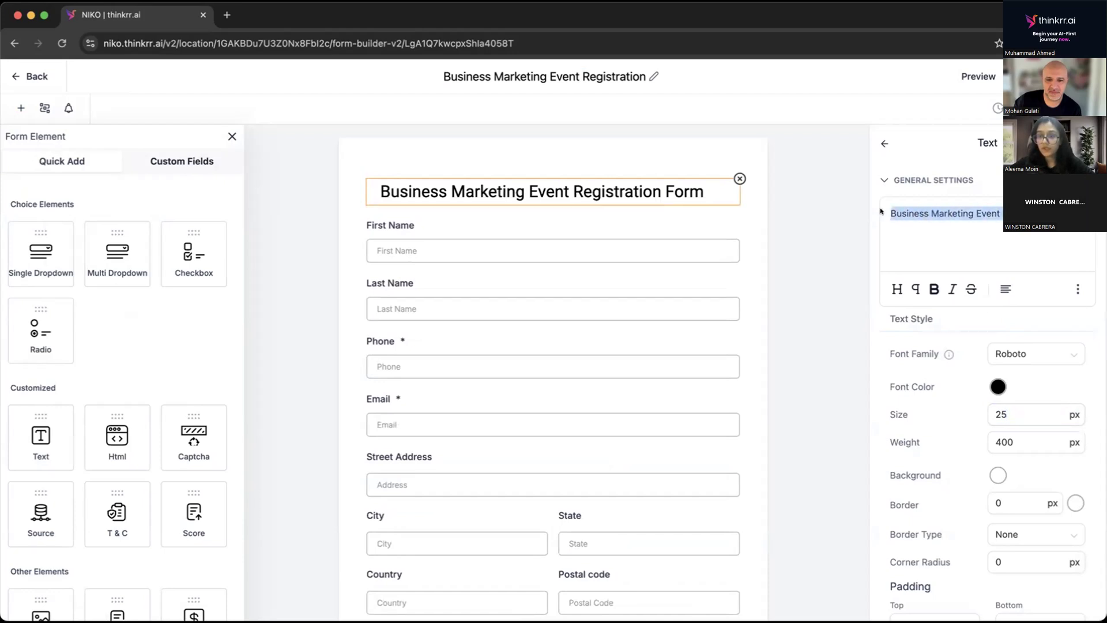
pyautogui.click(930, 287)
# Set the heading's font color to white and its background to near-black #060606FF.
pyautogui.scroll(-3, 980, 411)
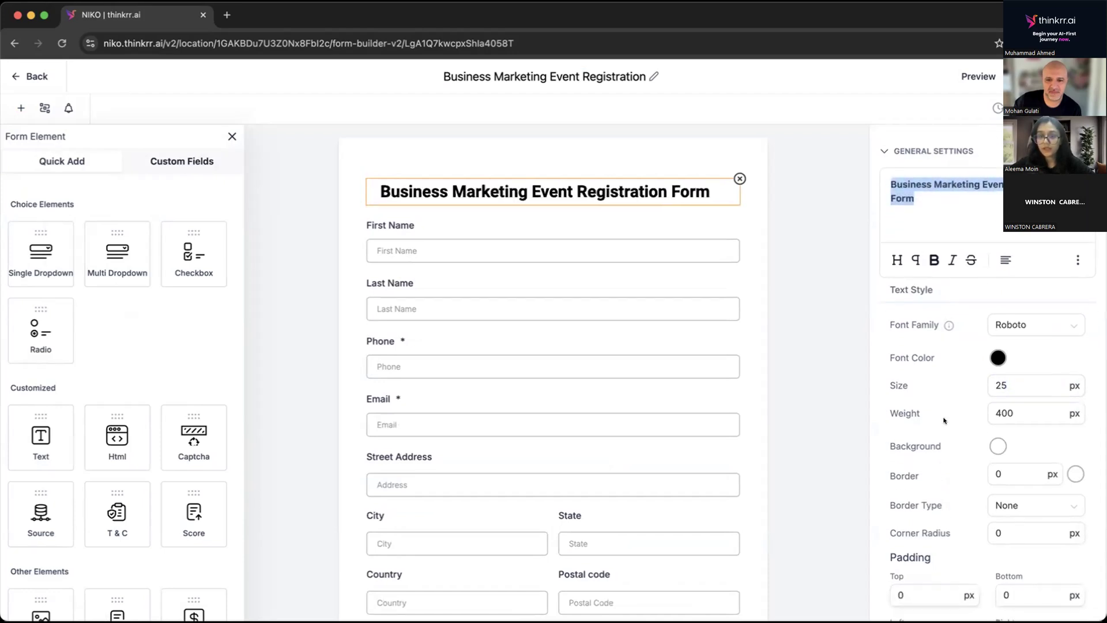
pyautogui.click(997, 309)
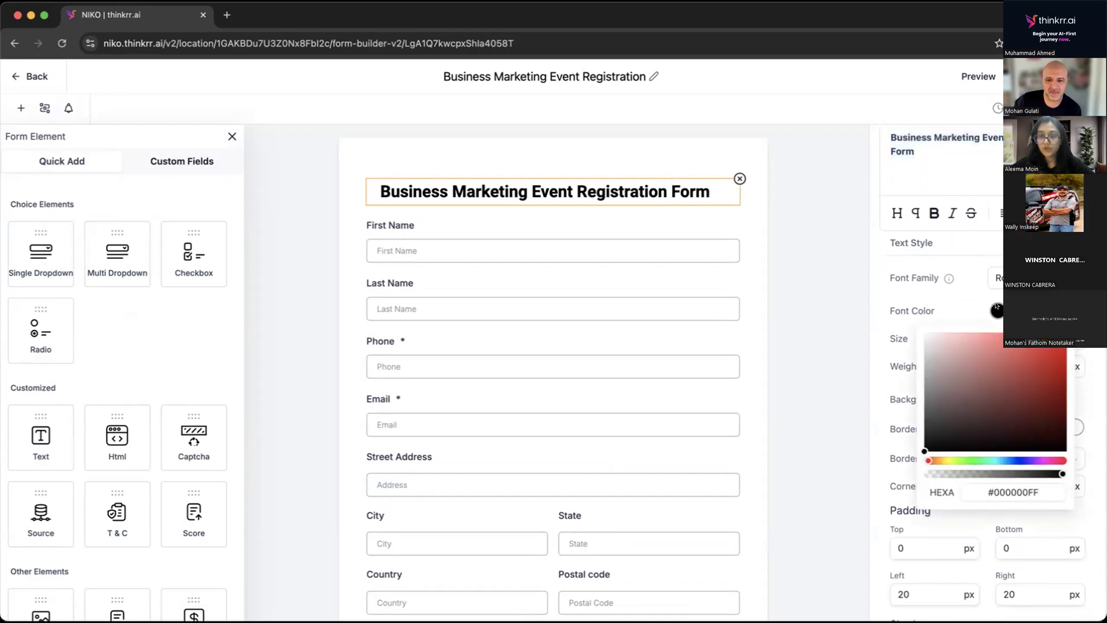
pyautogui.click(925, 333)
pyautogui.click(925, 333)
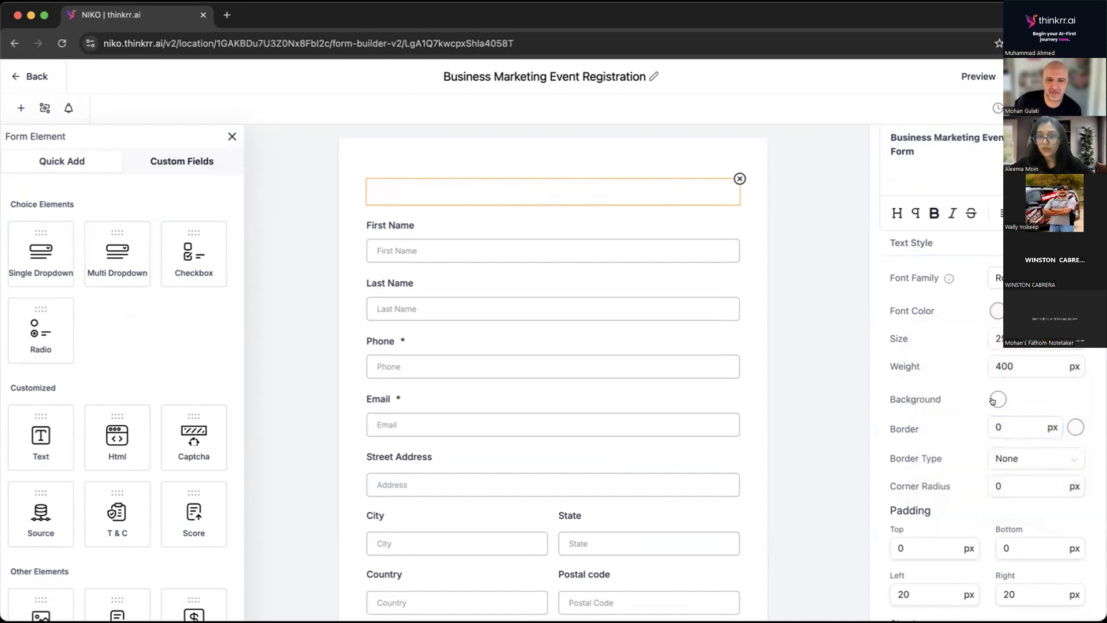
pyautogui.click(993, 401)
pyautogui.click(923, 535)
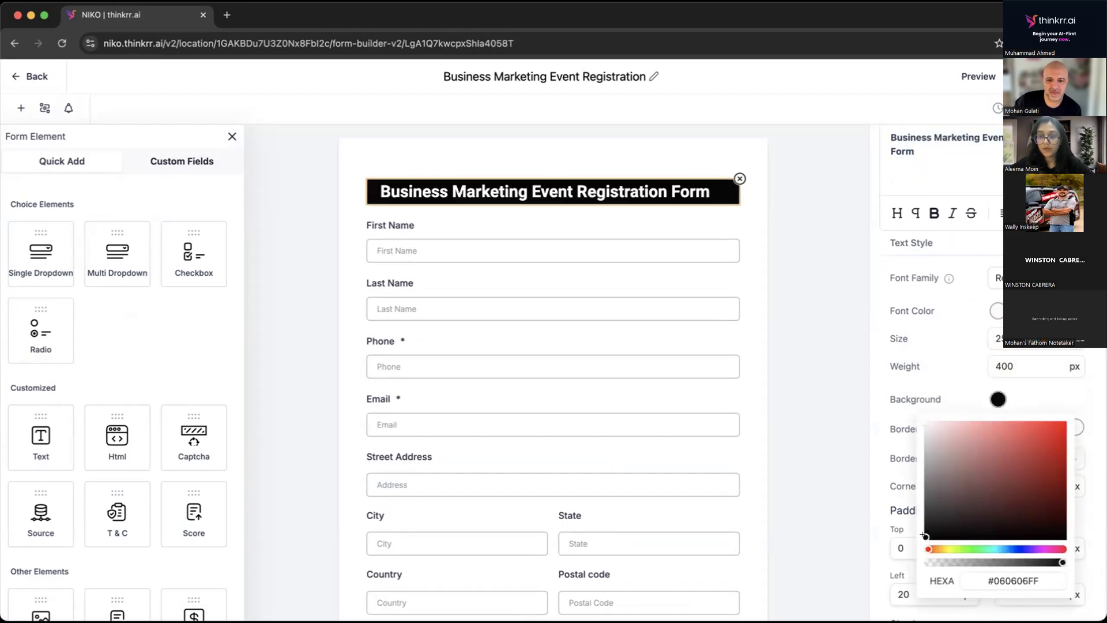
# Set the heading's corner radius to 4 px and close its settings.
pyautogui.click(998, 338)
pyautogui.scroll(-2, 1005, 419)
pyautogui.click(1005, 420)
pyautogui.press('BackSpace')
pyautogui.write('4')
pyautogui.click(867, 196)
pyautogui.click(824, 208)
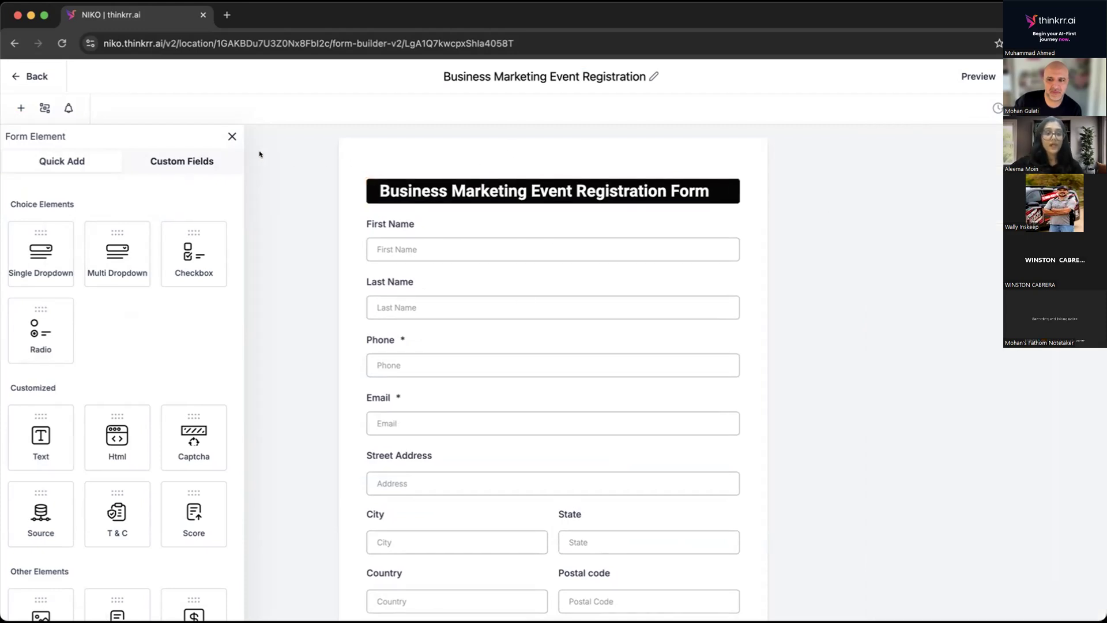
# Start a new custom field of the Single Line text type and proceed to its details.
pyautogui.scroll(-5, 509, 356)
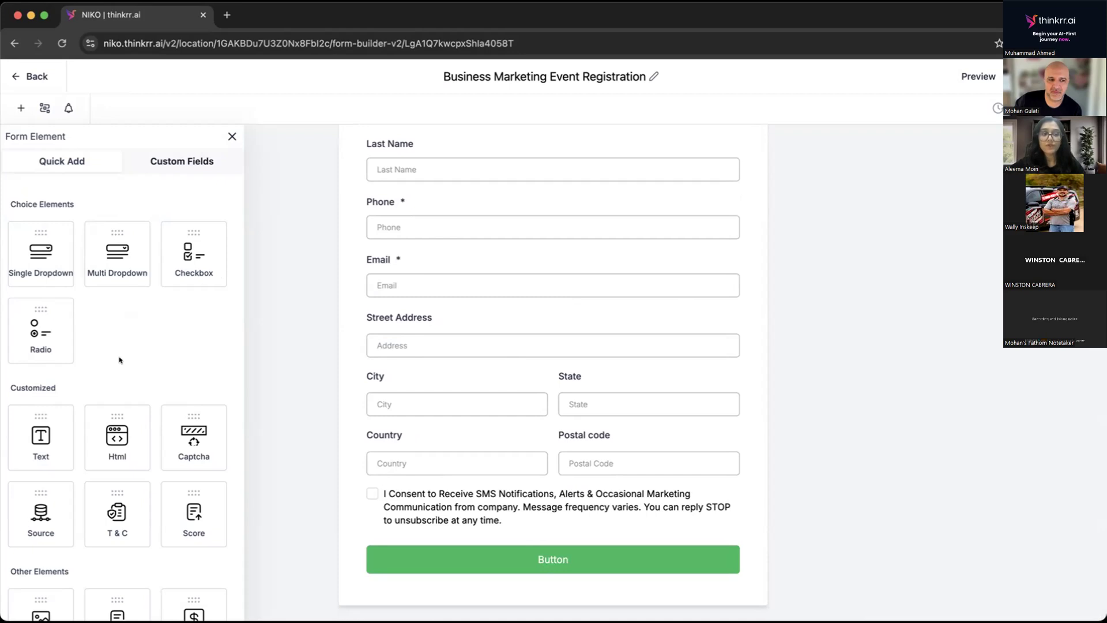
pyautogui.click(172, 155)
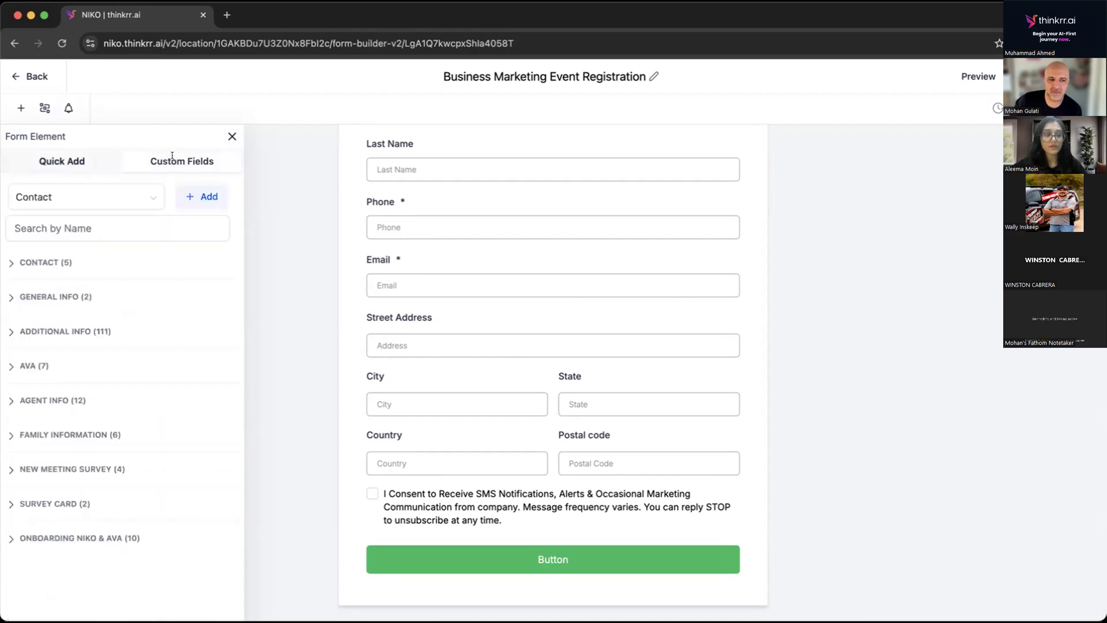
pyautogui.click(198, 195)
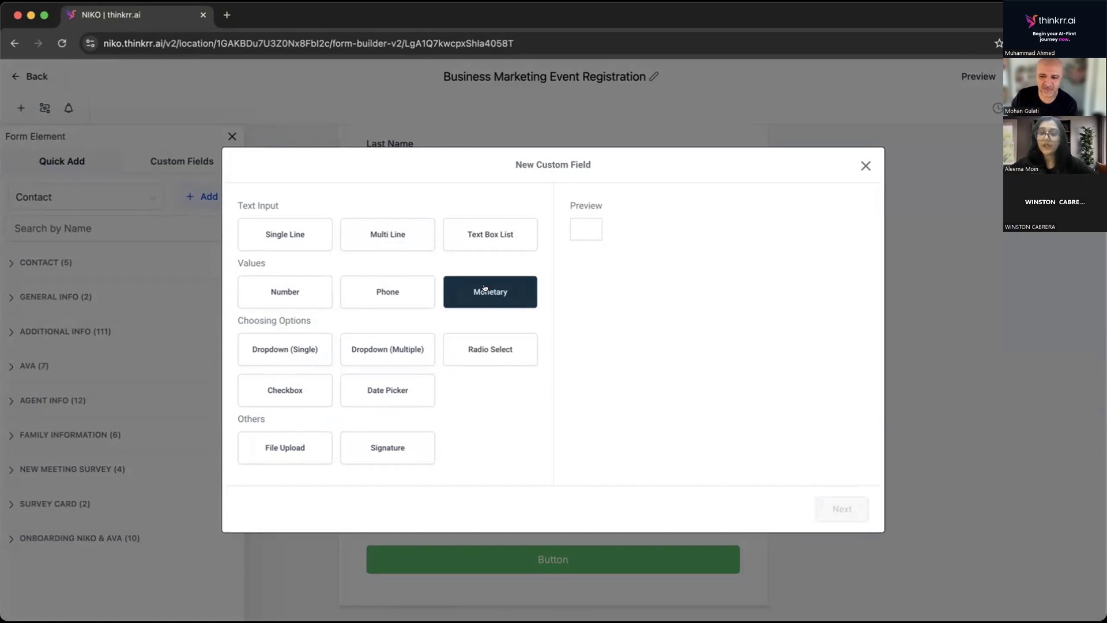
pyautogui.click(284, 235)
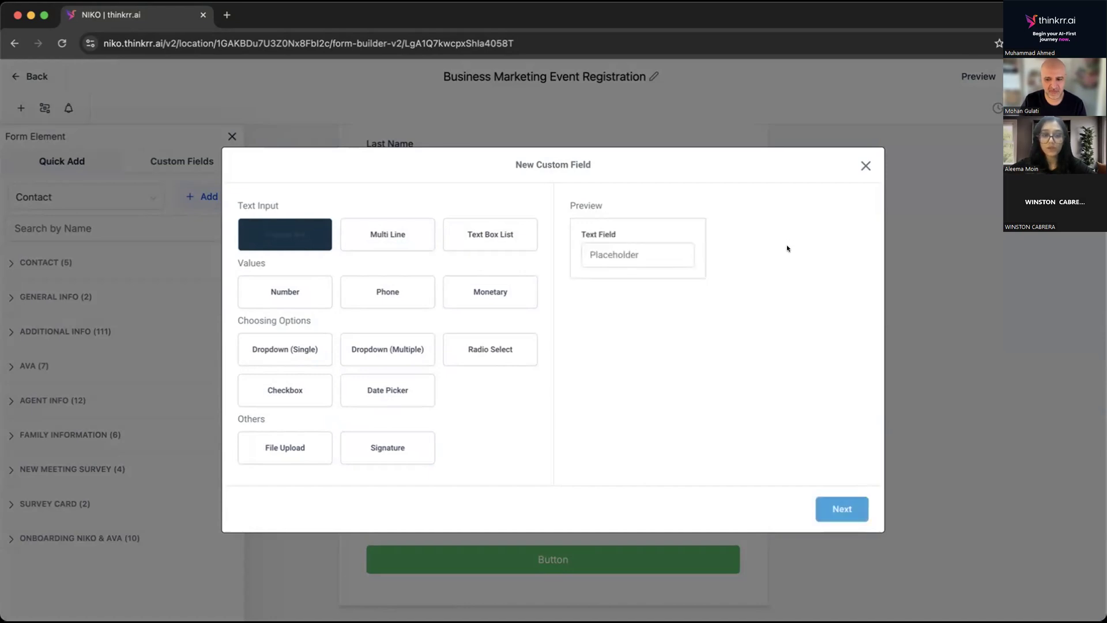
pyautogui.click(849, 504)
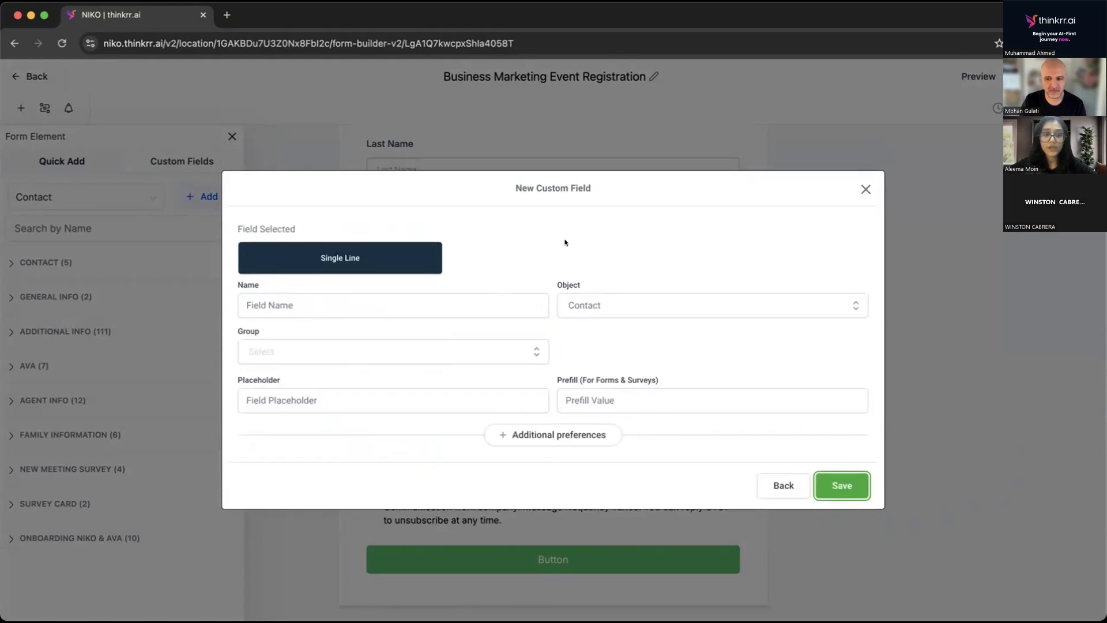
# Name the new custom field "What is your business niche?".
pyautogui.click(363, 303)
pyautogui.write('Waht')
pyautogui.press('BackSpace')
pyautogui.press('BackSpace')
pyautogui.press('BackSpace')
pyautogui.press('BackSpace')
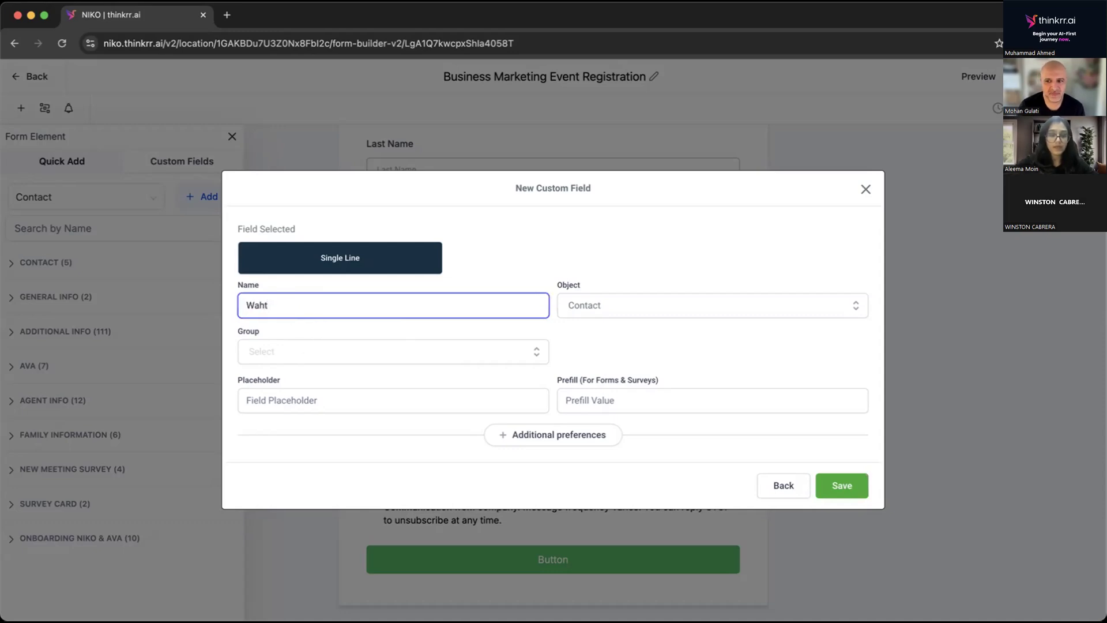
pyautogui.write('hat is your busien')
pyautogui.press('BackSpace')
pyautogui.press('BackSpace')
pyautogui.write('ness. ni')
pyautogui.press('BackSpace')
pyautogui.press('BackSpace')
pyautogui.write('niche?')
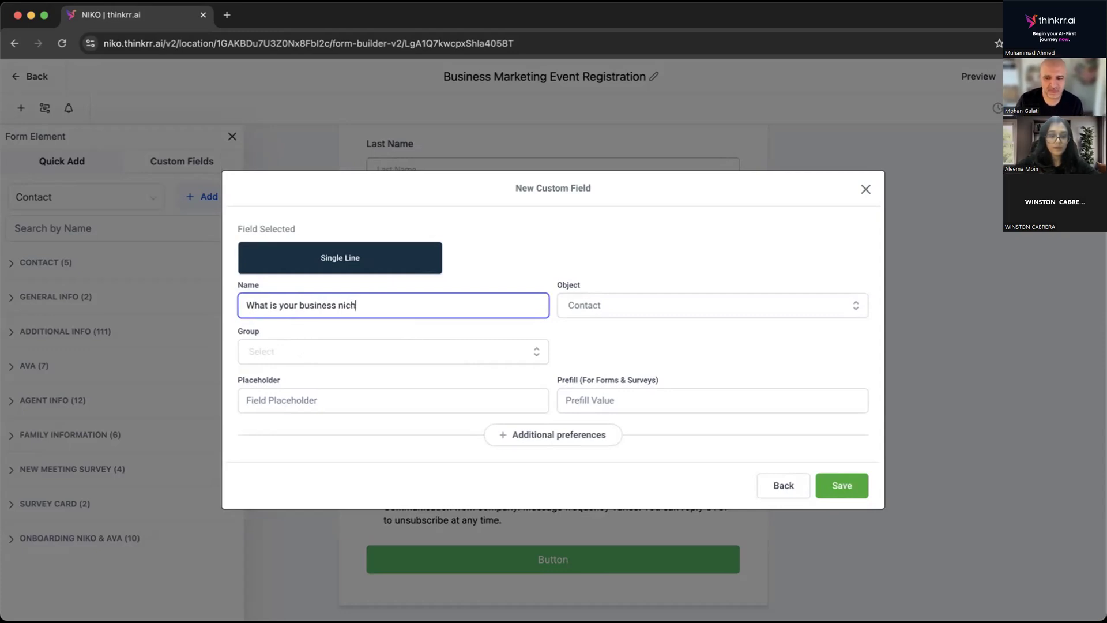
# Keep Contact as the custom field's object, assign it to the Additional Info group, and save the field.
pyautogui.click(581, 305)
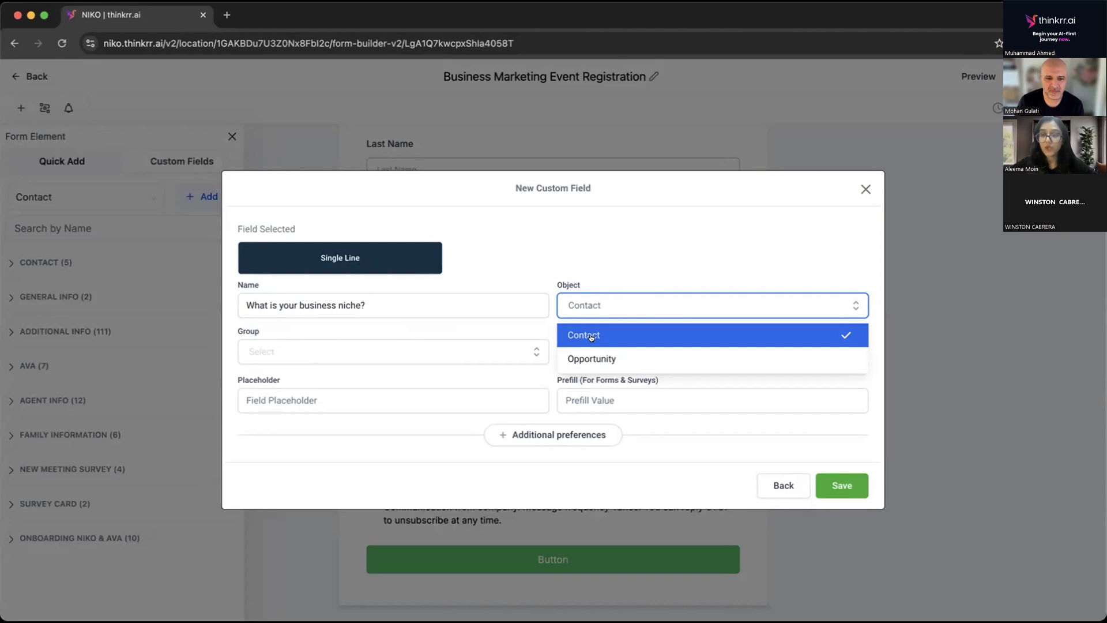
pyautogui.click(555, 232)
pyautogui.click(348, 350)
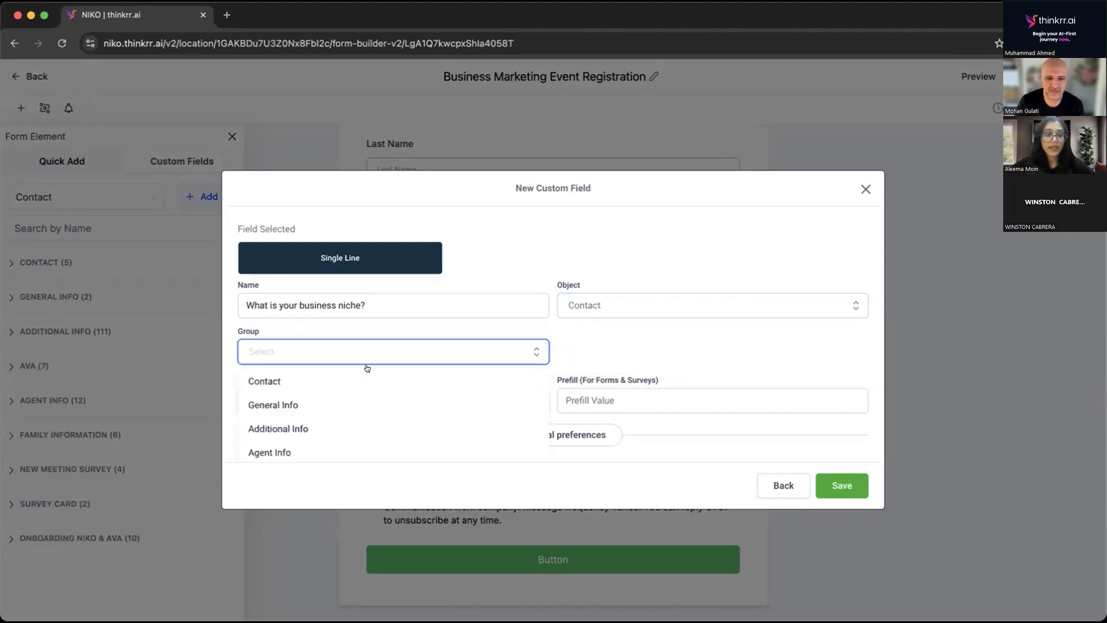
pyautogui.click(299, 427)
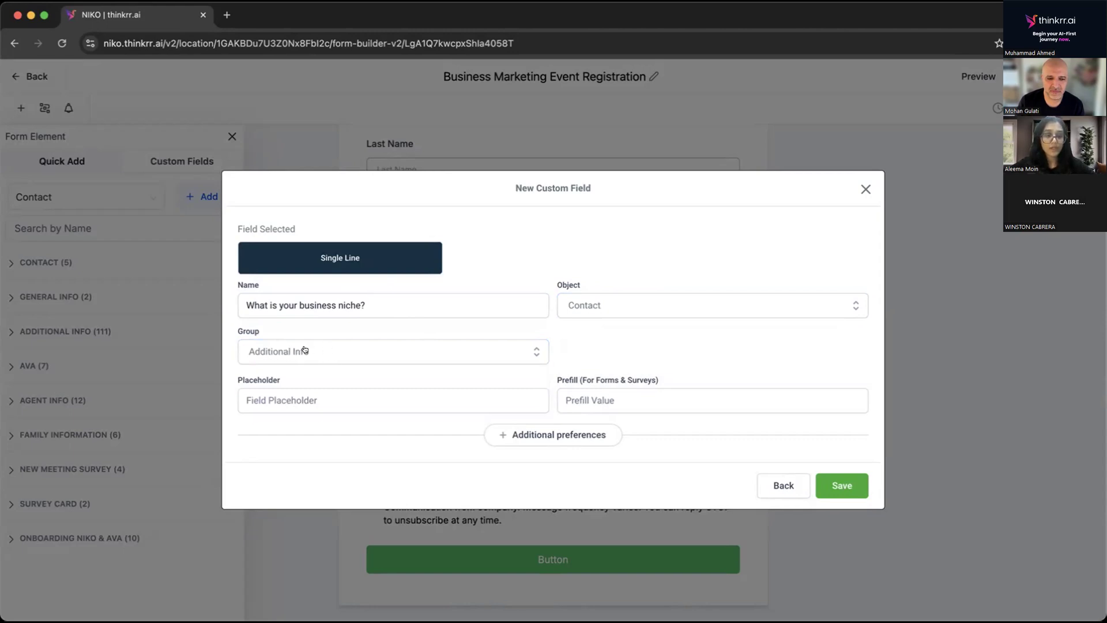
pyautogui.click(832, 486)
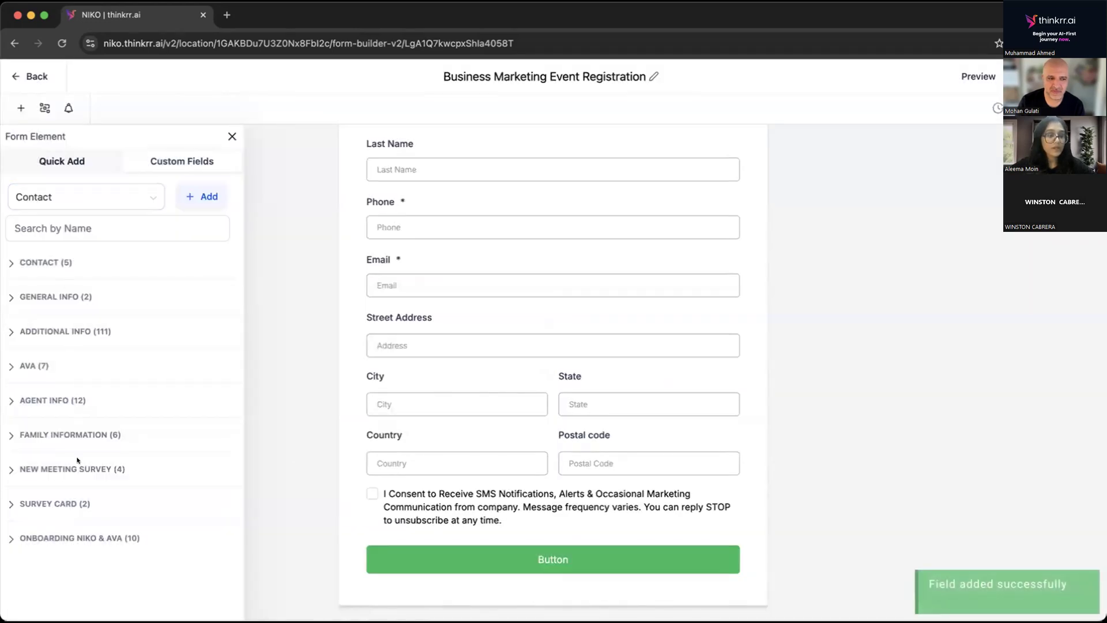
# Search the Additional Info fields for "what is your" and insert "What is your business niche?" above the SMS consent checkbox.
pyautogui.click(50, 330)
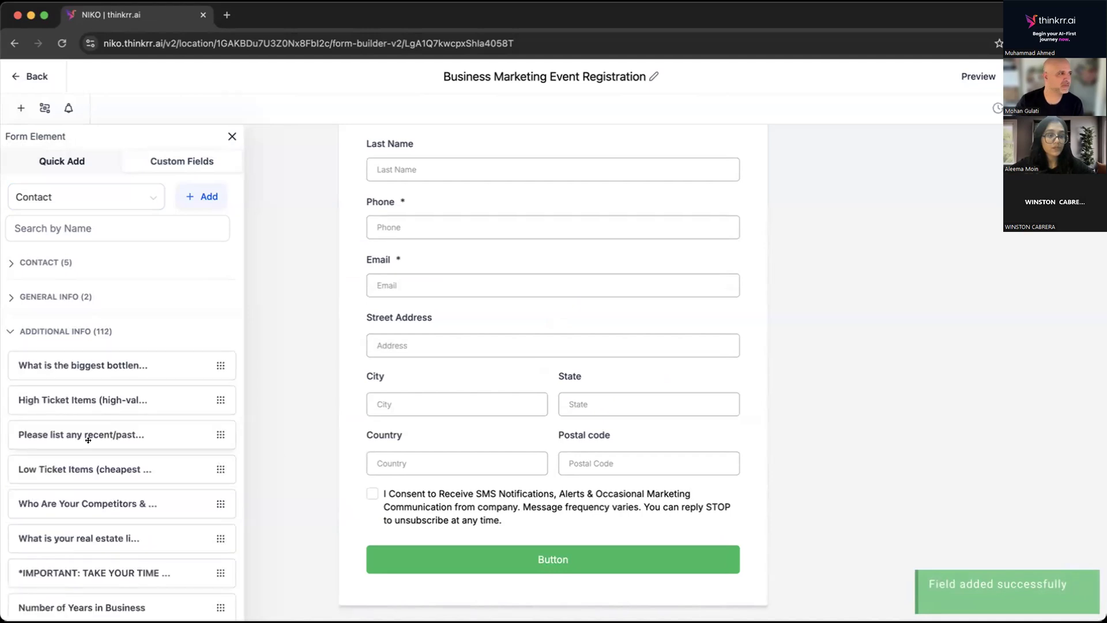
pyautogui.scroll(-1, 89, 430)
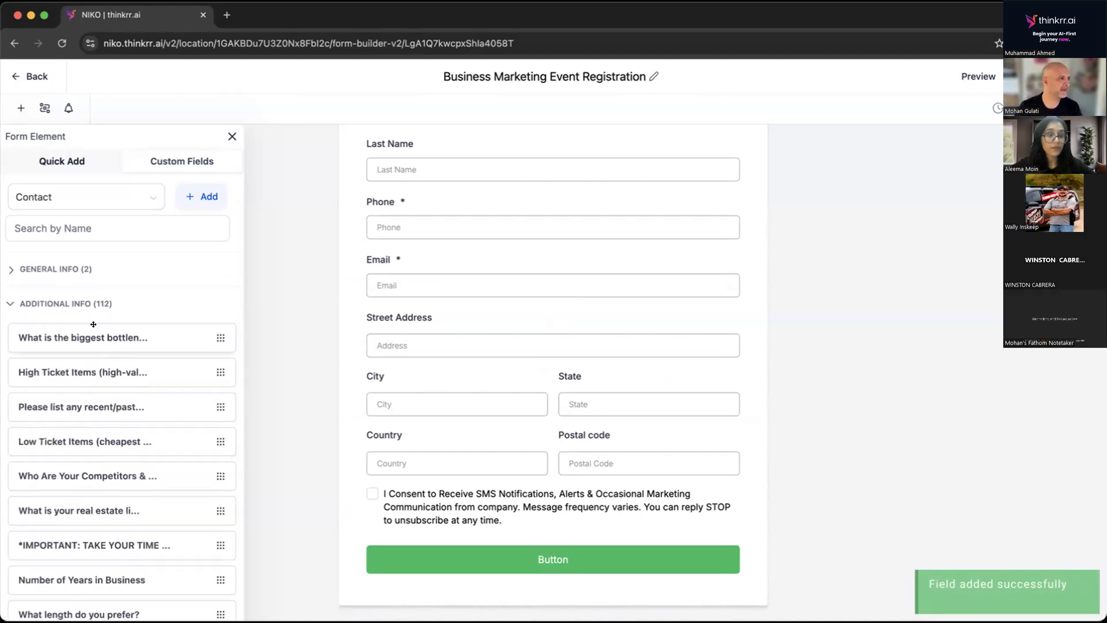
pyautogui.click(49, 220)
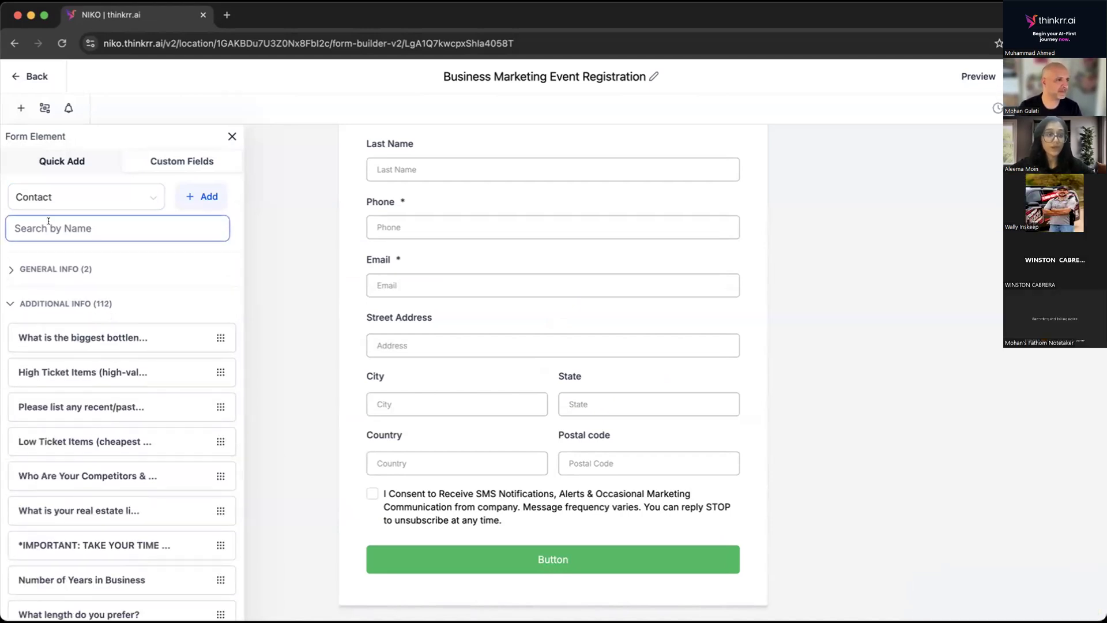
pyautogui.write('what ')
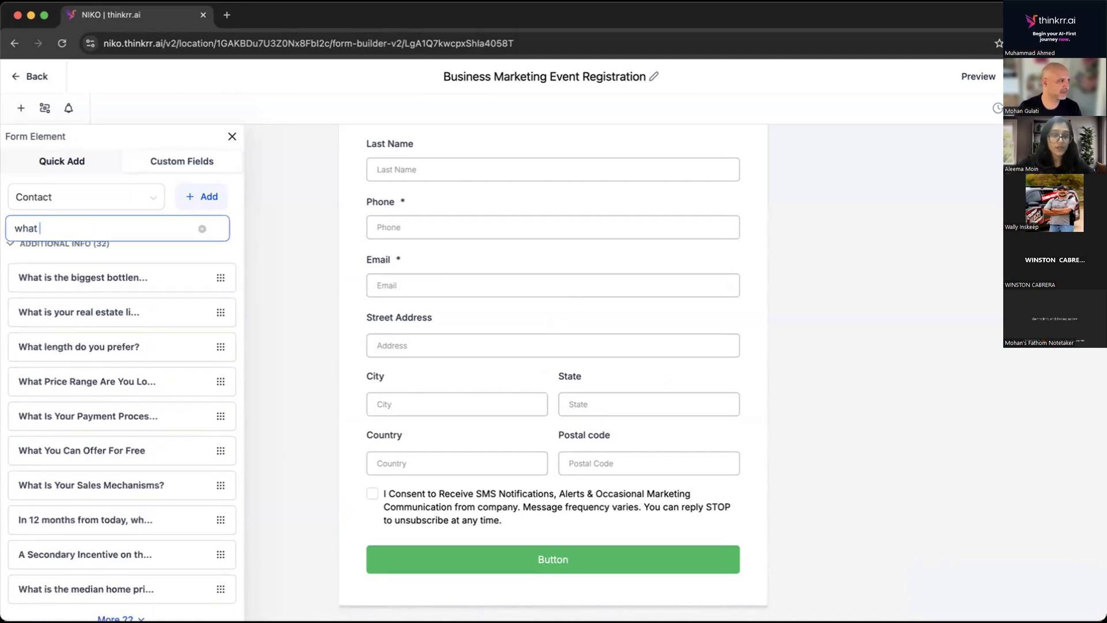
pyautogui.write('is your')
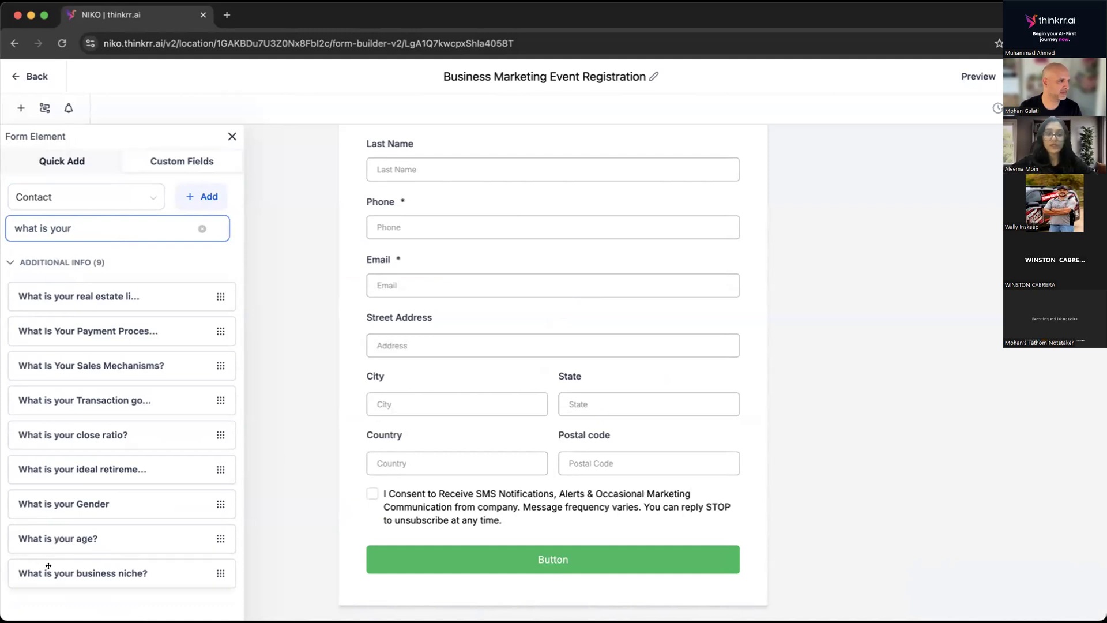
pyautogui.moveTo(63, 570); pyautogui.dragTo(409, 494)
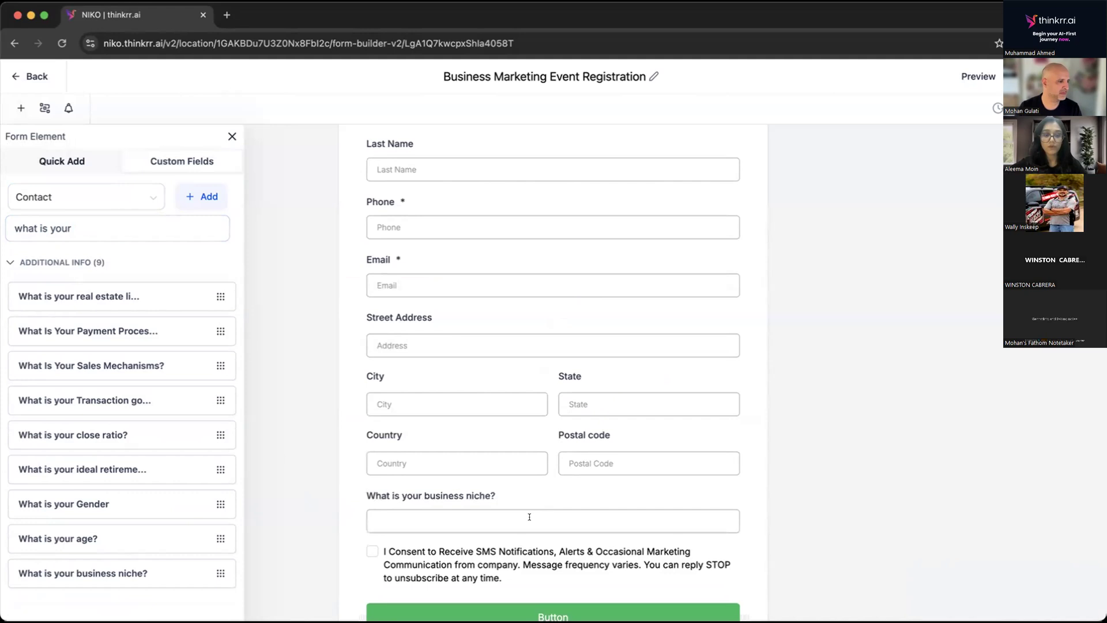
# Start a new custom field of the Dropdown (Single) type and proceed to its details.
pyautogui.scroll(-2, 530, 518)
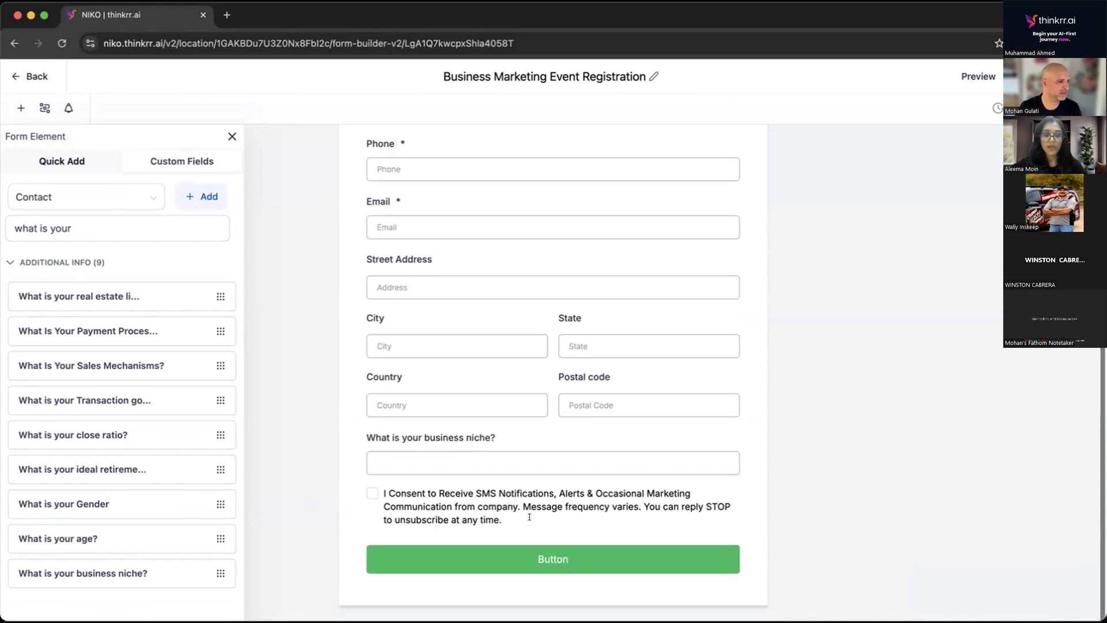
pyautogui.click(194, 201)
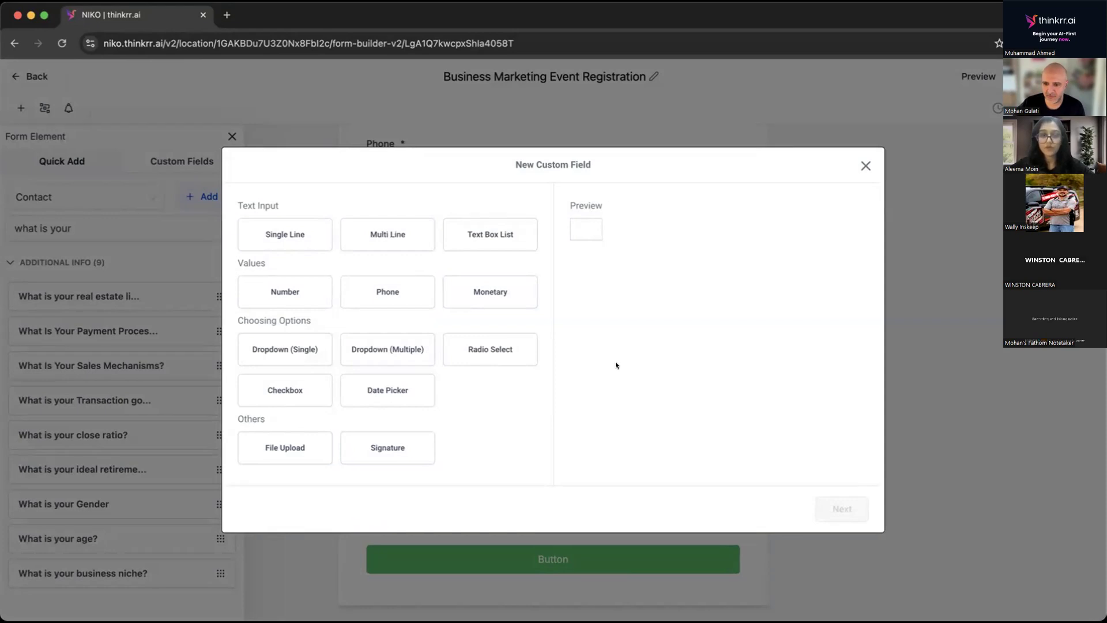
pyautogui.click(322, 361)
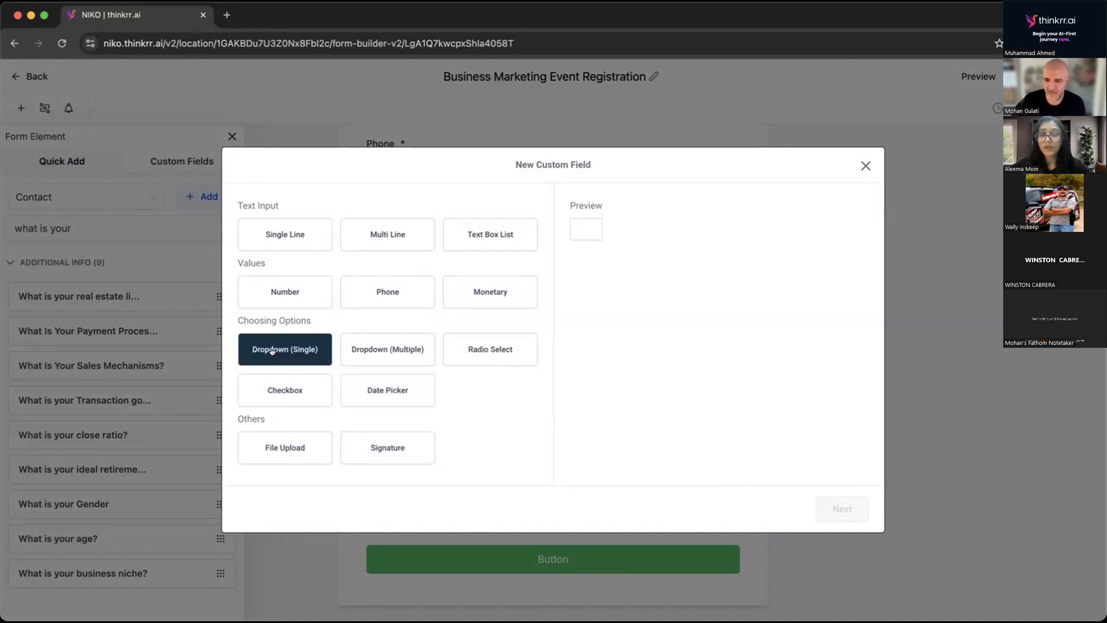
pyautogui.click(381, 350)
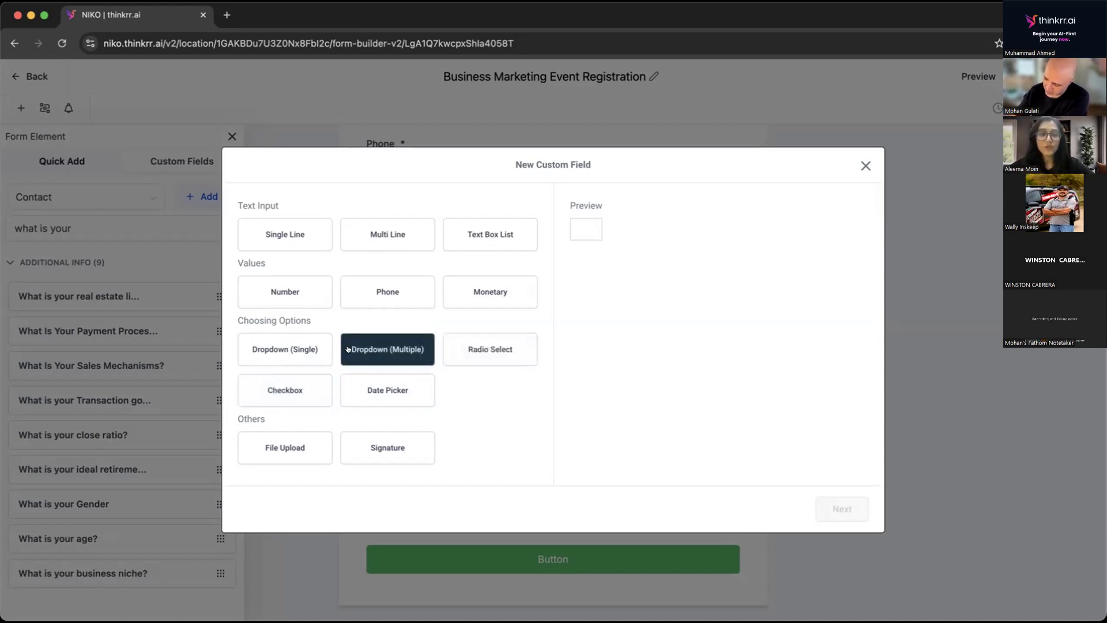
pyautogui.click(283, 350)
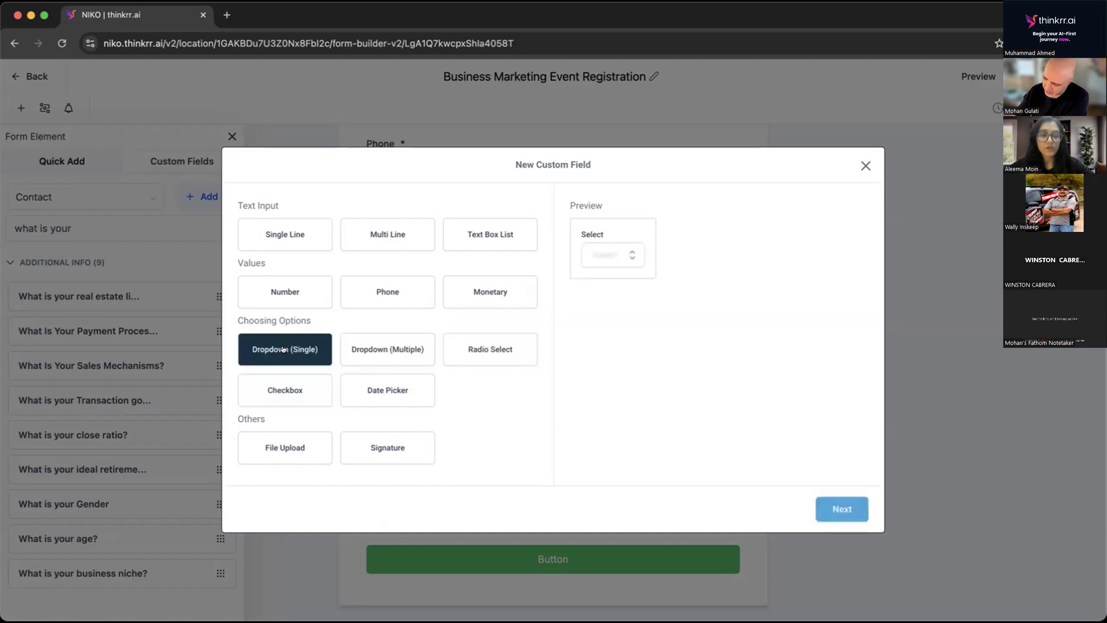
pyautogui.click(840, 510)
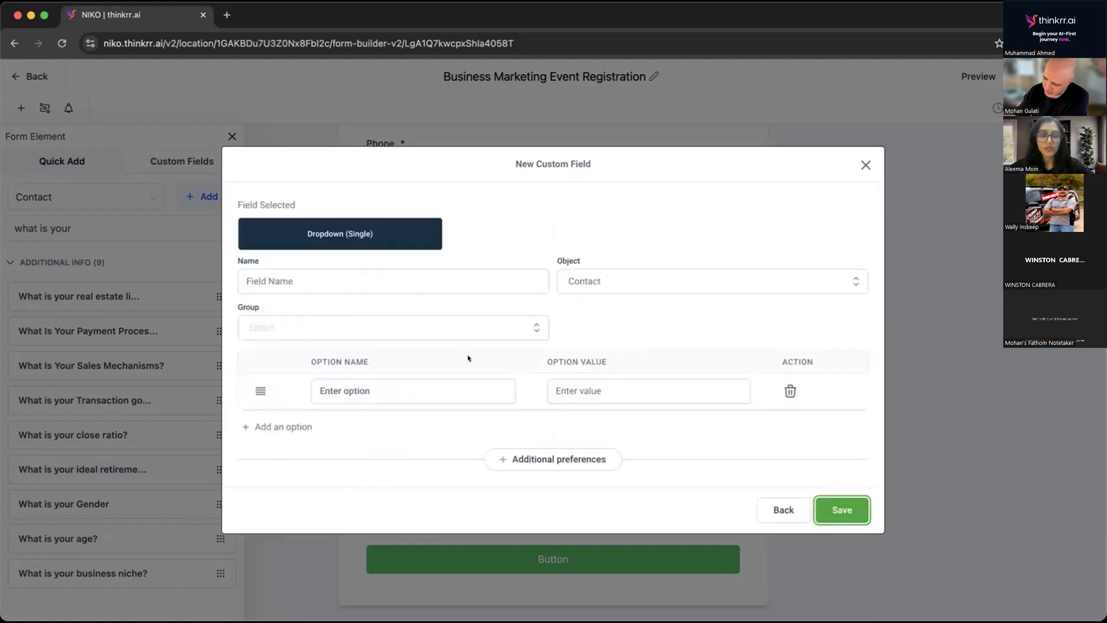
# Name the new dropdown field "Form where did you hear about us?".
pyautogui.click(371, 275)
pyautogui.write('Form ')
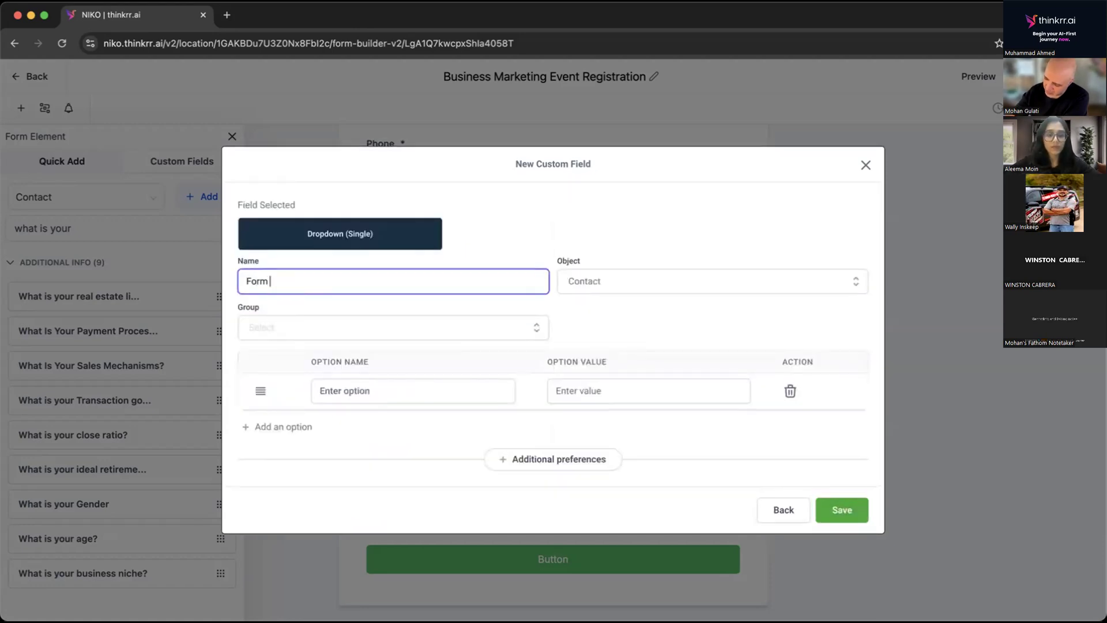
pyautogui.write('where did you ')
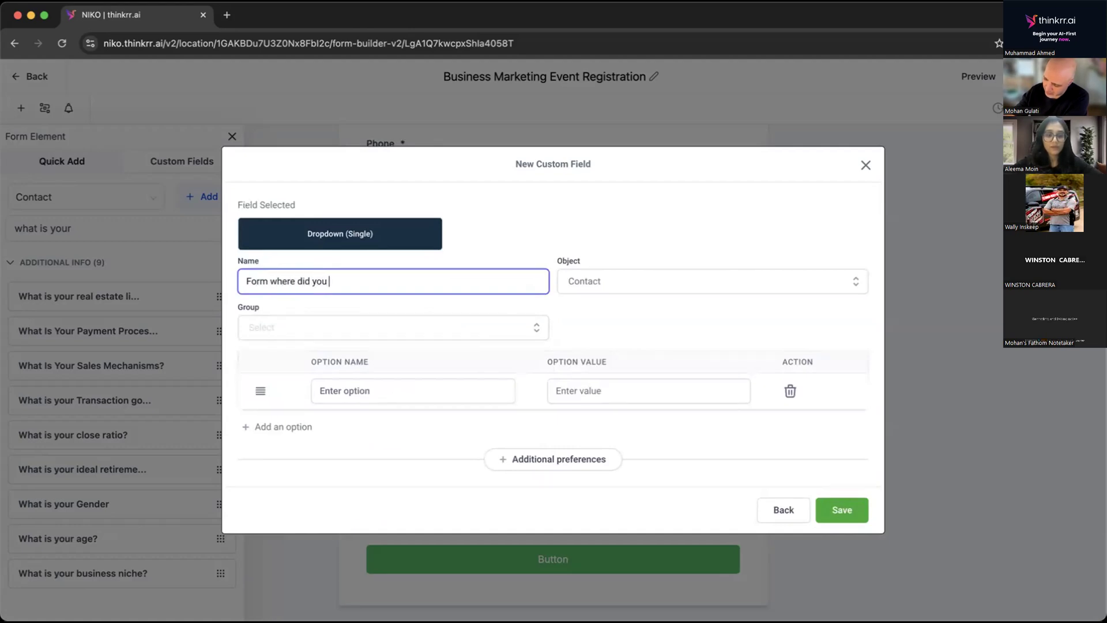
pyautogui.write('hear about us?')
# Give the dropdown field two options, Instagram and Facebook.
pyautogui.click(346, 381)
pyautogui.write('Ins')
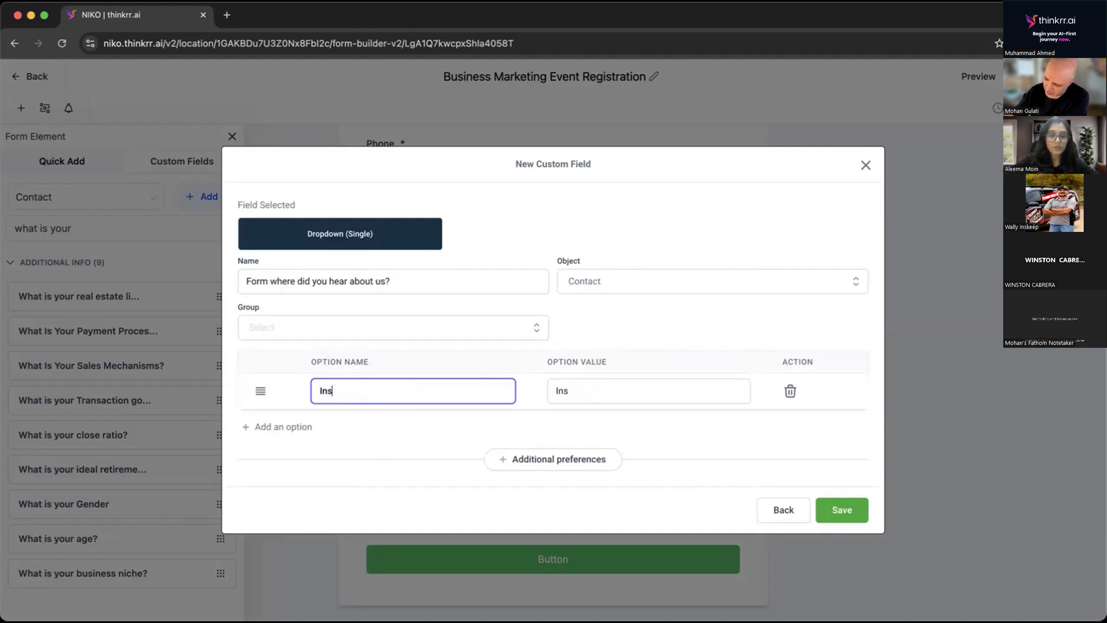
pyautogui.write('tagram')
pyautogui.click(288, 425)
pyautogui.click(375, 409)
pyautogui.write('Facebook')
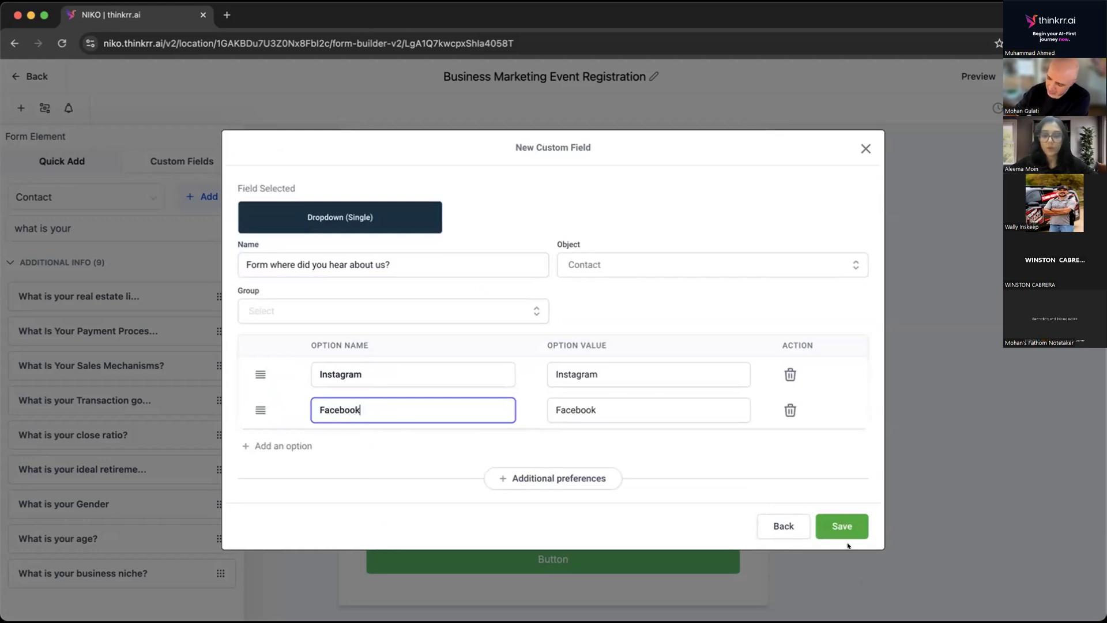
# Assign the dropdown field to the Additional Info group and save it.
pyautogui.click(843, 527)
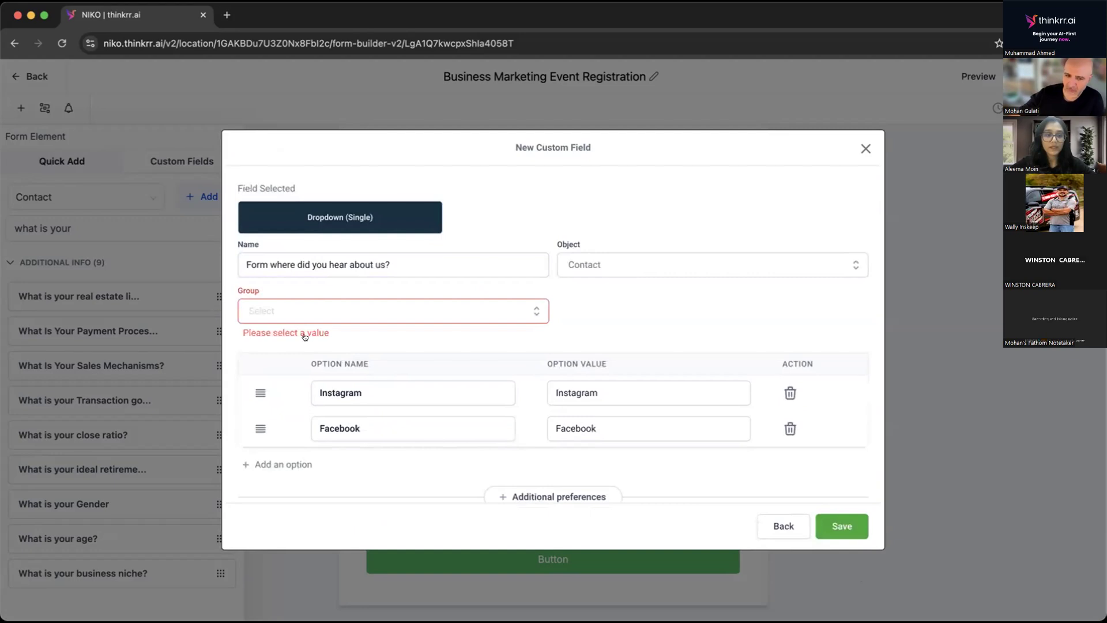
pyautogui.click(303, 311)
pyautogui.click(292, 365)
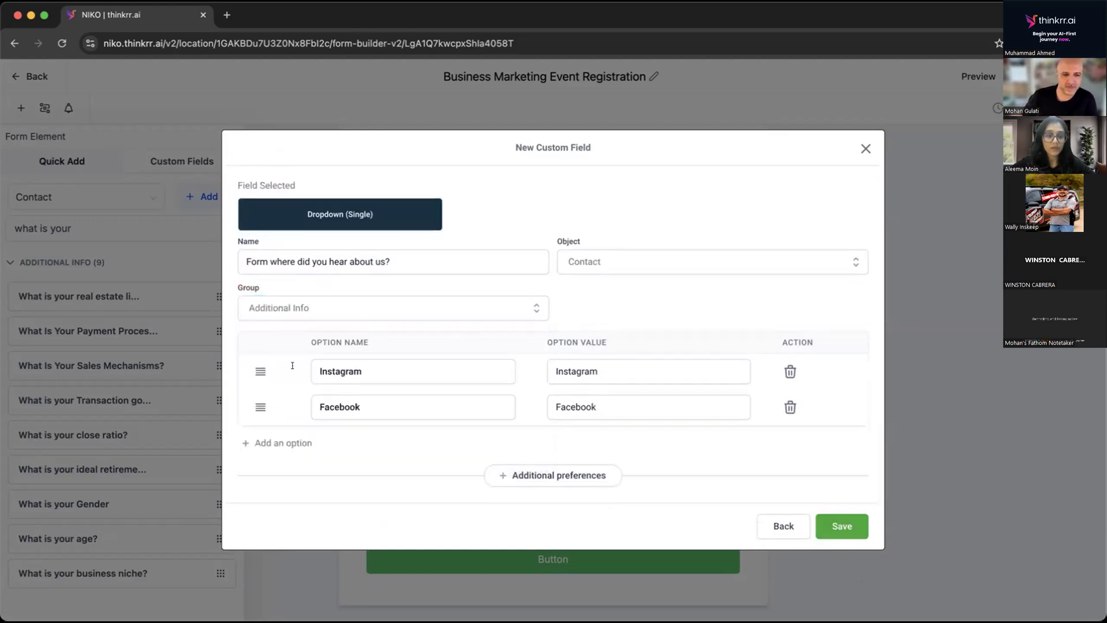
pyautogui.click(837, 526)
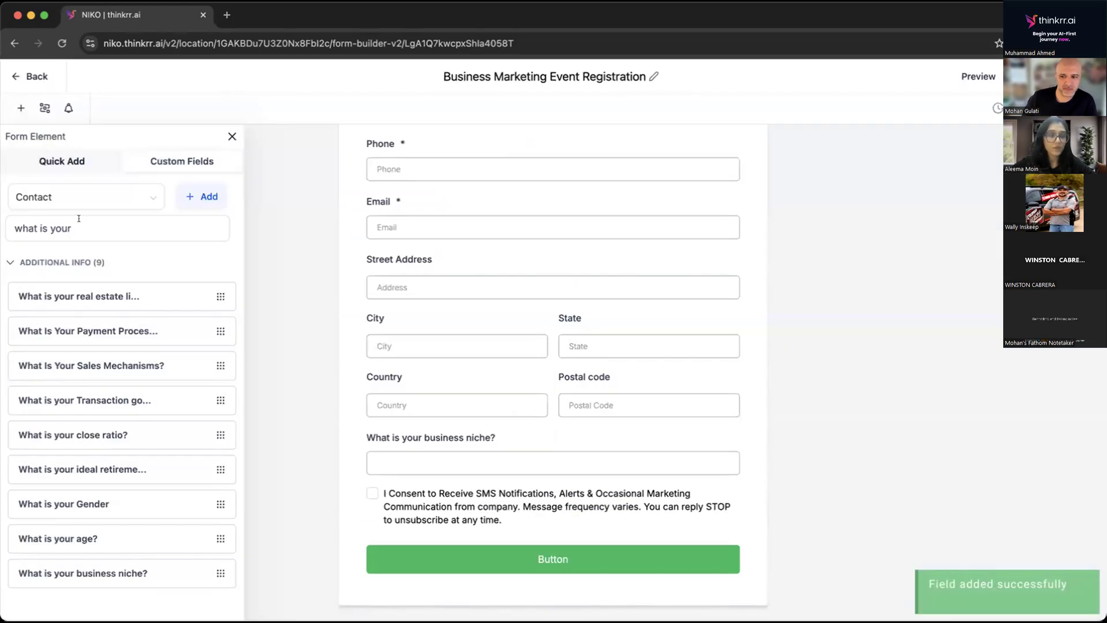
# Search the fields for "where" and insert "Form where did you hear about us?" below the business niche question.
pyautogui.click(78, 220)
pyautogui.press('super+a')
pyautogui.write('W')
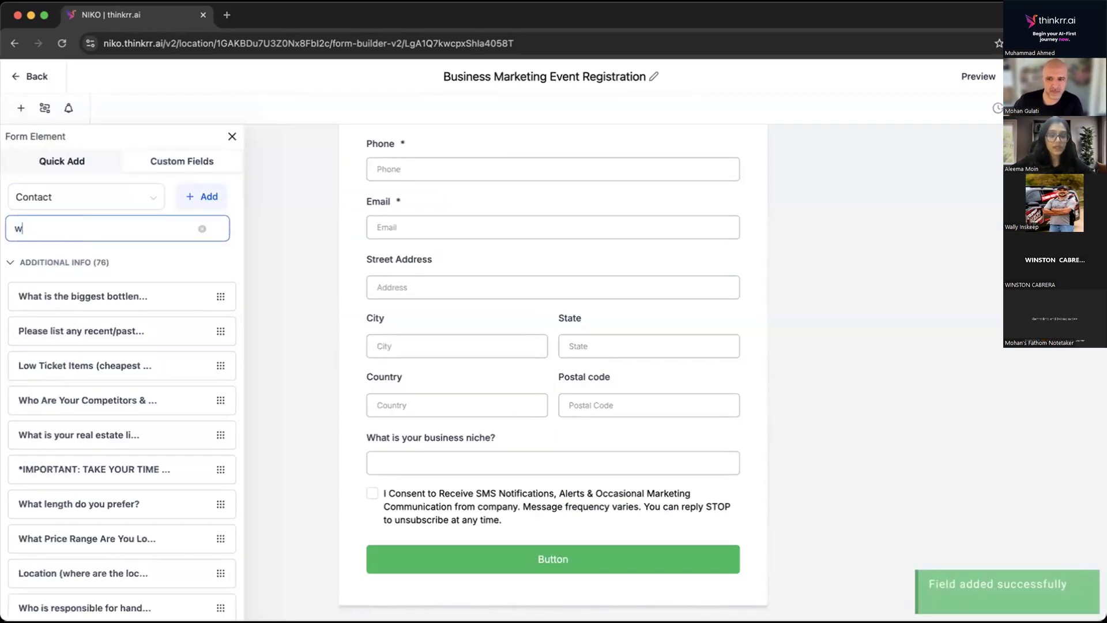
pyautogui.write('here')
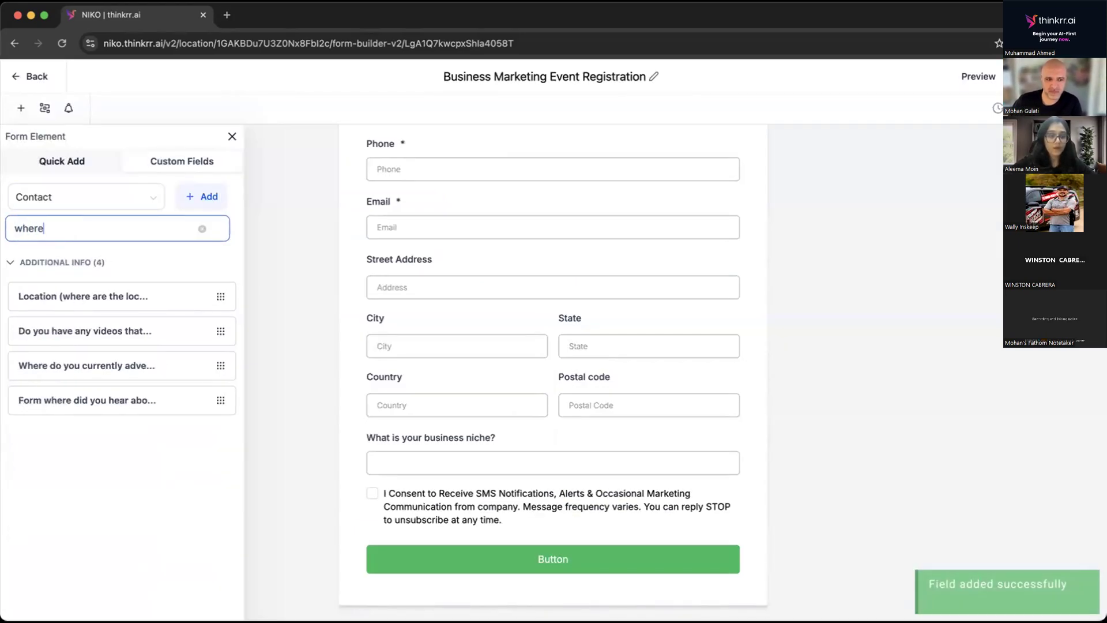
pyautogui.moveTo(42, 401); pyautogui.dragTo(440, 490)
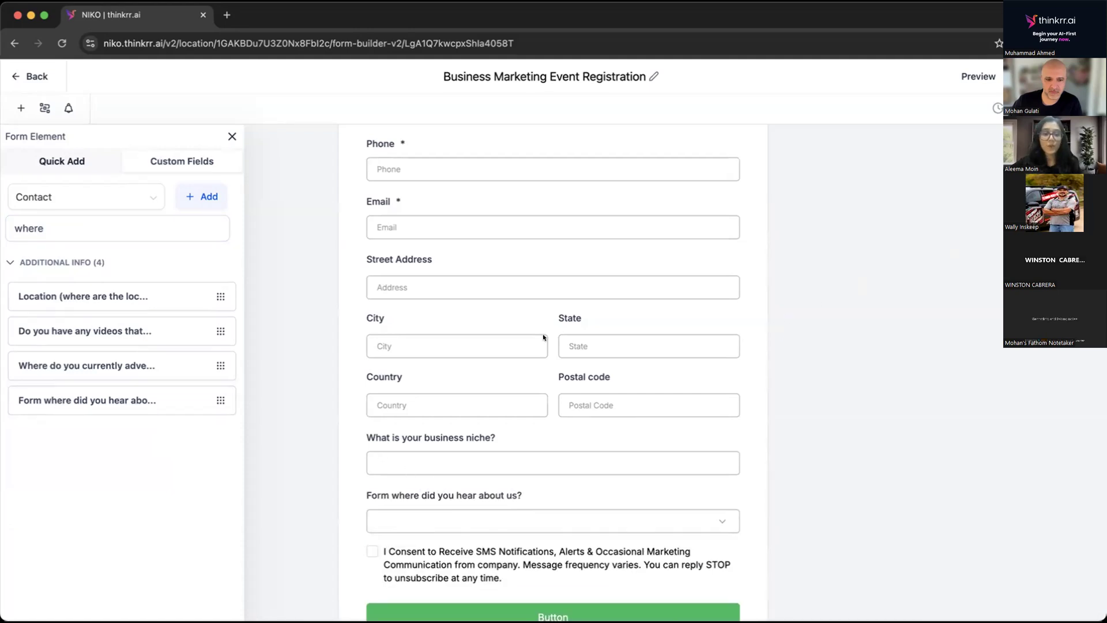
# Change the form's submit button text to "Register".
pyautogui.scroll(-5, 501, 212)
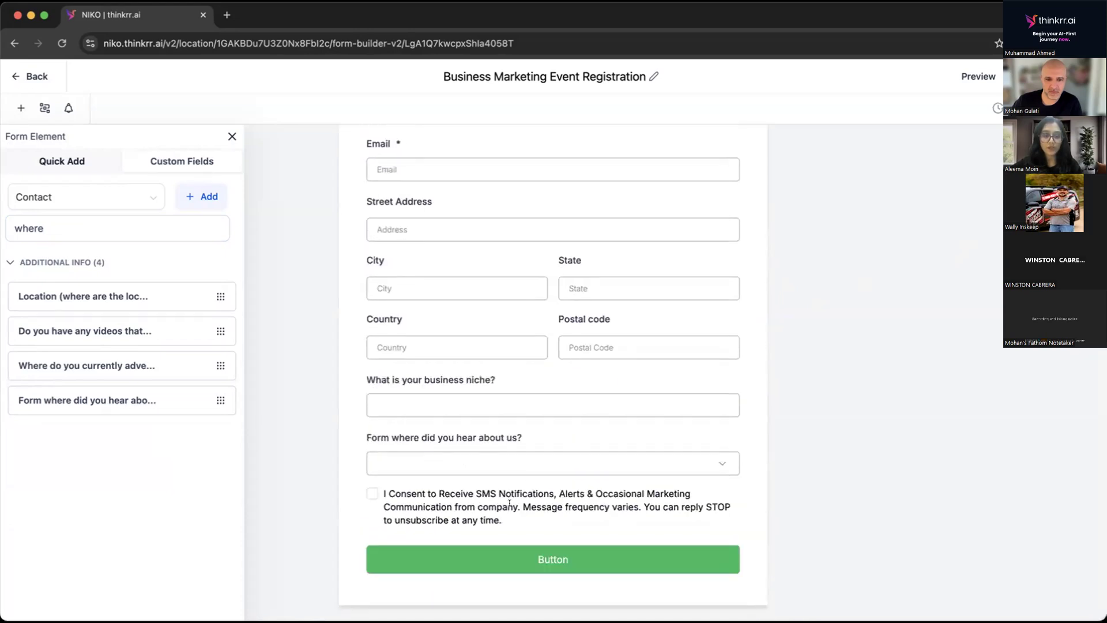
pyautogui.click(432, 560)
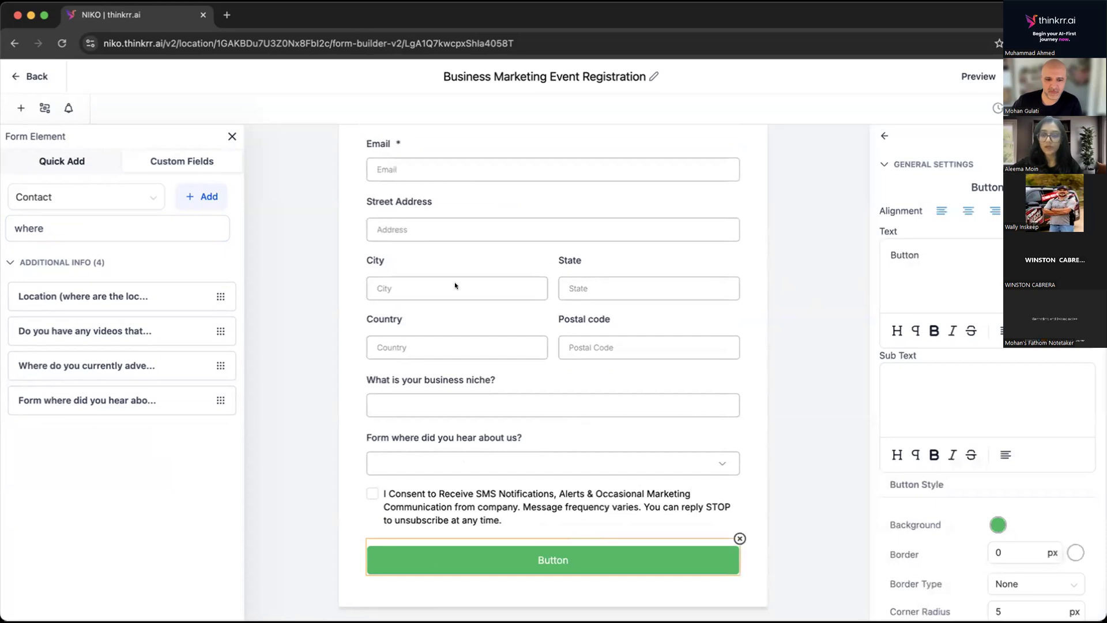
pyautogui.doubleClick(904, 255)
pyautogui.write('Resis')
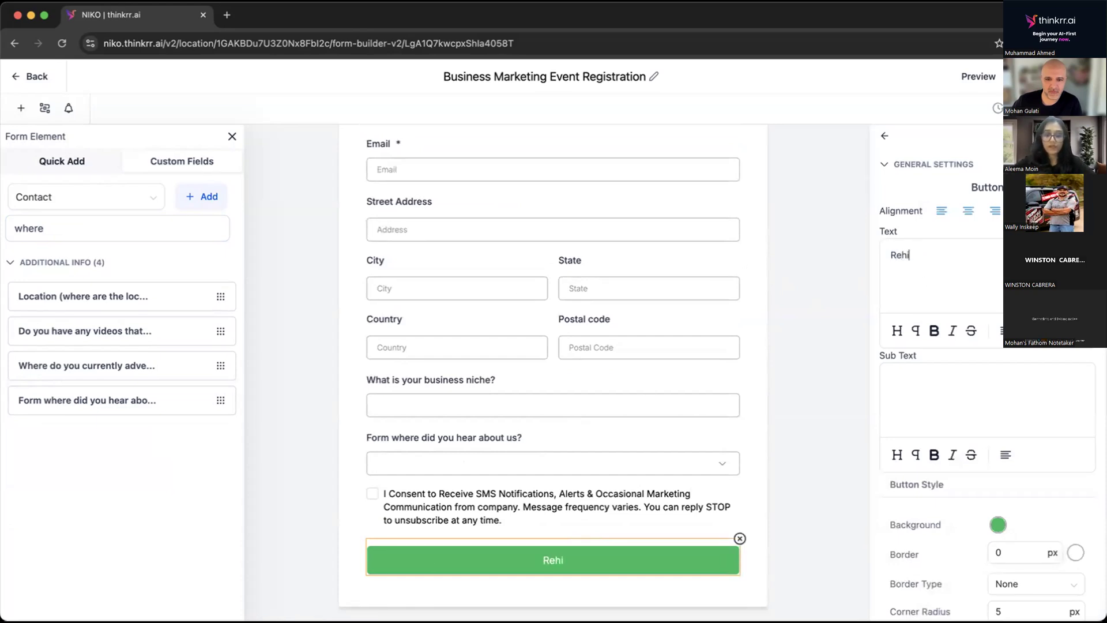
pyautogui.press('BackSpace')
pyautogui.press('BackSpace')
pyautogui.press('BackSpace')
pyautogui.write('gister')
# Set the Register button's background to near-black #070707FF and close its settings.
pyautogui.click(997, 526)
pyautogui.click(925, 445)
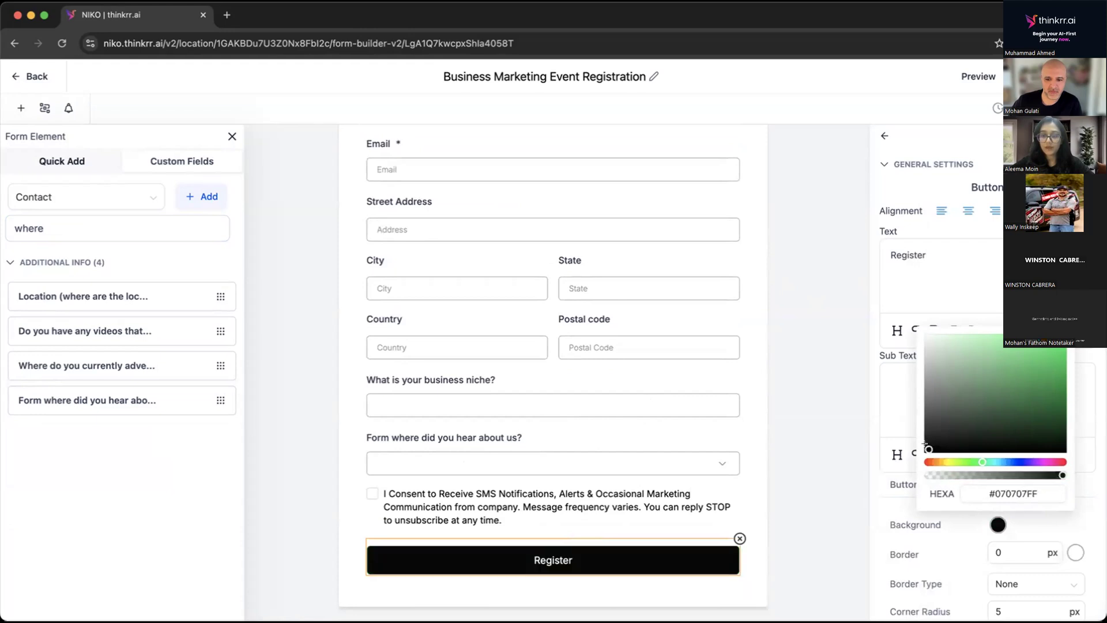
pyautogui.click(809, 157)
# Make the First Name and Last Name fields required.
pyautogui.scroll(5, 595, 242)
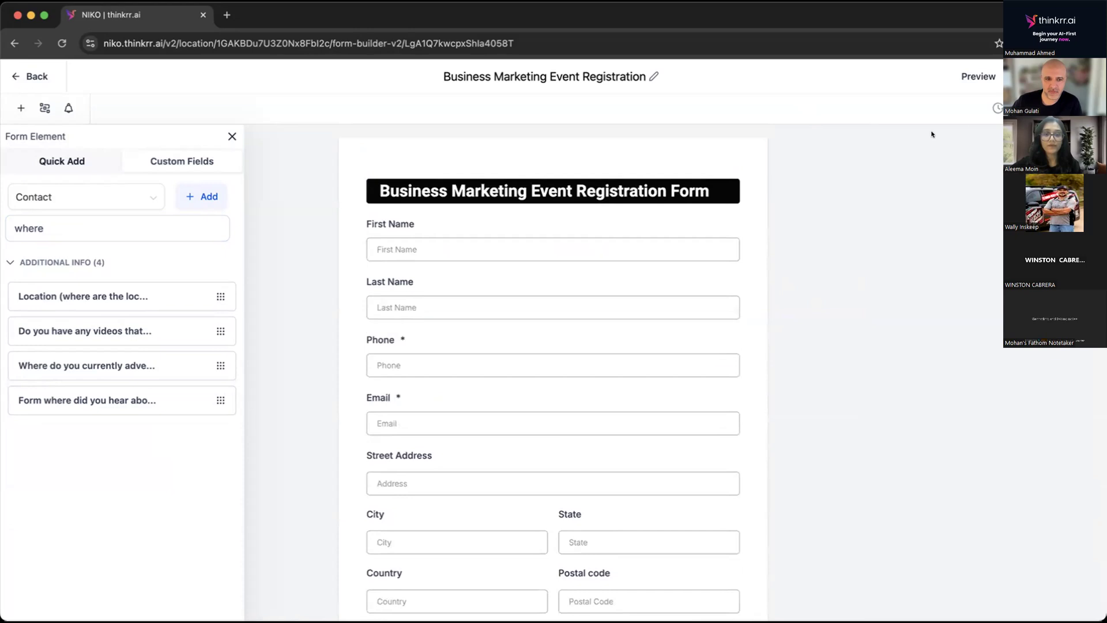
pyautogui.click(386, 249)
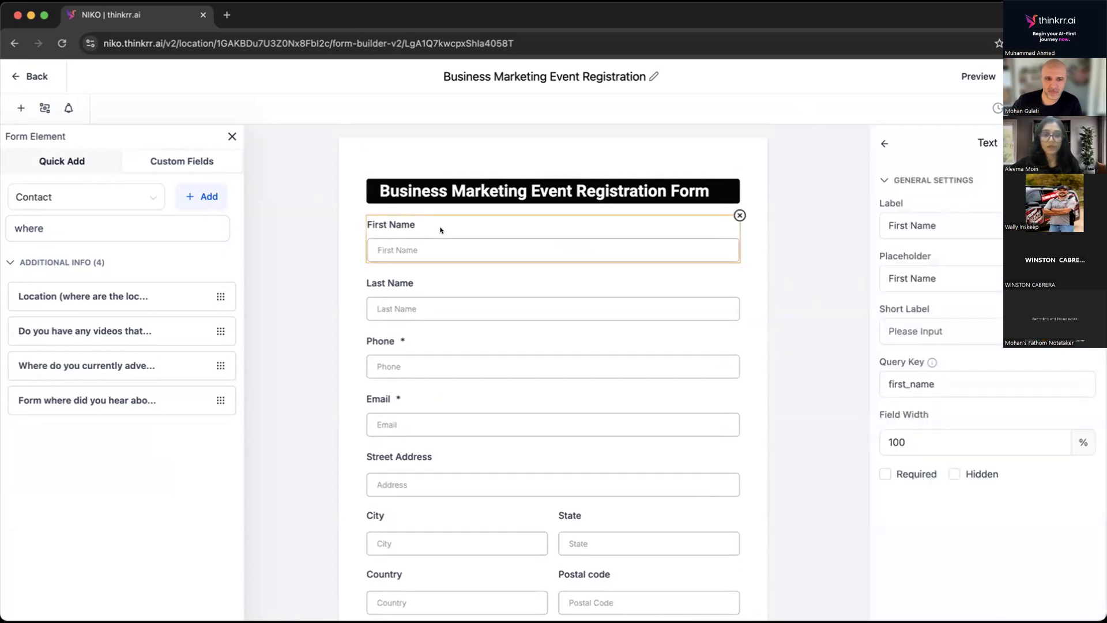
pyautogui.click(885, 473)
pyautogui.click(522, 296)
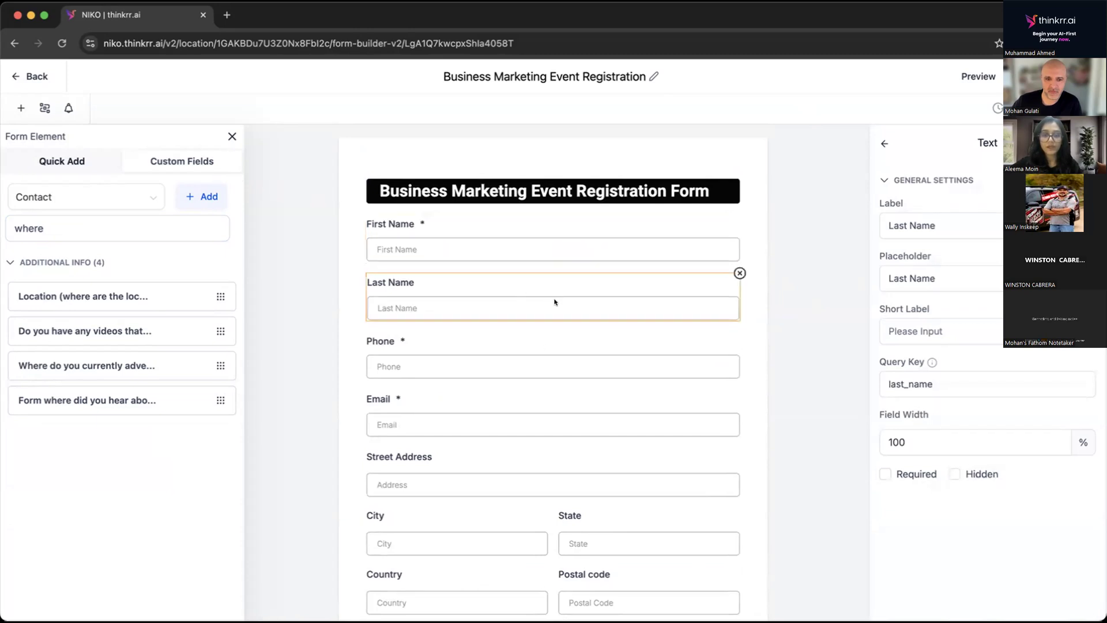
pyautogui.click(885, 474)
# Make the Street Address field required and save the form.
pyautogui.scroll(-3, 566, 439)
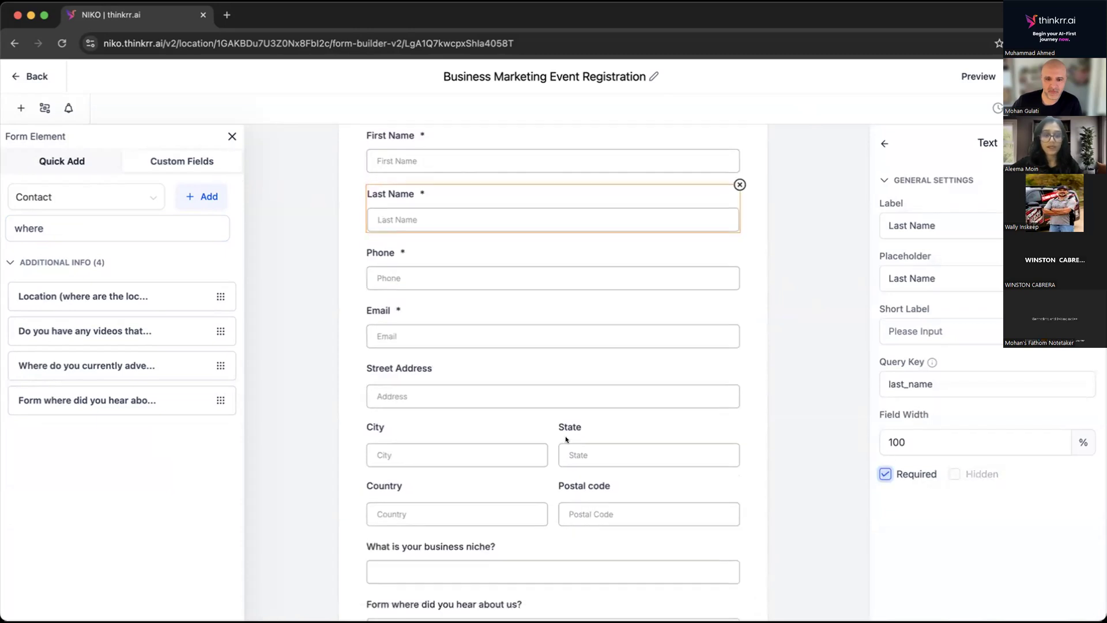
pyautogui.click(481, 337)
pyautogui.click(885, 476)
pyautogui.scroll(-3, 611, 452)
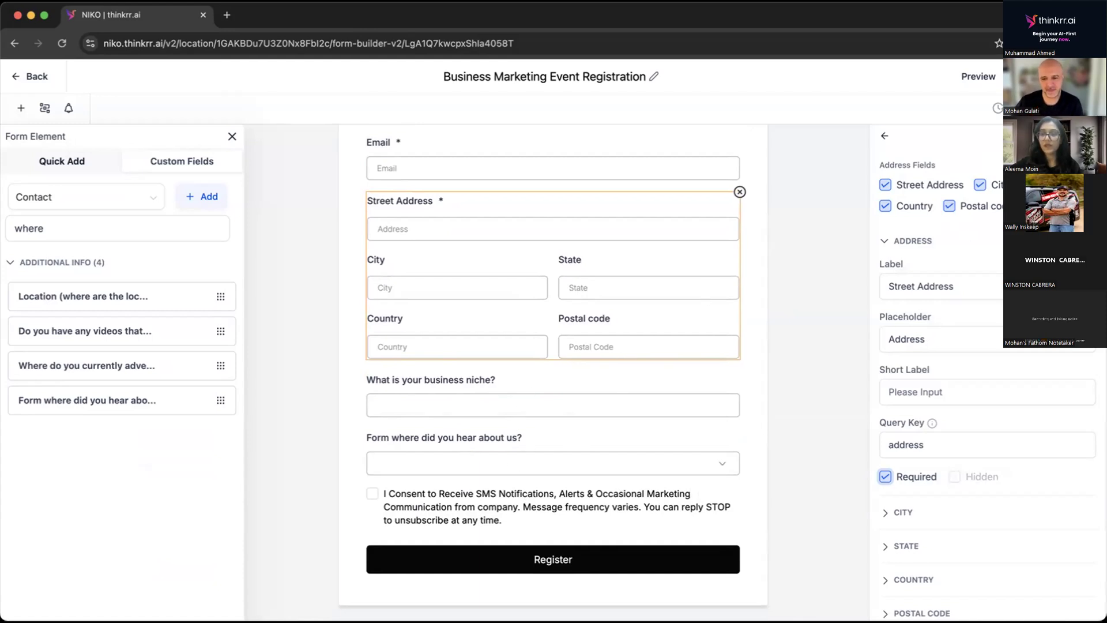
pyautogui.click(1077, 76)
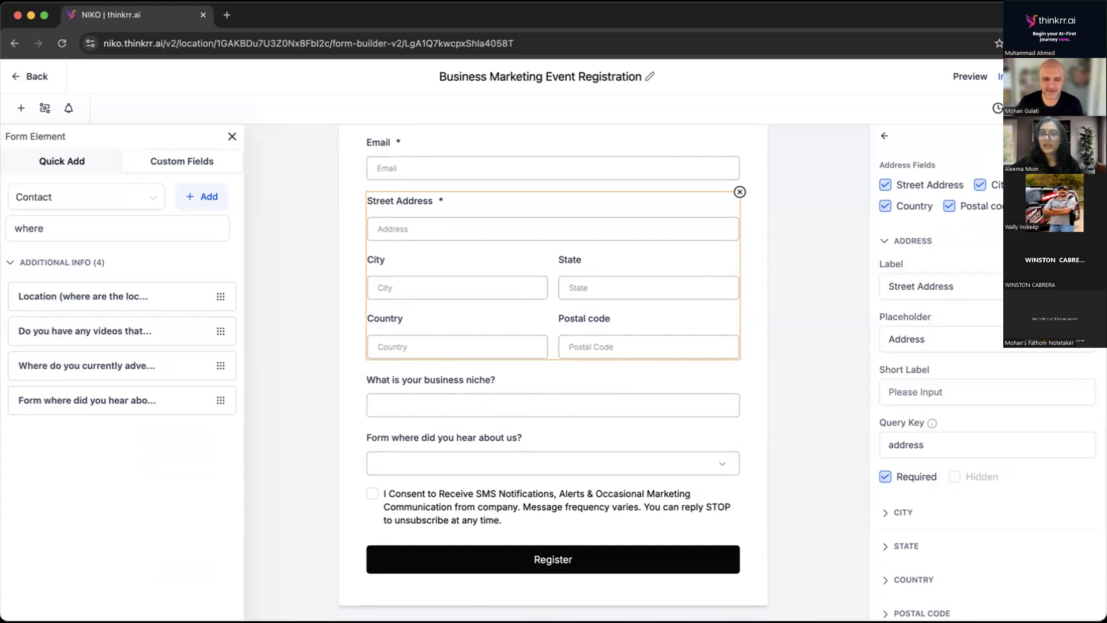
# Leave the address field's settings and look through the available form themes.
pyautogui.click(882, 135)
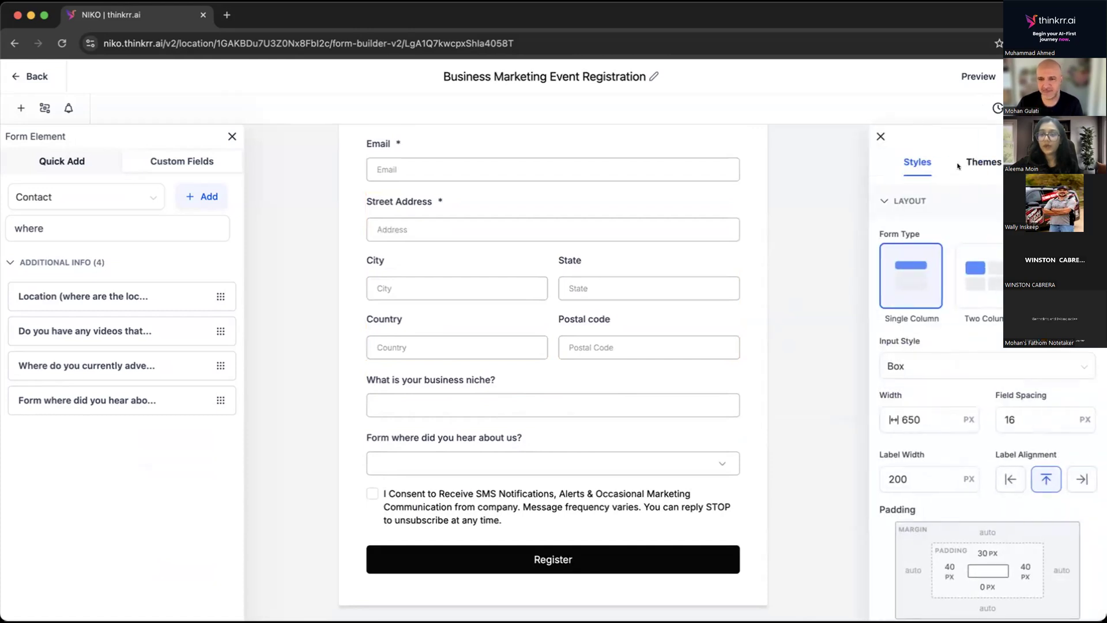
pyautogui.click(978, 161)
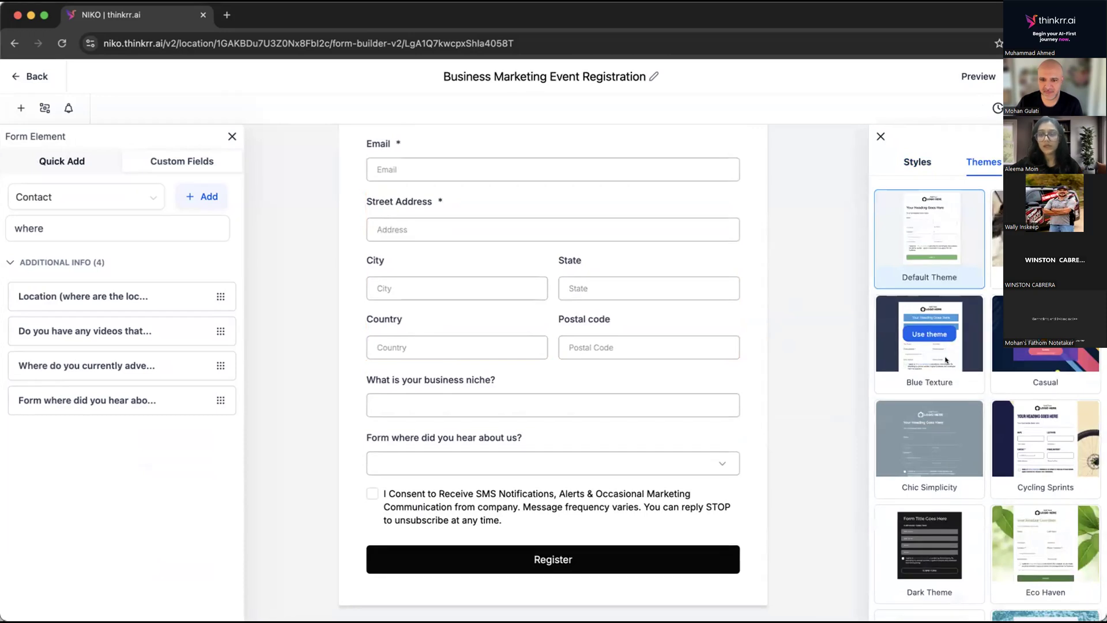
pyautogui.scroll(-1, 978, 453)
pyautogui.scroll(1, 976, 451)
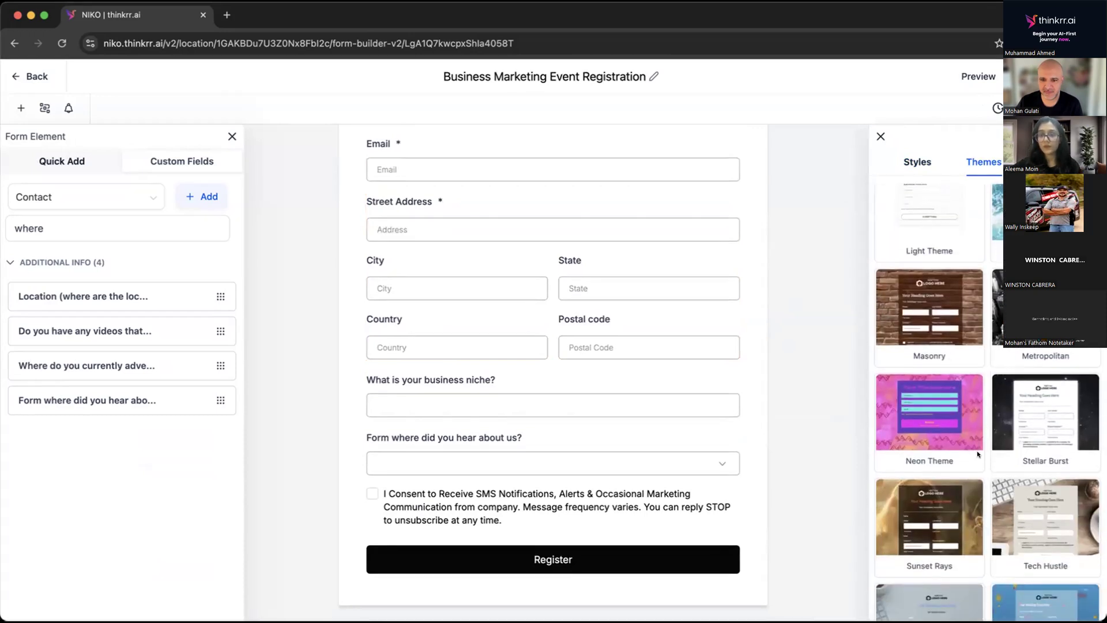
# Try the two-column form layout and return the form to the single-column layout.
pyautogui.click(909, 161)
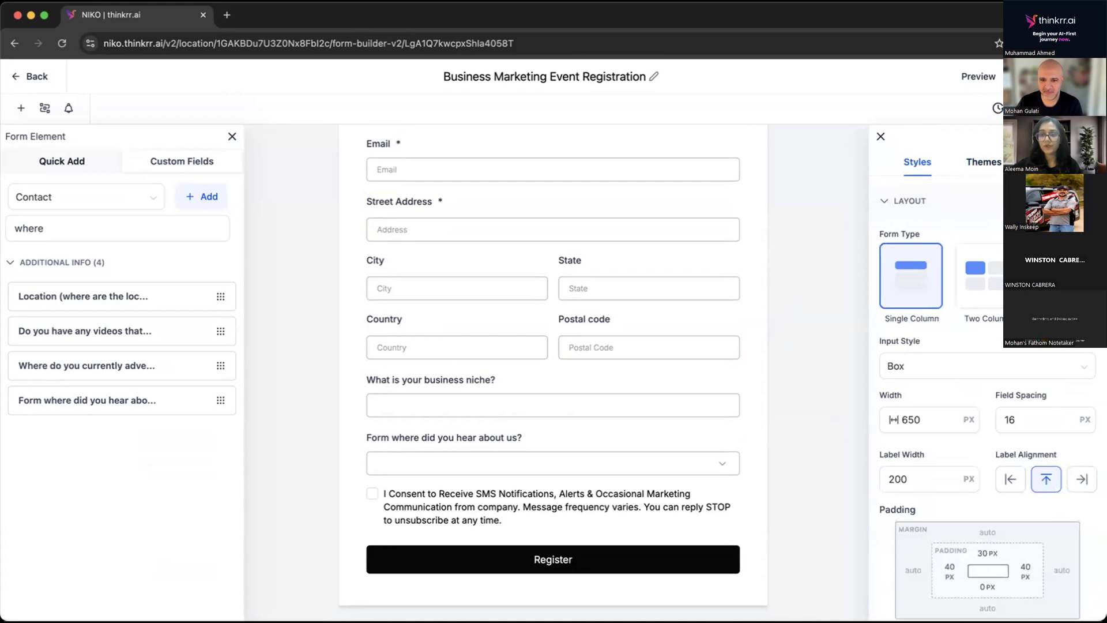
pyautogui.click(981, 283)
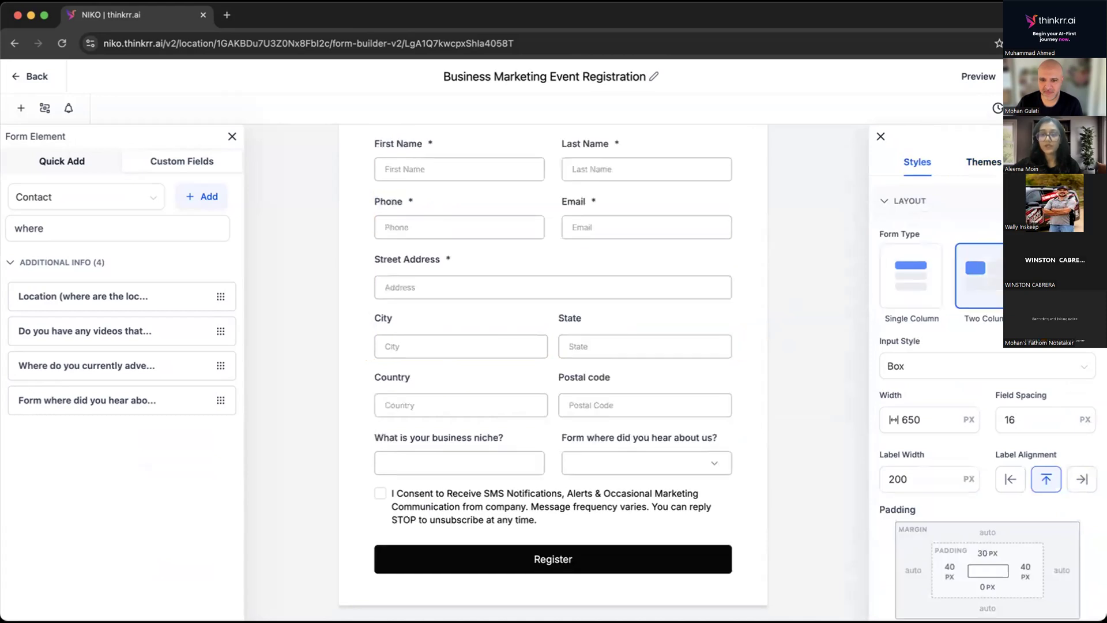
pyautogui.click(894, 277)
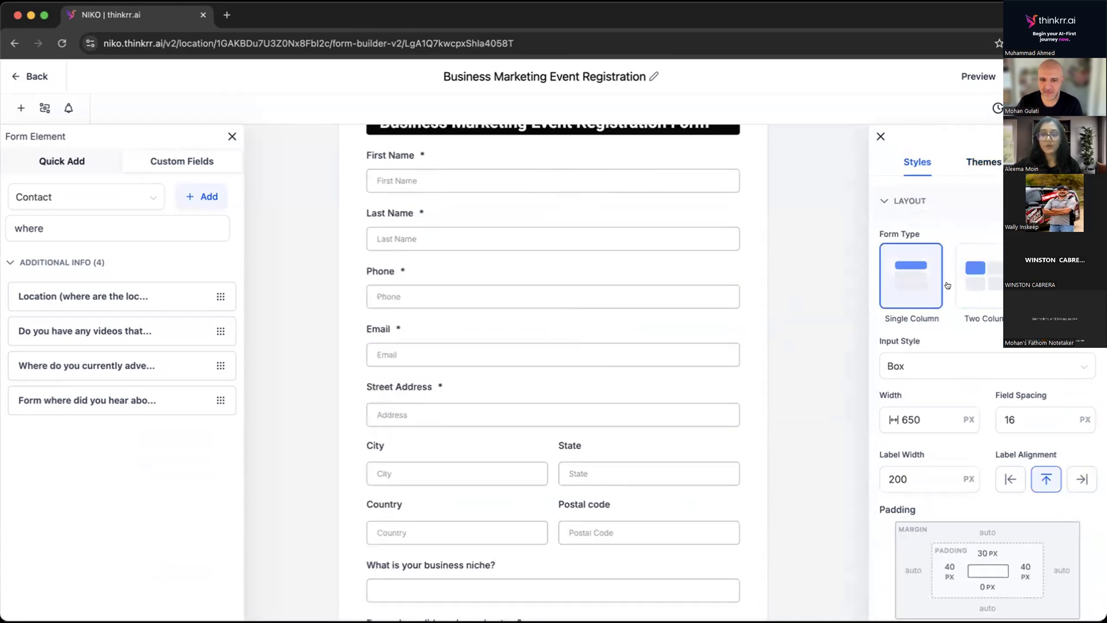
pyautogui.scroll(2, 542, 259)
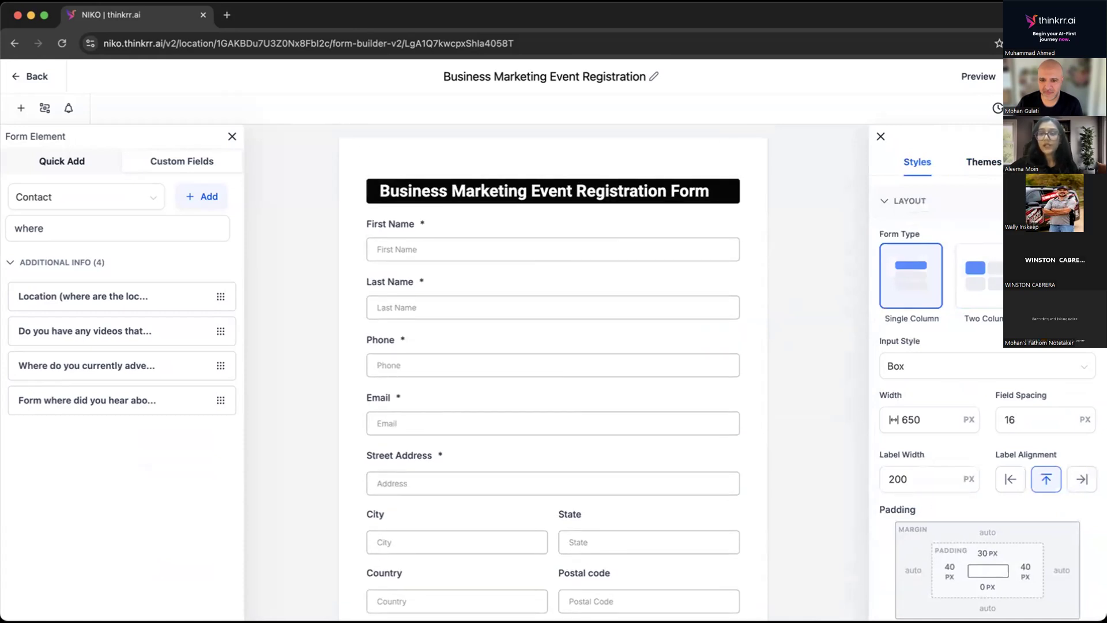
# Edit the form's on-submit thank-you message, replacing the word "quiz." with "form.".
pyautogui.click(1051, 162)
pyautogui.click(913, 201)
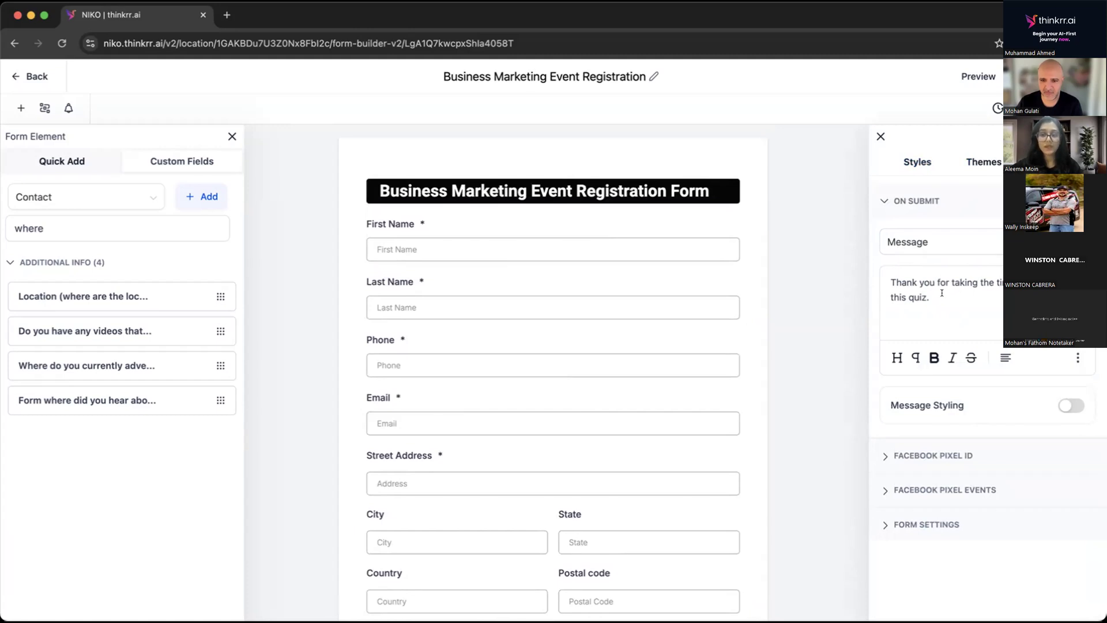
pyautogui.moveTo(941, 293); pyautogui.dragTo(905, 295)
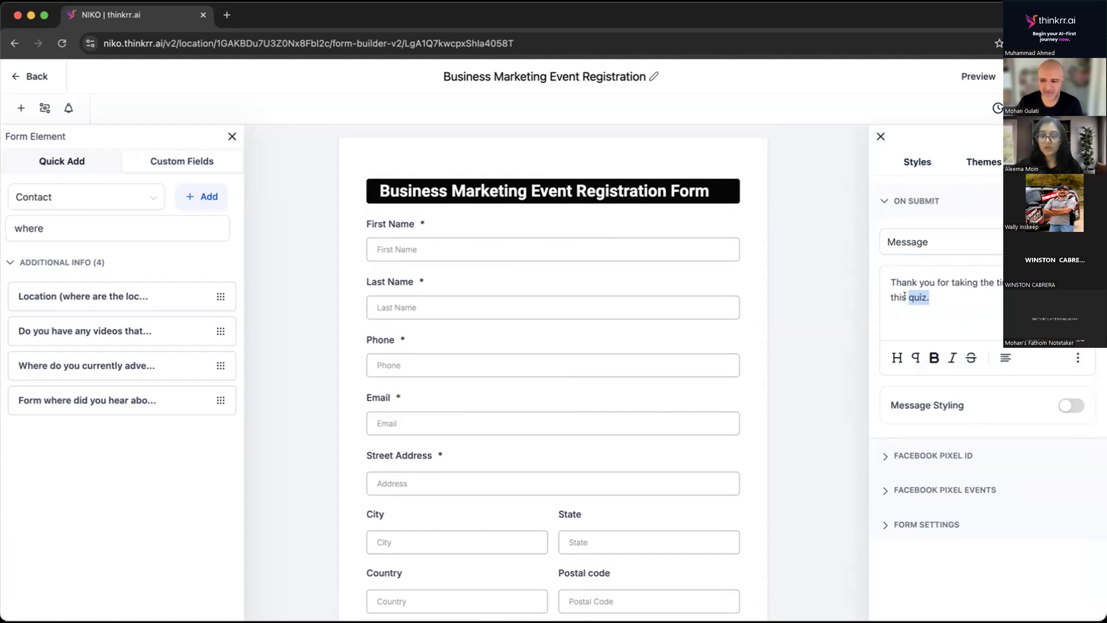
pyautogui.write('form')
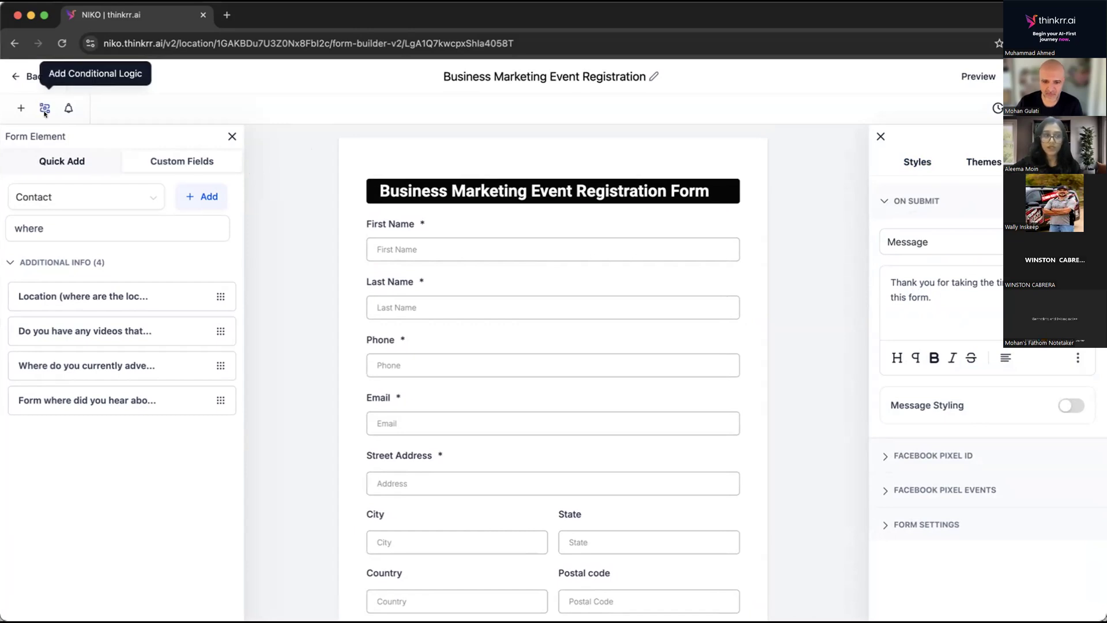
# Try out a Redirect to URL condition for when the business niche answer is equal to "marketing", leaving it unsaved.
pyautogui.click(39, 104)
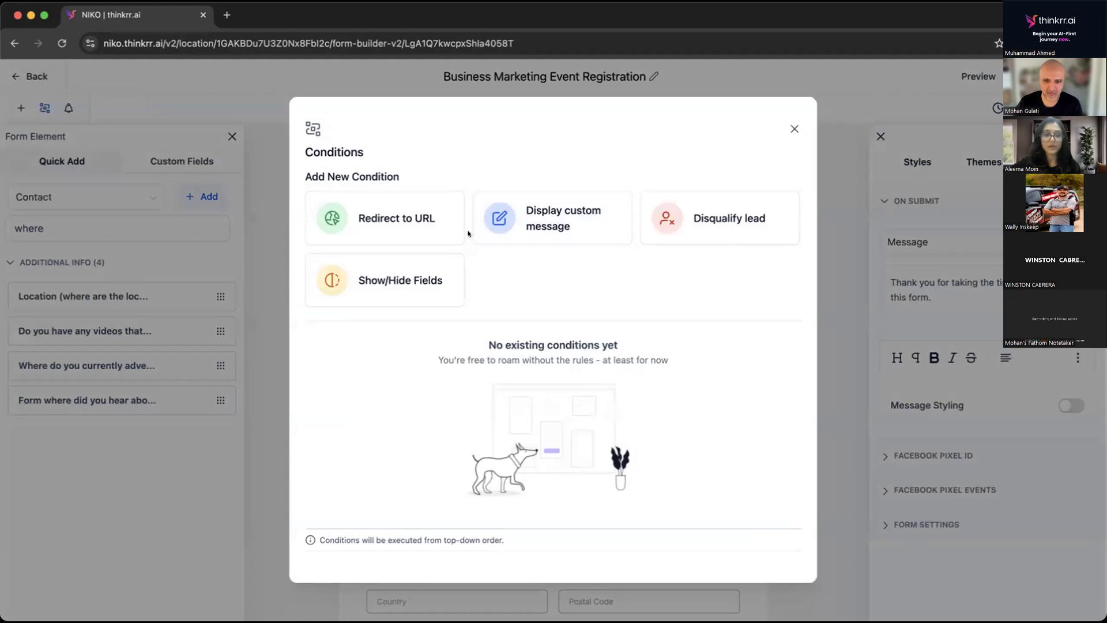
pyautogui.click(392, 219)
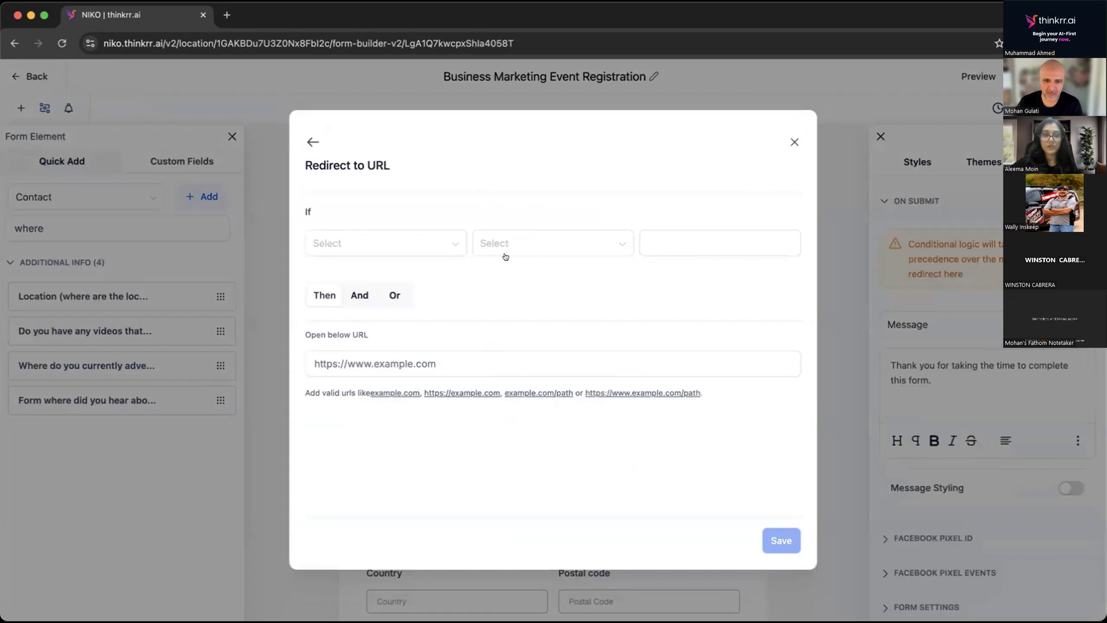
pyautogui.click(347, 241)
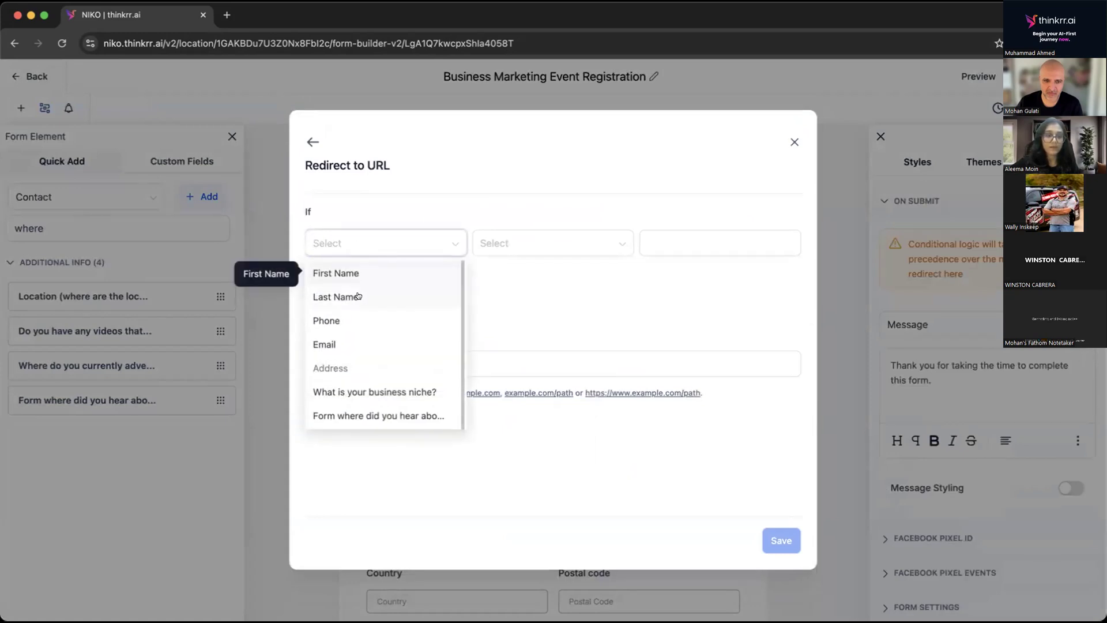
pyautogui.click(341, 389)
pyautogui.click(671, 240)
pyautogui.write('marketing')
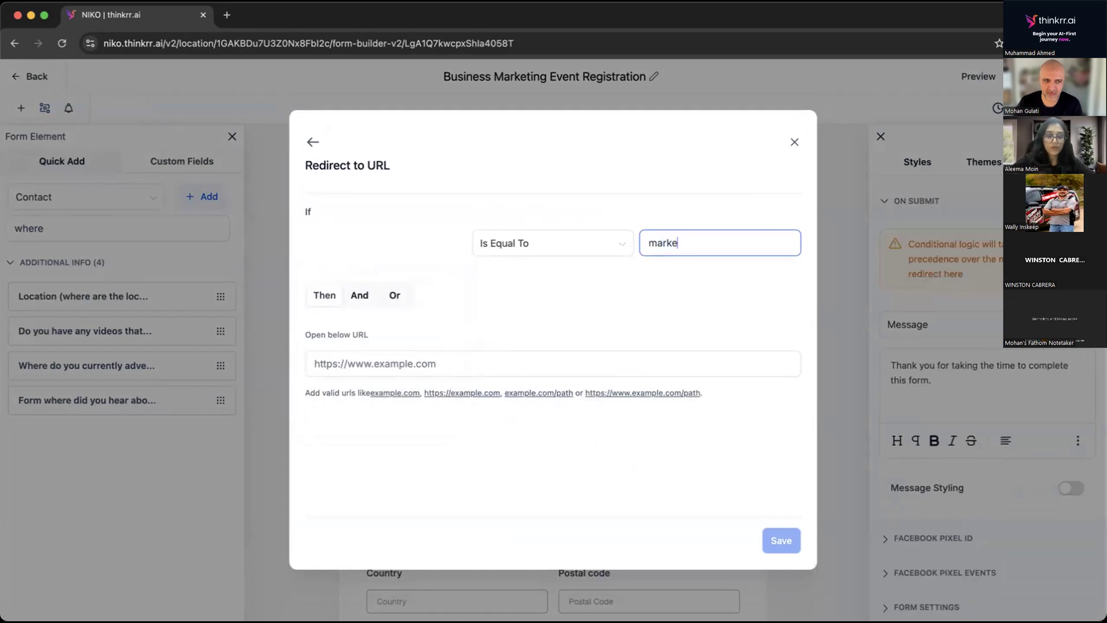
pyautogui.click(425, 360)
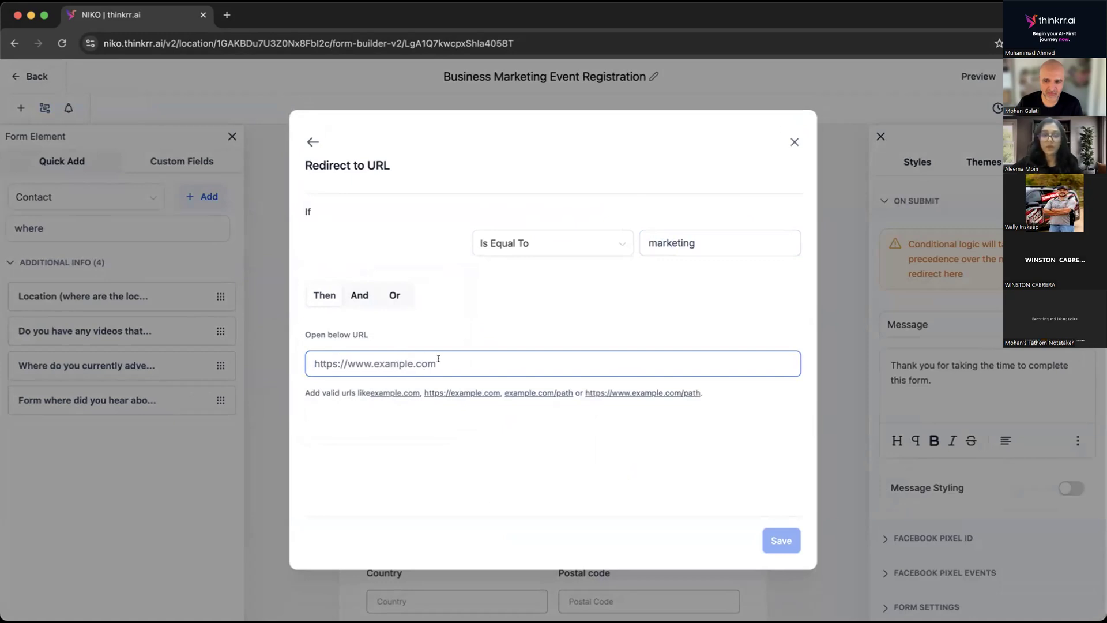
pyautogui.click(312, 141)
# Try out a Disqualify lead condition with a custom message for business niche equal to "marketing", and close the conditions unsaved.
pyautogui.click(711, 220)
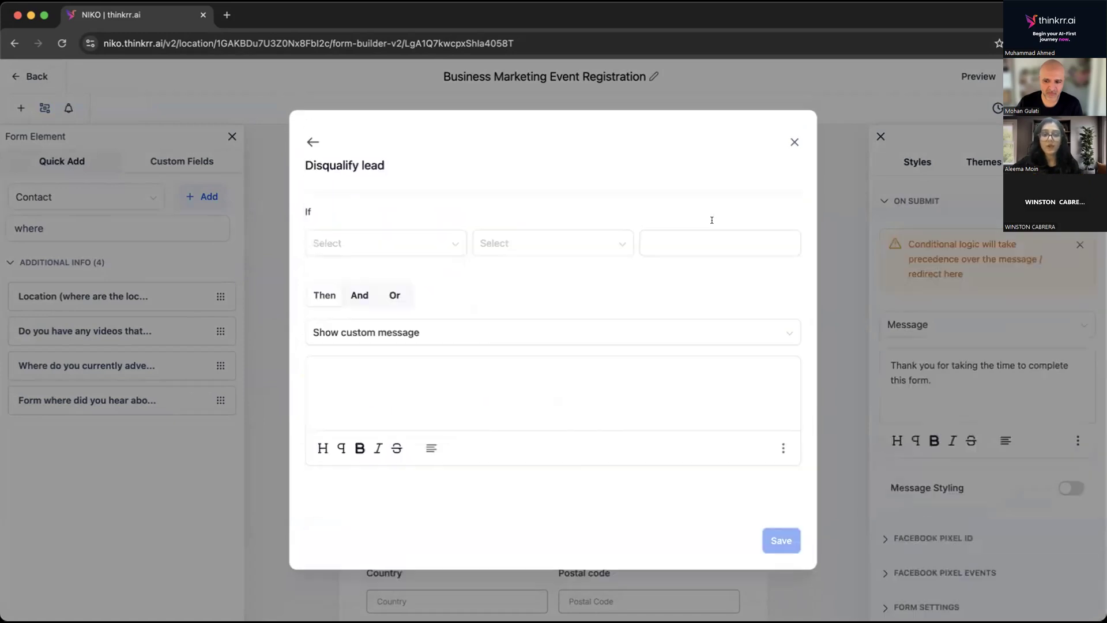
pyautogui.click(366, 240)
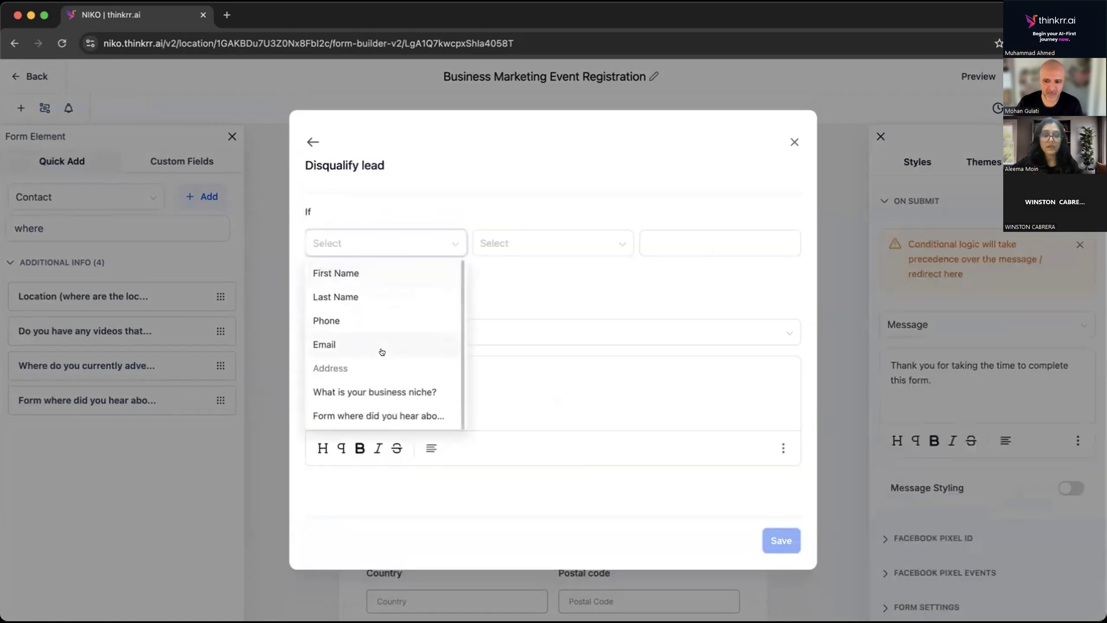
pyautogui.click(346, 392)
pyautogui.click(655, 238)
pyautogui.write('marketing')
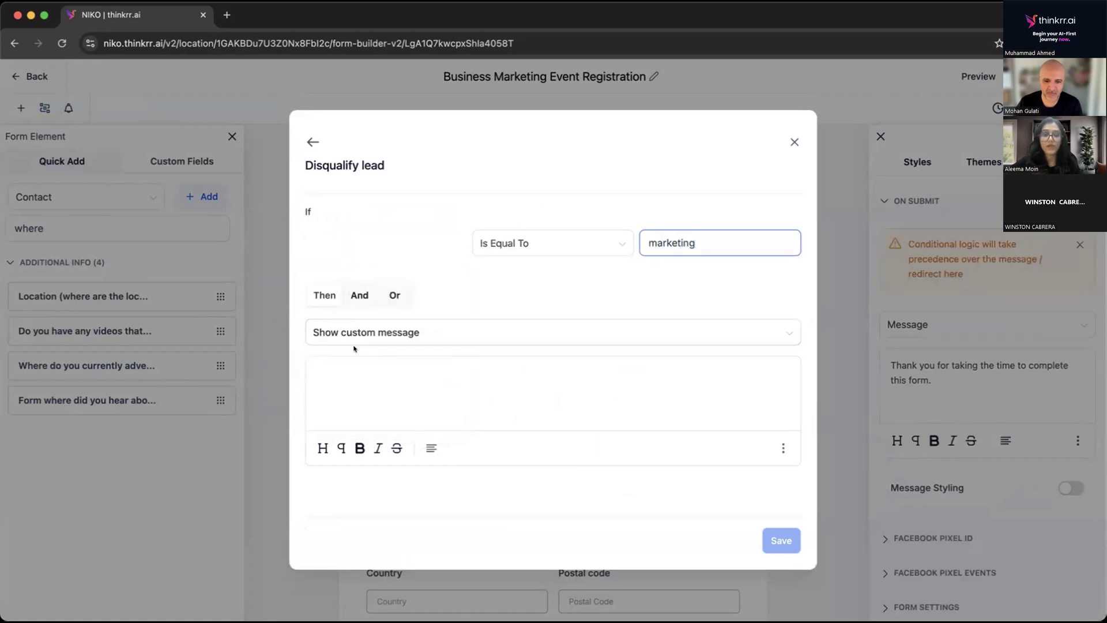
pyautogui.click(340, 366)
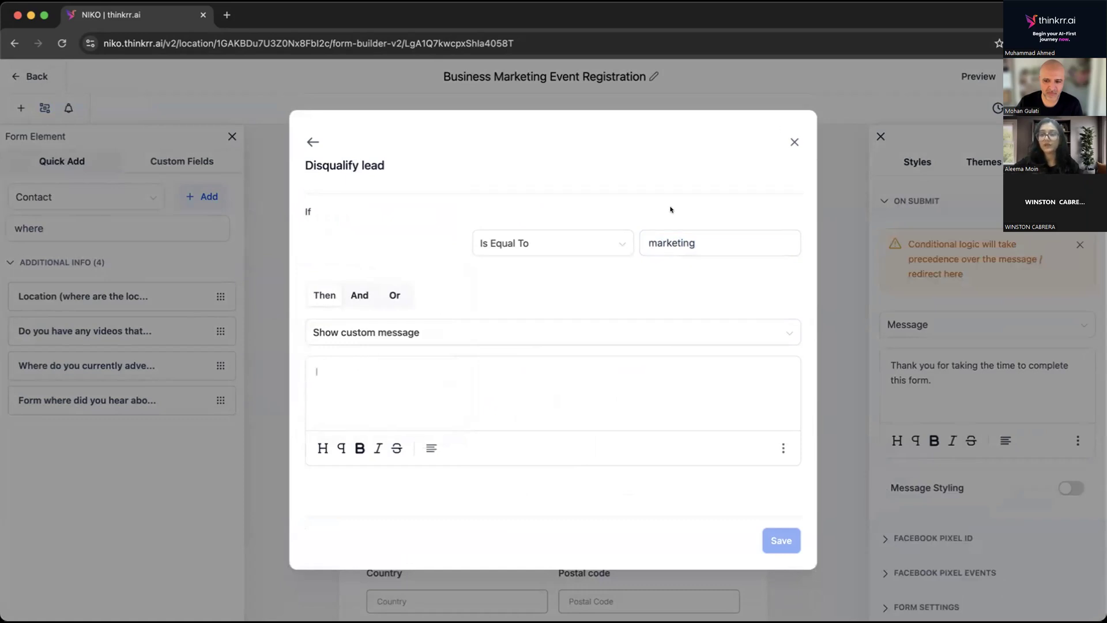
pyautogui.click(313, 142)
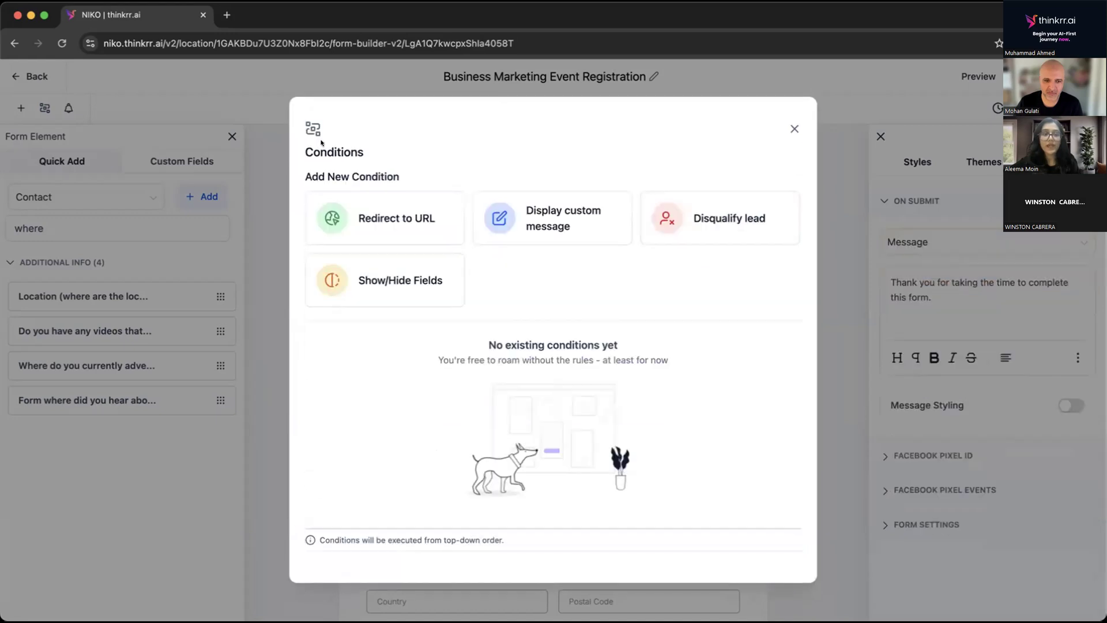
pyautogui.click(794, 129)
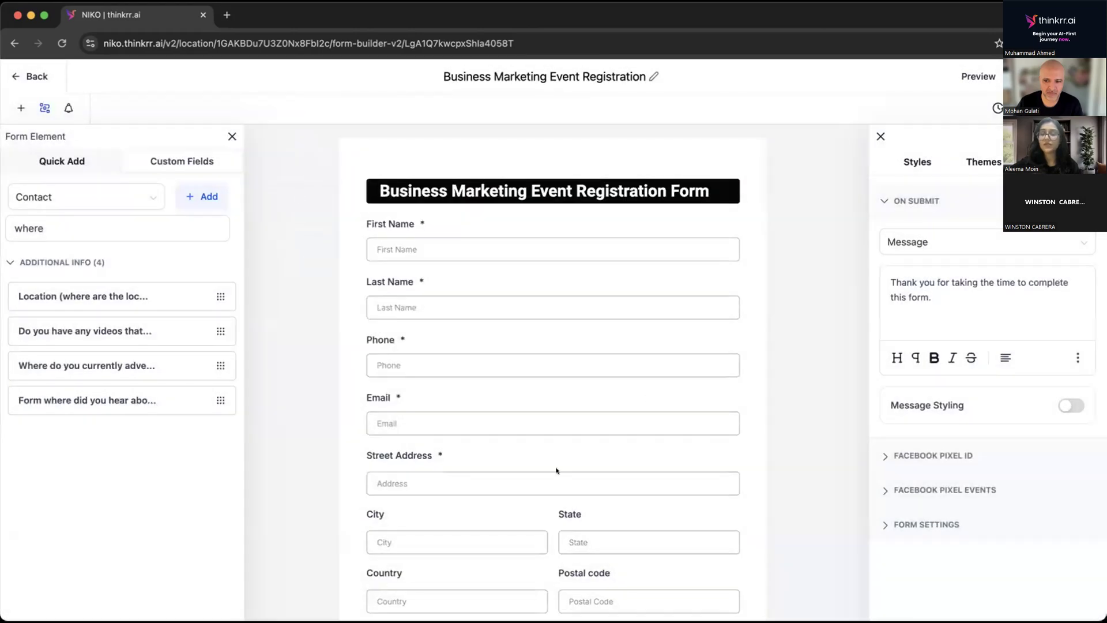
# Review the registration form in the builder and in its live preview down to the Register button, and close the preview.
pyautogui.scroll(-3, 450, 291)
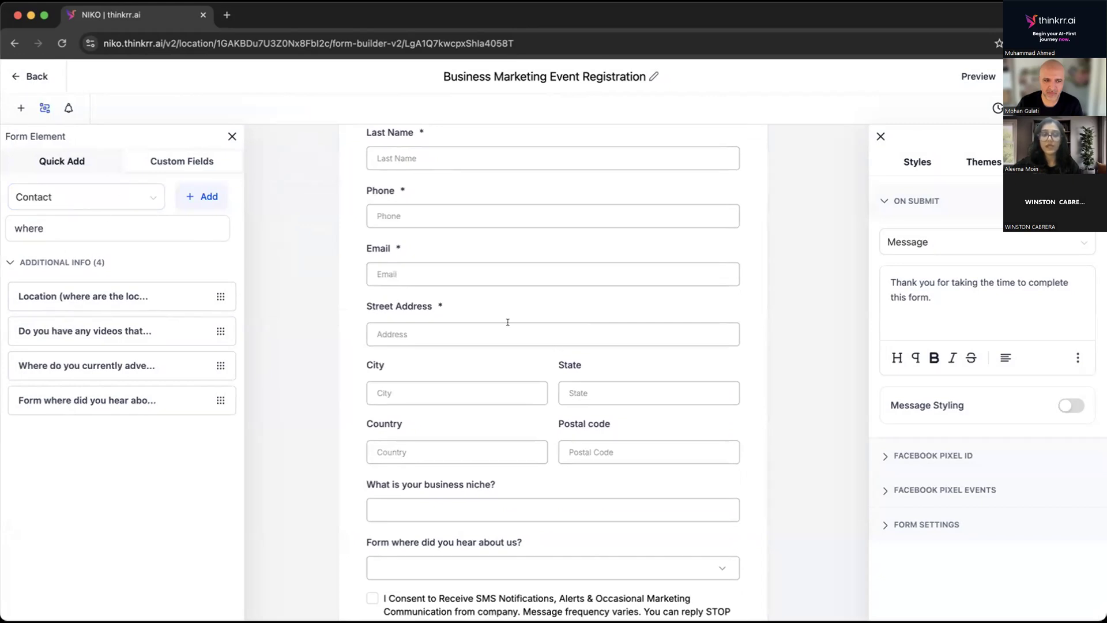
pyautogui.scroll(-2, 509, 319)
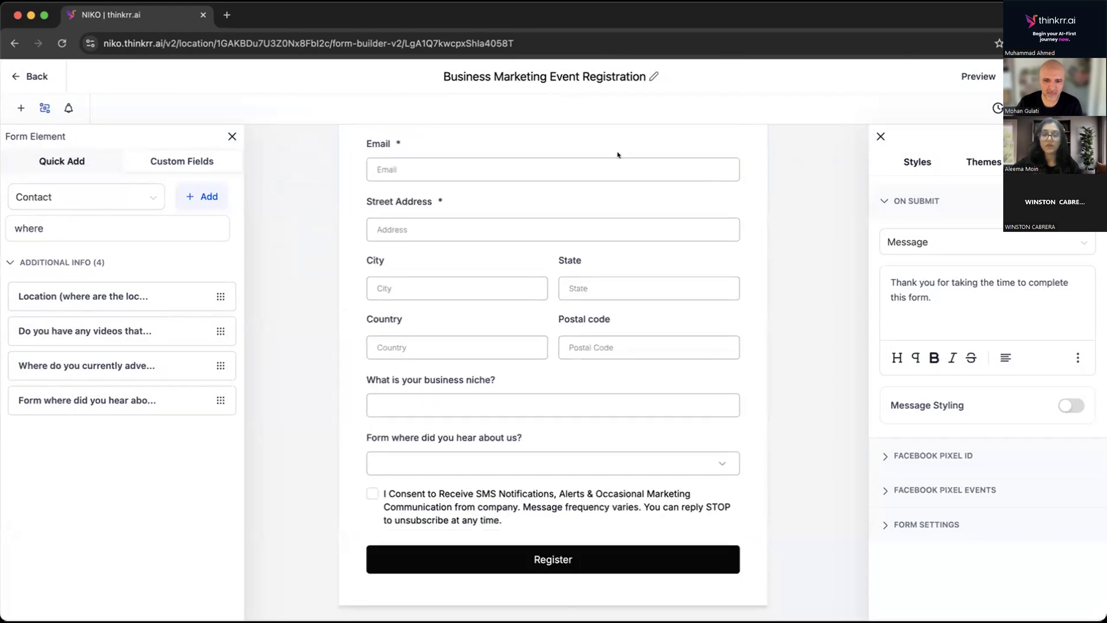
pyautogui.click(981, 77)
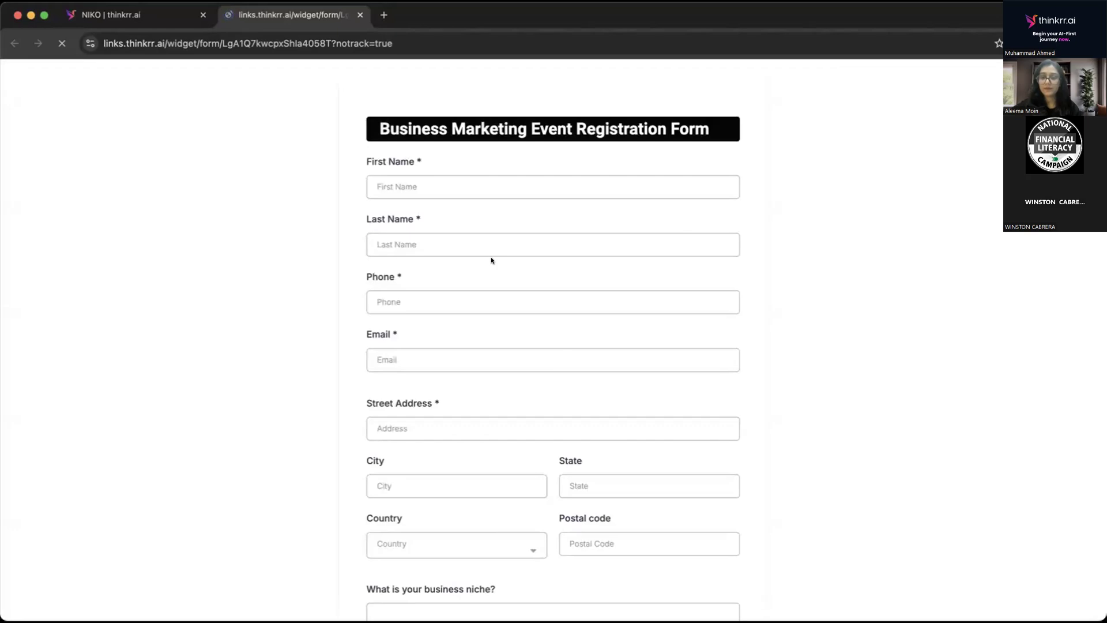
pyautogui.scroll(-4, 490, 257)
pyautogui.scroll(4, 490, 257)
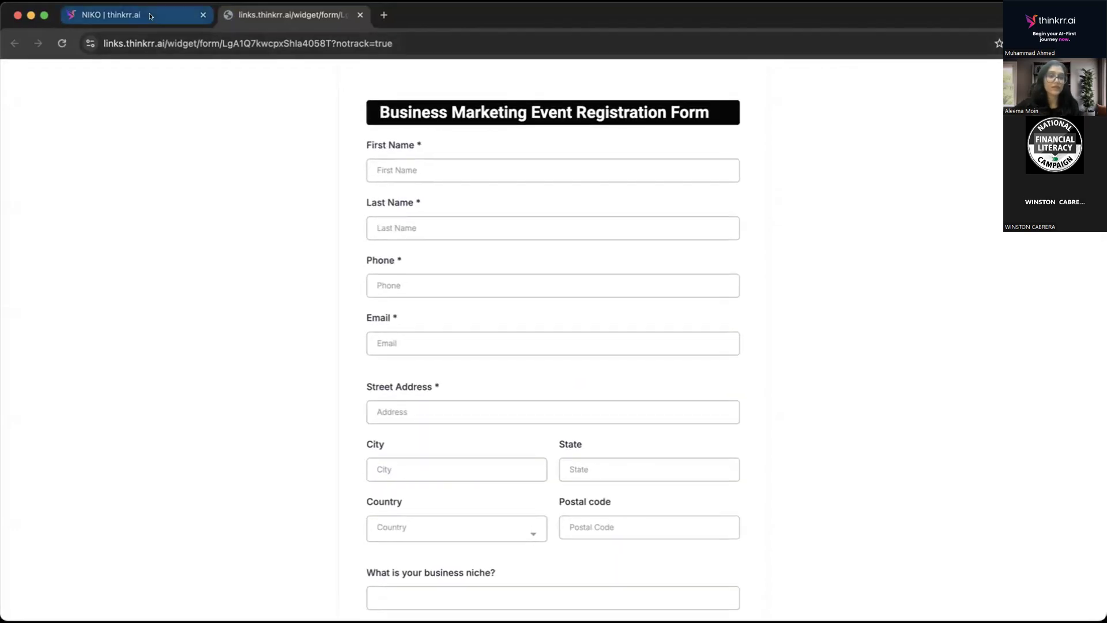
pyautogui.scroll(-1, 351, 282)
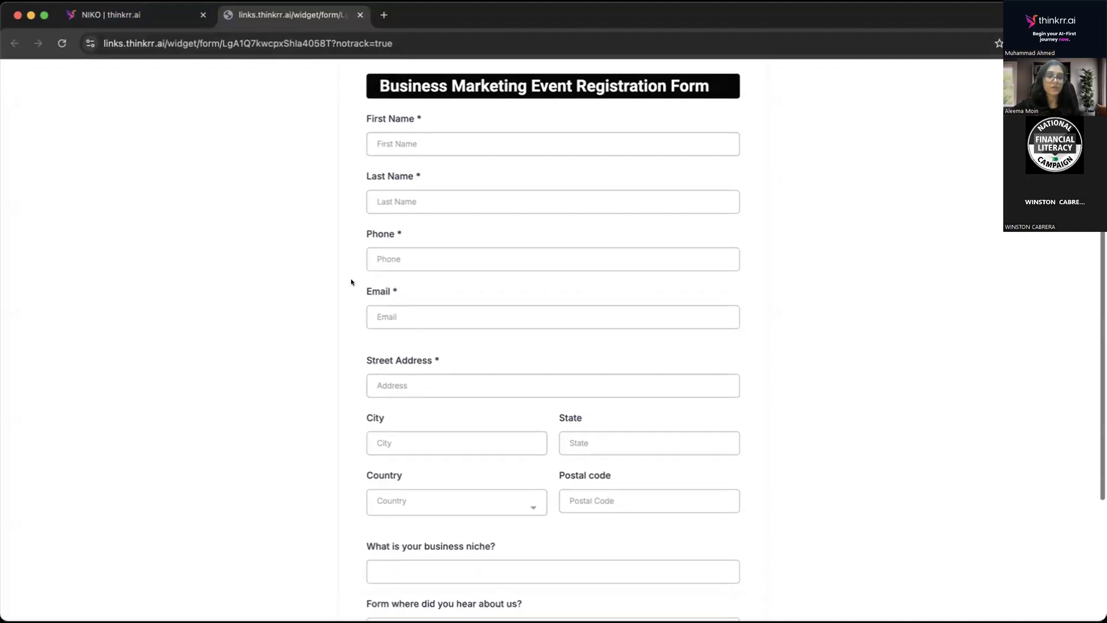
pyautogui.scroll(-3, 352, 282)
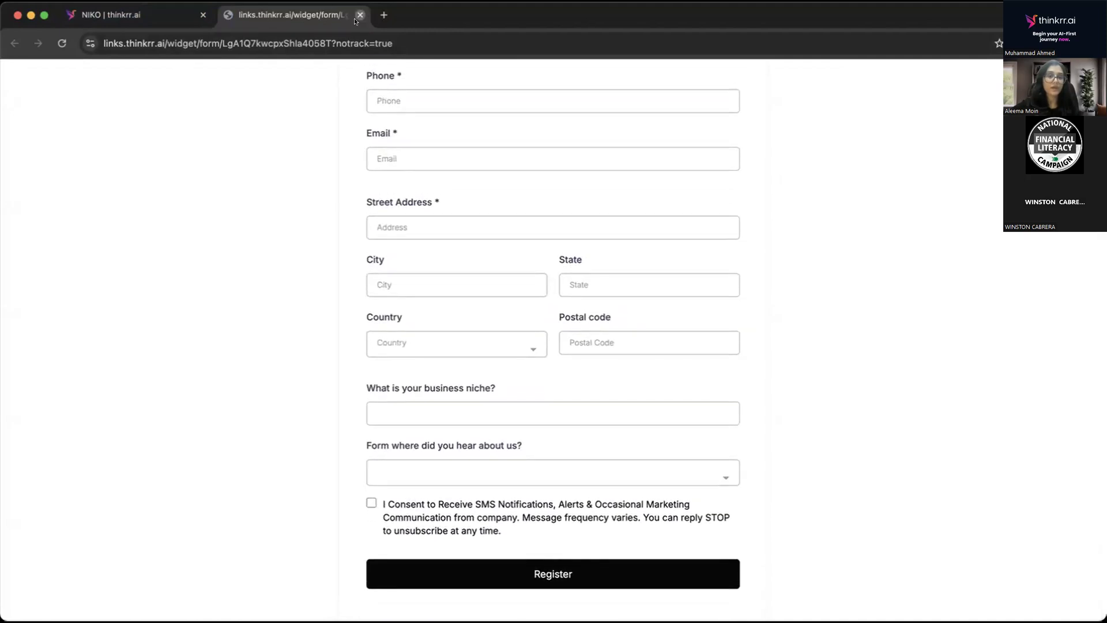
pyautogui.click(358, 16)
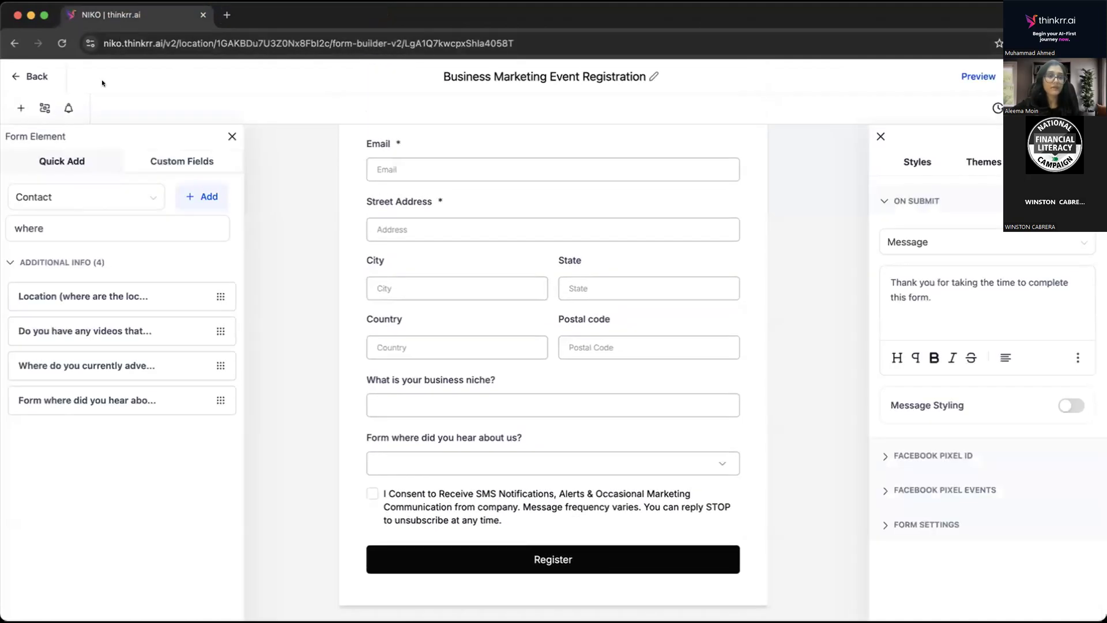
# Try out a Show/Hide Fields condition with "Is Equal To" "marketing" and the Hide Multiple action, and close the conditions unsaved.
pyautogui.click(41, 106)
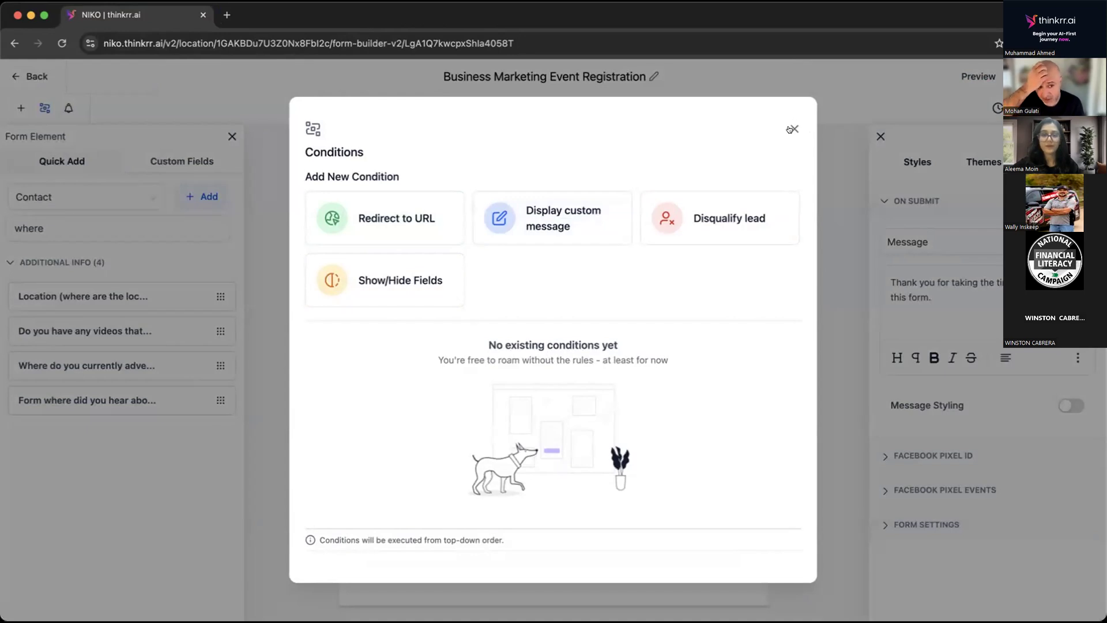
pyautogui.click(388, 278)
pyautogui.click(452, 243)
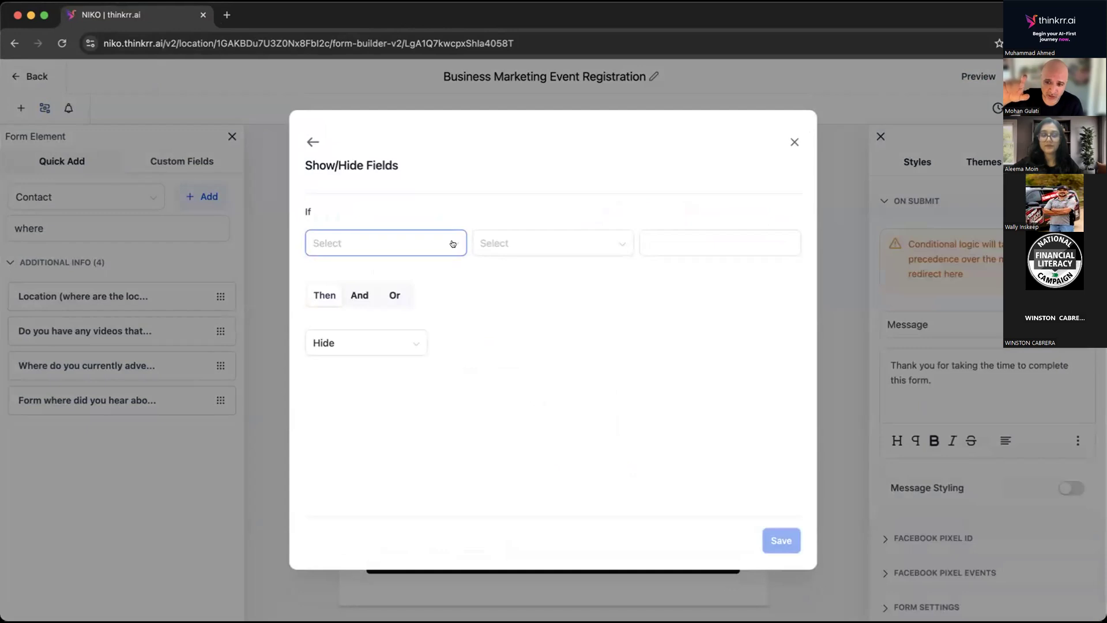
pyautogui.click(374, 386)
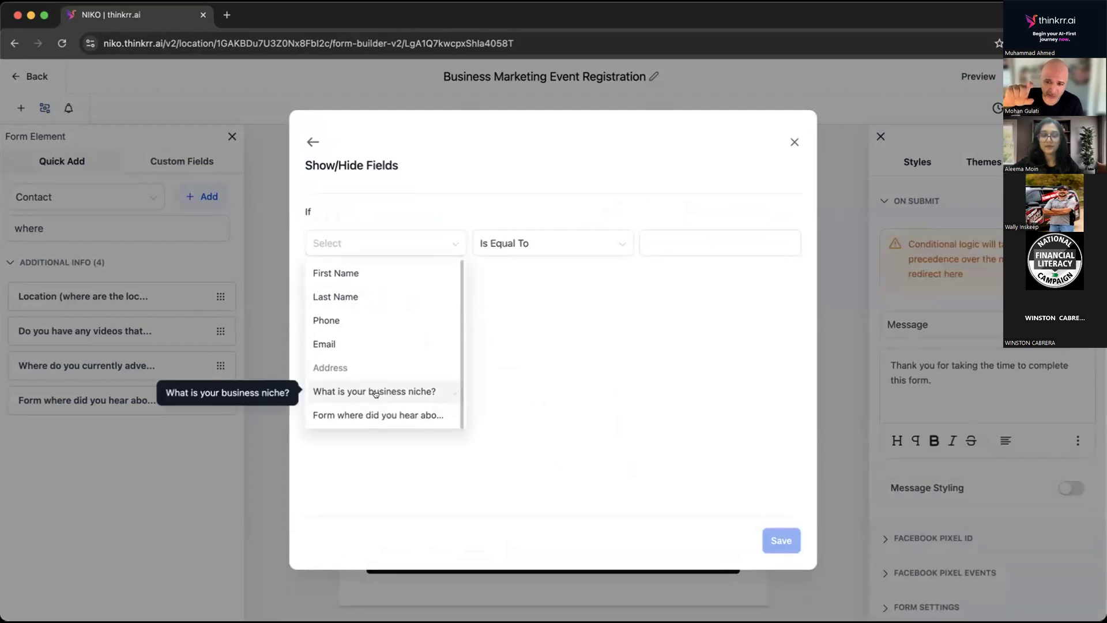
pyautogui.click(666, 239)
pyautogui.write('mar')
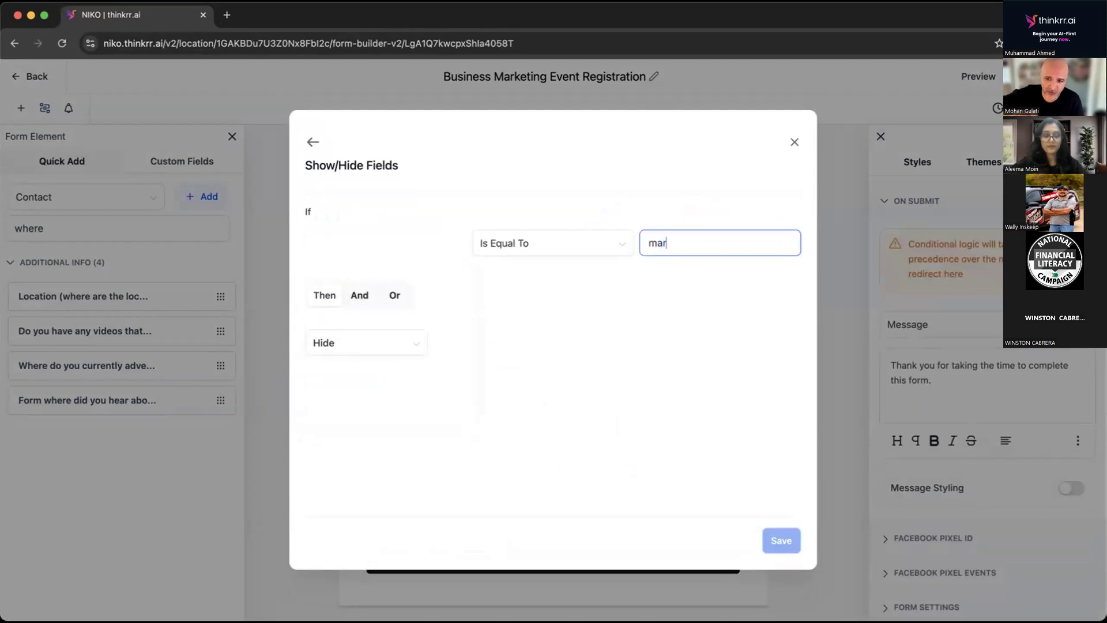
pyautogui.write('keting')
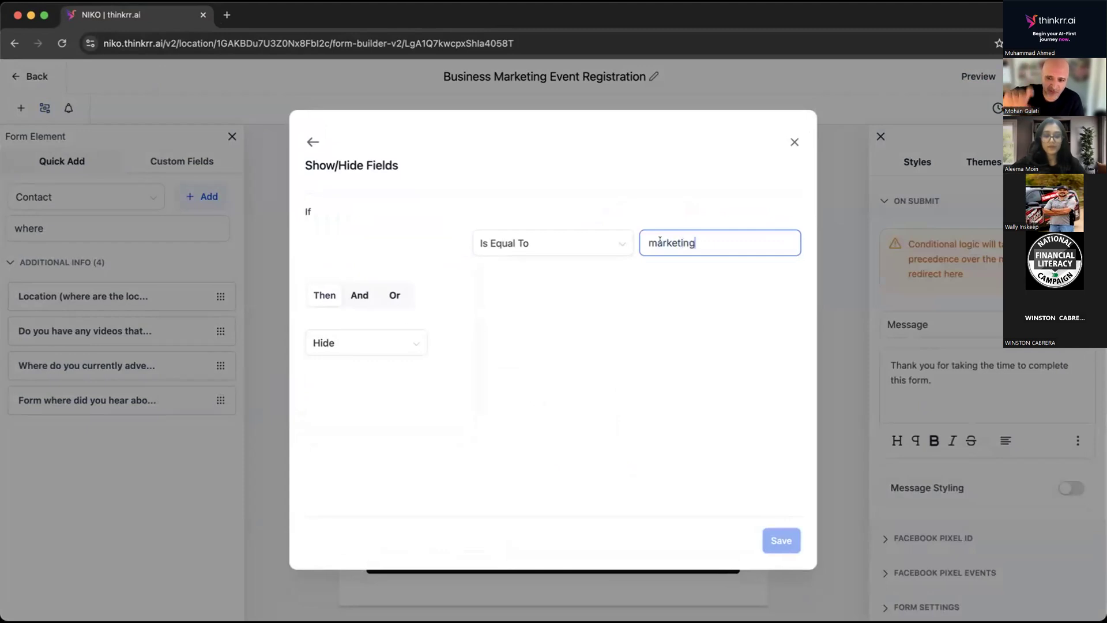
pyautogui.click(337, 342)
pyautogui.click(336, 416)
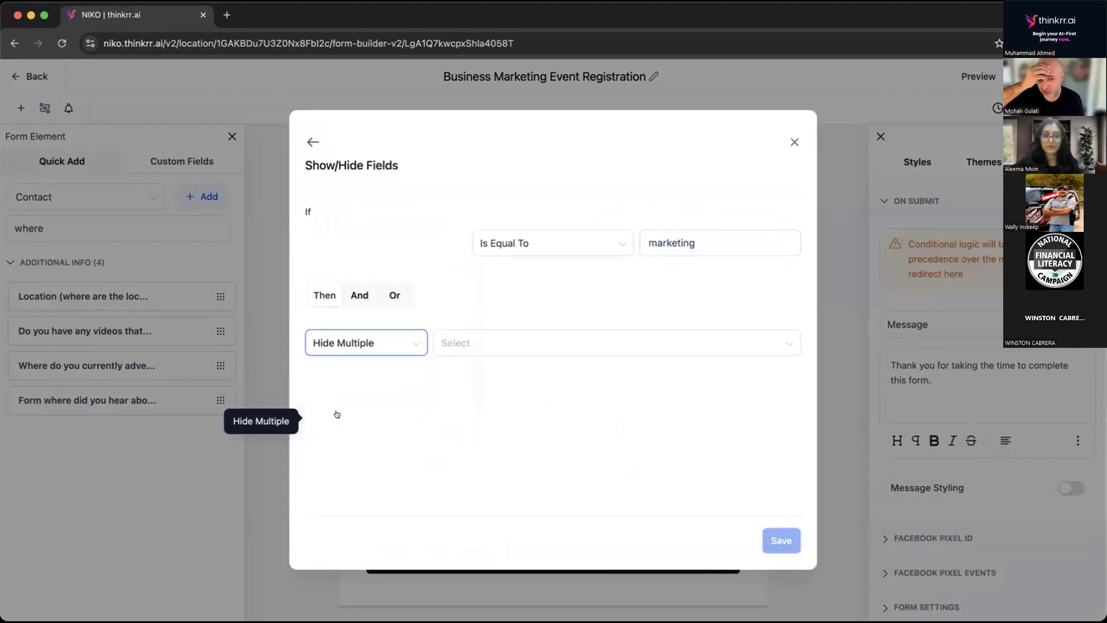
pyautogui.click(484, 344)
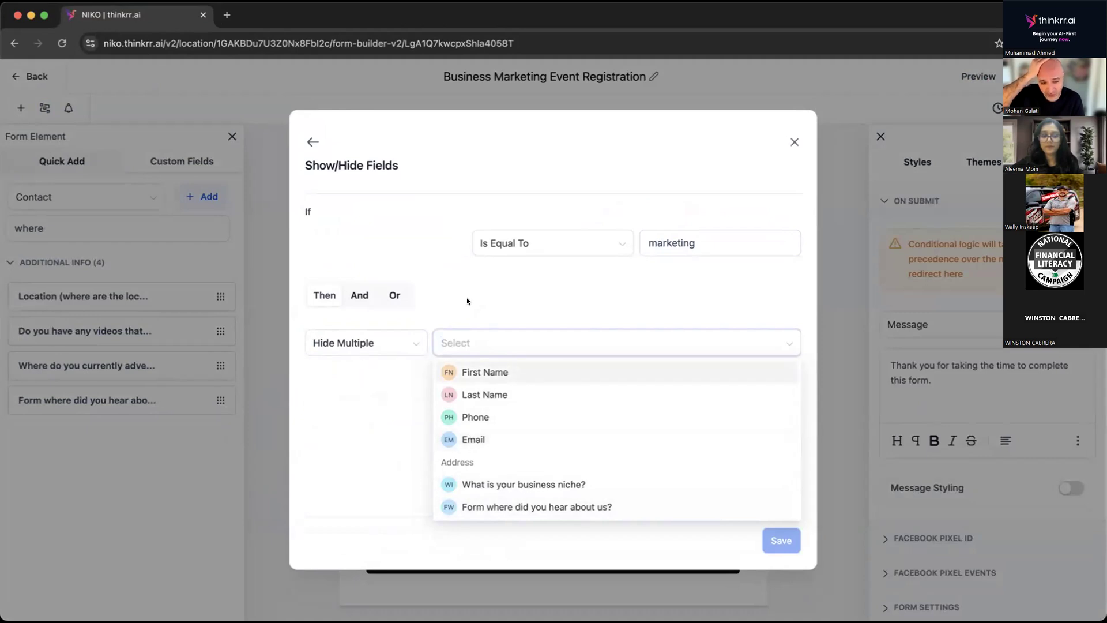
pyautogui.click(793, 142)
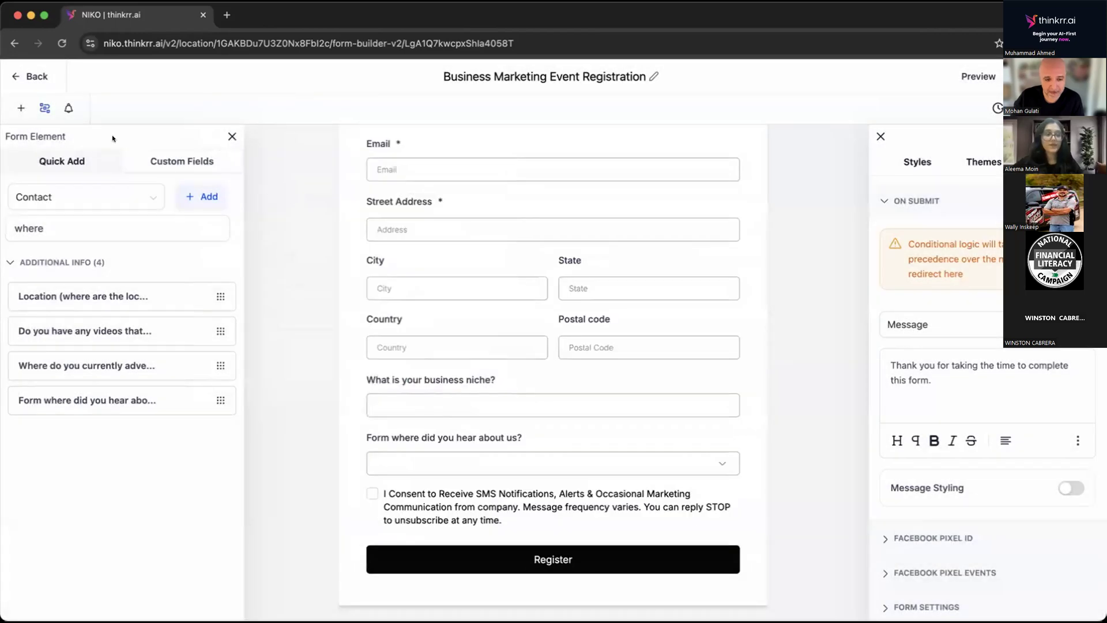
# Leave the registration form, go to the survey builder and create a new survey from scratch.
pyautogui.click(26, 76)
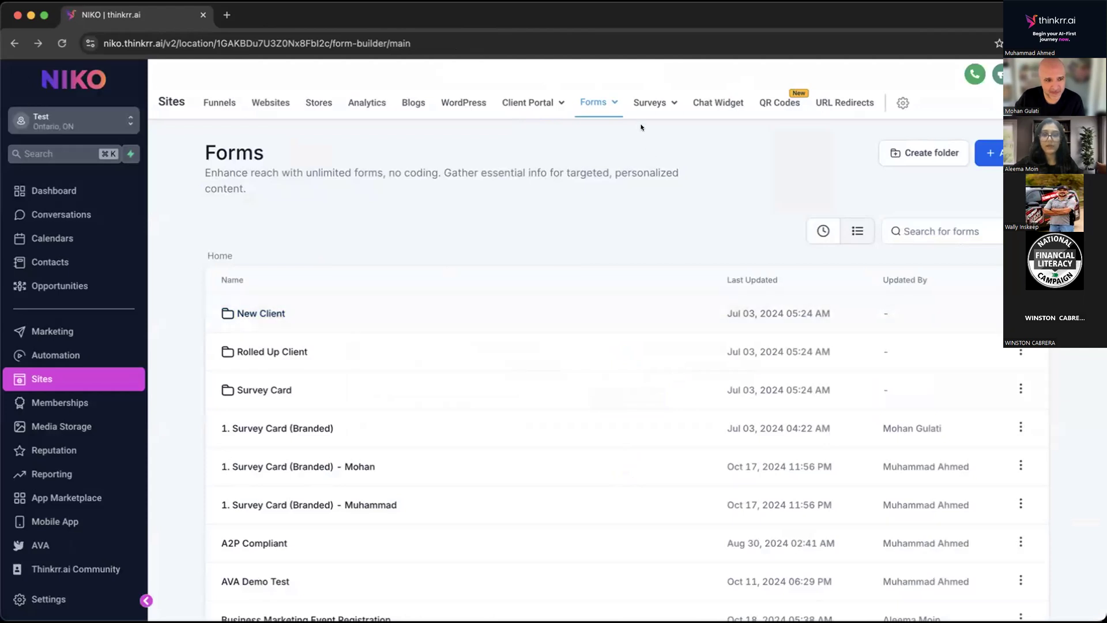
pyautogui.moveTo(642, 104)
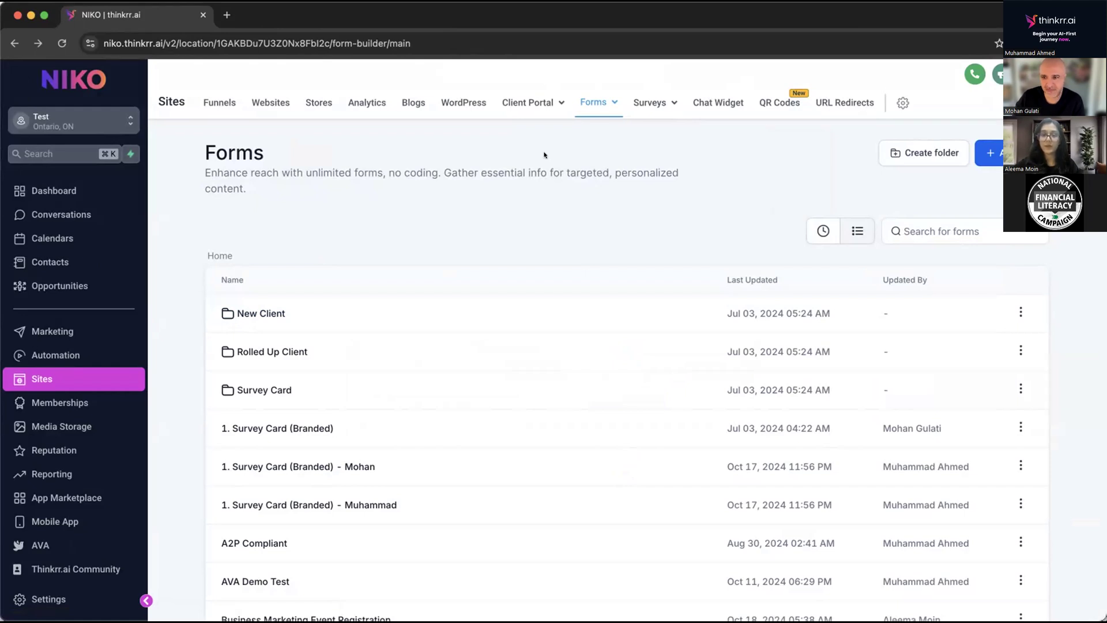
pyautogui.click(654, 103)
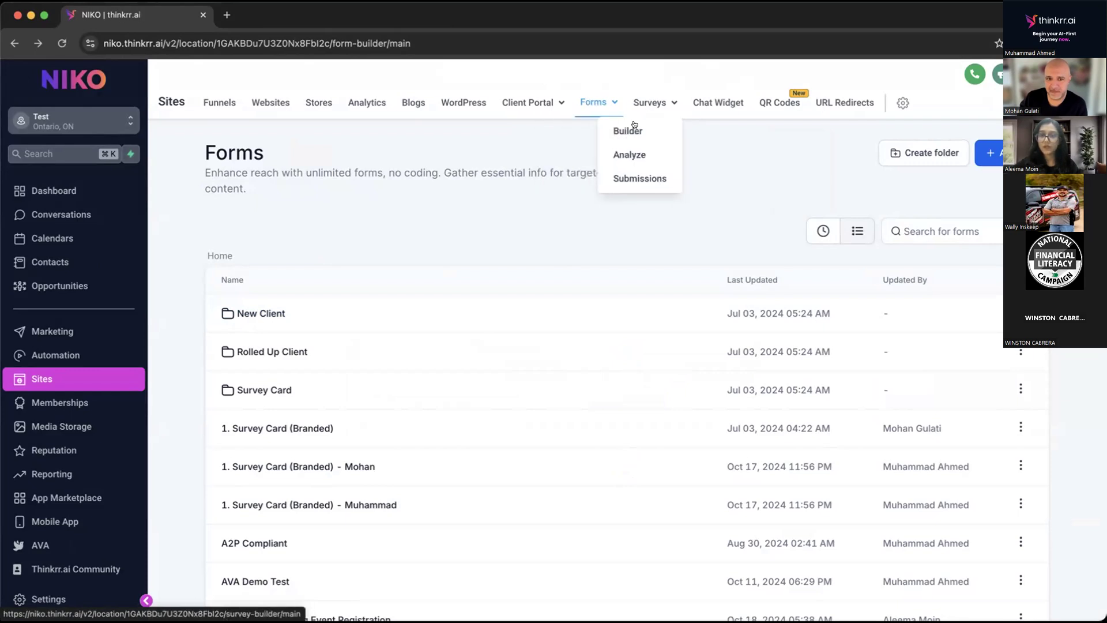
pyautogui.click(624, 131)
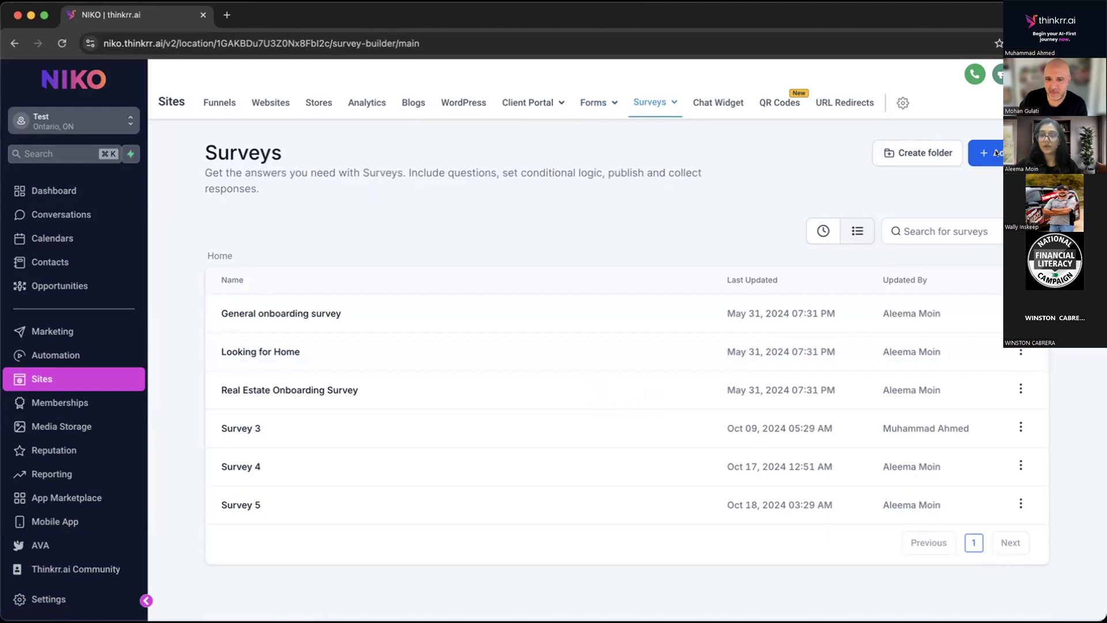
pyautogui.click(996, 153)
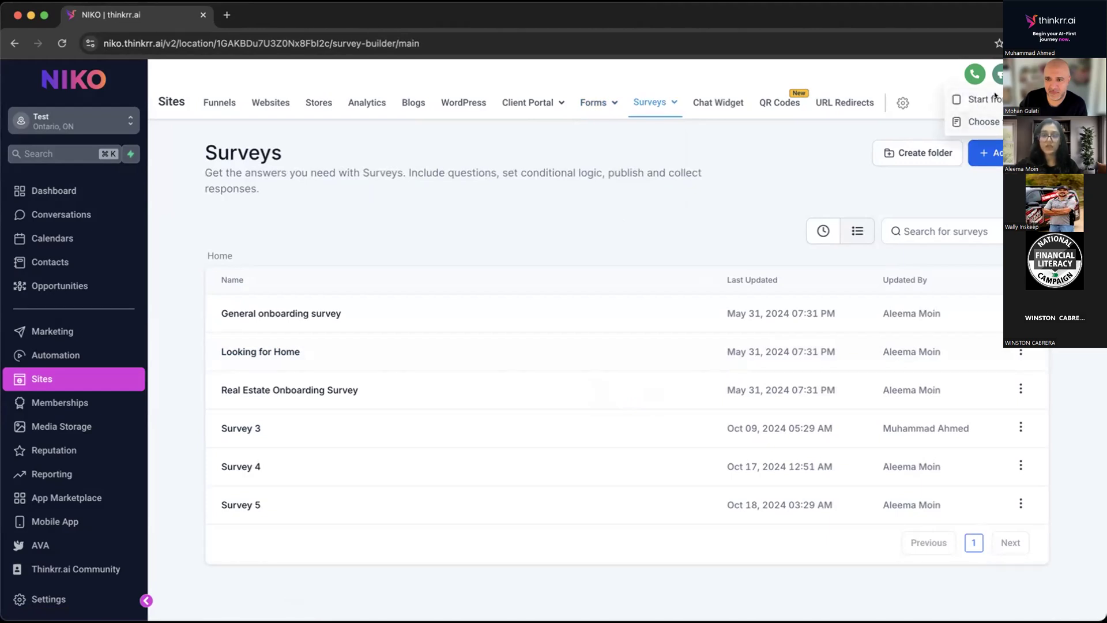
pyautogui.click(995, 95)
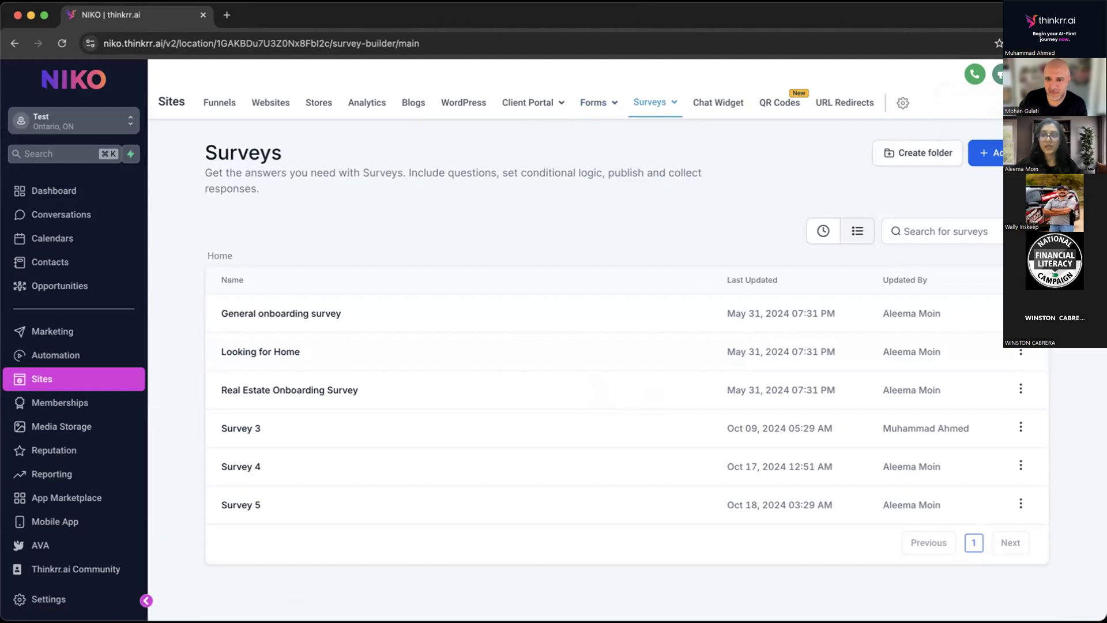
pyautogui.click(528, 357)
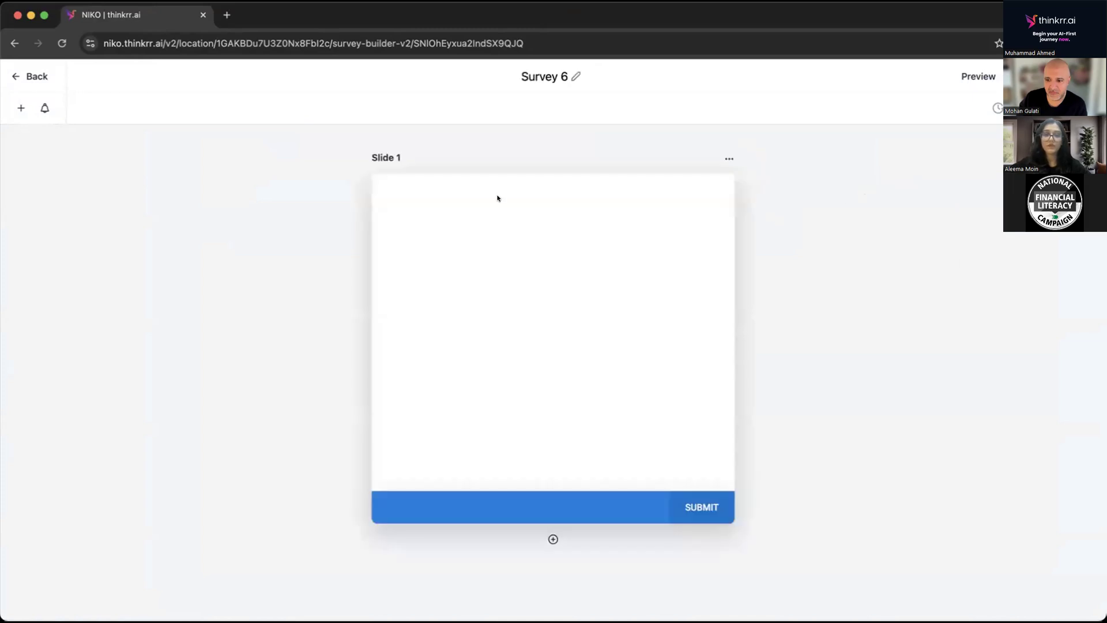
# Rename the new survey as "Feedback".
pyautogui.click(534, 76)
pyautogui.doubleClick(556, 75)
pyautogui.click(567, 75)
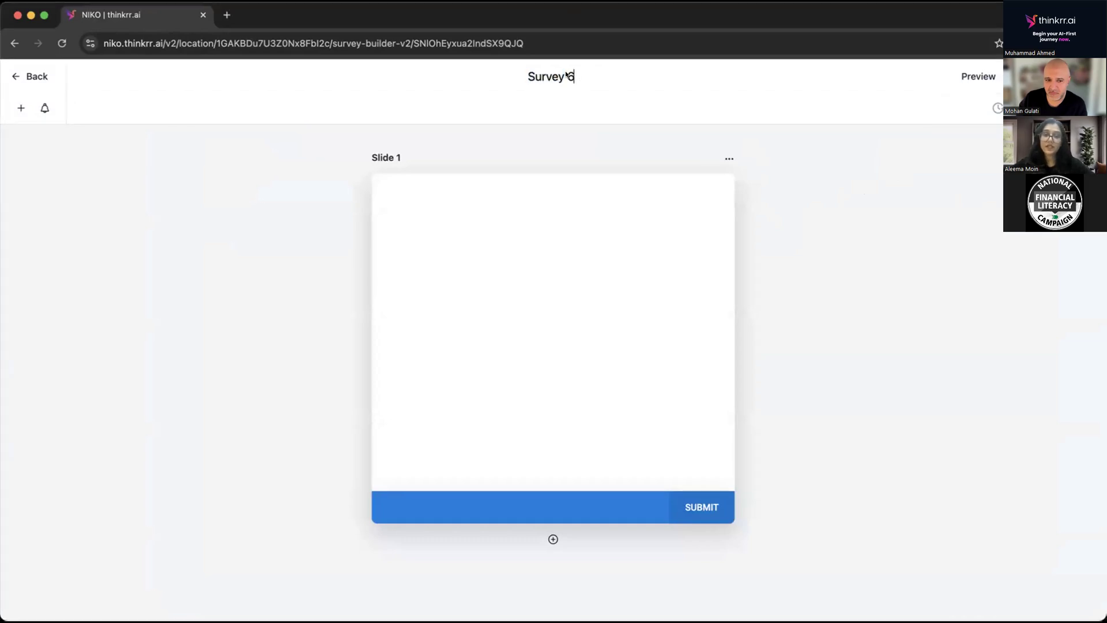
pyautogui.tripleClick(552, 74)
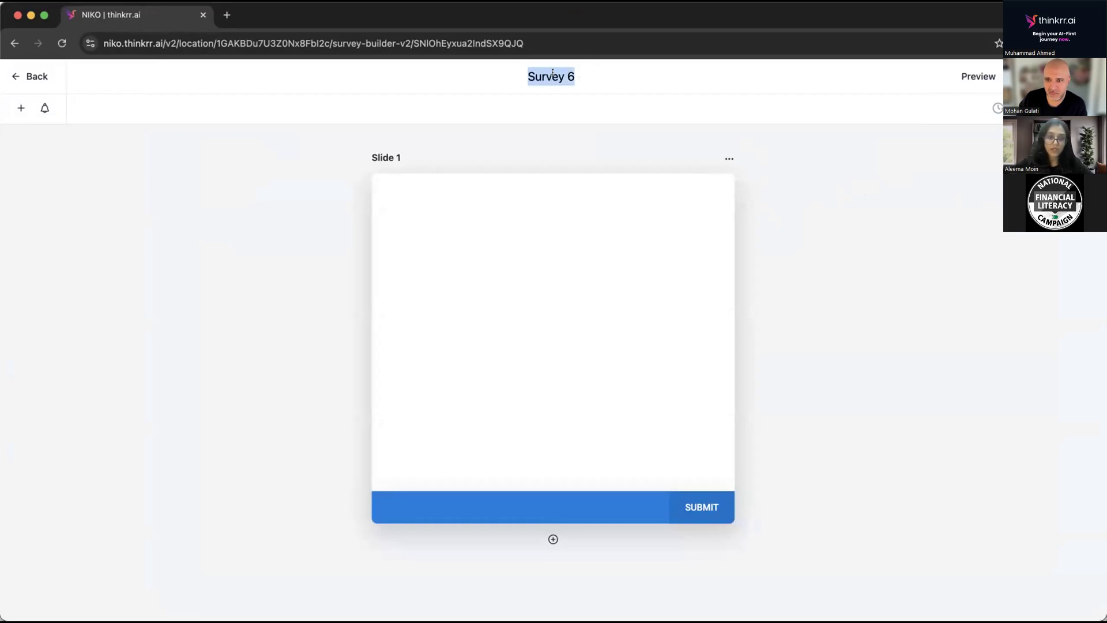
pyautogui.write('Feedback')
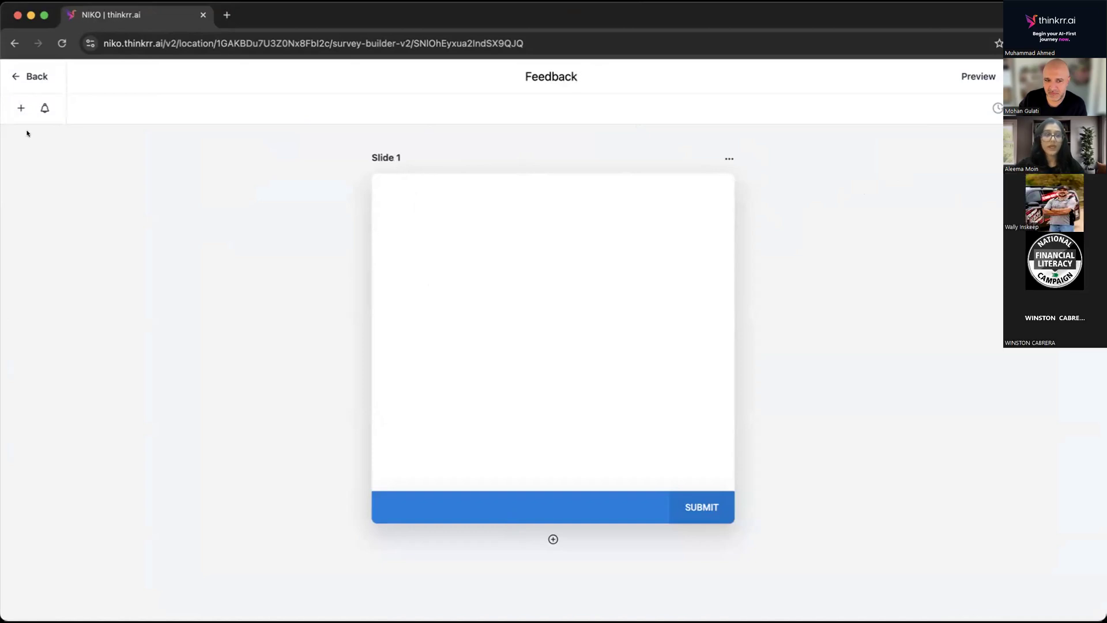
# Add a First Name field to Slide 1, a Last Name field above it, and an Email field between the two.
pyautogui.click(19, 107)
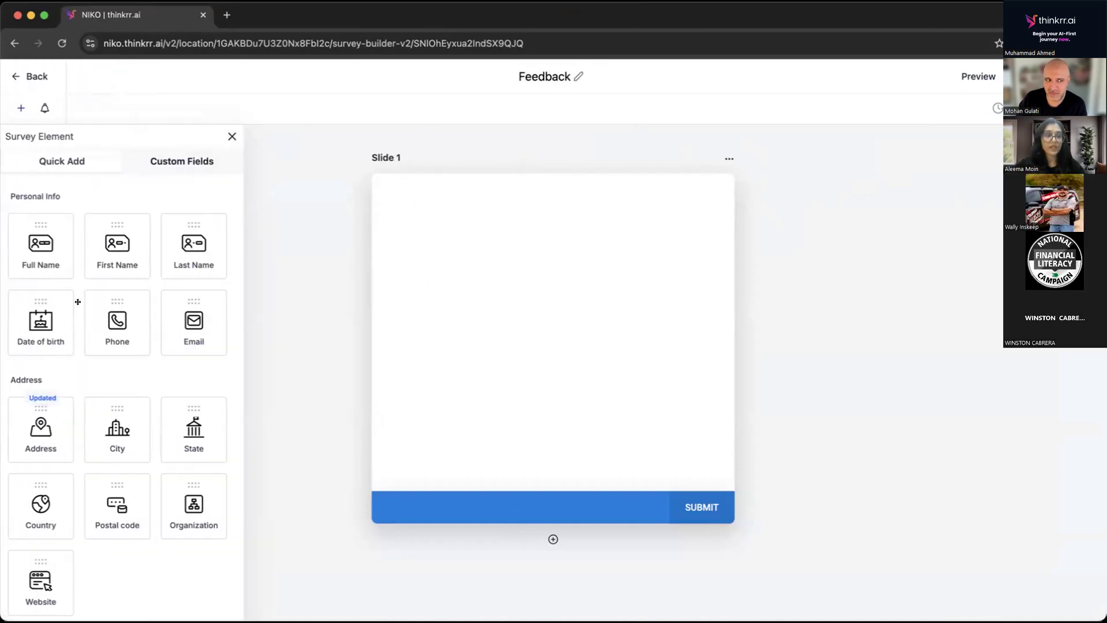
pyautogui.moveTo(114, 234); pyautogui.dragTo(491, 238)
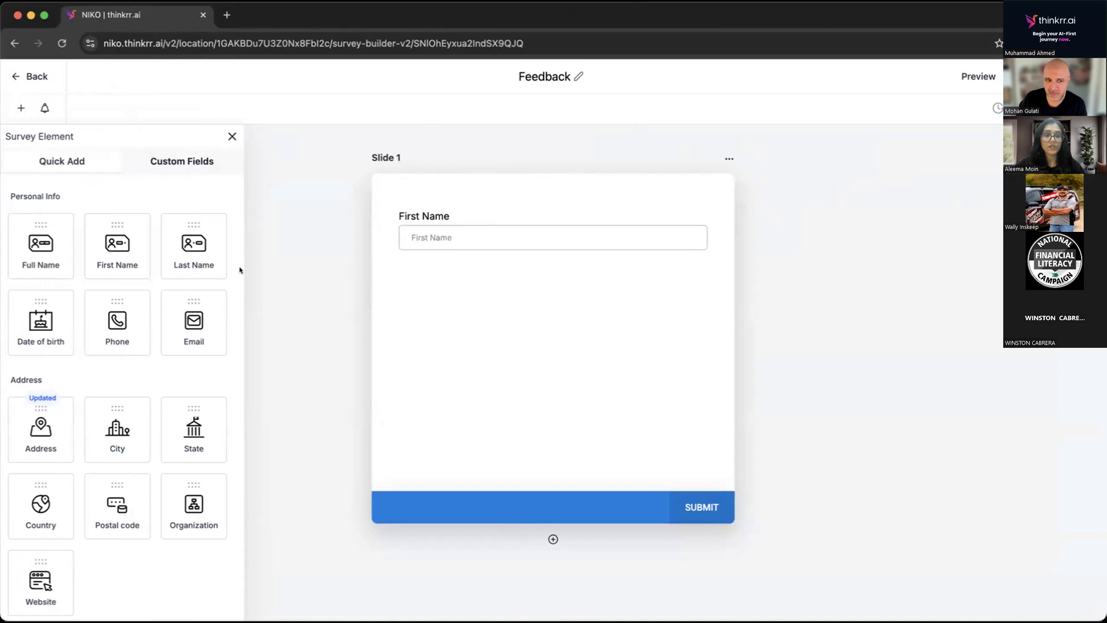
pyautogui.moveTo(184, 249); pyautogui.dragTo(447, 265)
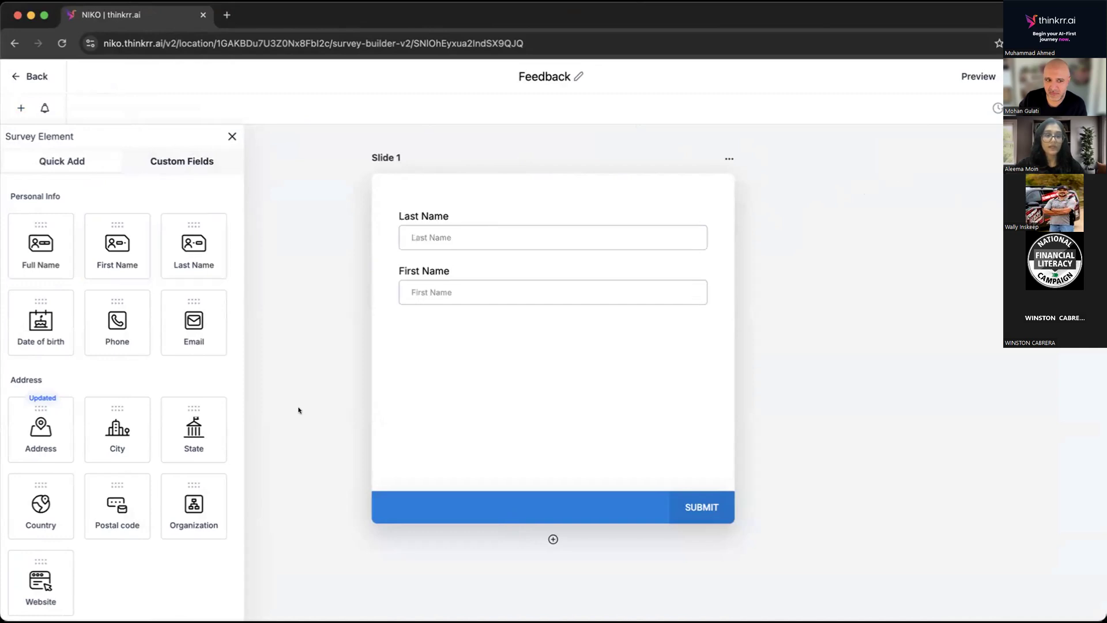
pyautogui.moveTo(173, 320); pyautogui.dragTo(414, 334)
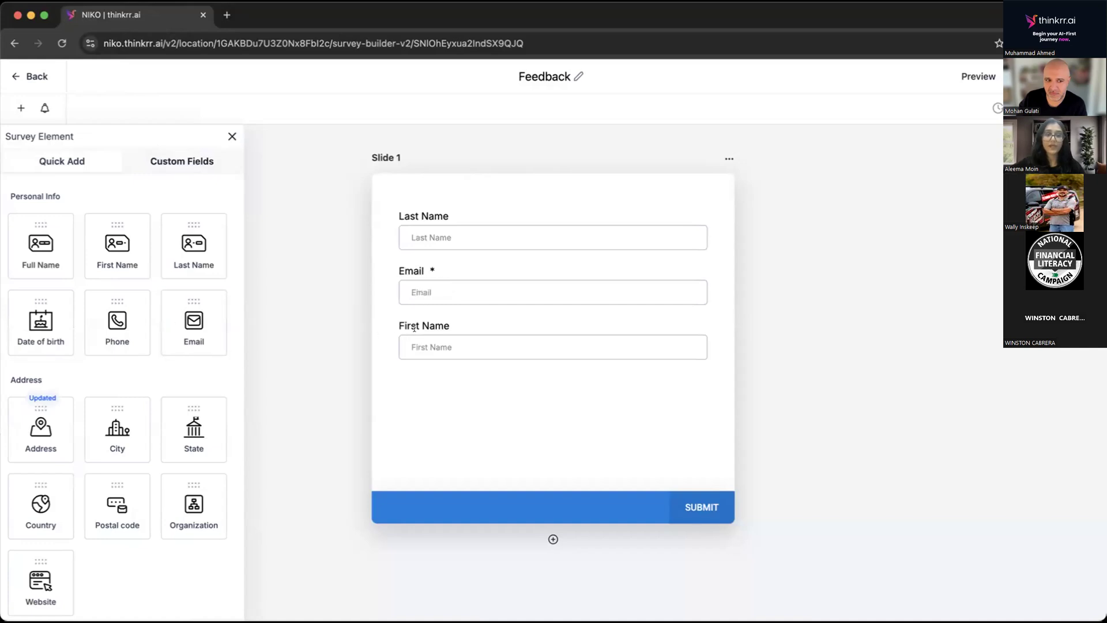
# Add a second slide to the survey below Slide 1.
pyautogui.click(552, 539)
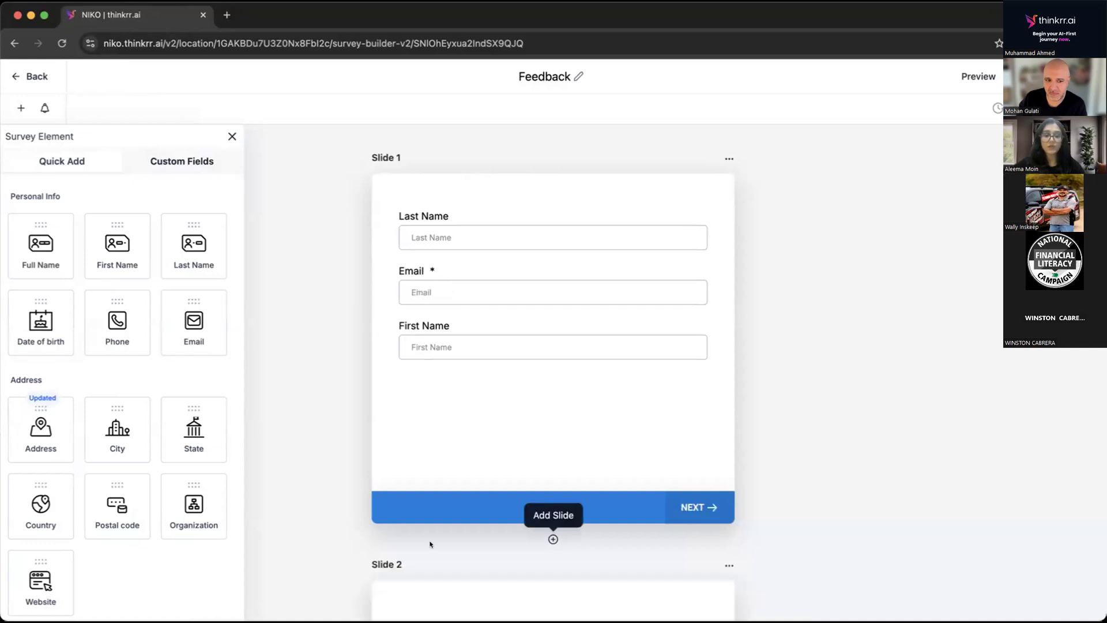
pyautogui.scroll(-1, 456, 375)
pyautogui.scroll(-8, 456, 375)
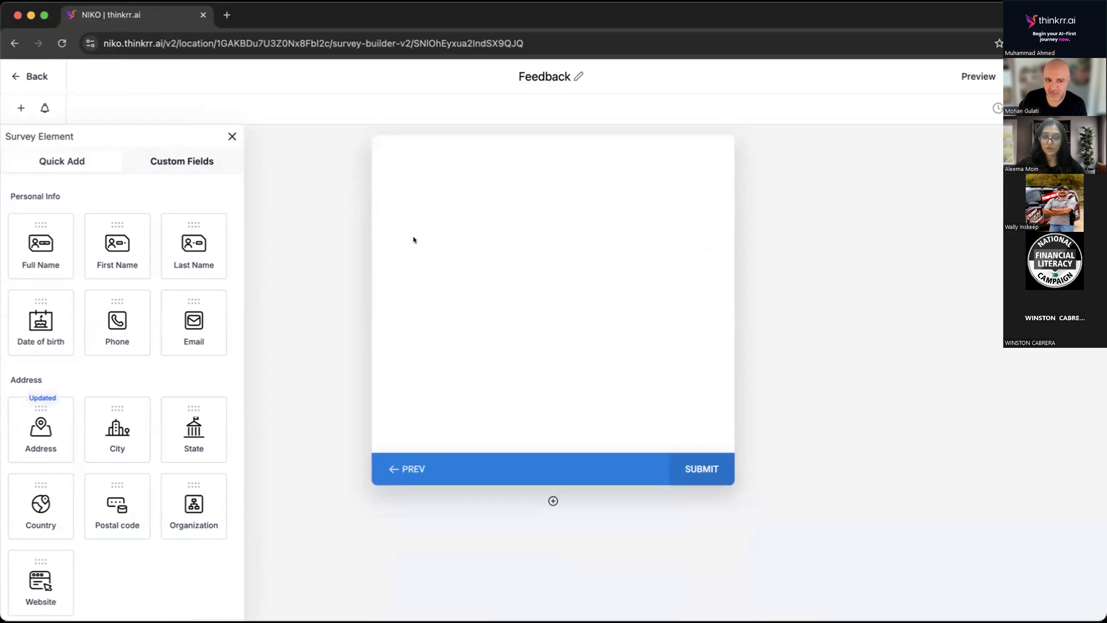
# Start a new custom field of the Radio Select type for the survey.
pyautogui.click(180, 161)
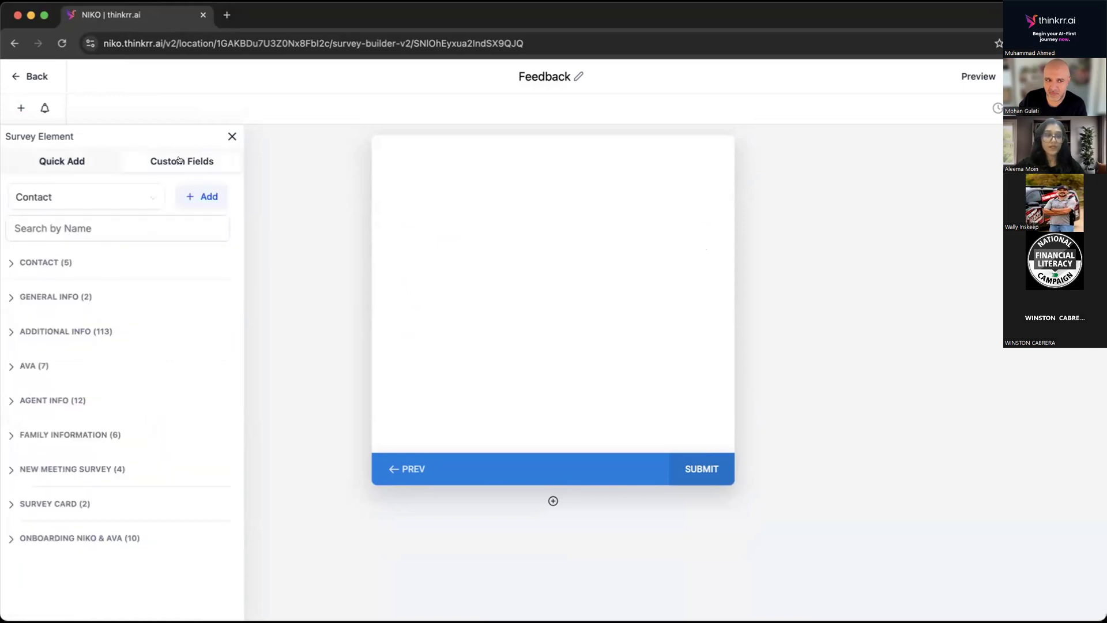
pyautogui.click(70, 163)
pyautogui.scroll(-1, 112, 322)
pyautogui.scroll(1, 111, 378)
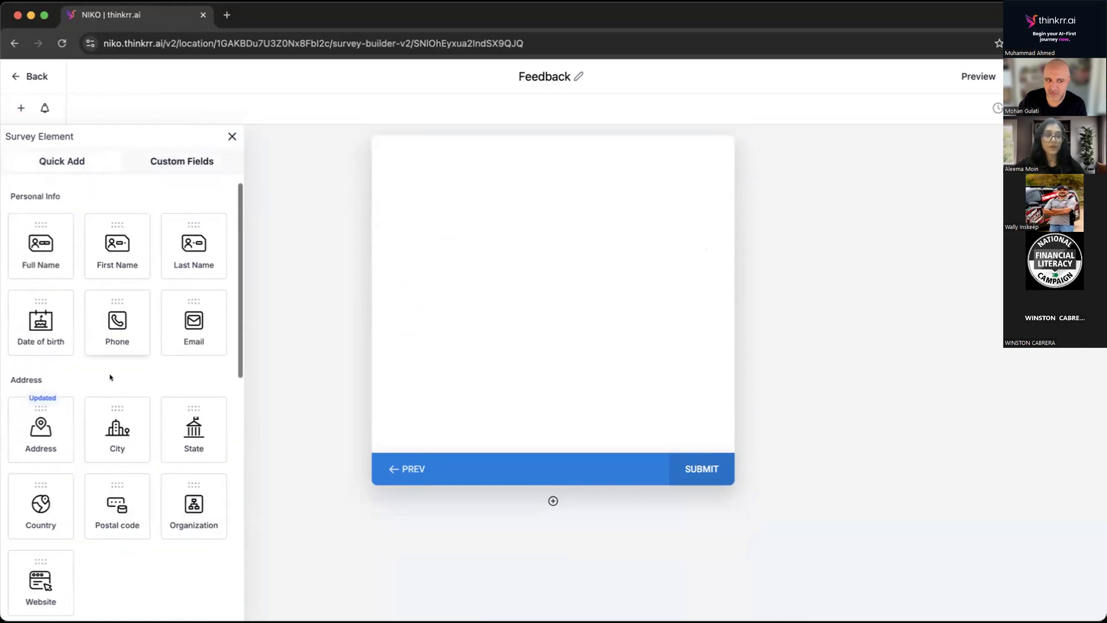
pyautogui.click(190, 160)
pyautogui.click(199, 195)
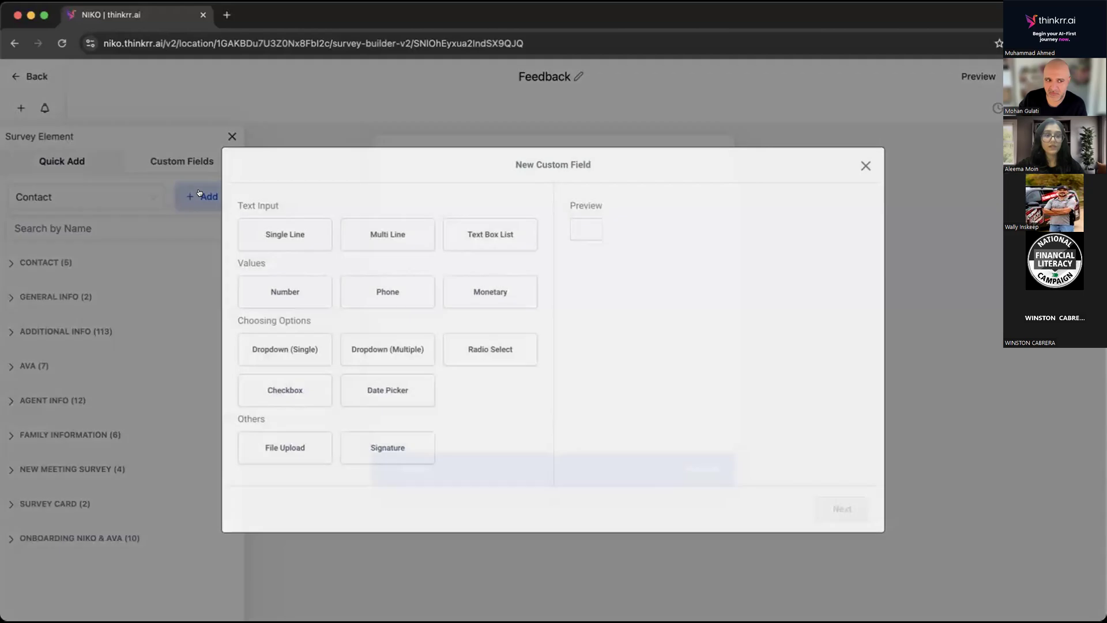
pyautogui.click(288, 234)
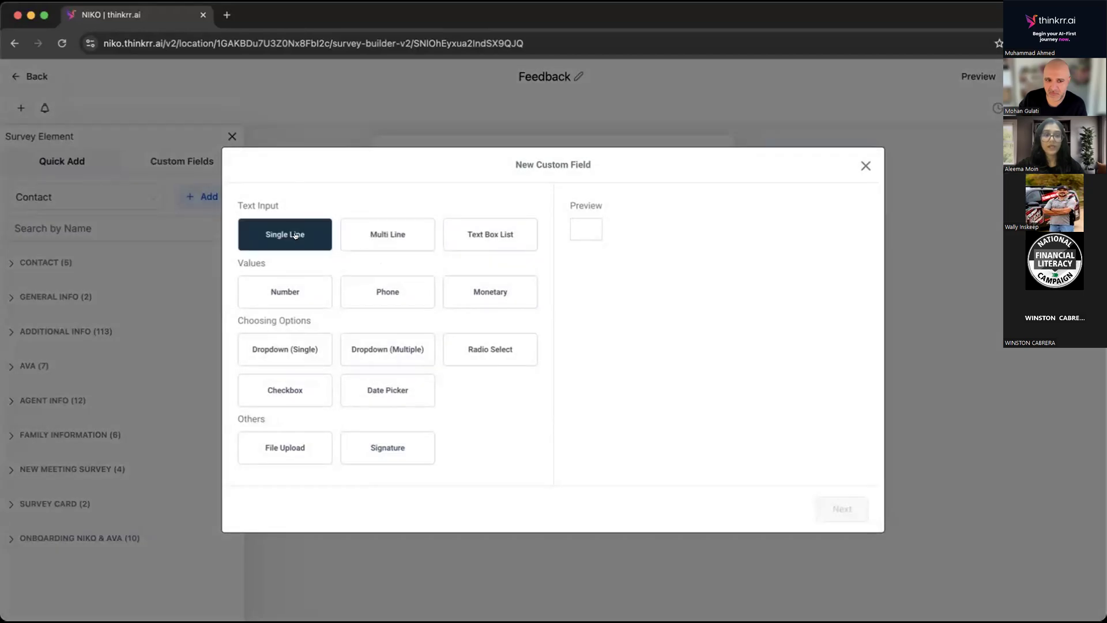
pyautogui.click(492, 349)
pyautogui.click(840, 509)
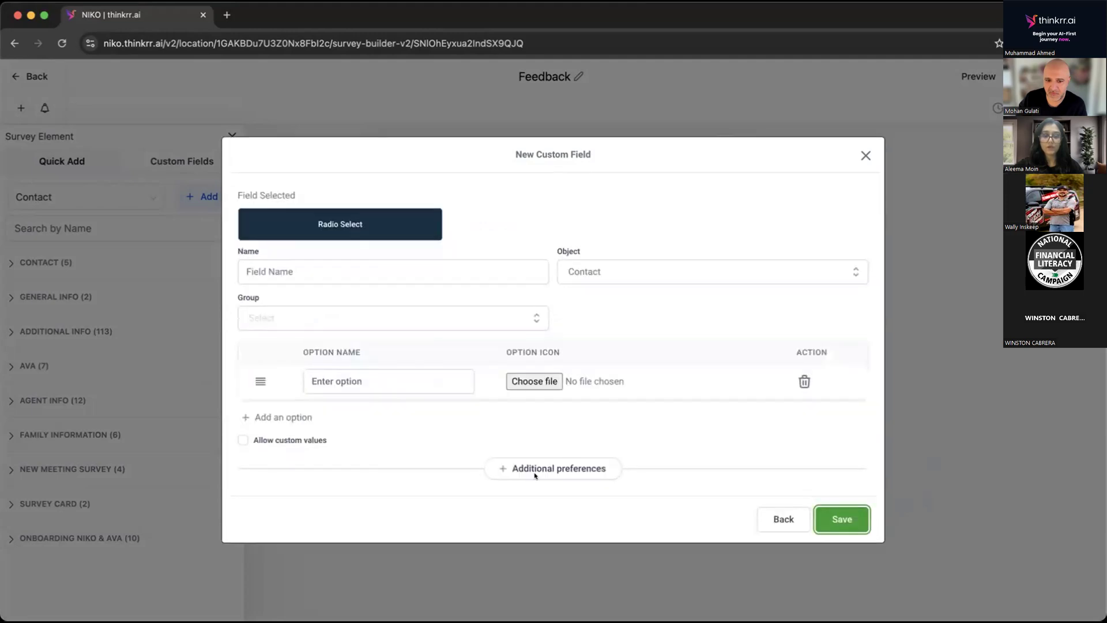
# Name the custom field "Did you attend the event?" and assign it to the Additional Info group.
pyautogui.click(407, 271)
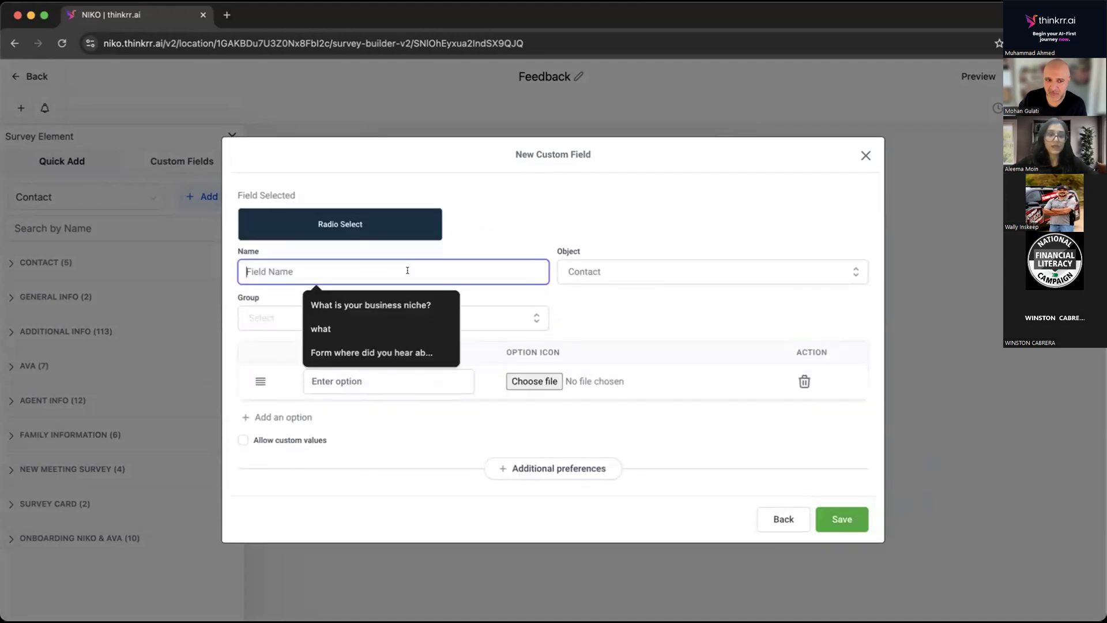
pyautogui.write('Did you attend the event?')
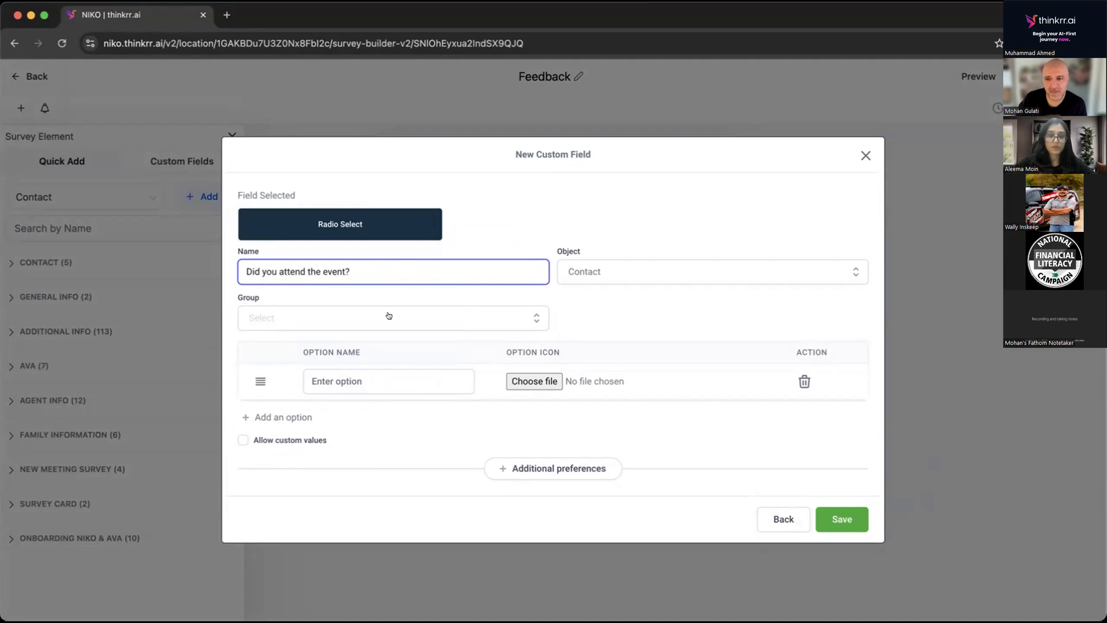
pyautogui.click(389, 316)
pyautogui.click(303, 393)
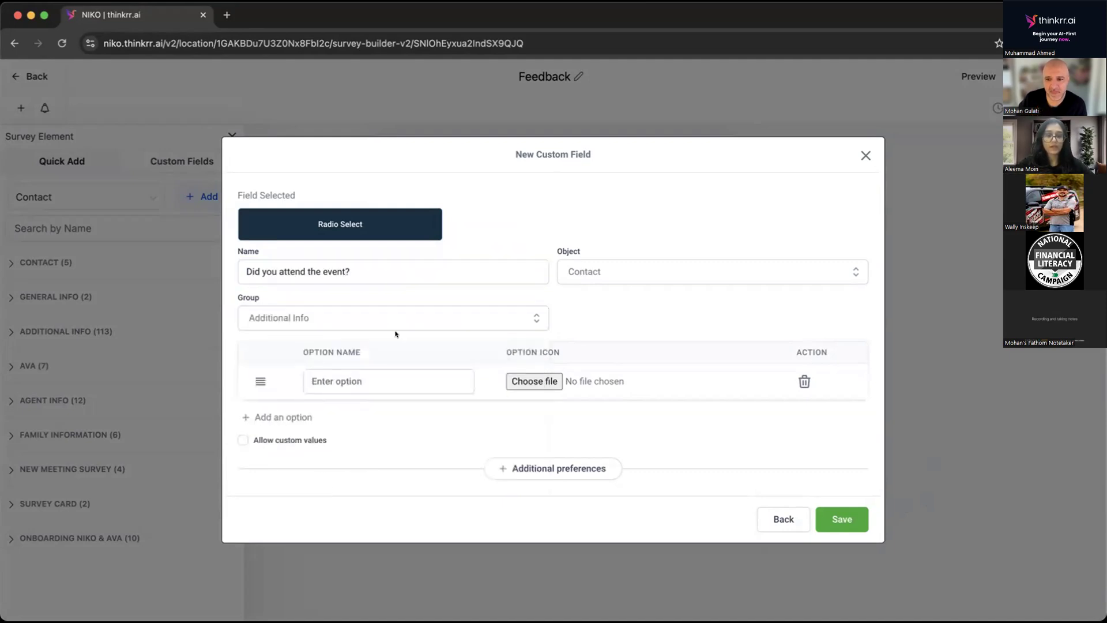
# Give the radio field two answer options, "Yes" and "No".
pyautogui.click(393, 379)
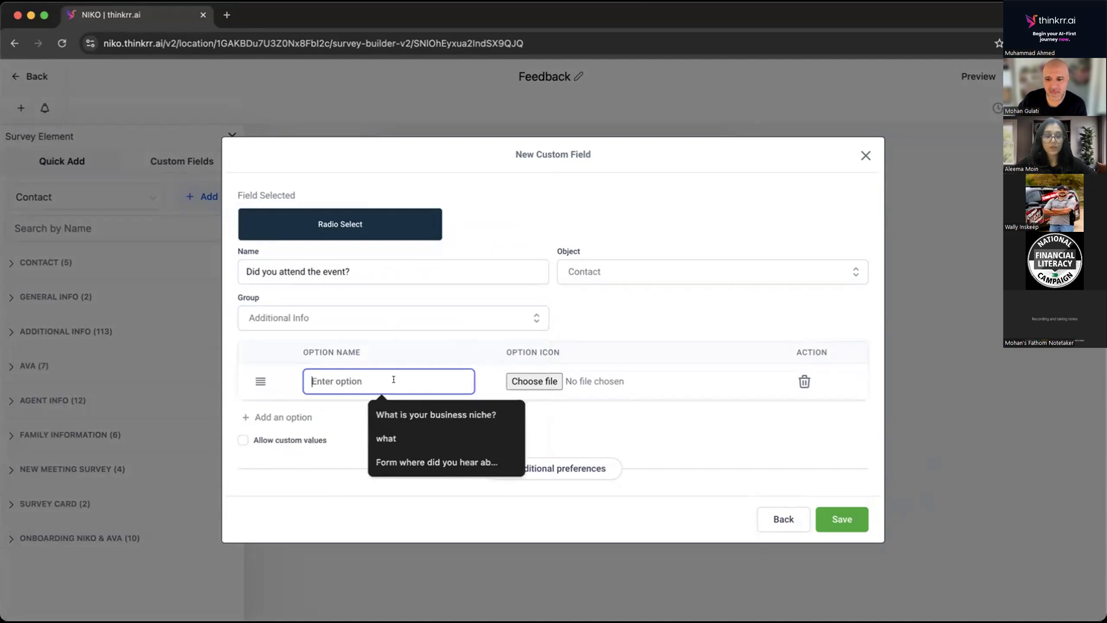
pyautogui.write('Yes')
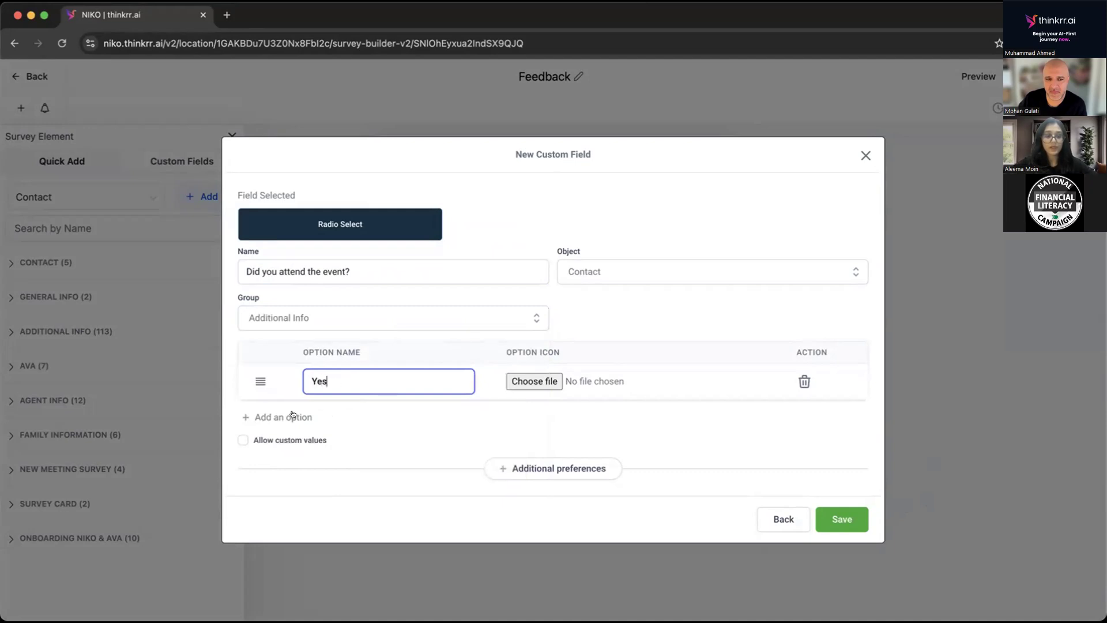
pyautogui.click(293, 417)
pyautogui.click(342, 400)
pyautogui.write('No')
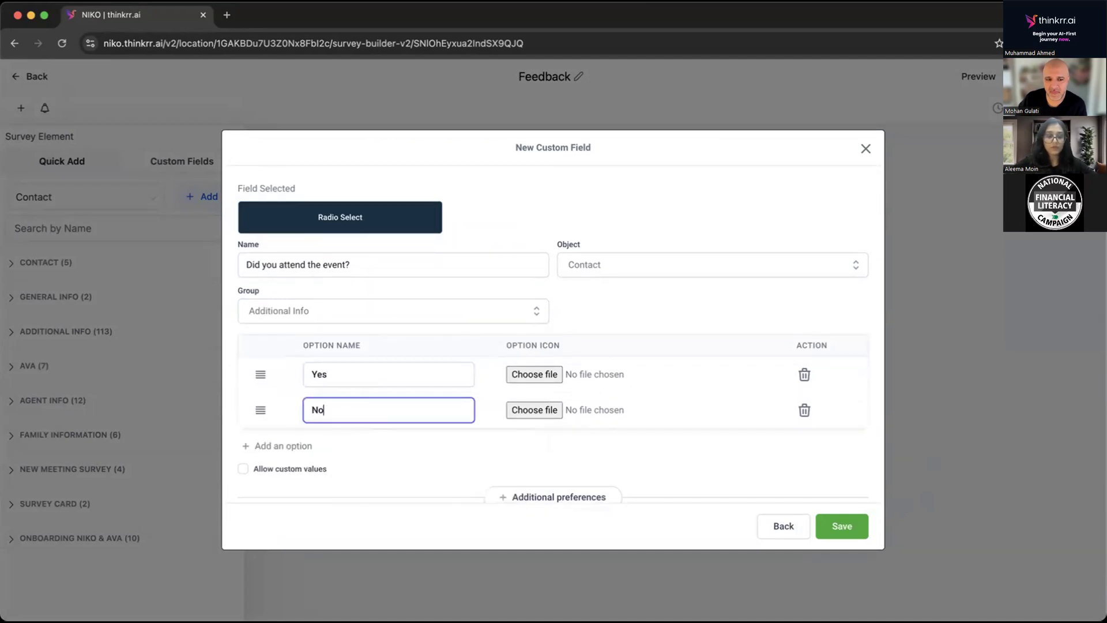
# Save the custom field, find it with a "did you" search, and place "Did you attend the event?" on Slide 2.
pyautogui.click(842, 526)
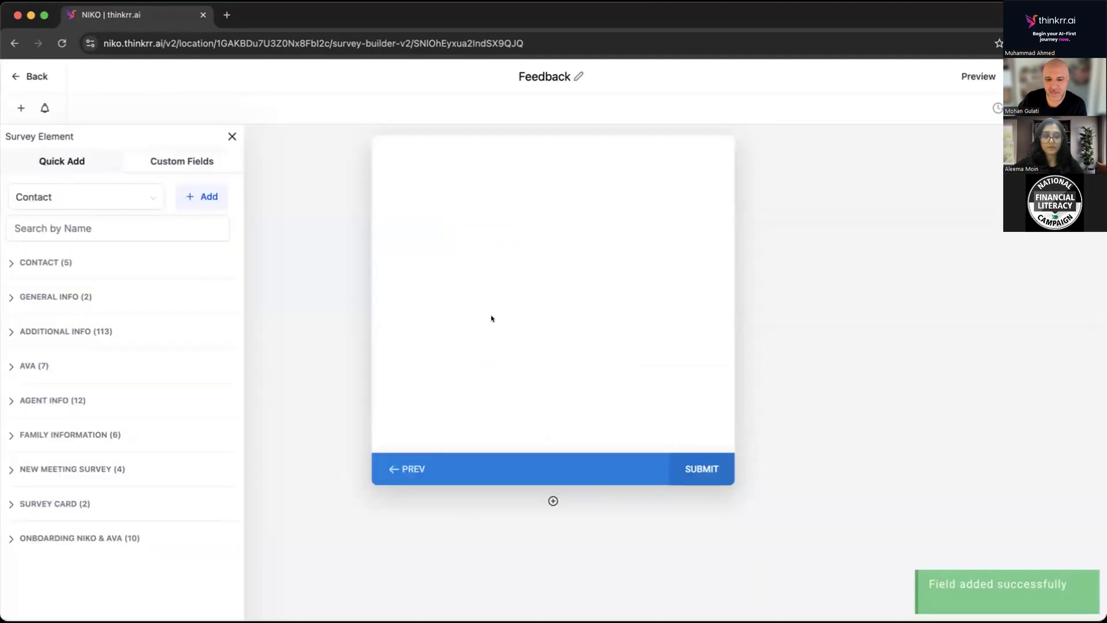
pyautogui.click(92, 227)
pyautogui.write('did')
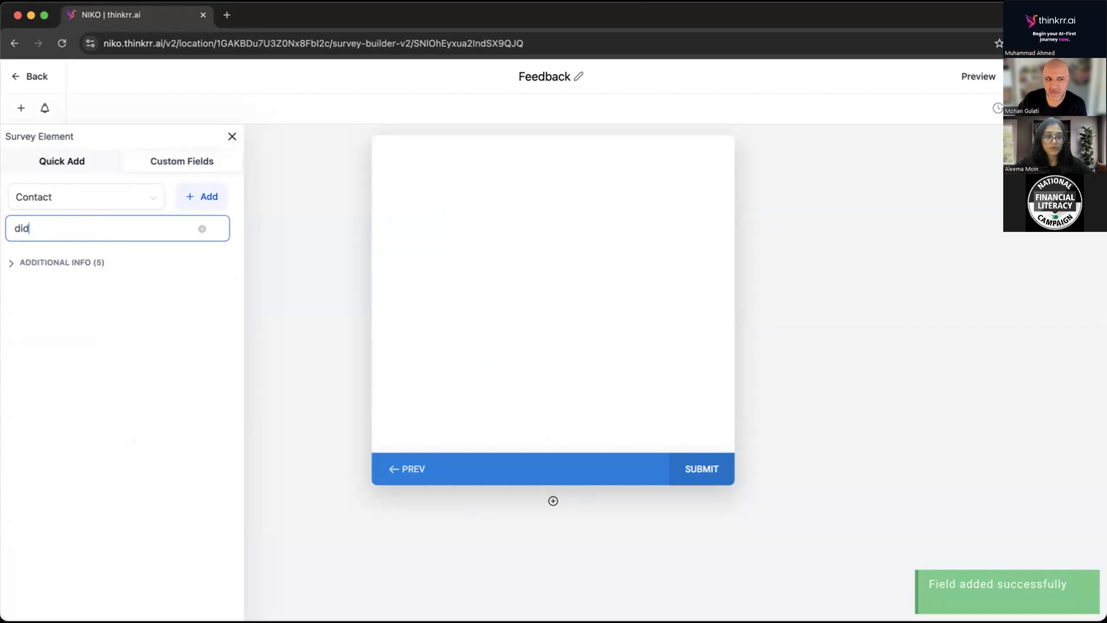
pyautogui.write(' you')
pyautogui.click(62, 262)
pyautogui.moveTo(61, 433); pyautogui.dragTo(479, 200)
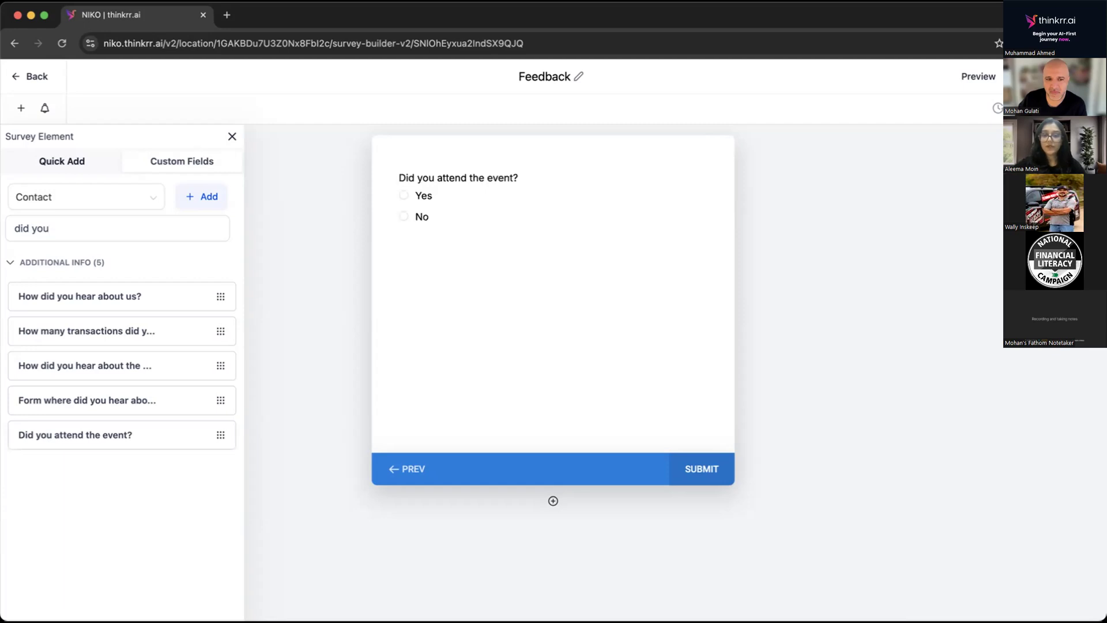
# Check the logic settings of the attendance question and add a third slide below Slide 2.
pyautogui.click(481, 207)
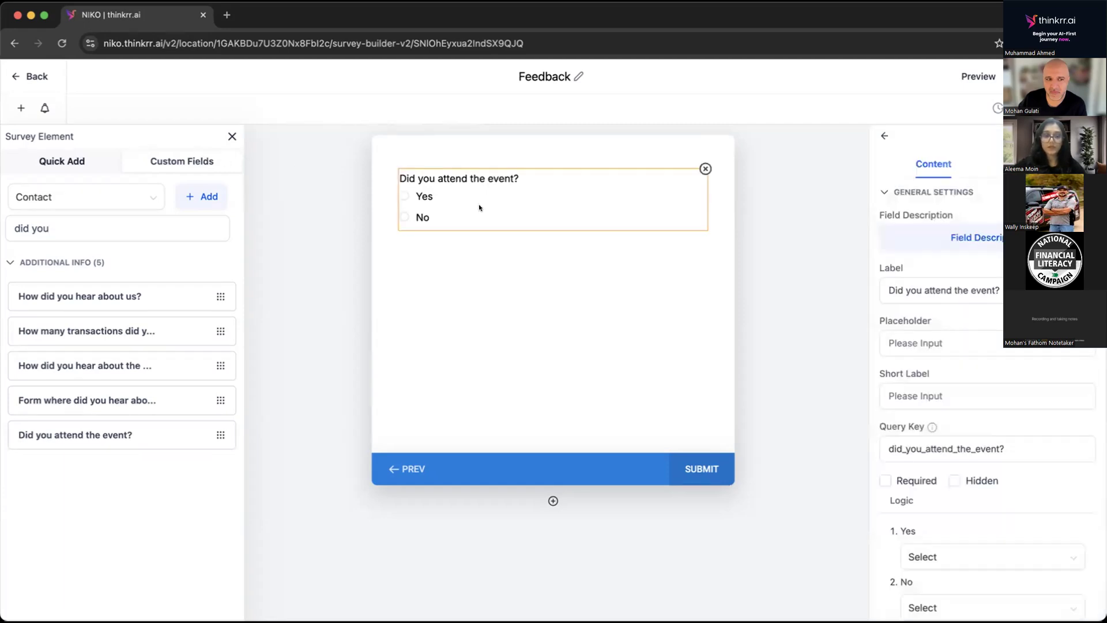
pyautogui.scroll(-1, 988, 377)
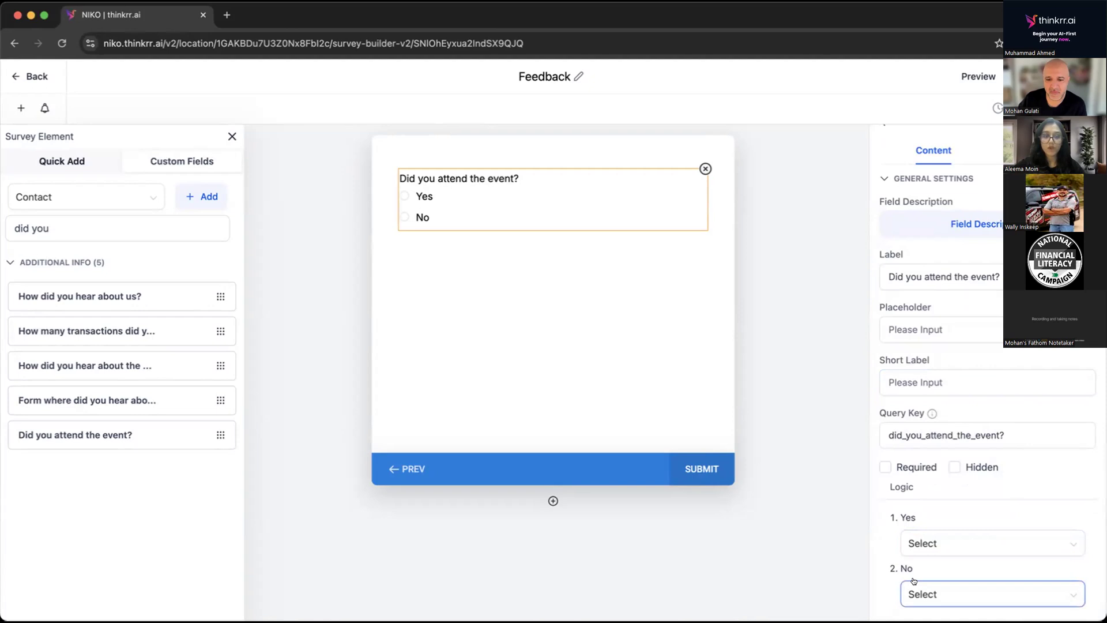
pyautogui.click(553, 501)
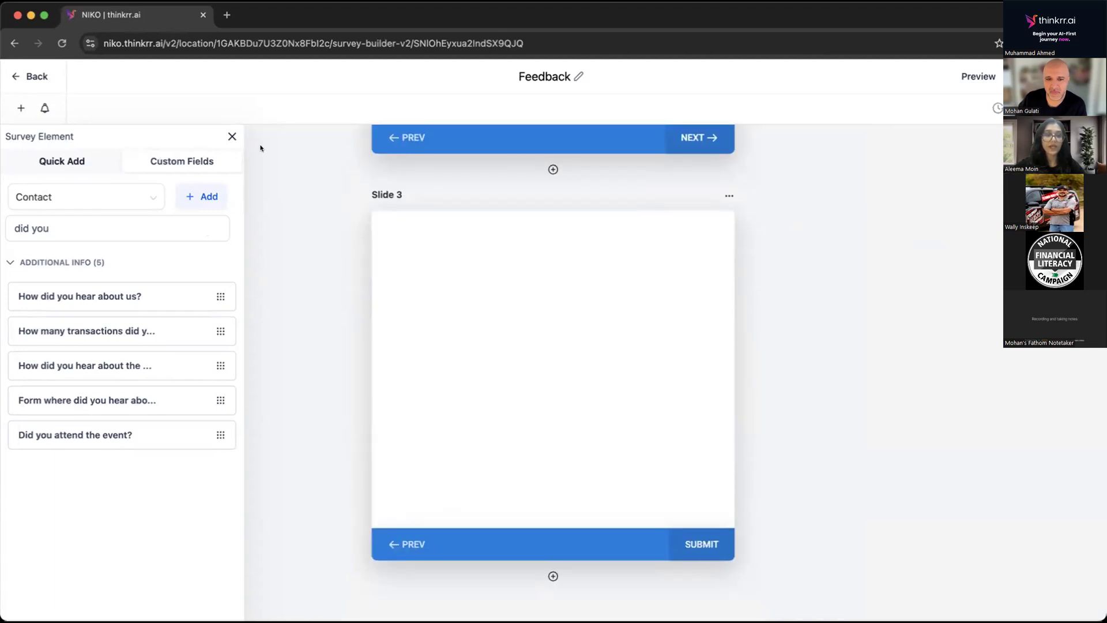
# Start another new custom field of the Multi Line type for the survey.
pyautogui.click(199, 197)
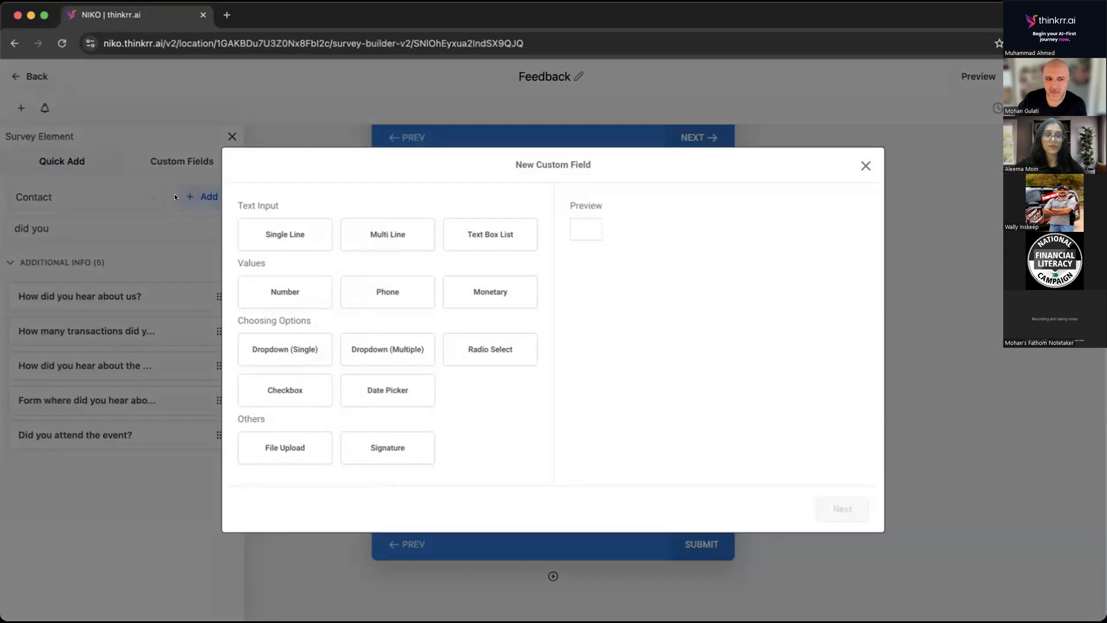
pyautogui.click(380, 239)
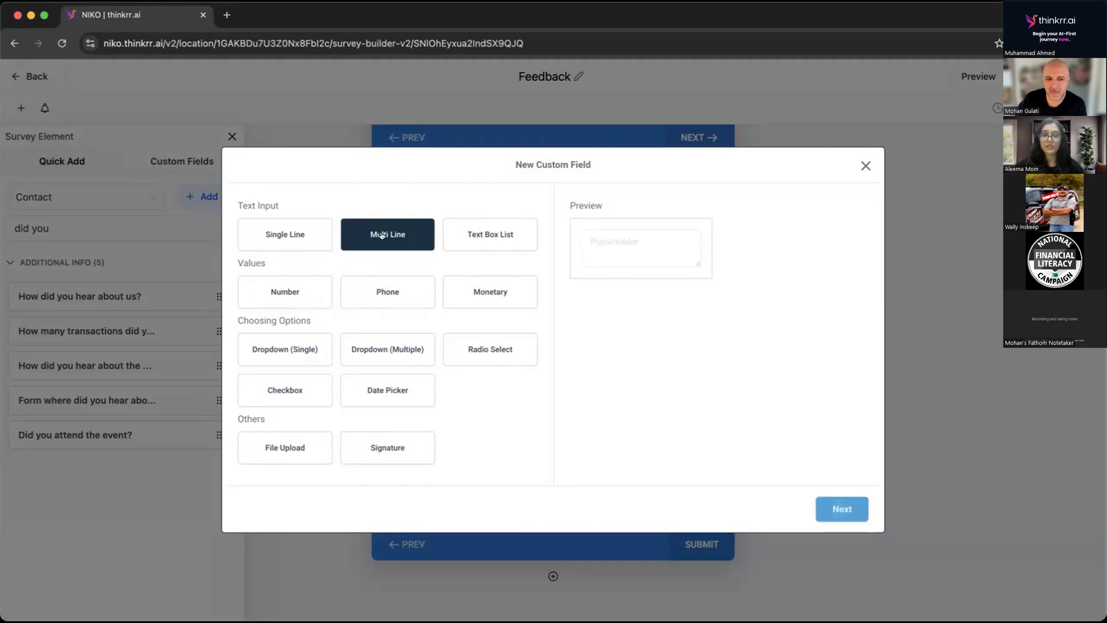
pyautogui.click(820, 511)
# Name the multi-line field "Please provide us with the feedback?", assign it to the Additional Info group, and save it.
pyautogui.click(412, 296)
pyautogui.write('Please provide us')
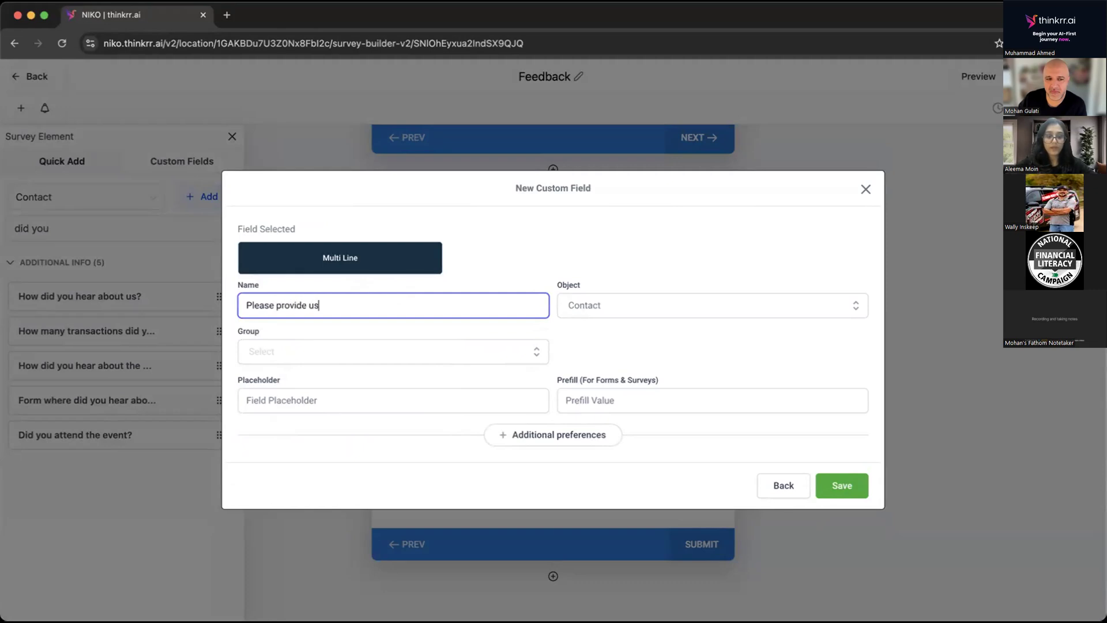
pyautogui.write(' with the feedback?')
pyautogui.click(377, 347)
pyautogui.click(302, 427)
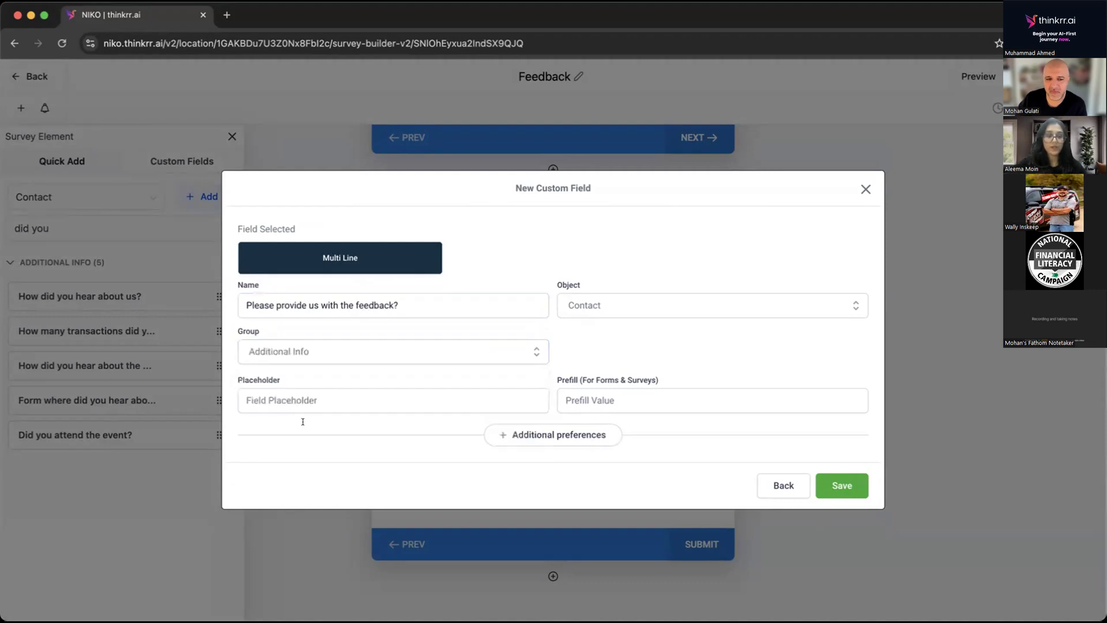
pyautogui.click(830, 483)
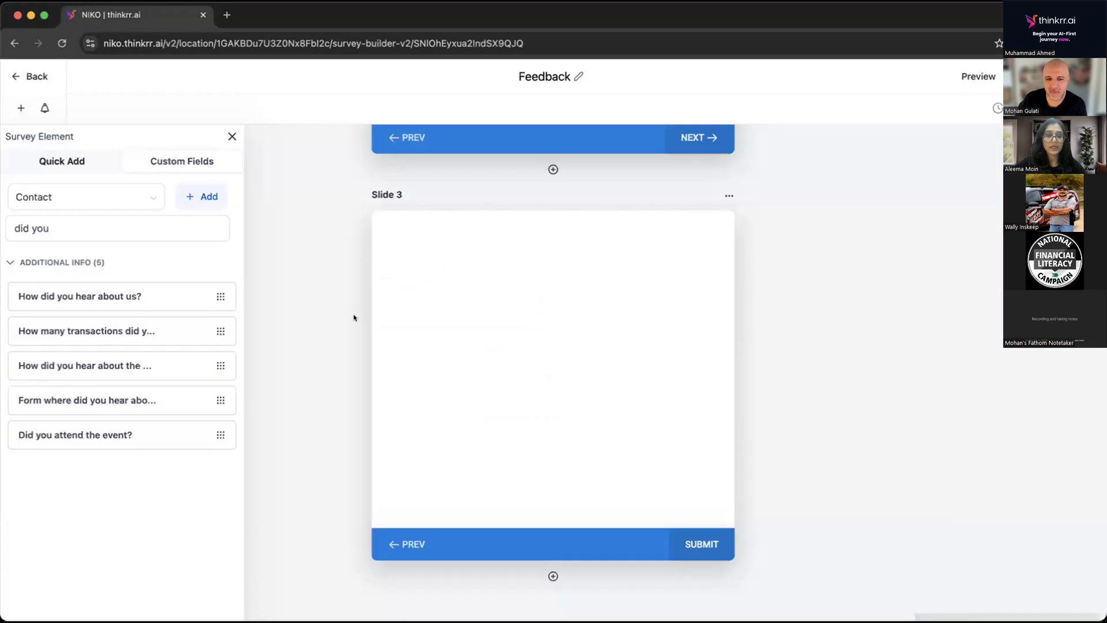
# Search the survey fields for "please pro" and place the "Please provide us with the feedback?" field on Slide 3.
pyautogui.click(78, 227)
pyautogui.press('super+a')
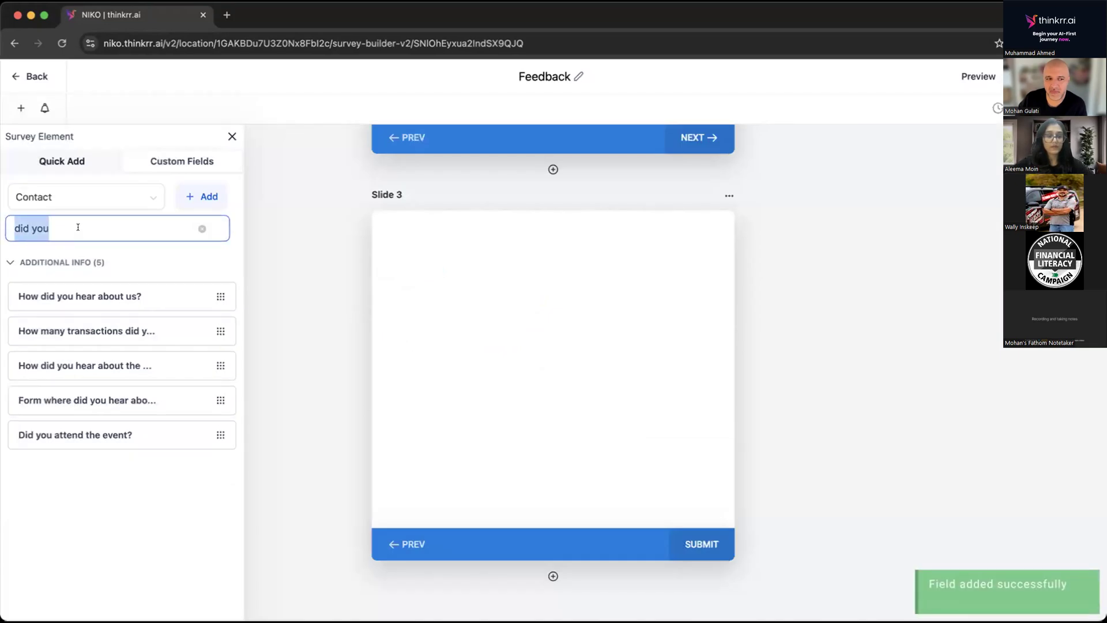
pyautogui.write('please ')
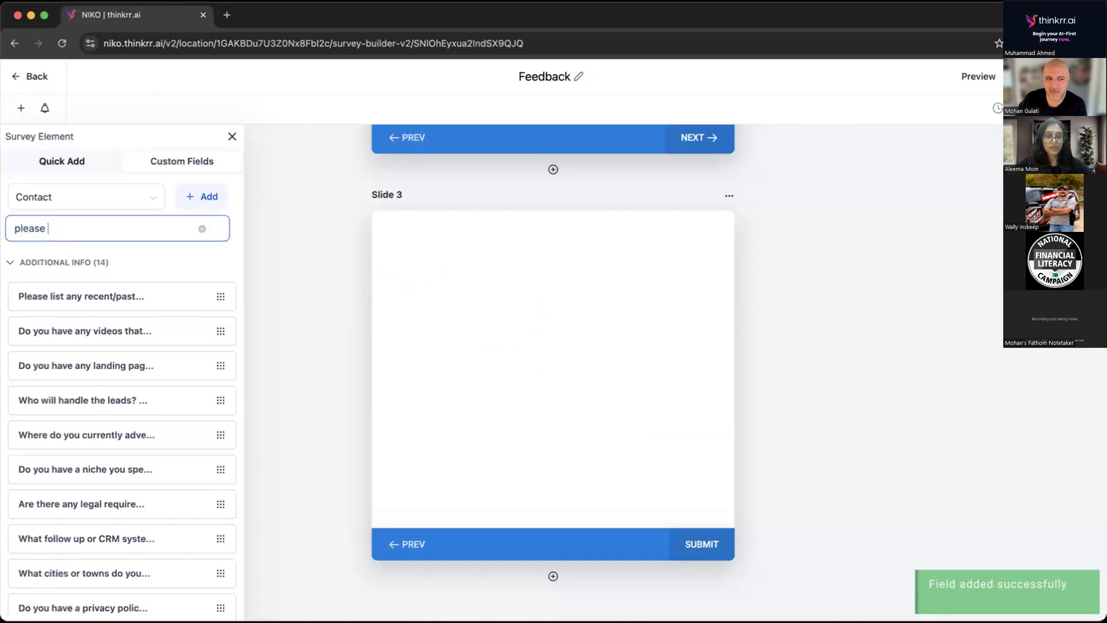
pyautogui.write('pro')
pyautogui.moveTo(80, 400); pyautogui.dragTo(448, 250)
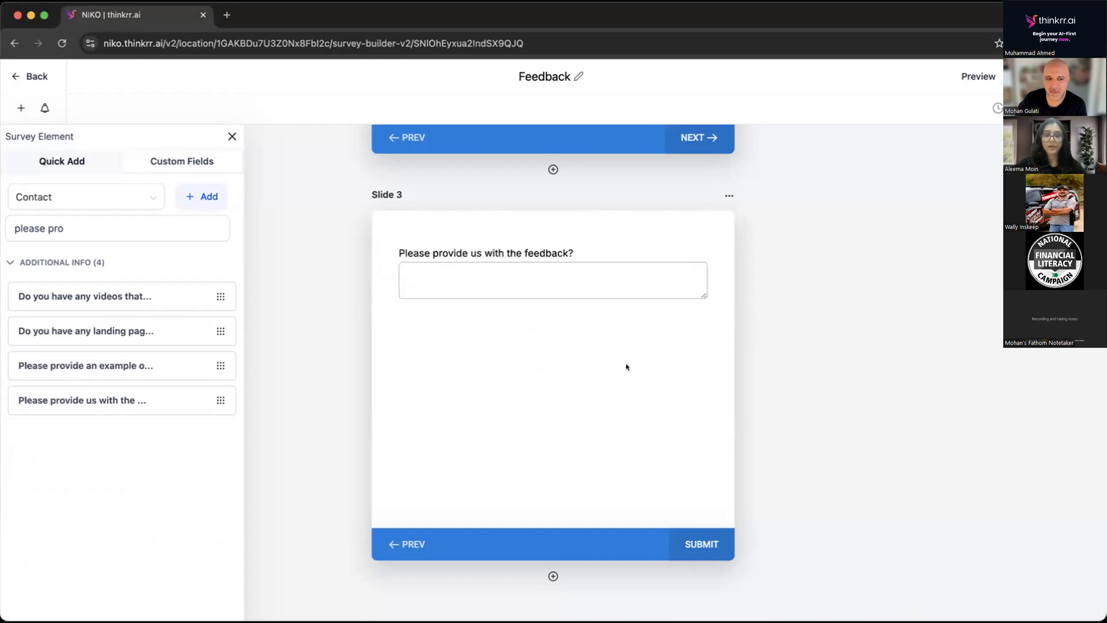
# Set the logic of the Slide 2 attendance question so that "Yes" leads to P3 - Slide 3.
pyautogui.scroll(3, 627, 367)
pyautogui.scroll(5, 626, 367)
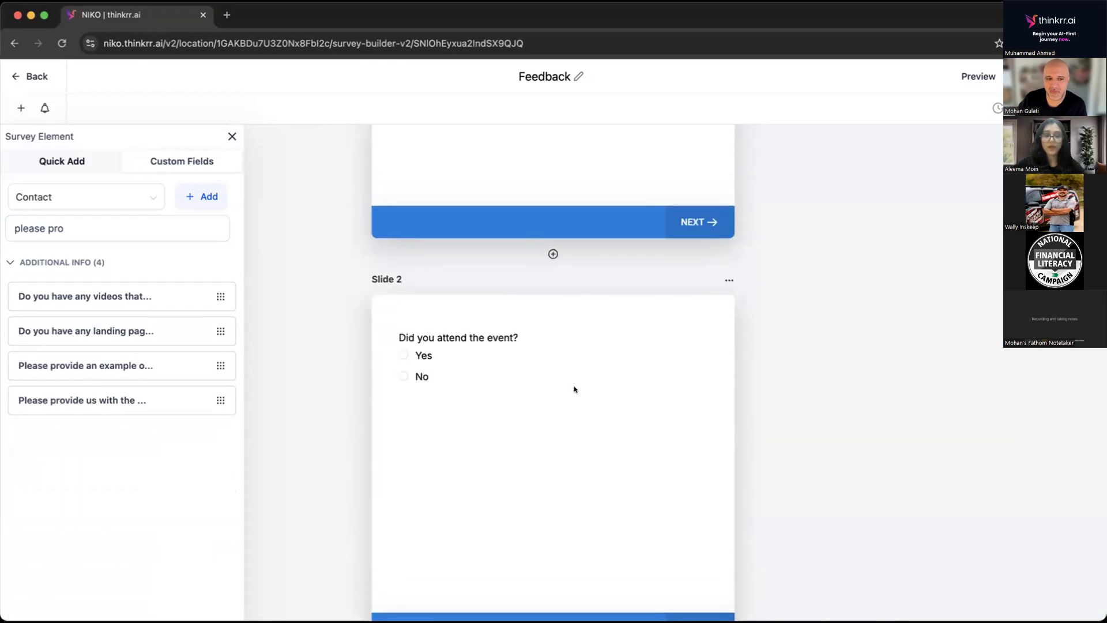
pyautogui.click(461, 367)
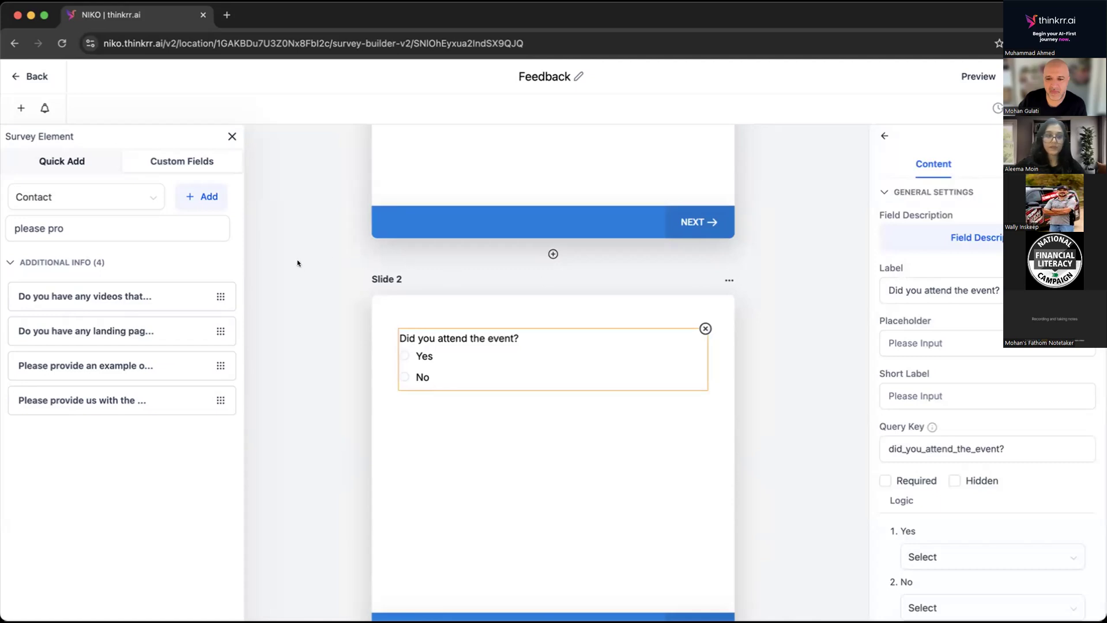
pyautogui.scroll(-1, 1031, 481)
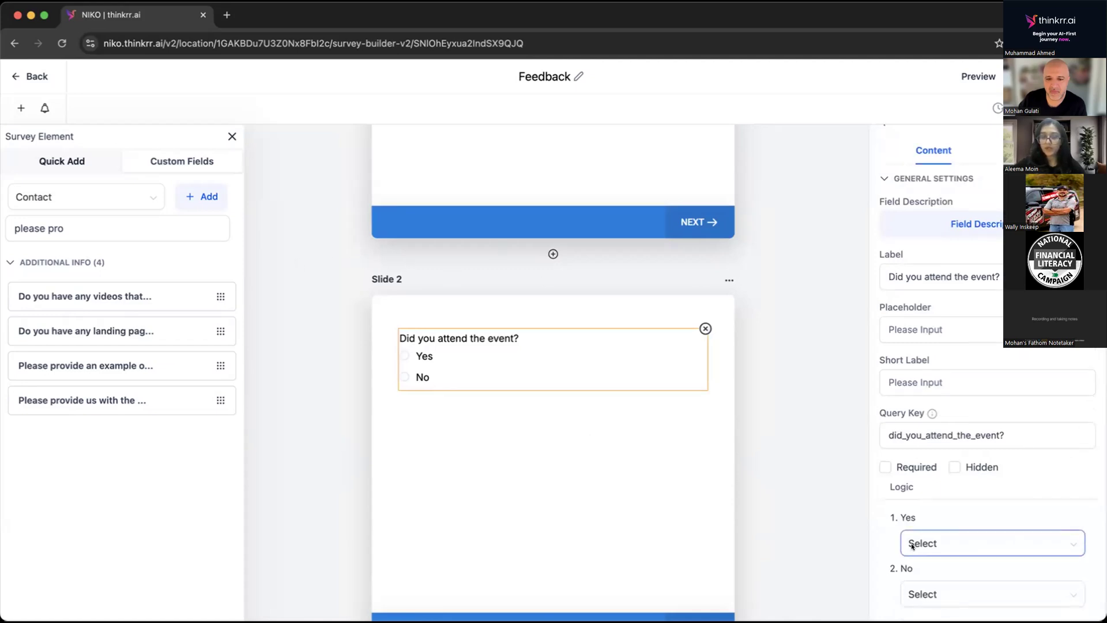
pyautogui.click(943, 538)
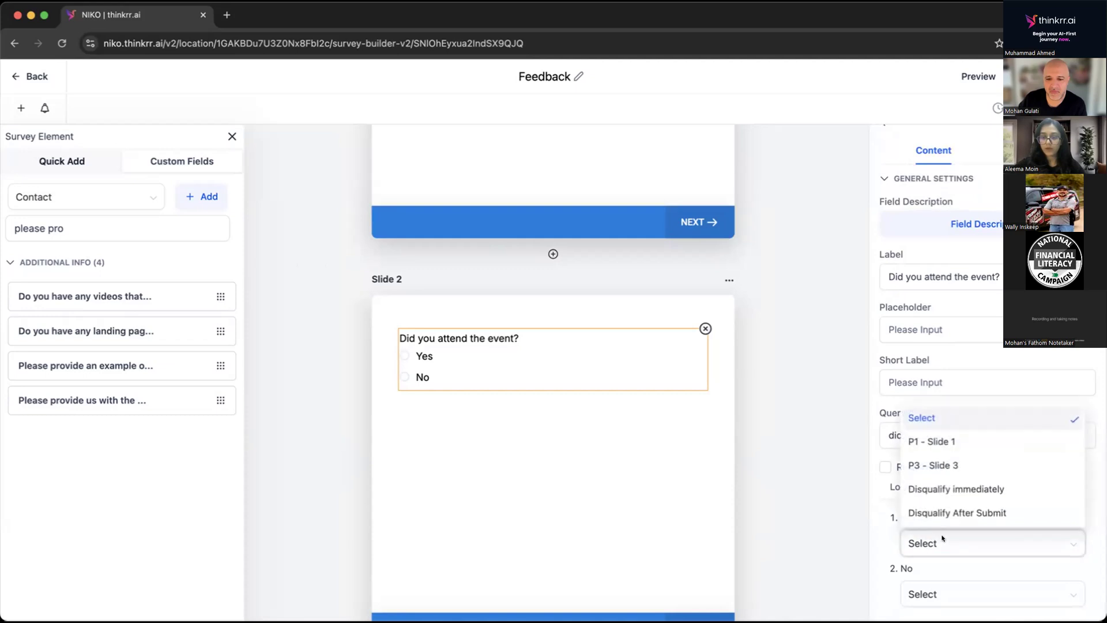
pyautogui.click(930, 465)
# Set the logic for the attendance question's "No" answer to Disqualify immediately.
pyautogui.scroll(-7, 435, 388)
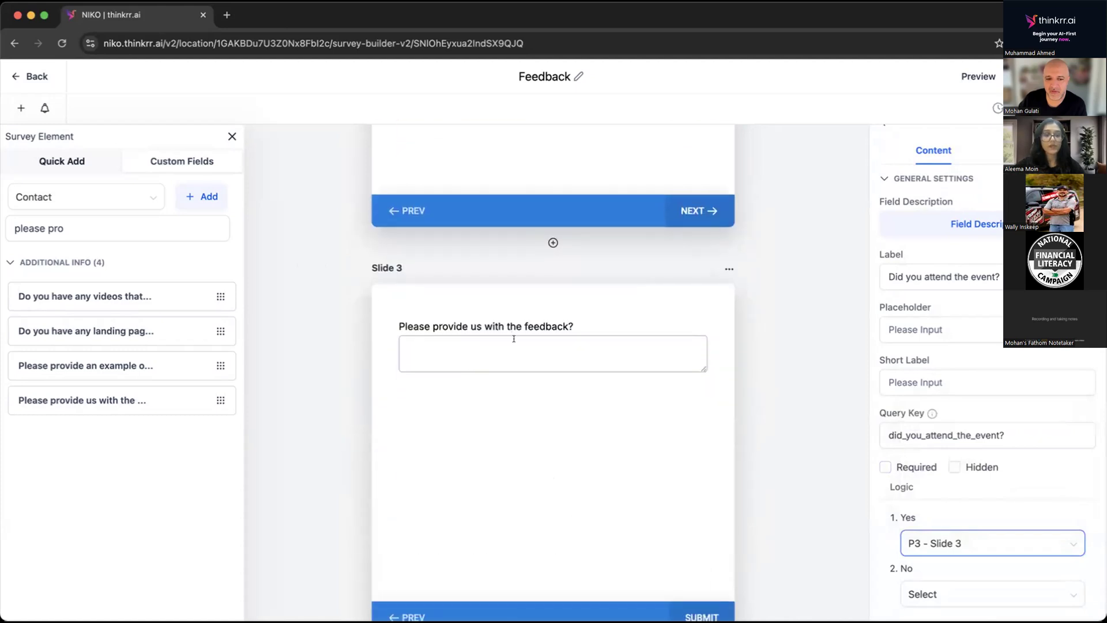
pyautogui.scroll(5, 514, 339)
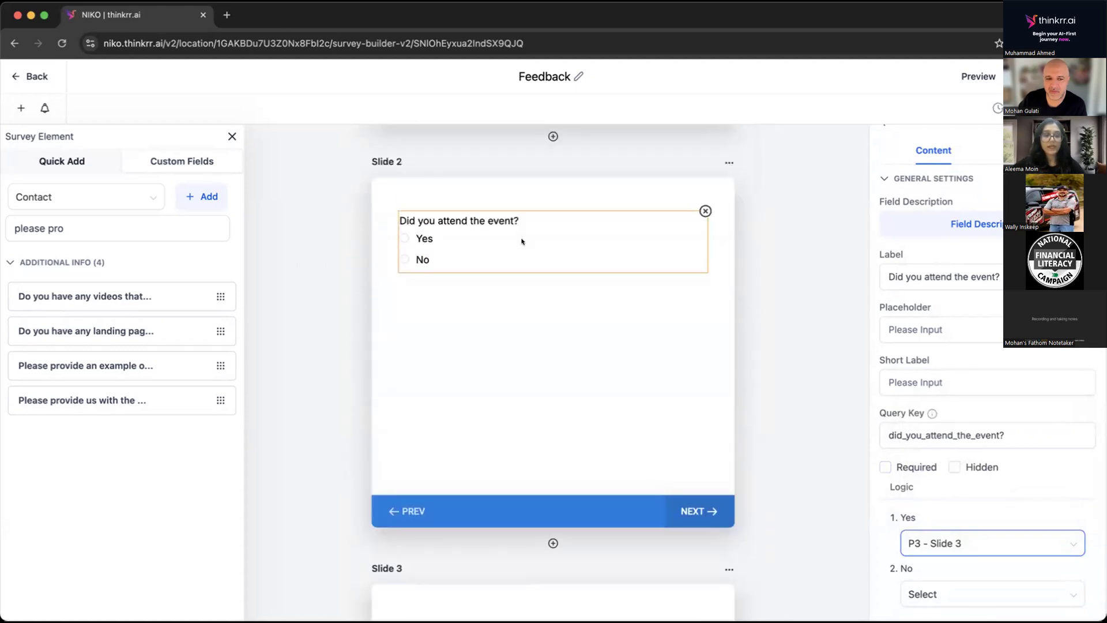
pyautogui.scroll(1, 522, 242)
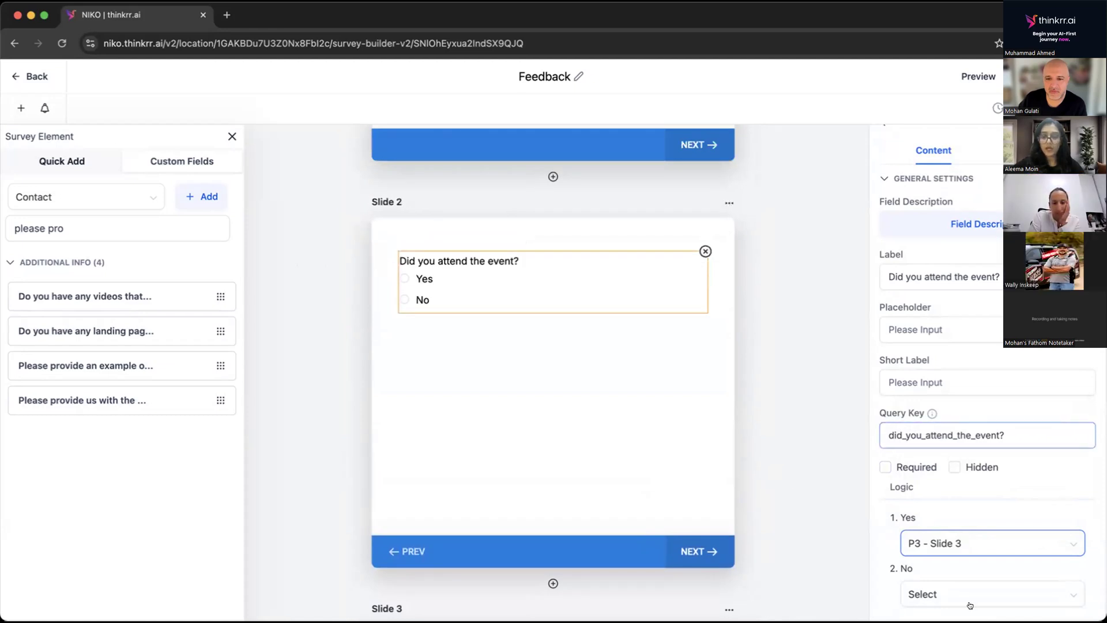
pyautogui.click(945, 591)
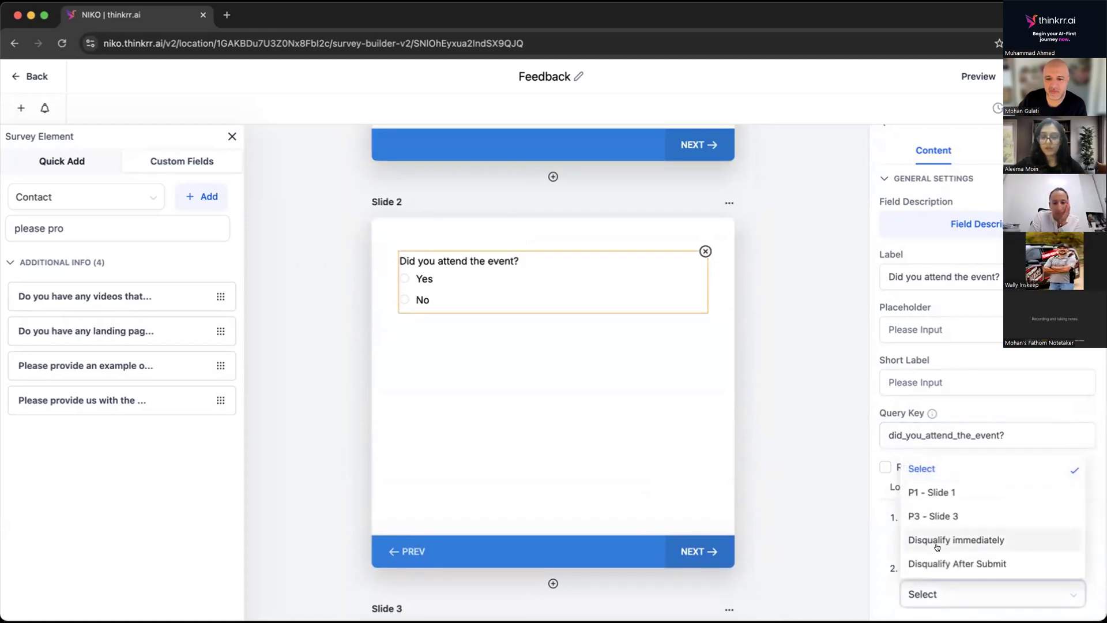
pyautogui.click(935, 538)
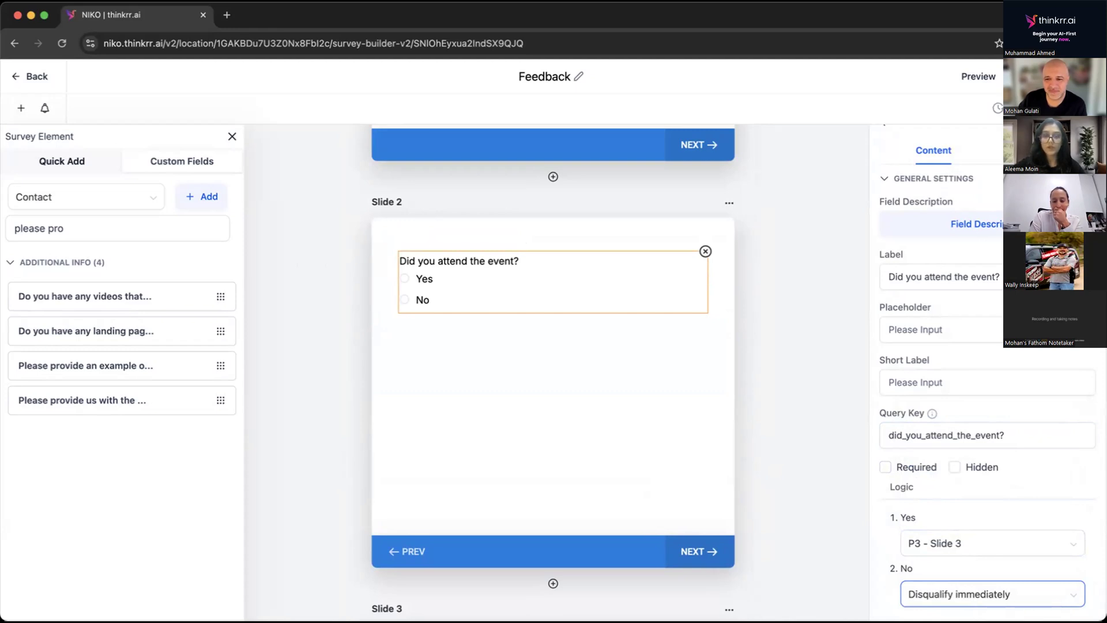
# Replace the survey's Disqualify Immediately message with "No worries. You can catch" and save the survey.
pyautogui.click(1041, 150)
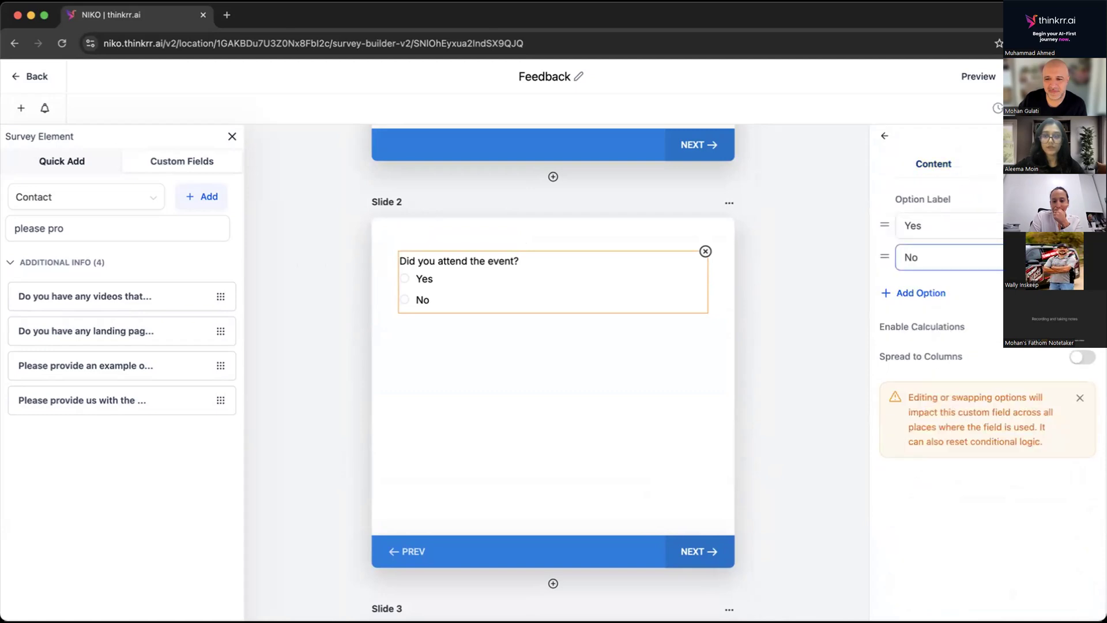
pyautogui.click(878, 132)
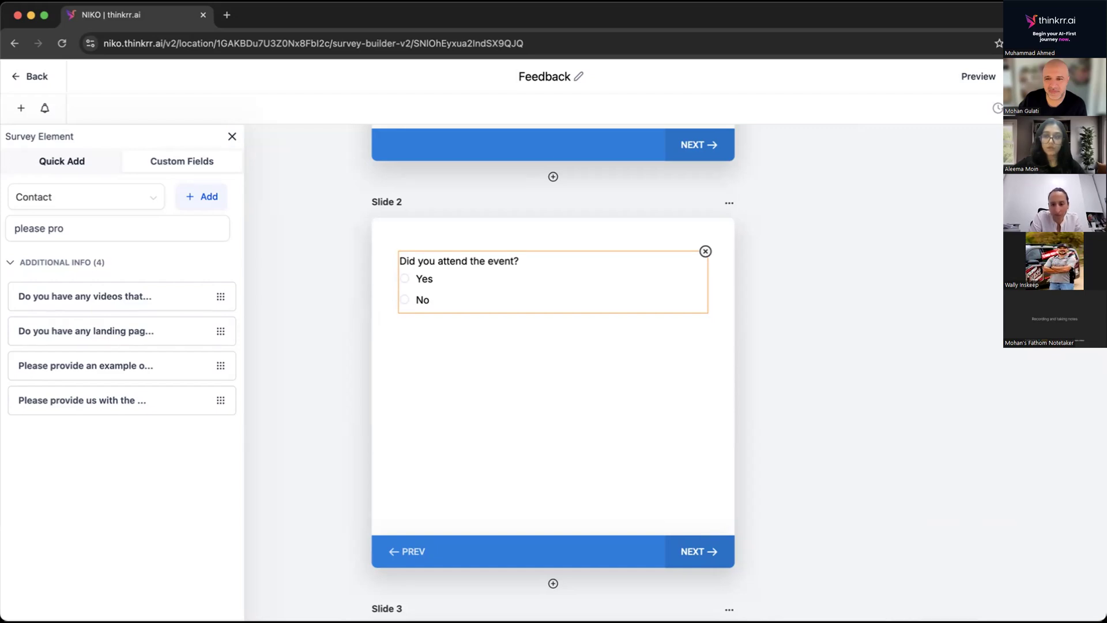
pyautogui.click(1086, 108)
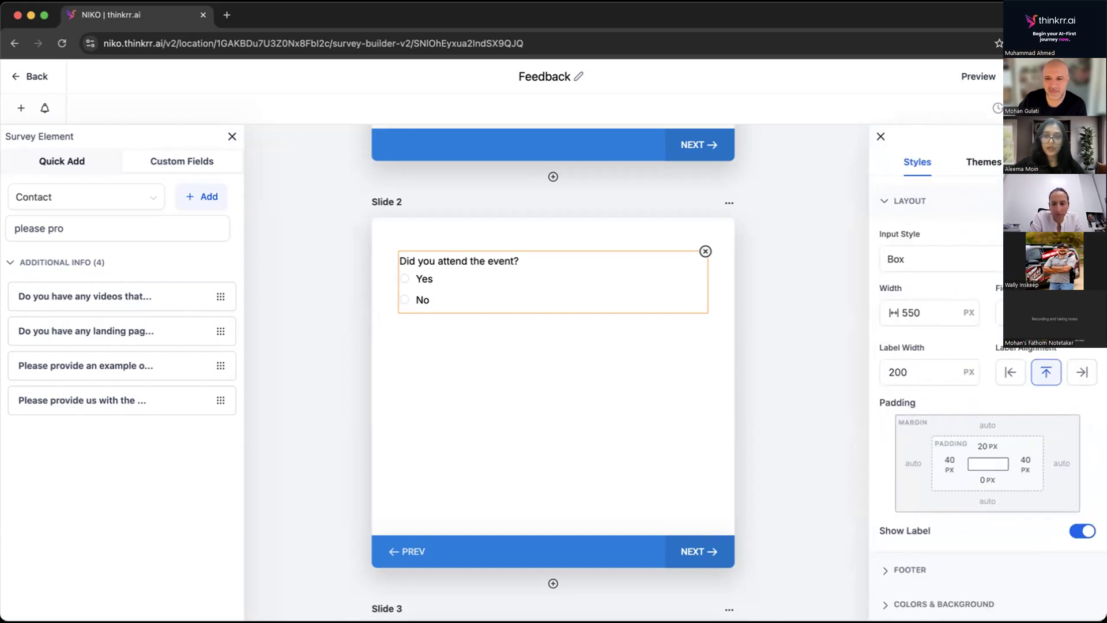
pyautogui.click(1053, 162)
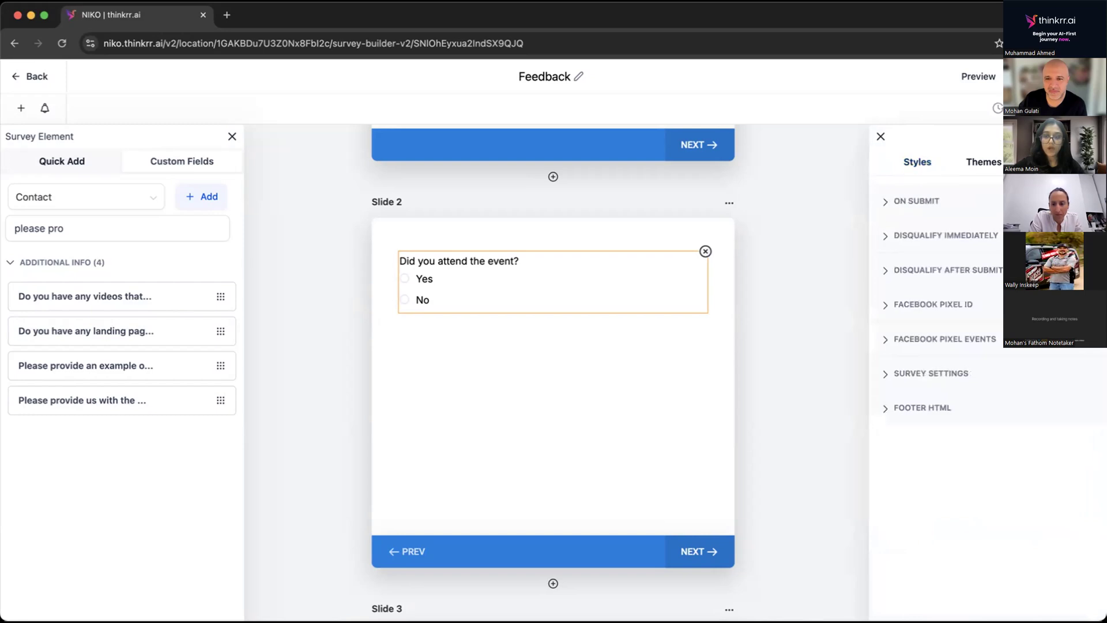
pyautogui.click(914, 234)
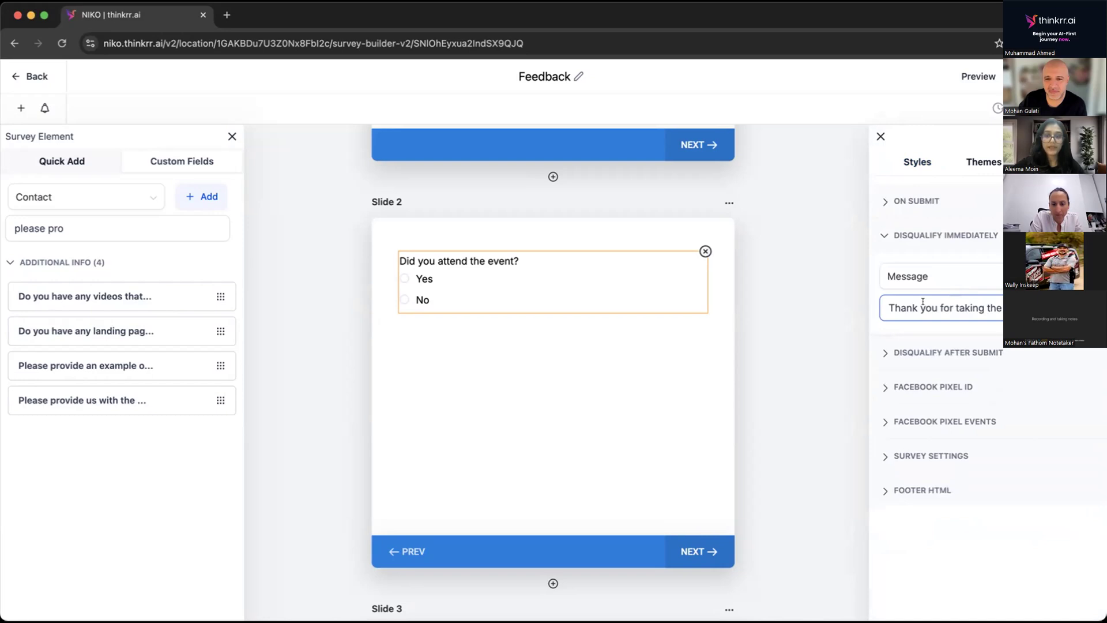
pyautogui.tripleClick(923, 302)
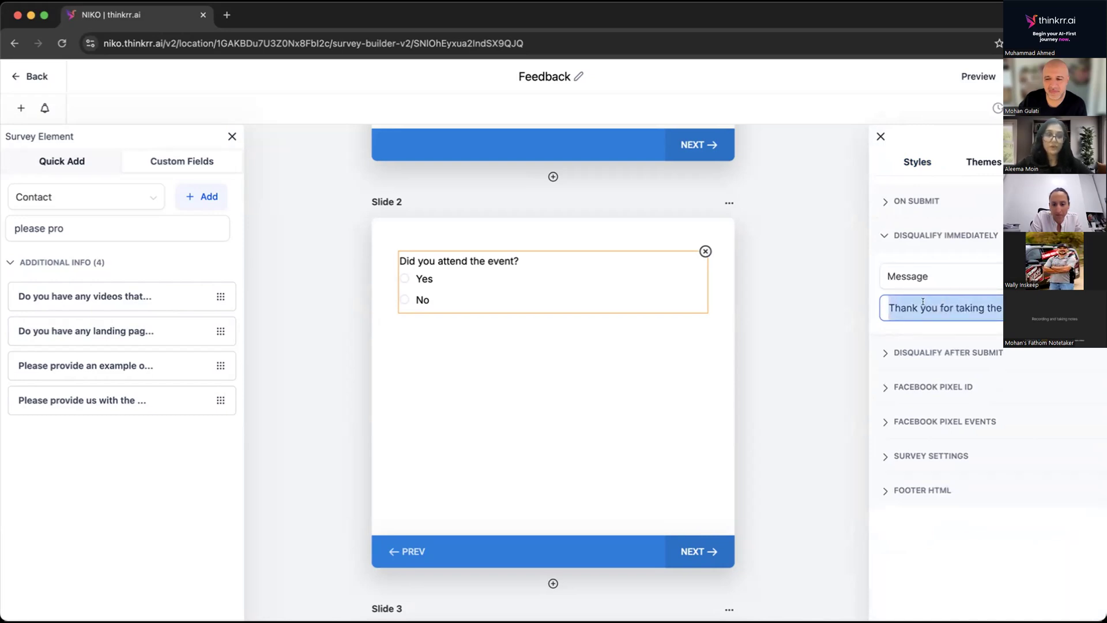
pyautogui.write('No wo')
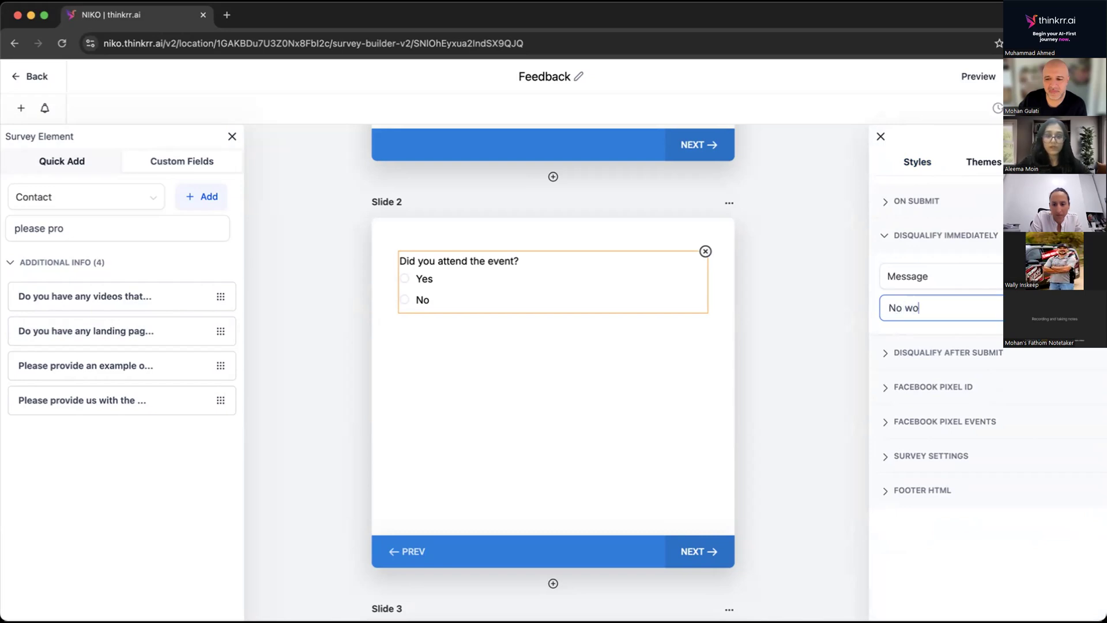
pyautogui.write('rries. ')
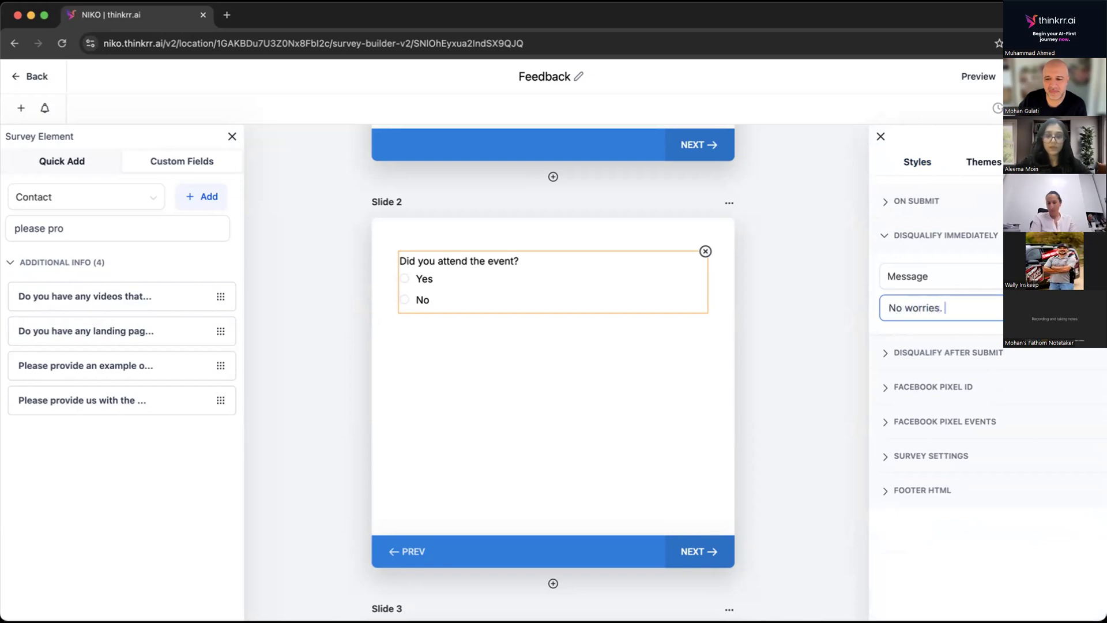
pyautogui.write('You can')
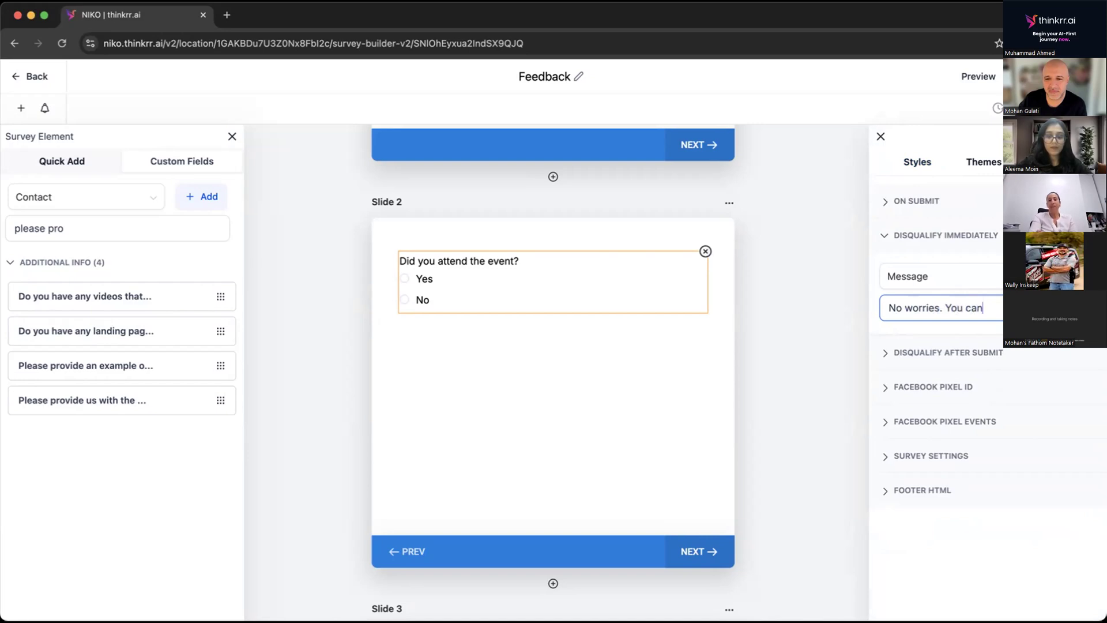
pyautogui.write(' catc')
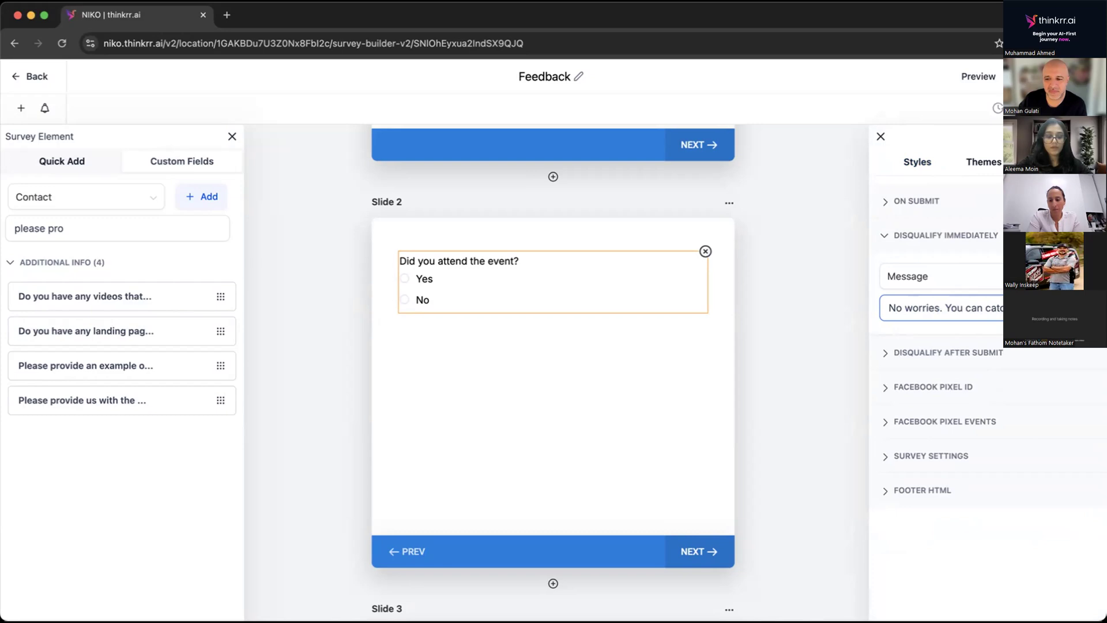
pyautogui.write('h')
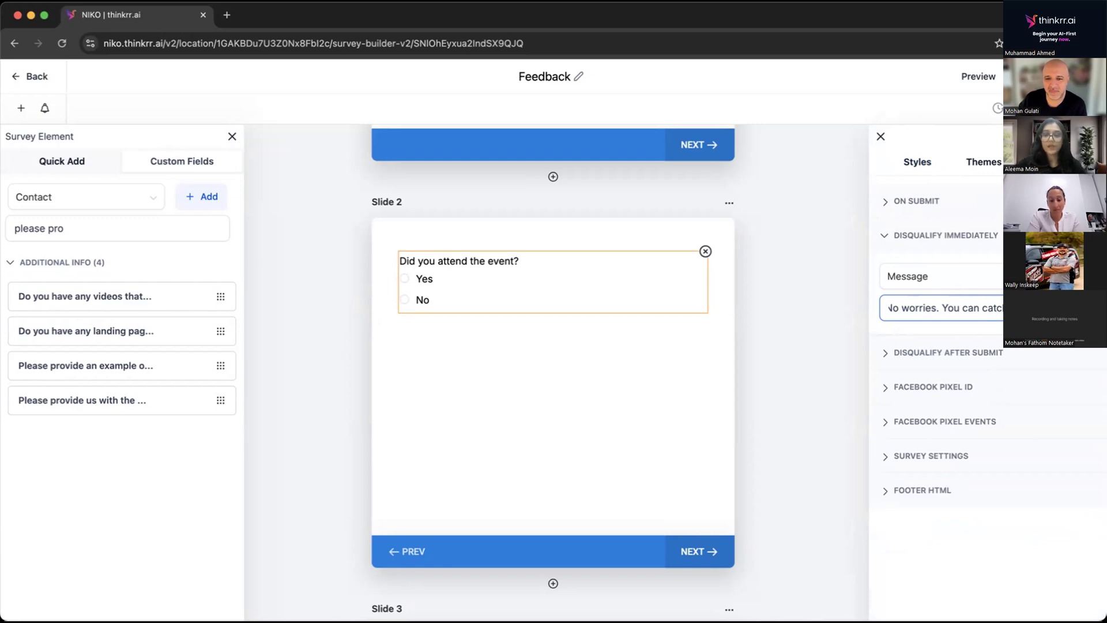
pyautogui.click(1078, 76)
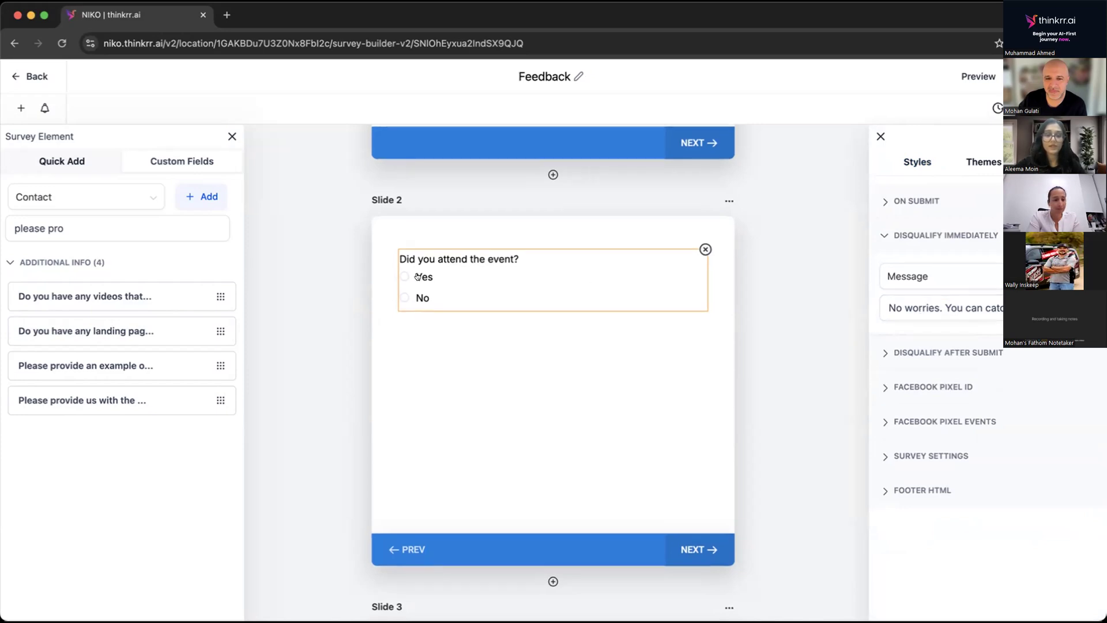
# Review the survey's On Submit and Disqualify After Submit message settings.
pyautogui.scroll(-8, 498, 400)
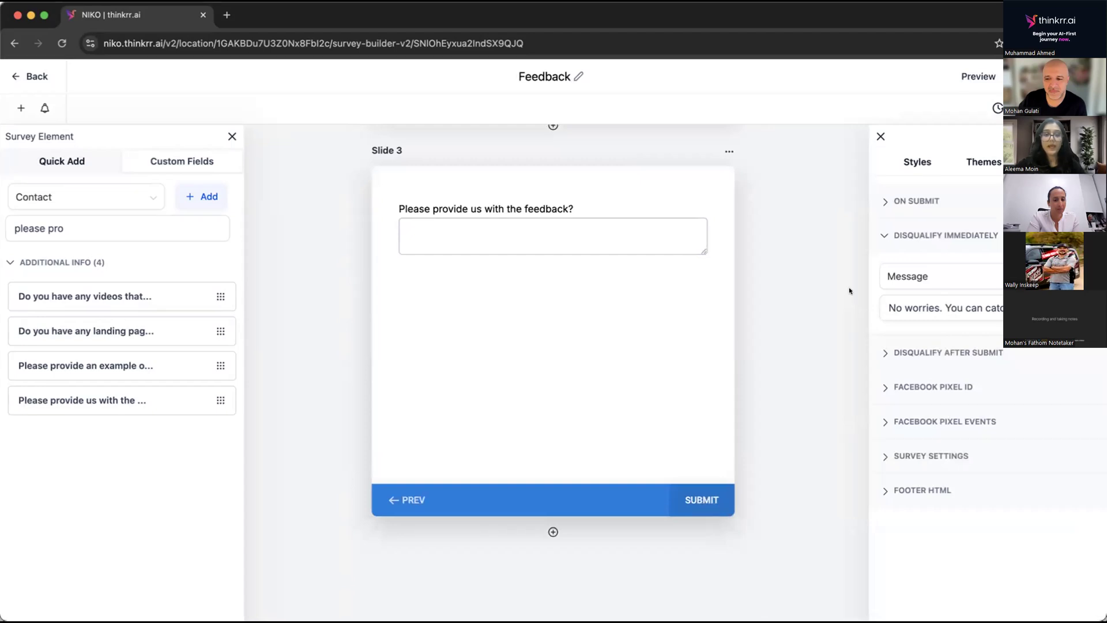
pyautogui.click(902, 202)
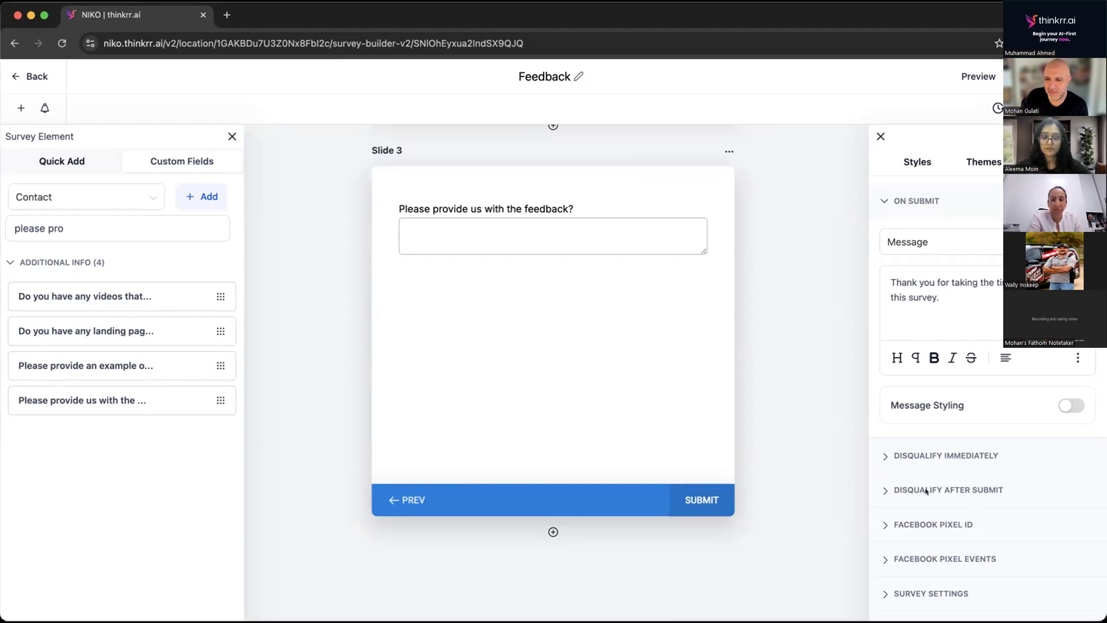
pyautogui.click(899, 489)
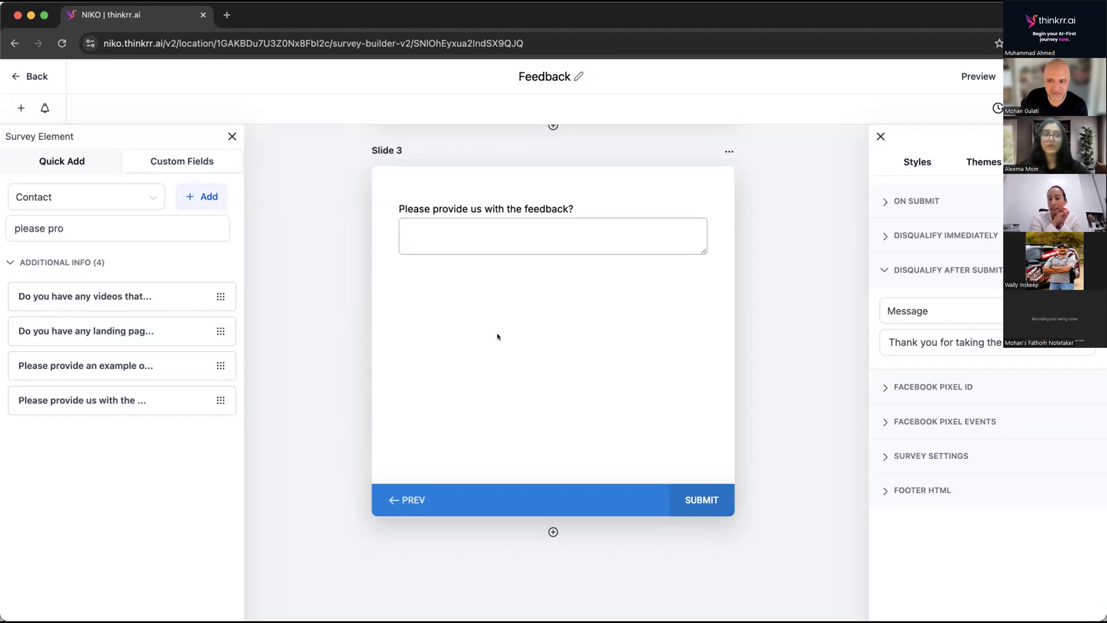
# Move the Email field below the First Name field on Slide 1.
pyautogui.scroll(10, 498, 336)
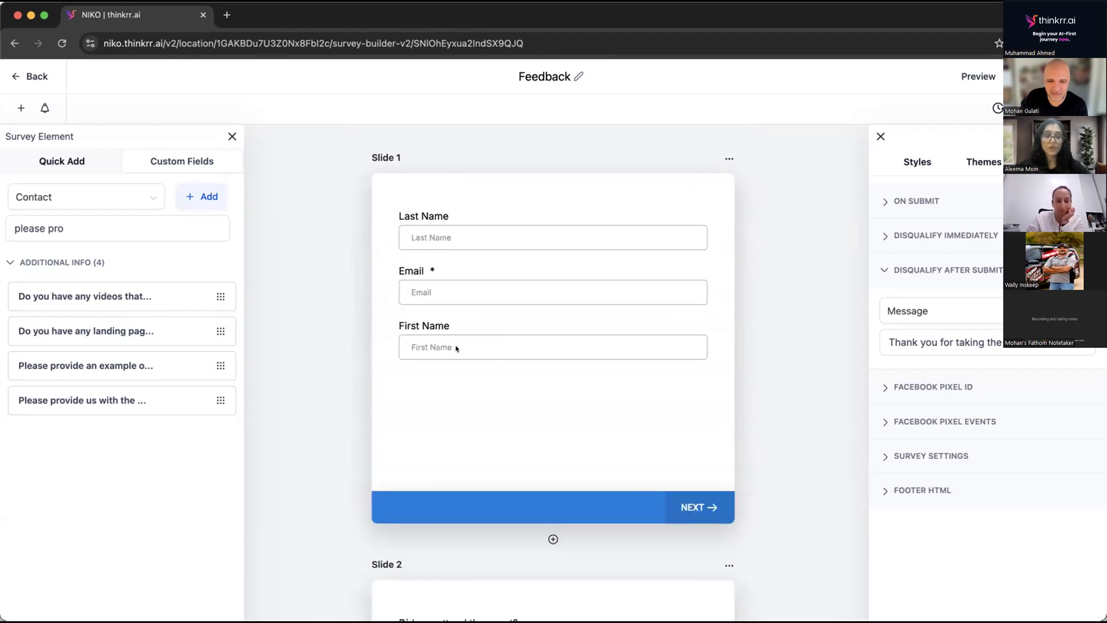
pyautogui.moveTo(465, 285); pyautogui.dragTo(447, 333)
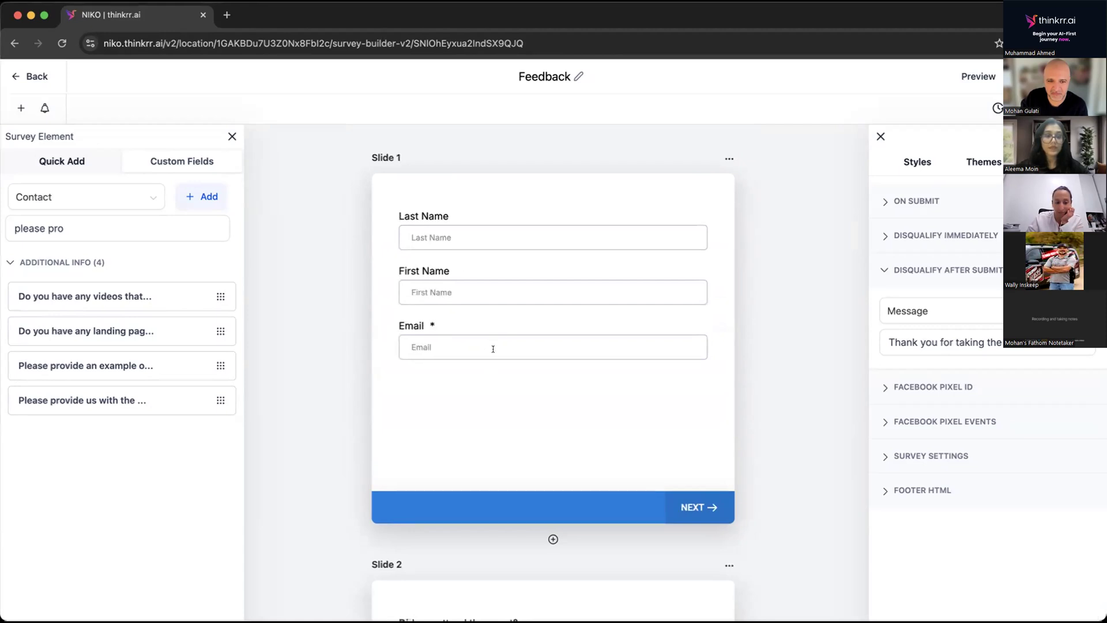
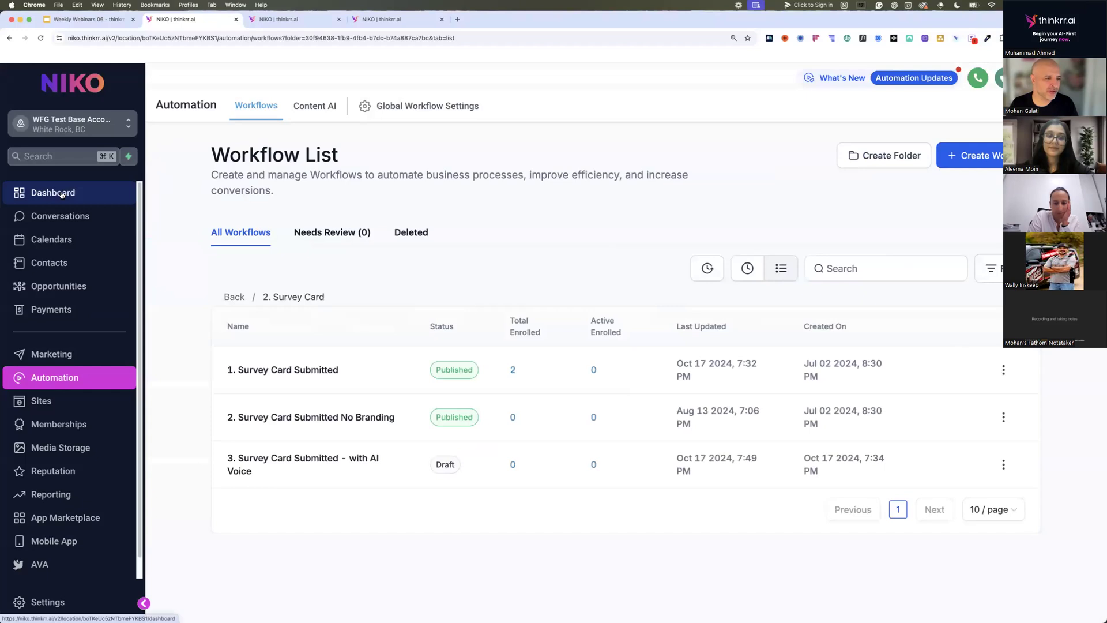
# Open the dashboard and examine the status, sort order and user filter options of the Tasks widget.
pyautogui.click(62, 195)
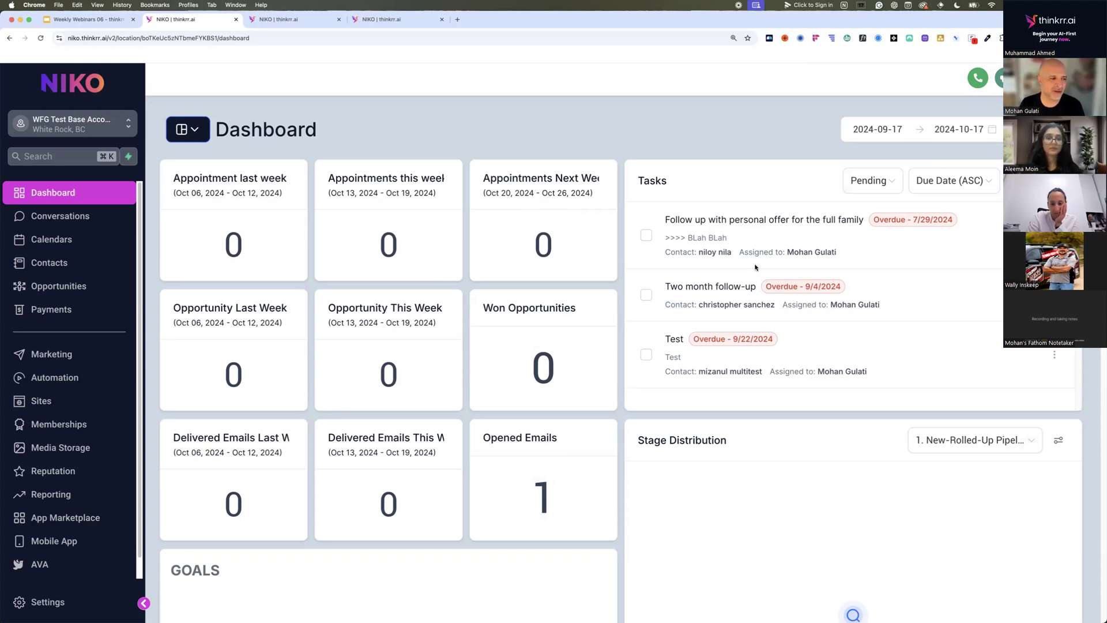
pyautogui.click(870, 190)
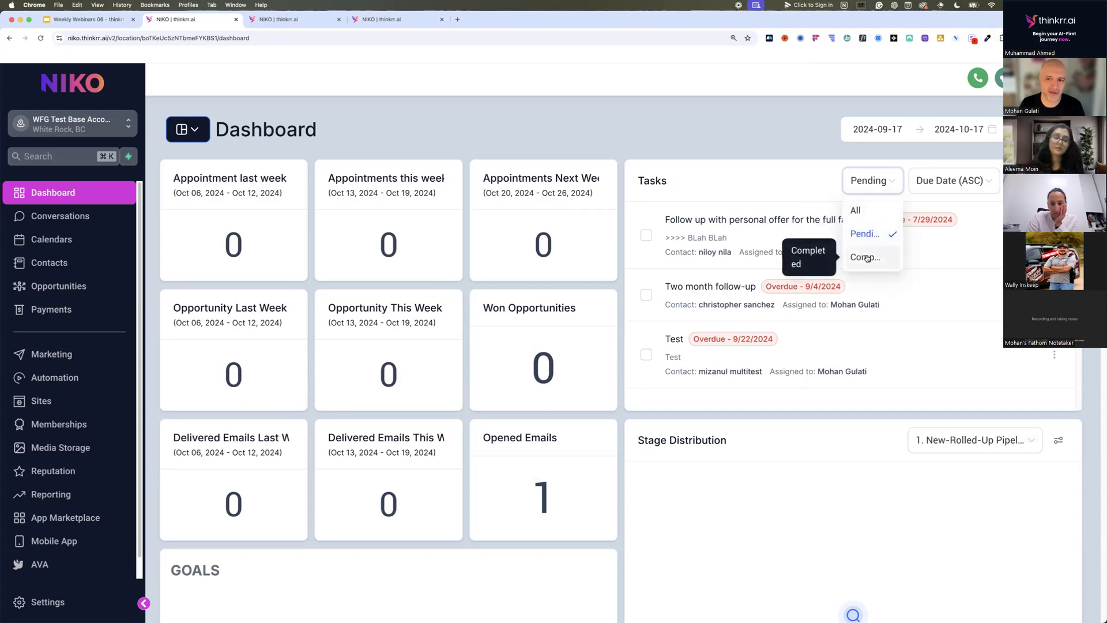
pyautogui.click(954, 184)
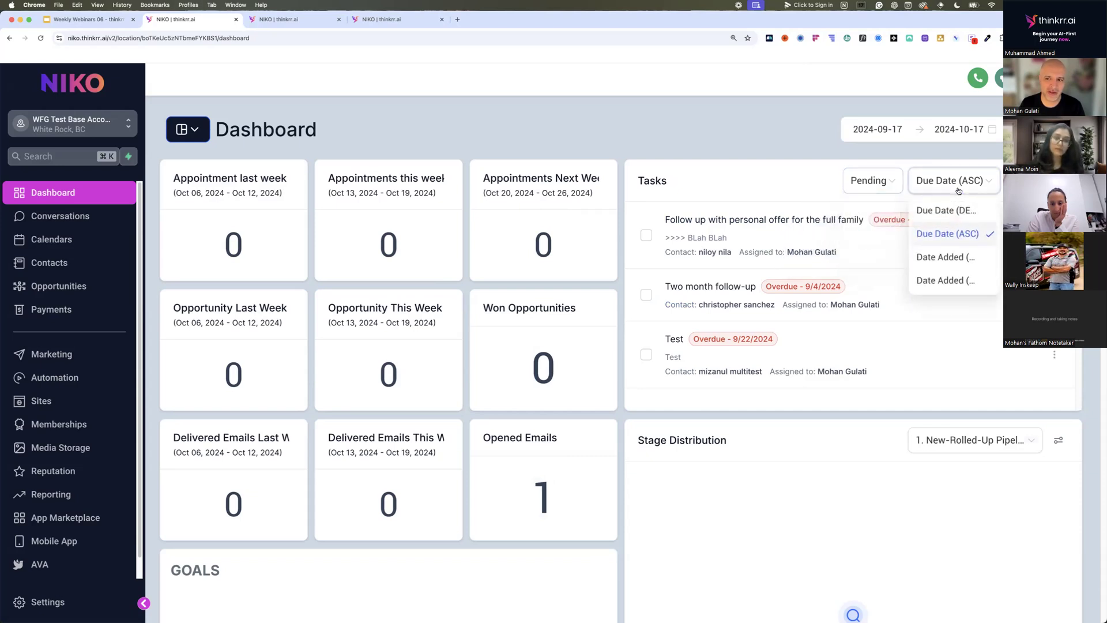
pyautogui.click(1032, 182)
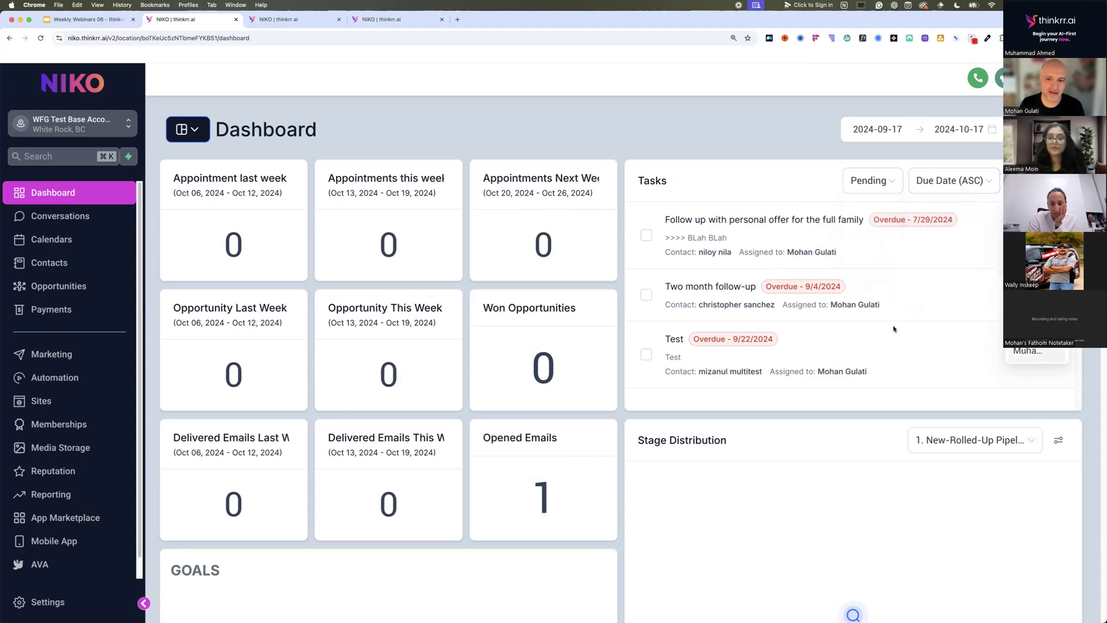
pyautogui.click(930, 296)
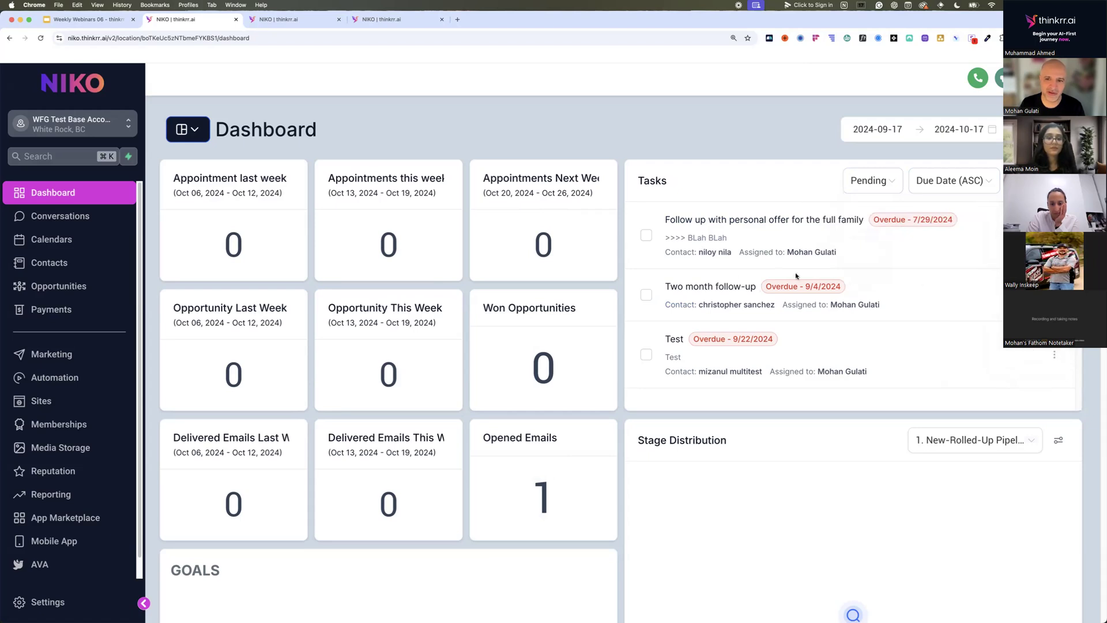
# Switch the dashboard's Stage Distribution widget to the 2. Insurance Pipeline.
pyautogui.scroll(-2, 674, 285)
pyautogui.scroll(-5, 736, 286)
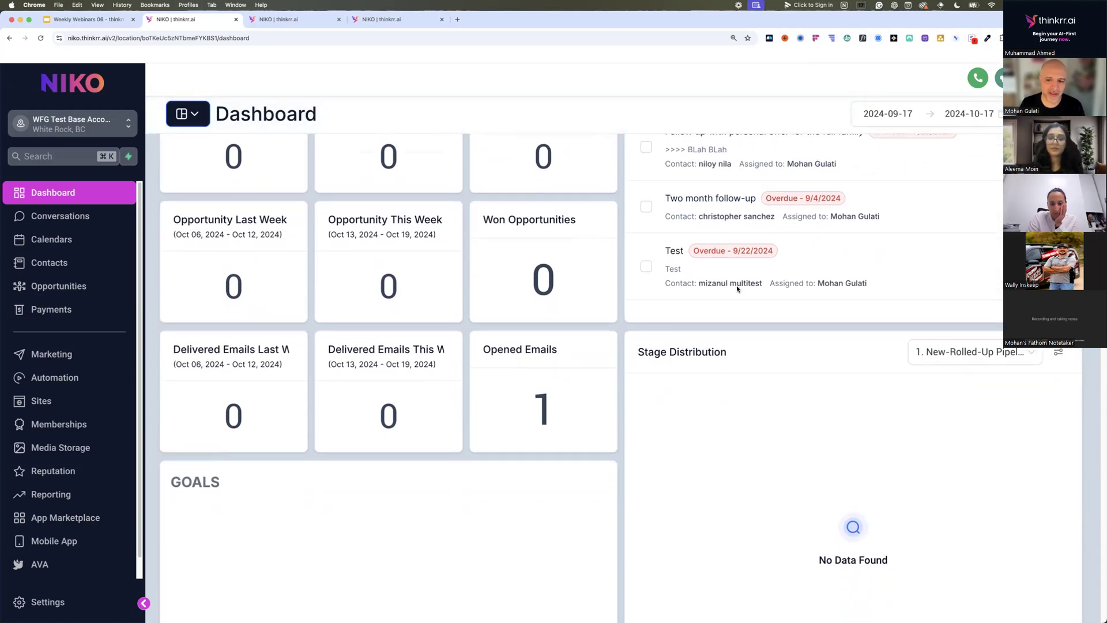
pyautogui.click(977, 217)
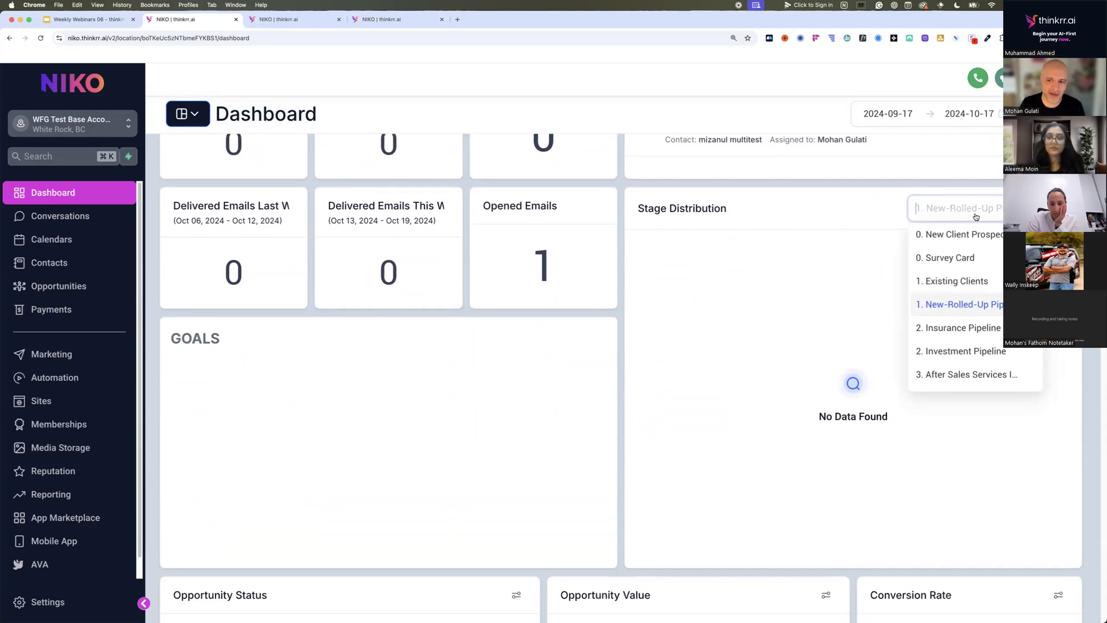
pyautogui.click(967, 278)
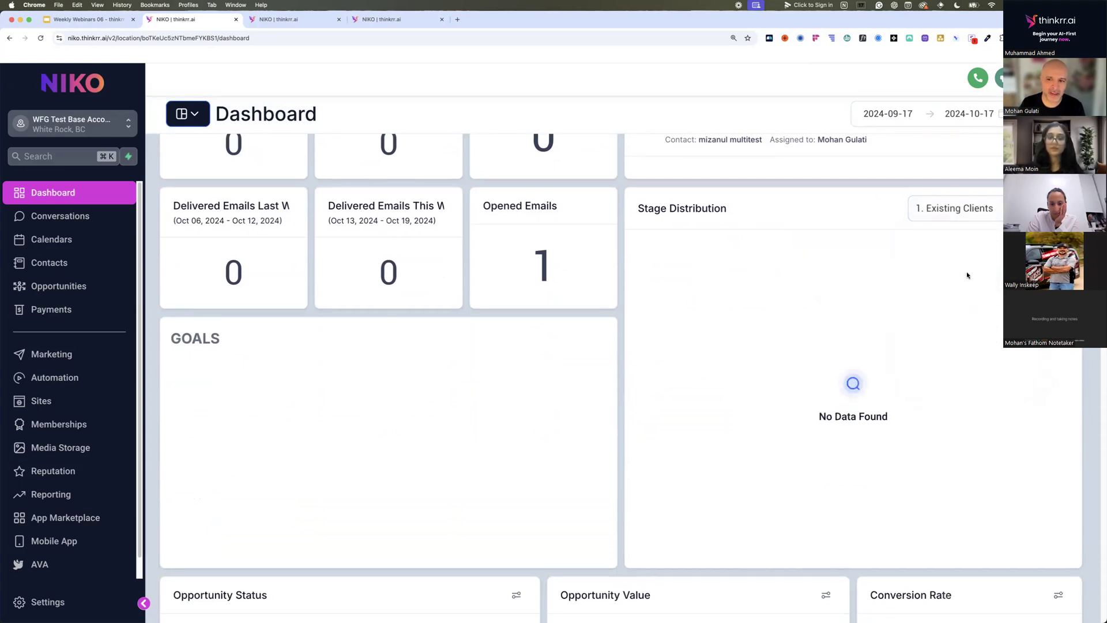
pyautogui.click(974, 215)
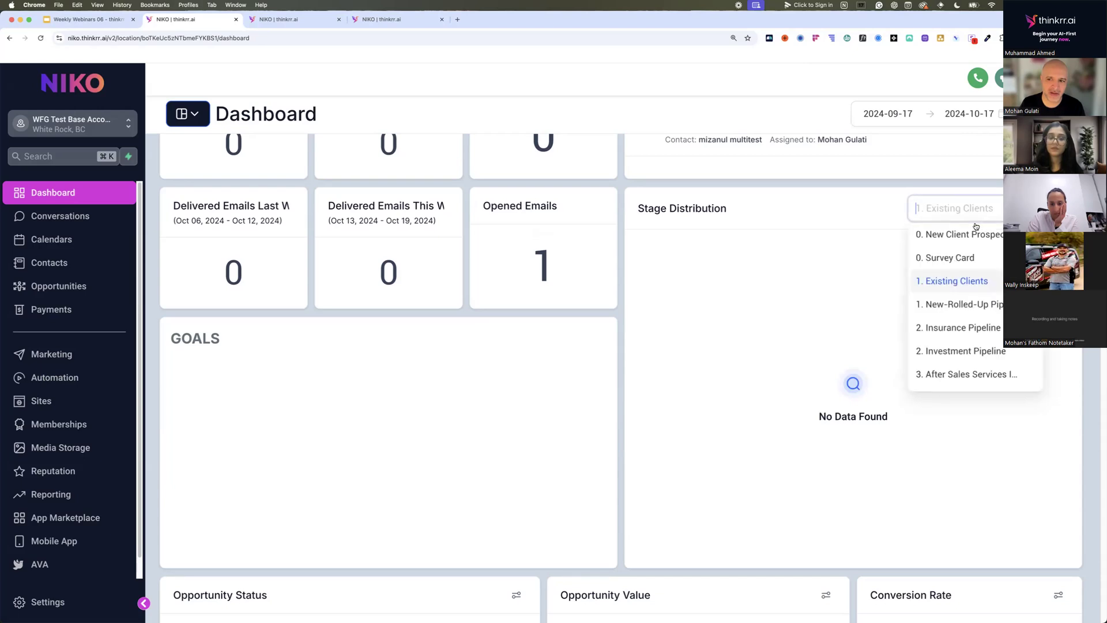
pyautogui.click(970, 327)
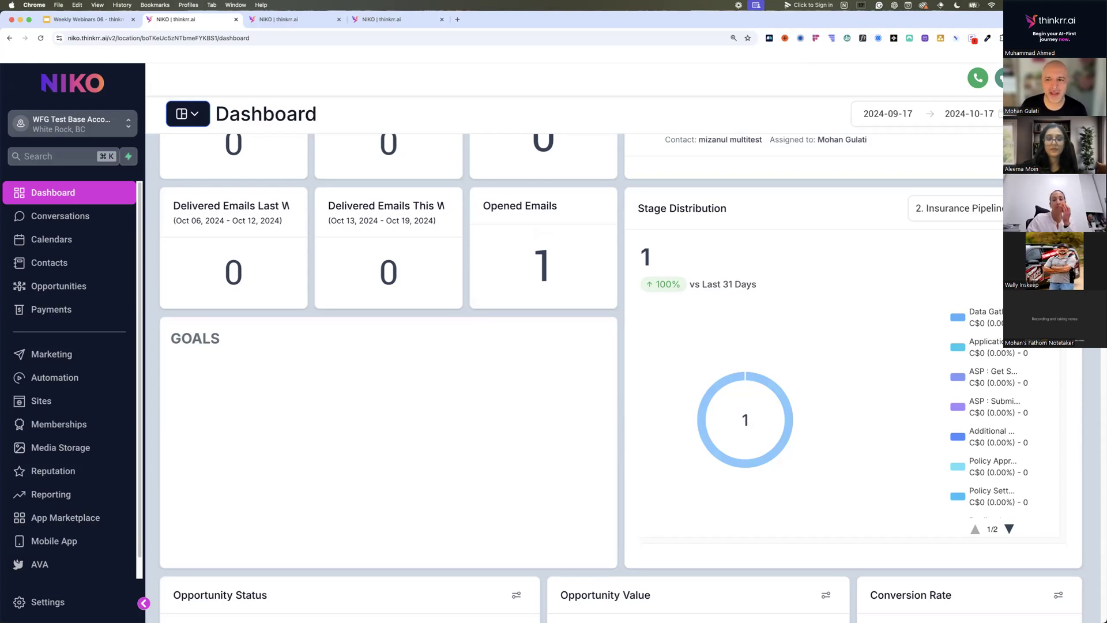
pyautogui.click(972, 215)
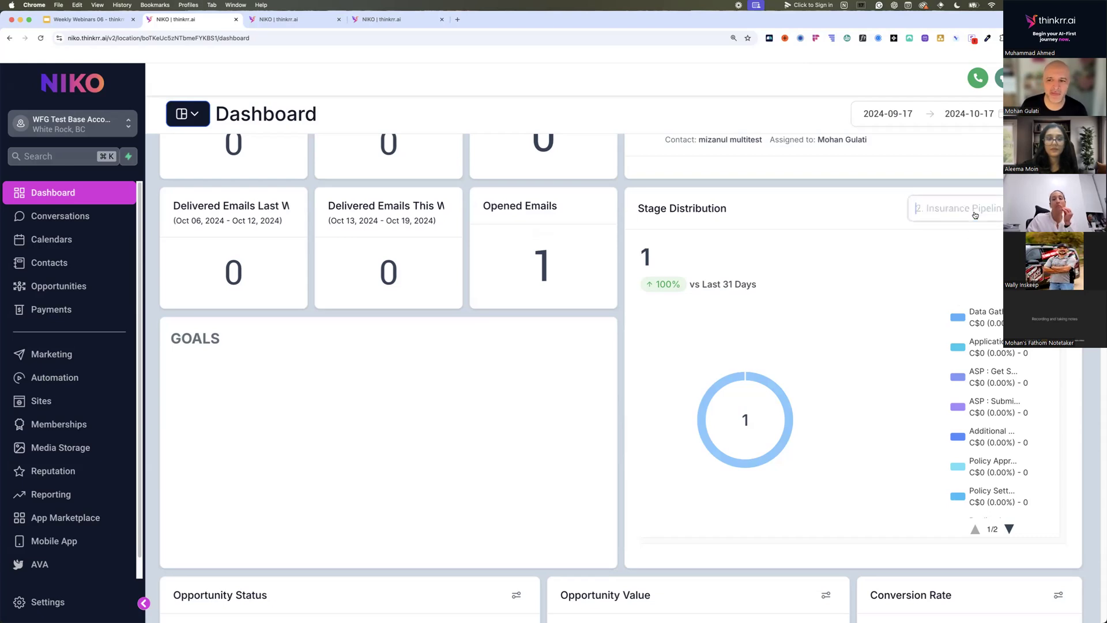
pyautogui.click(832, 309)
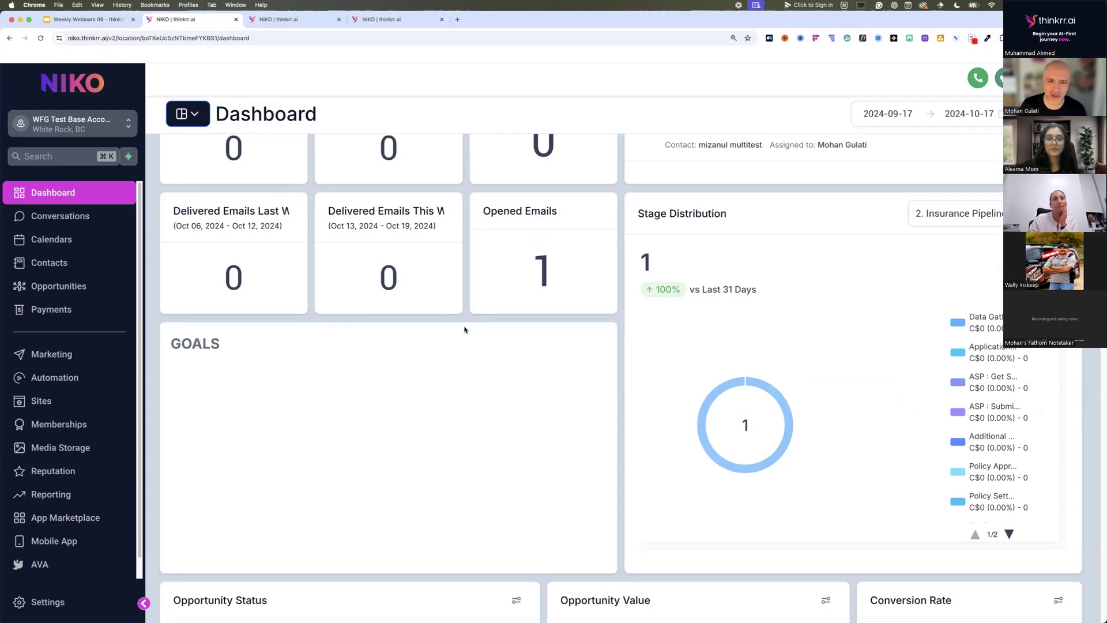
# In dashboard edit mode, add the line "1. 3 New Recruits / 15K Points" below the GOALS heading and save the text element.
pyautogui.click(1045, 113)
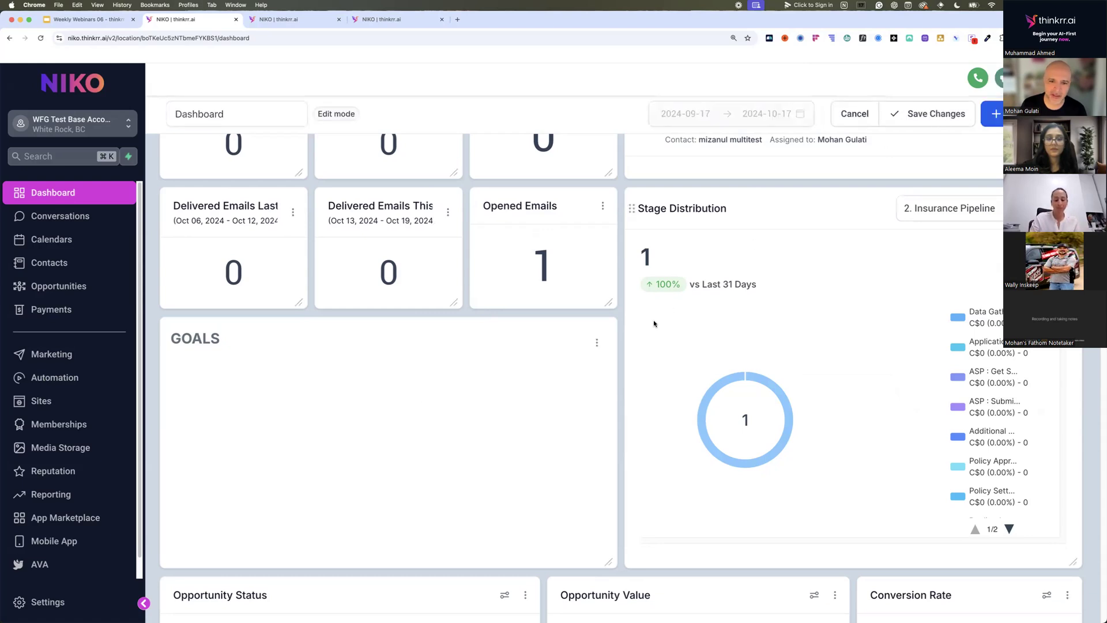
pyautogui.click(597, 342)
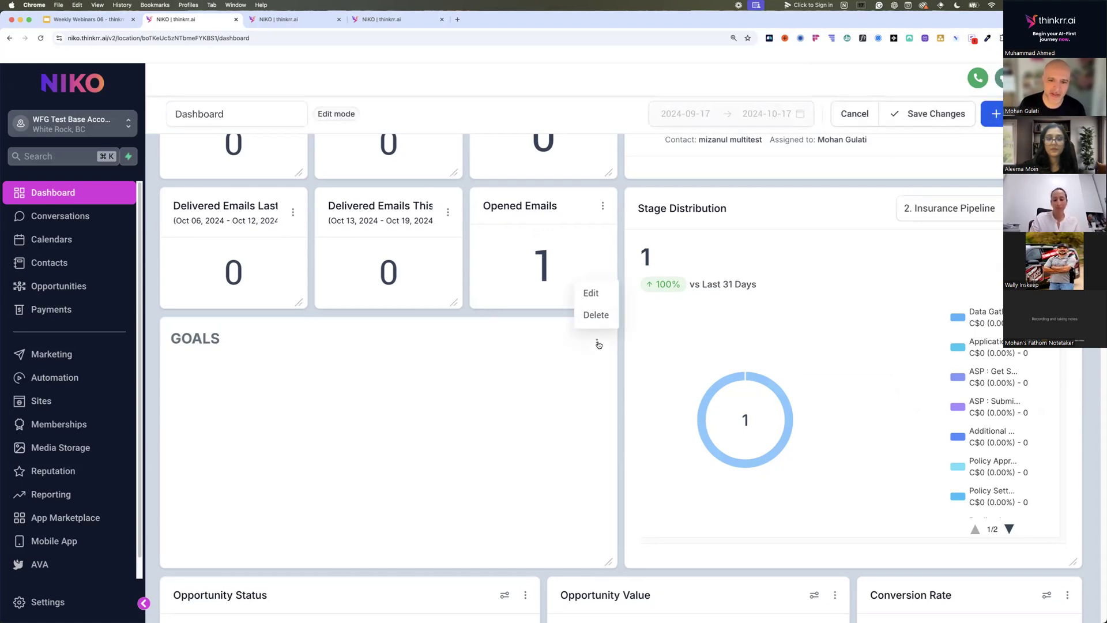
pyautogui.click(591, 293)
pyautogui.scroll(3, 847, 175)
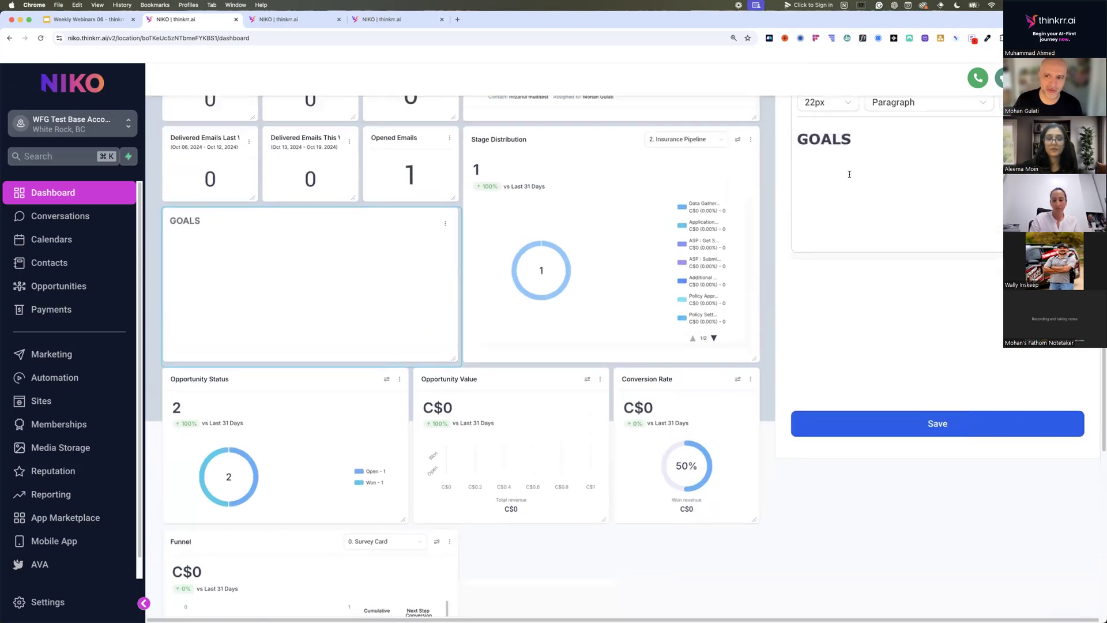
pyautogui.click(865, 282)
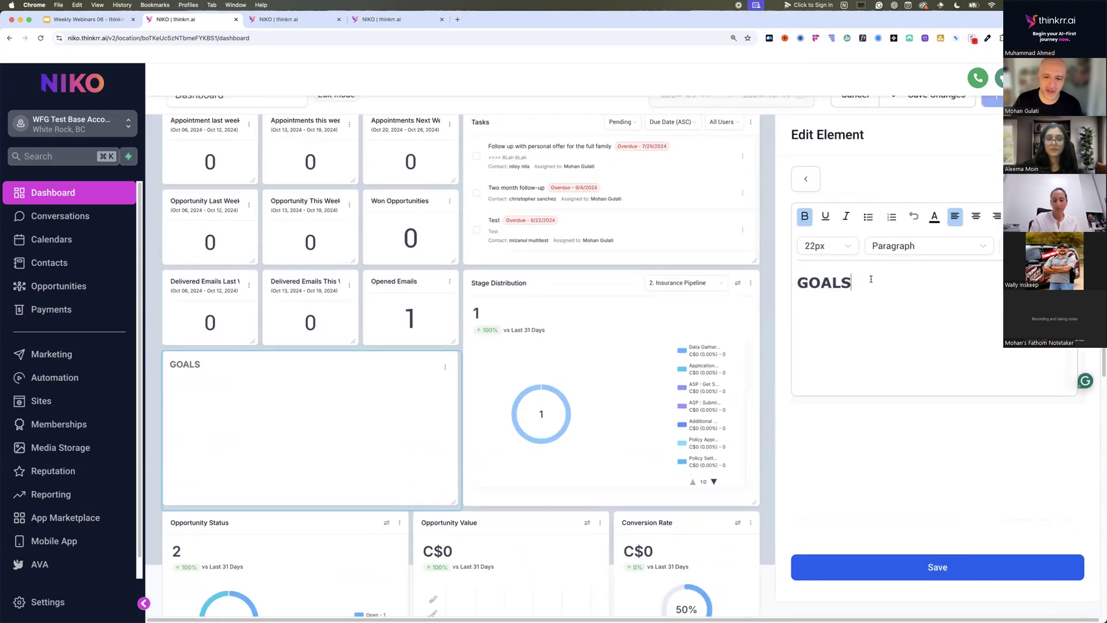
pyautogui.press('Return')
pyautogui.write('1.')
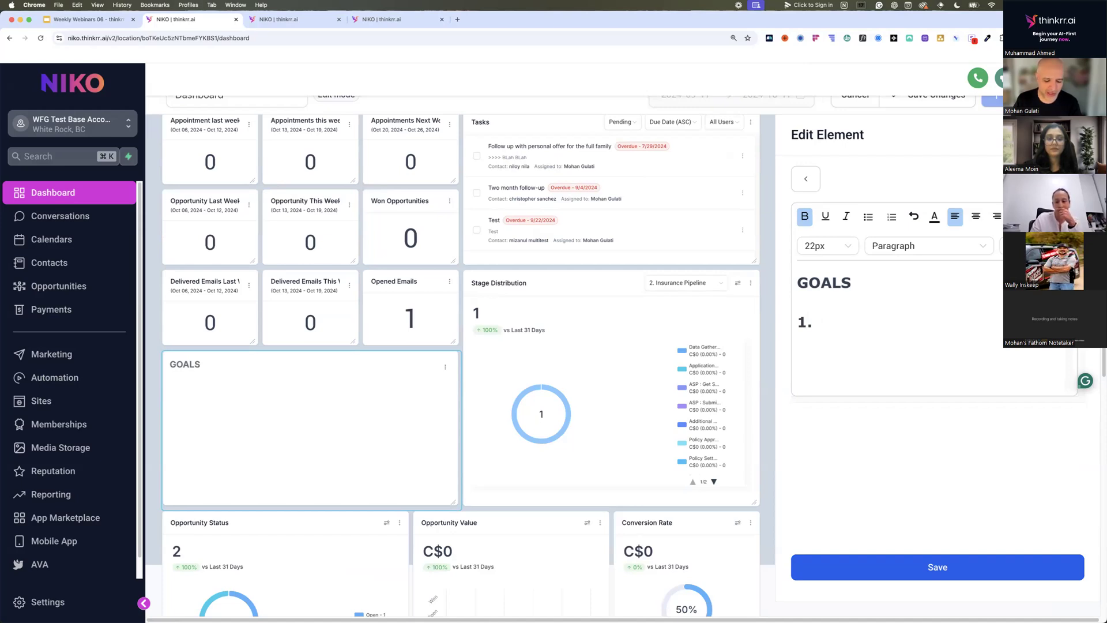
pyautogui.write('3 New ')
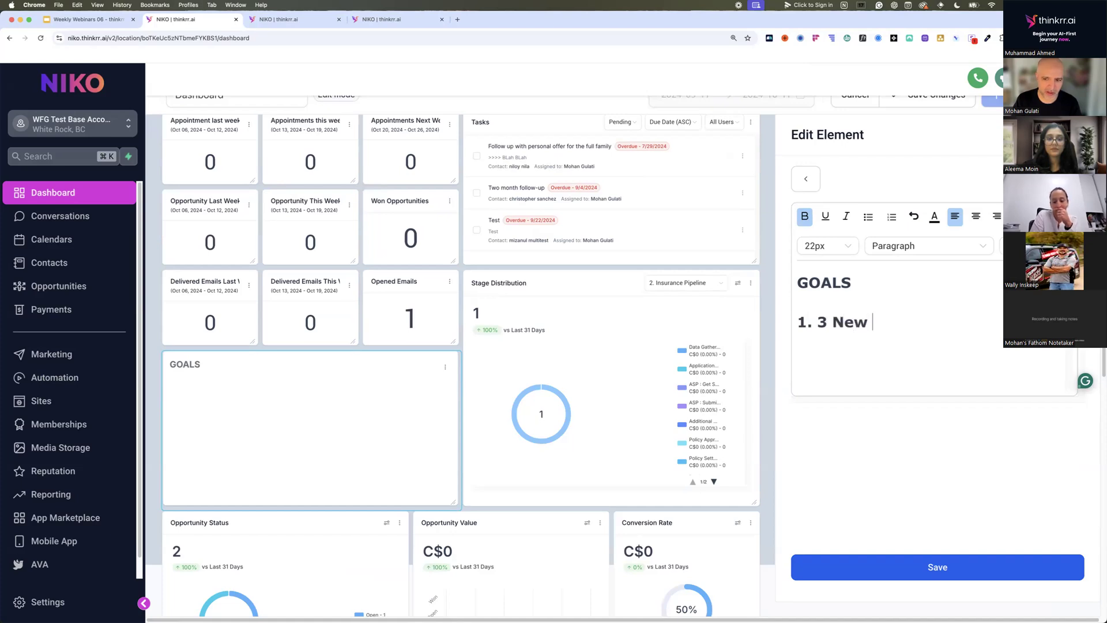
pyautogui.write('Recruits ')
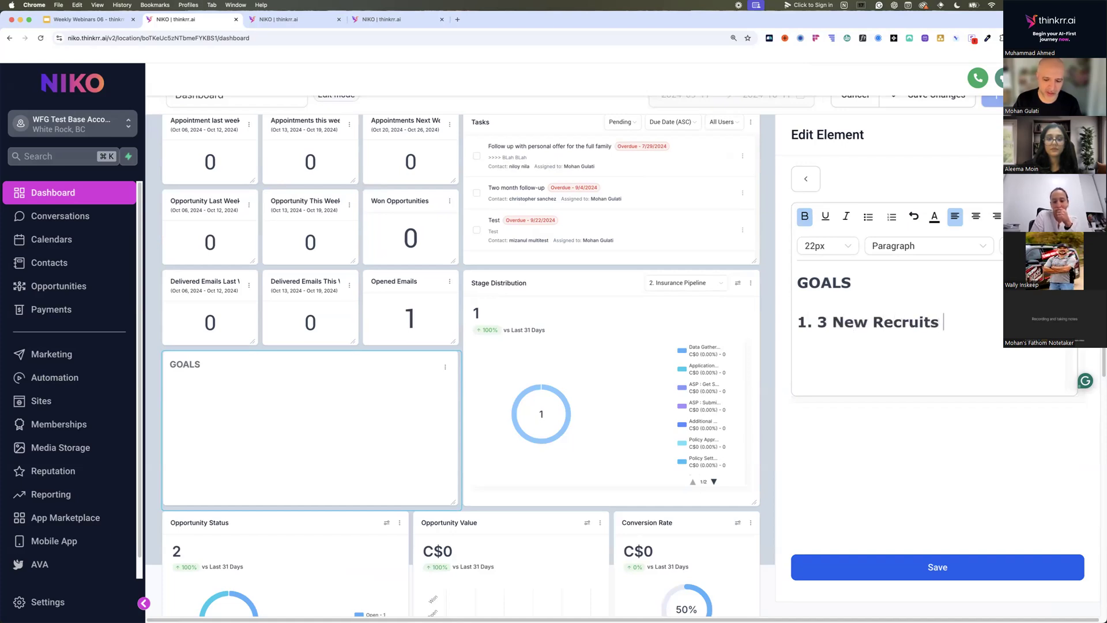
pyautogui.write('/ 15K P')
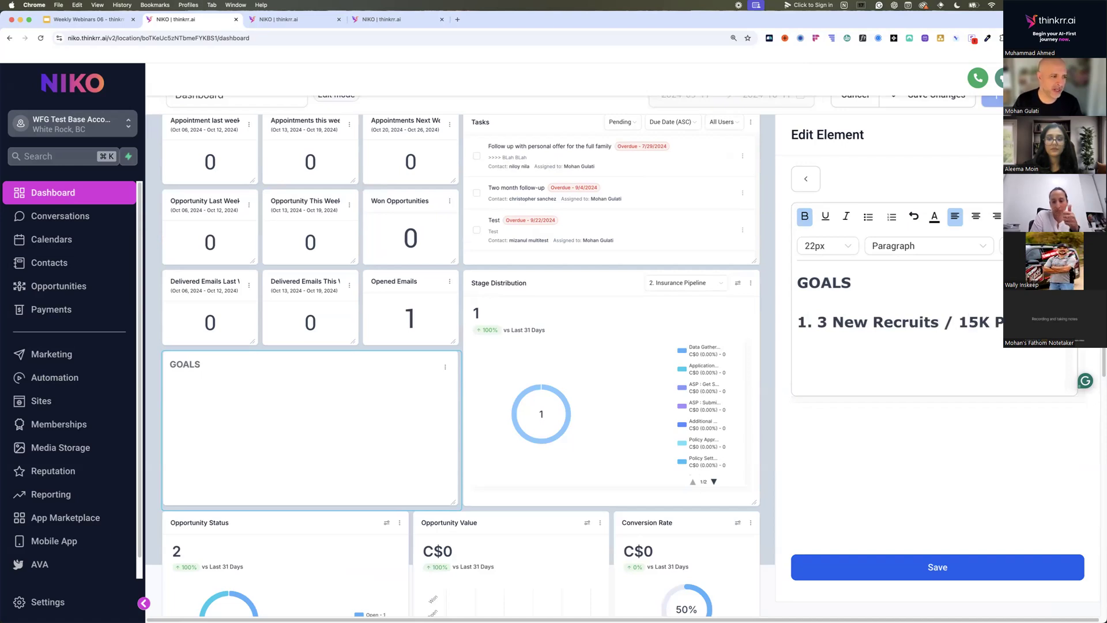
pyautogui.click(954, 566)
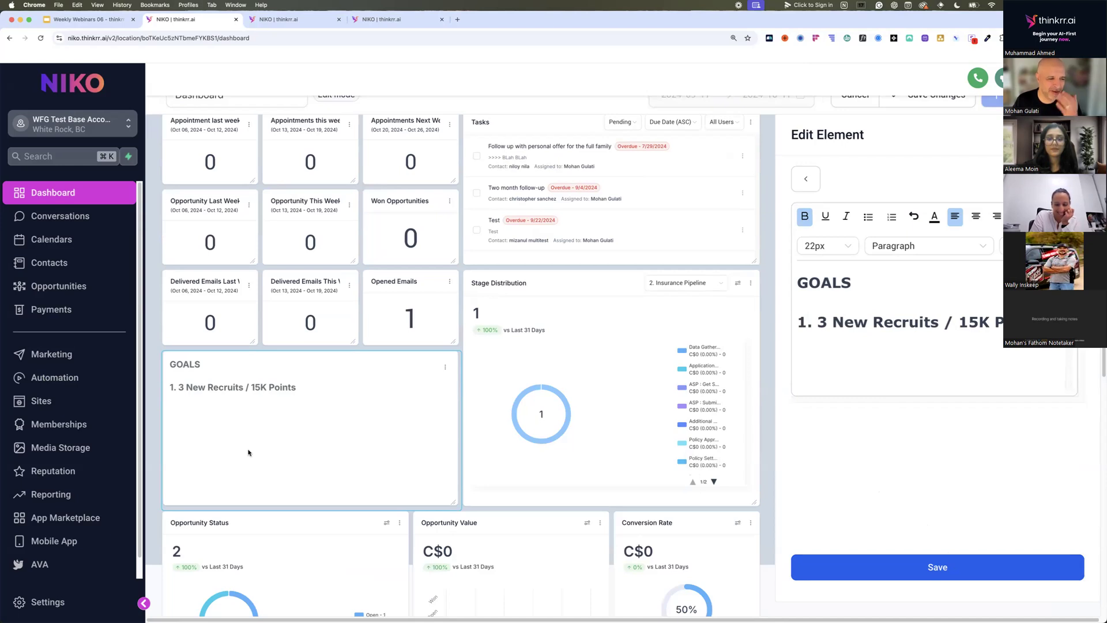
# Close the GOALS element editor and save the dashboard changes.
pyautogui.scroll(2, 832, 228)
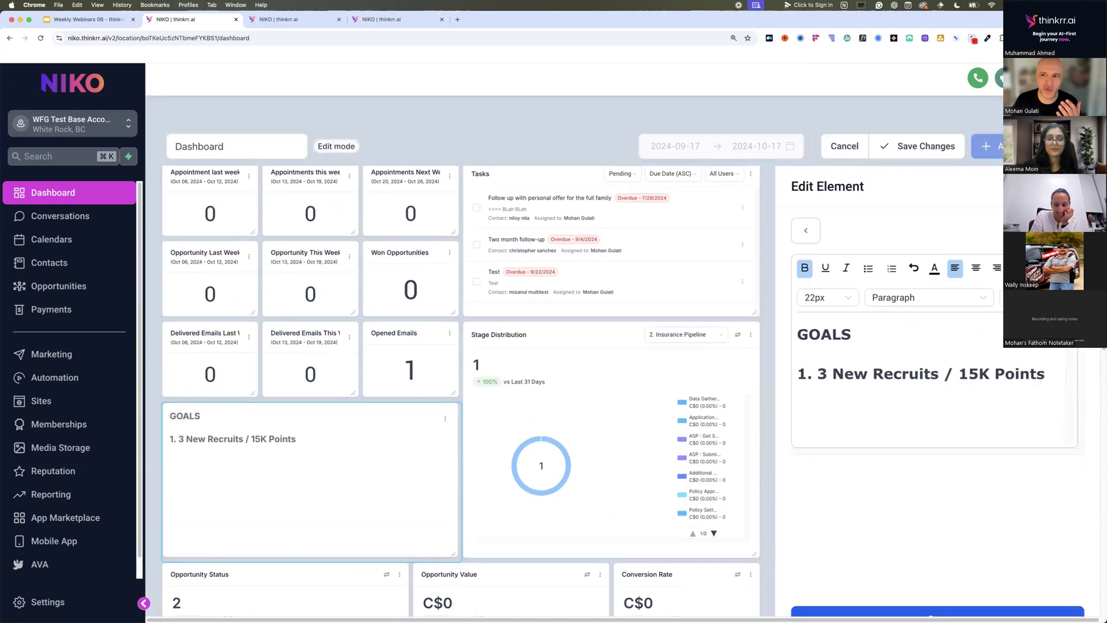
pyautogui.click(1074, 187)
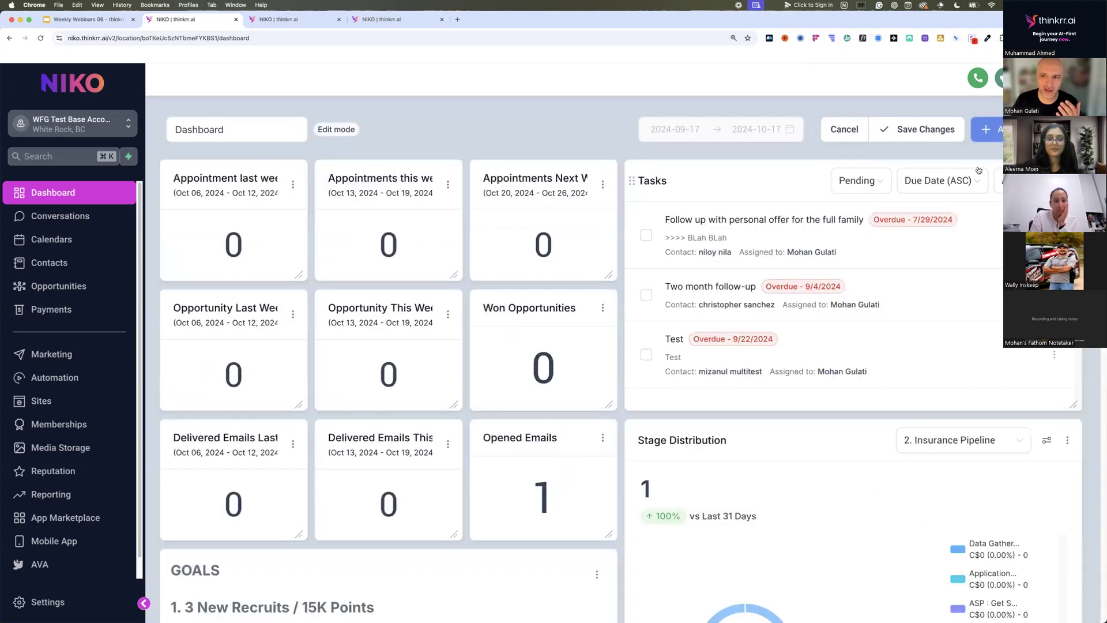
pyautogui.click(932, 132)
# Review the dashboard's goals, opportunity, conversion rate and funnel widgets, and the list of available dashboards.
pyautogui.scroll(-4, 574, 362)
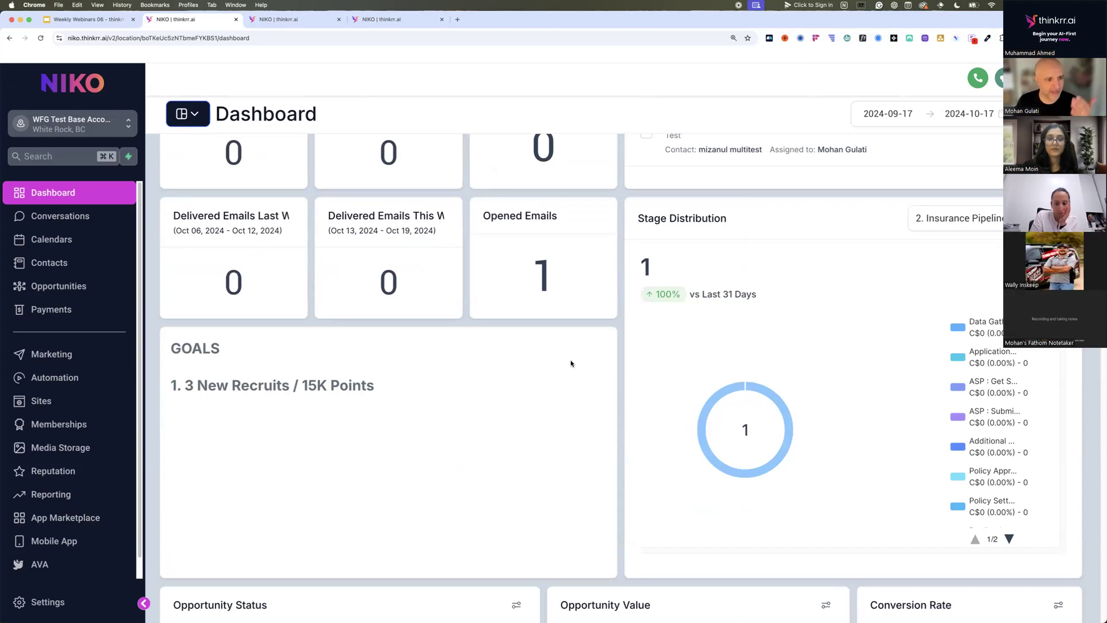
pyautogui.scroll(-2, 571, 364)
pyautogui.scroll(-3, 571, 363)
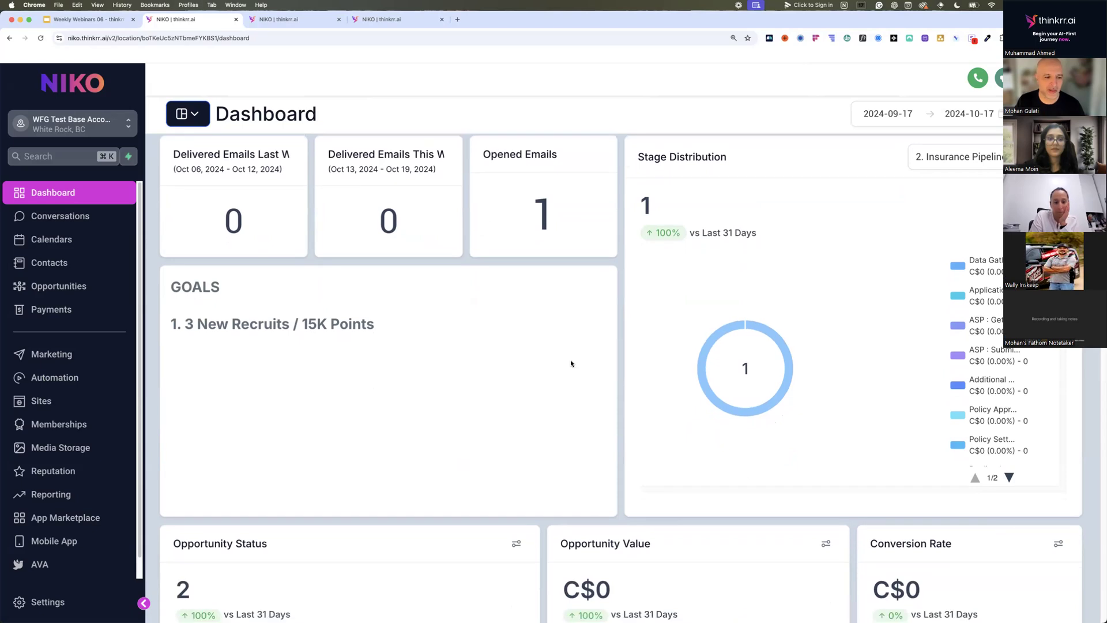
pyautogui.scroll(-7, 571, 363)
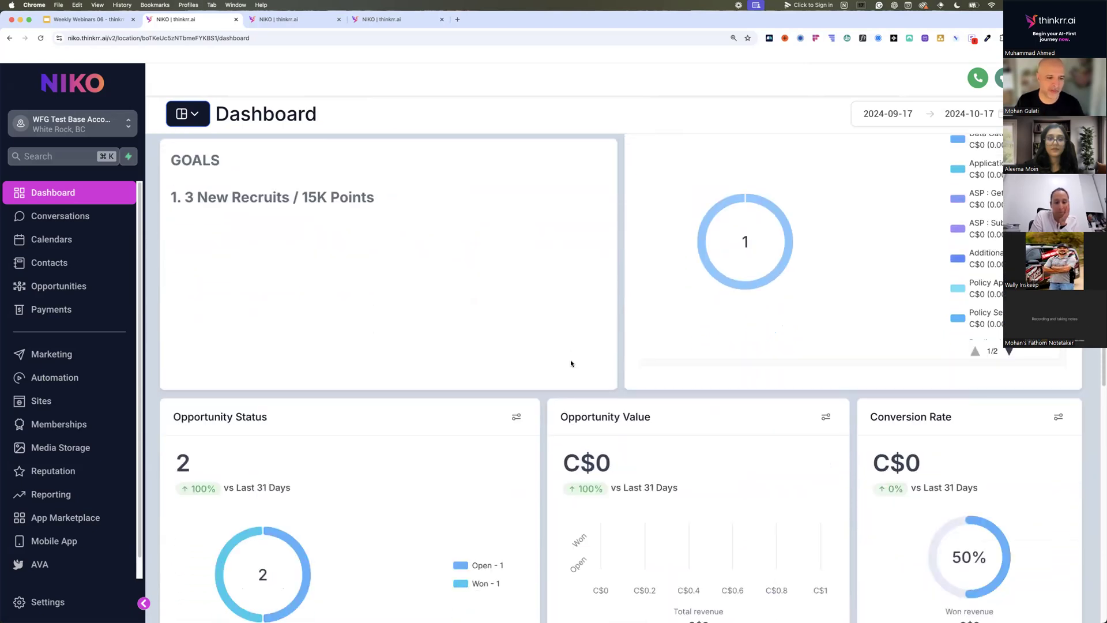
pyautogui.scroll(-4, 571, 364)
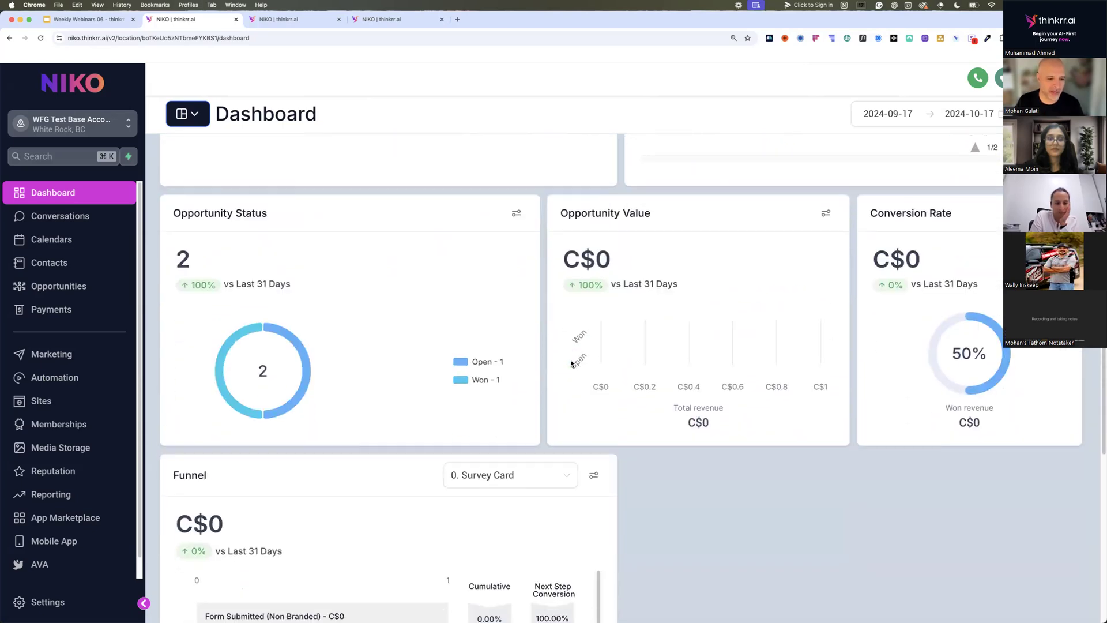
pyautogui.scroll(-1, 571, 362)
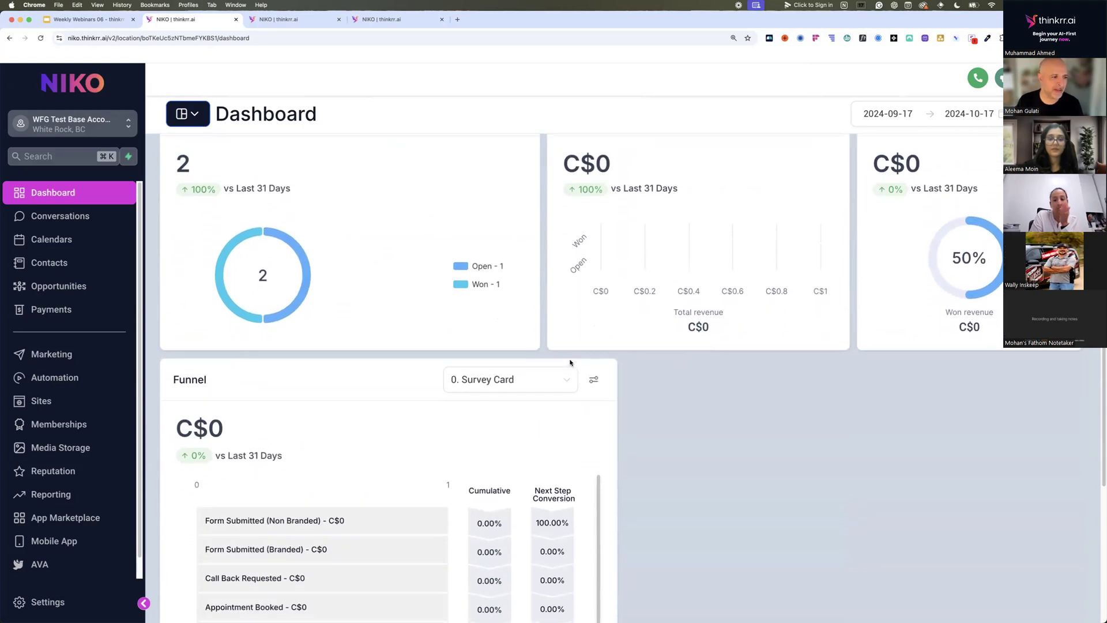
pyautogui.scroll(5, 570, 363)
pyautogui.scroll(20, 569, 362)
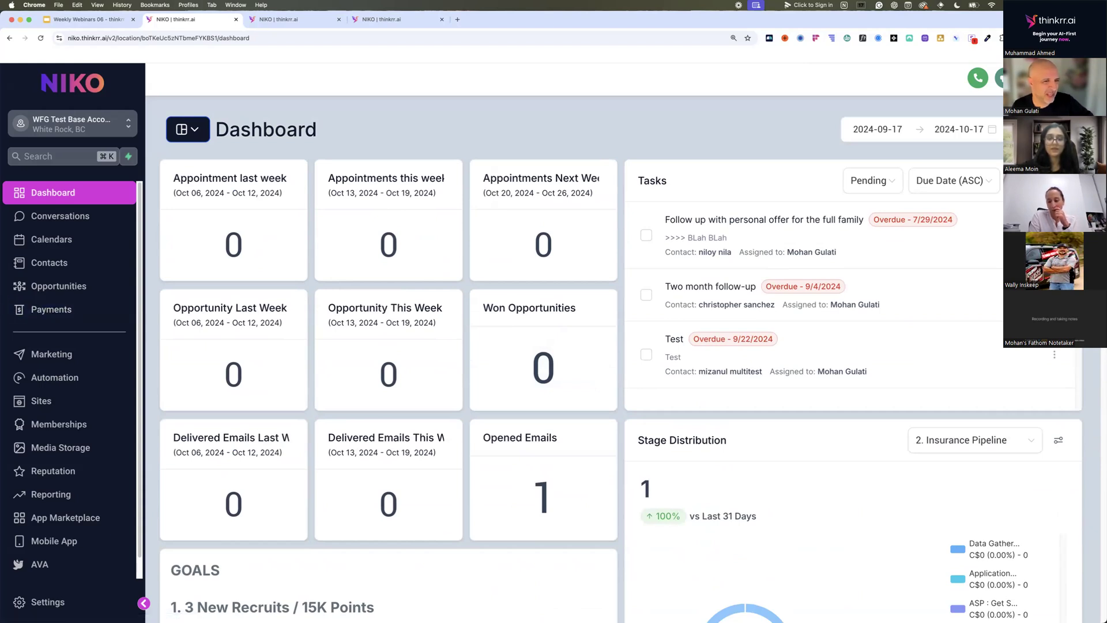
pyautogui.click(196, 132)
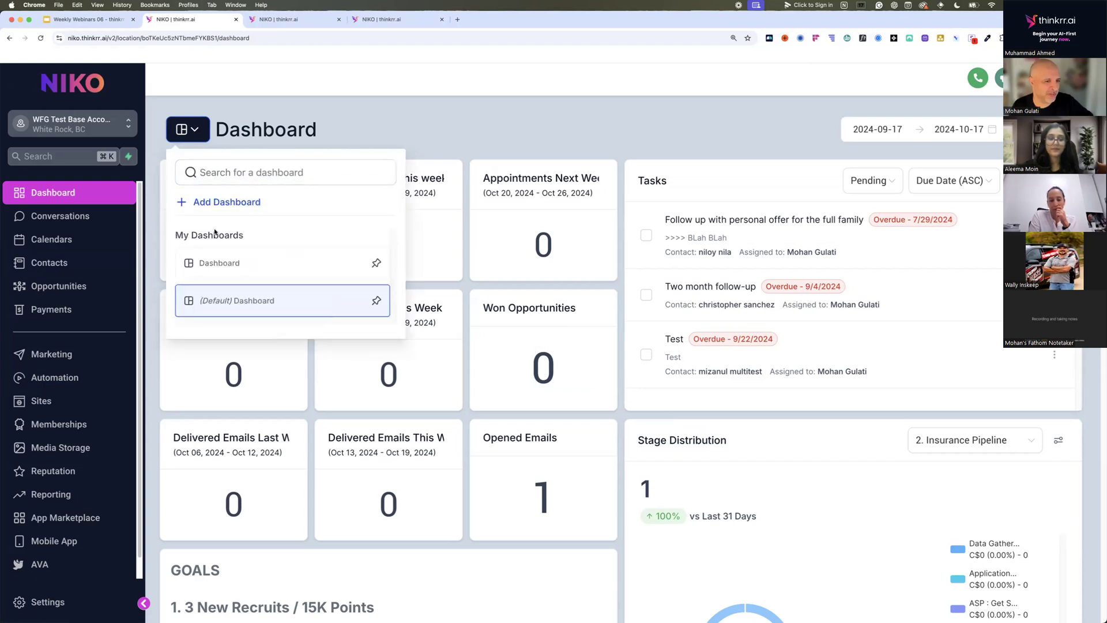
pyautogui.click(431, 116)
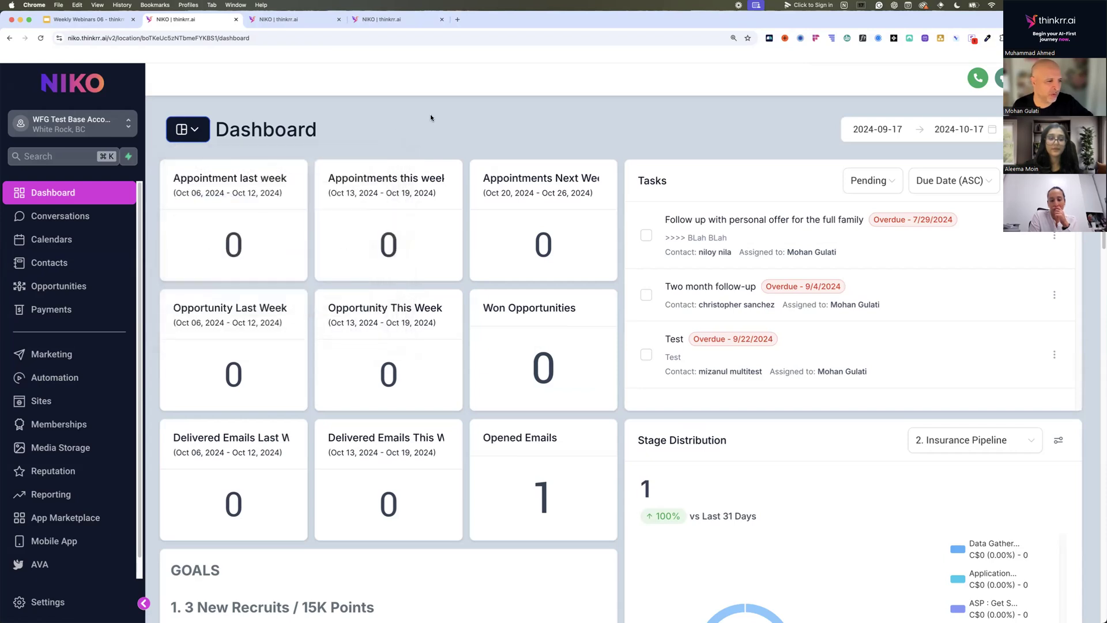